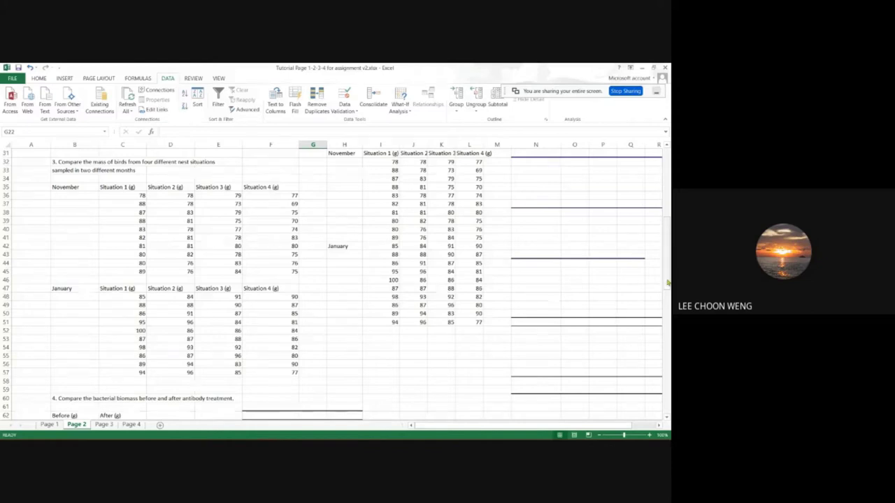
Examine how the November and January bird masses for the four situations are stacked in one table at H31:L51.
{"action": "left_click_drag", "start_coordinate": [667, 279], "coordinate": [667, 278]}
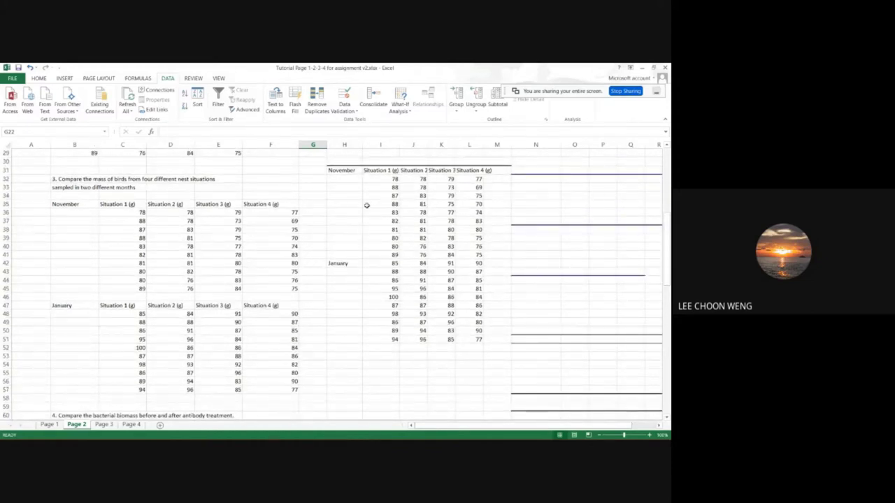
{"action": "left_click_drag", "start_coordinate": [338, 171], "coordinate": [468, 341]}
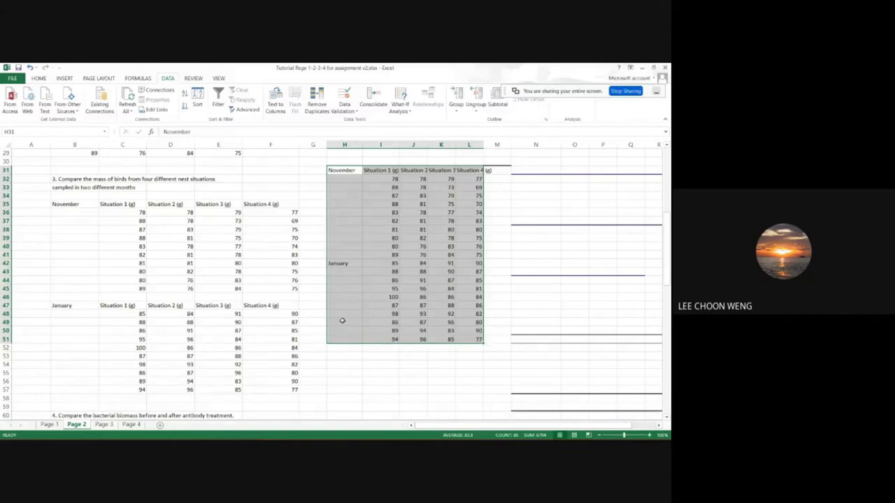
{"action": "left_click", "coordinate": [372, 314]}
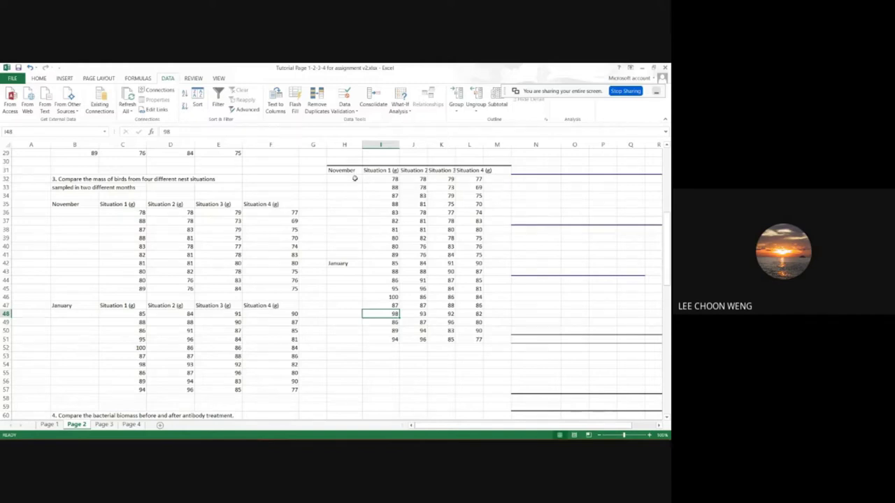
{"action": "left_click", "coordinate": [347, 180]}
{"action": "left_click_drag", "start_coordinate": [375, 179], "coordinate": [394, 255]}
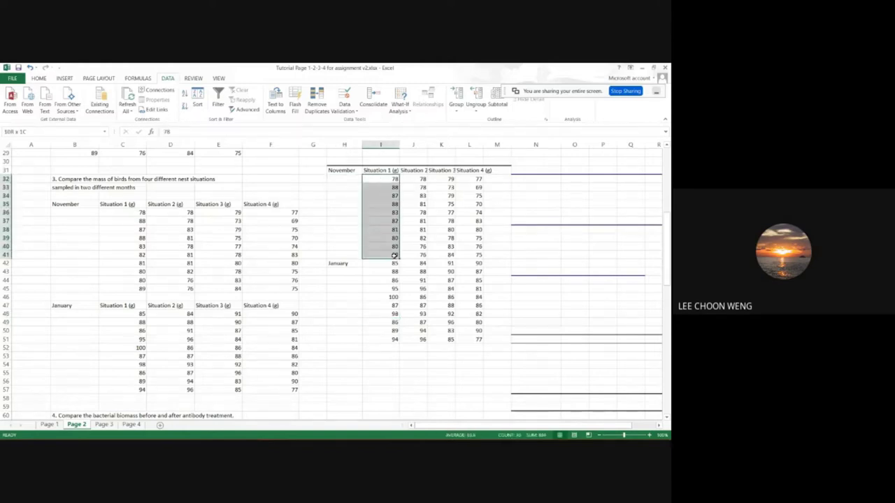
{"action": "left_click_drag", "start_coordinate": [394, 256], "coordinate": [395, 257]}
{"action": "left_click", "coordinate": [395, 260]}
{"action": "left_click", "coordinate": [386, 180]}
{"action": "left_click_drag", "start_coordinate": [385, 180], "coordinate": [396, 257]}
{"action": "left_click", "coordinate": [464, 263]}
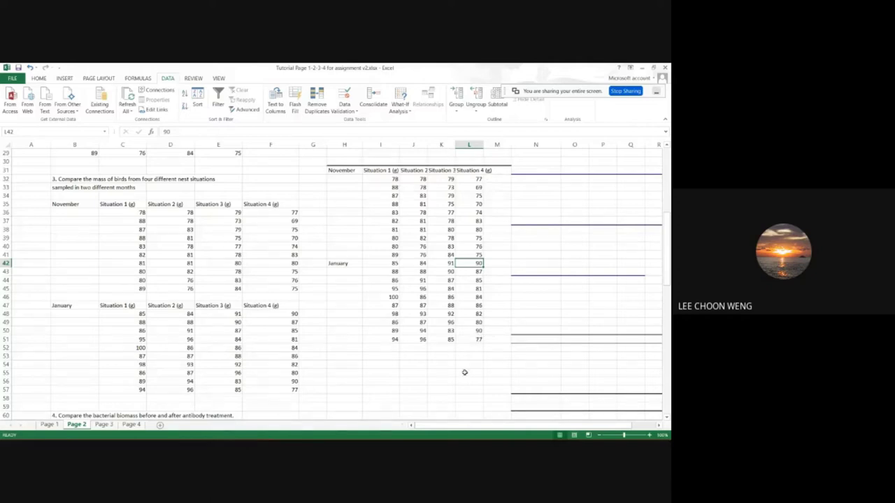
Switch to the Google Meet call in Firefox to admit the waiting participant, and return to the Excel workbook.
{"action": "mouse_move", "coordinate": [315, 434]}
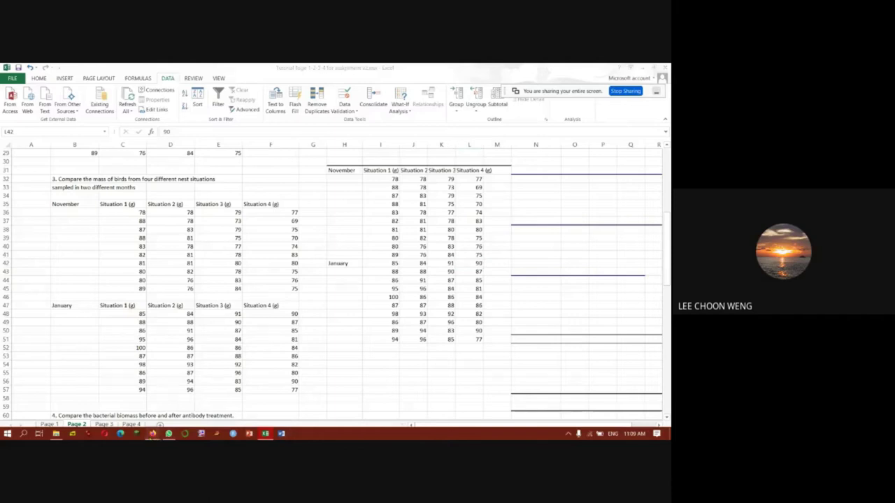
{"action": "mouse_move", "coordinate": [153, 434]}
{"action": "left_click", "coordinate": [105, 392]}
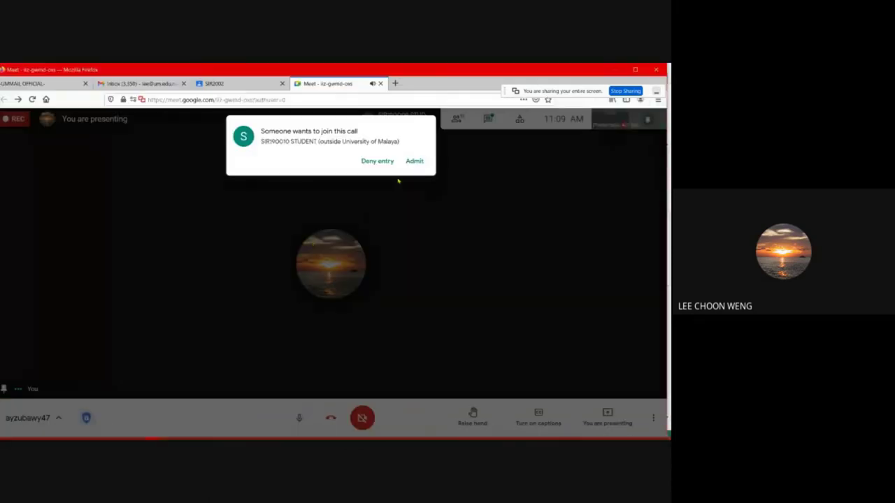
{"action": "left_click", "coordinate": [414, 161]}
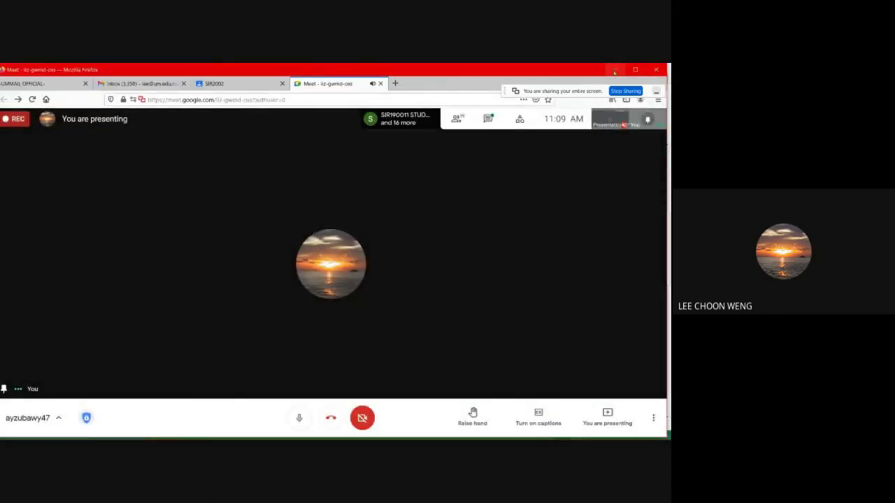
{"action": "left_click", "coordinate": [615, 69]}
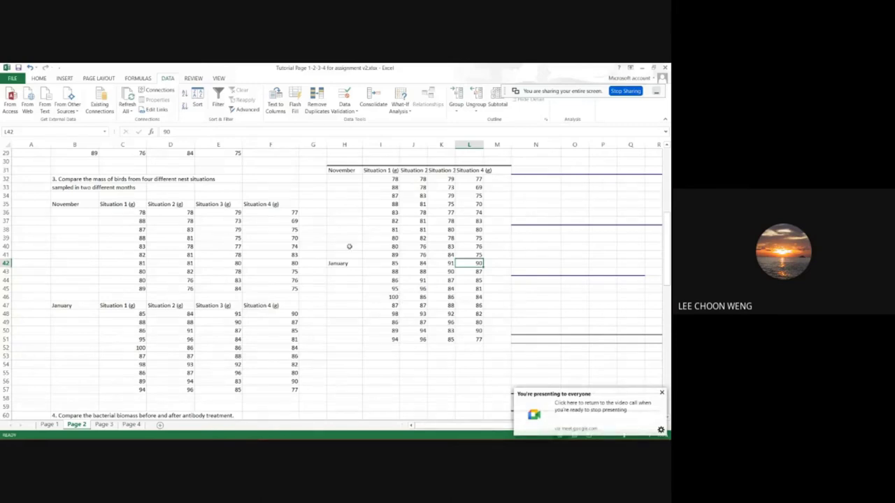
Move the screen-sharing notice off the Data Analysis command and start the Anova: Two-Factor With Replication tool.
{"action": "left_click", "coordinate": [338, 172]}
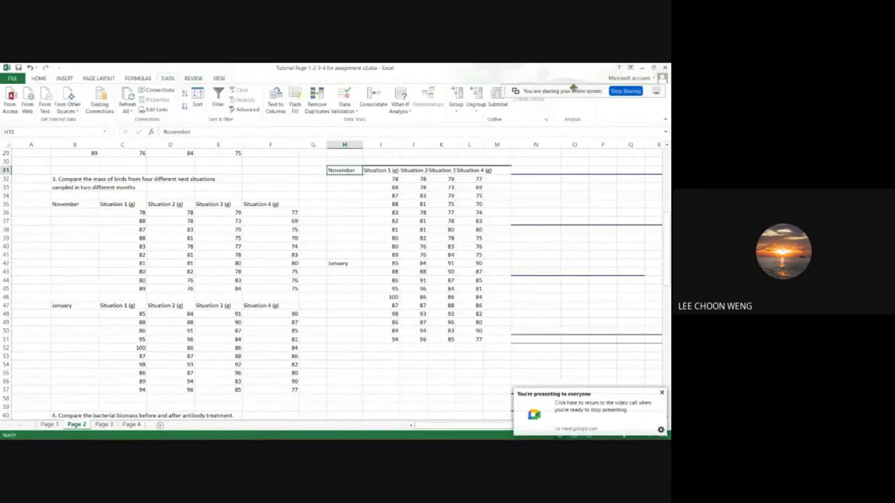
{"action": "left_click_drag", "start_coordinate": [571, 91], "coordinate": [499, 76]}
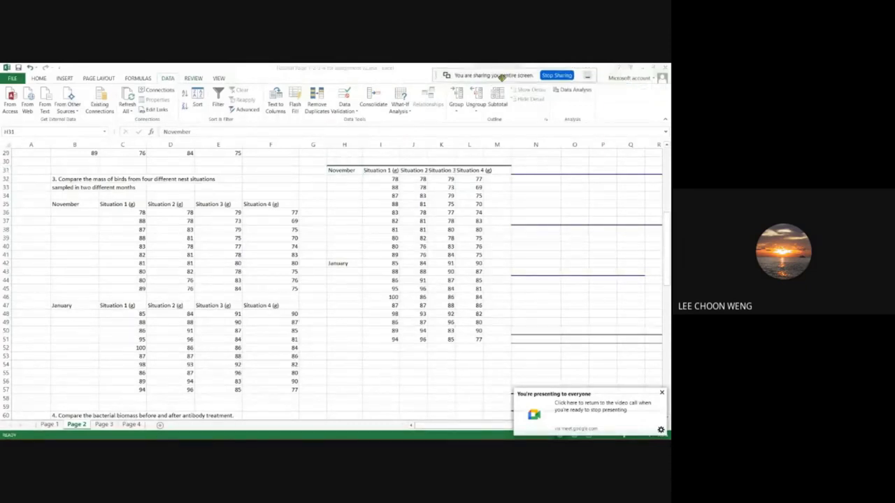
{"action": "left_click", "coordinate": [571, 91]}
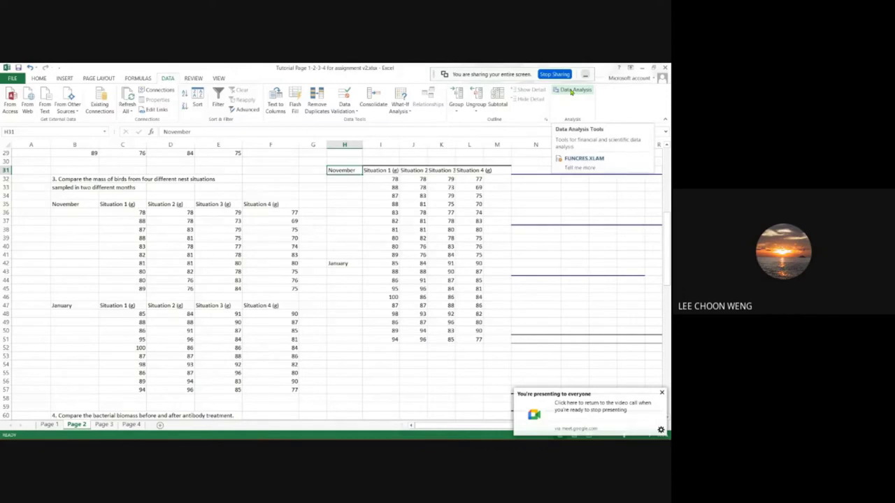
{"action": "left_click", "coordinate": [571, 91]}
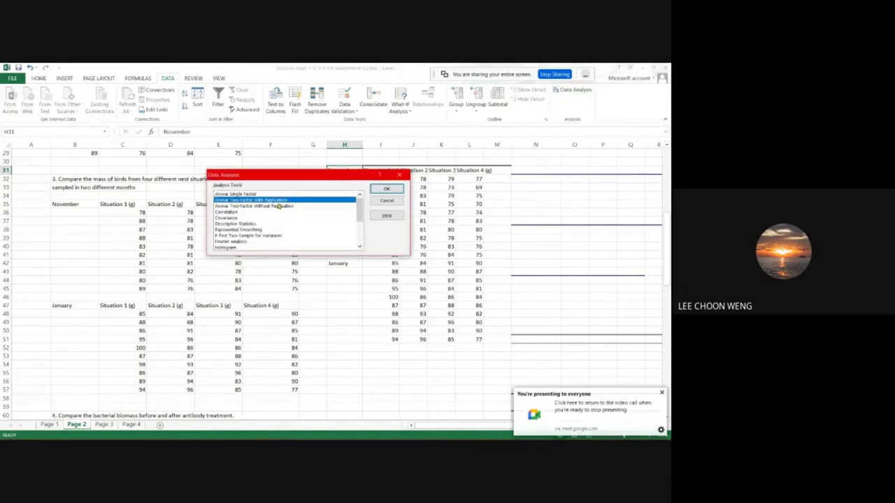
{"action": "left_click", "coordinate": [386, 189]}
Run the two-factor ANOVA on H31:L51 with 10 rows per sample, alpha 0.05 and the output range starting at N31.
{"action": "left_click_drag", "start_coordinate": [341, 168], "coordinate": [207, 130]}
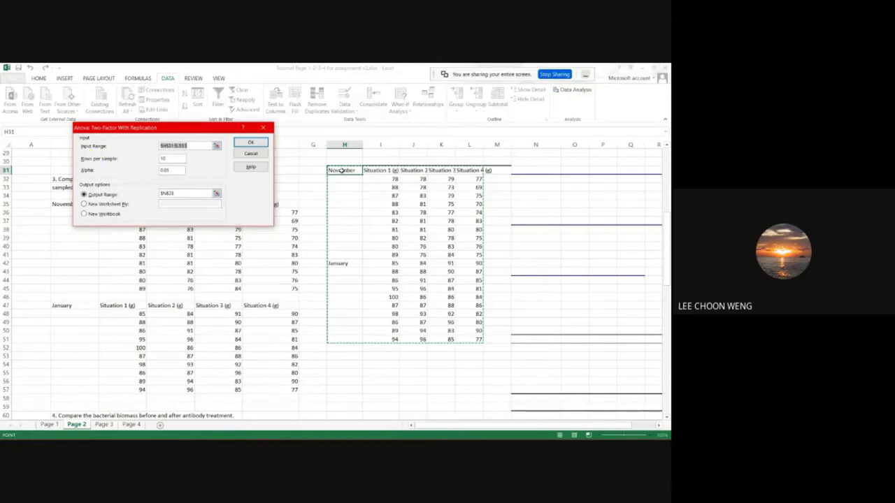
{"action": "left_click_drag", "start_coordinate": [342, 170], "coordinate": [469, 341]}
{"action": "left_click", "coordinate": [169, 160]}
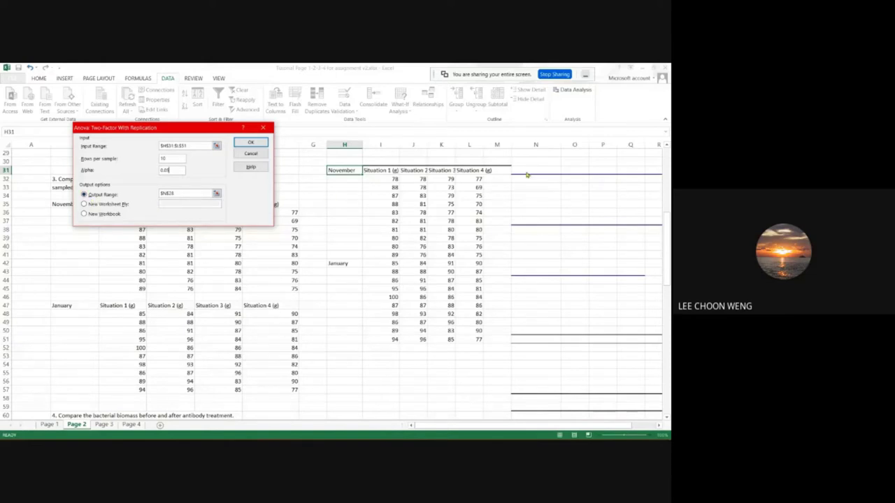
{"action": "key", "text": "Tab"}
{"action": "key", "text": "Tab"}
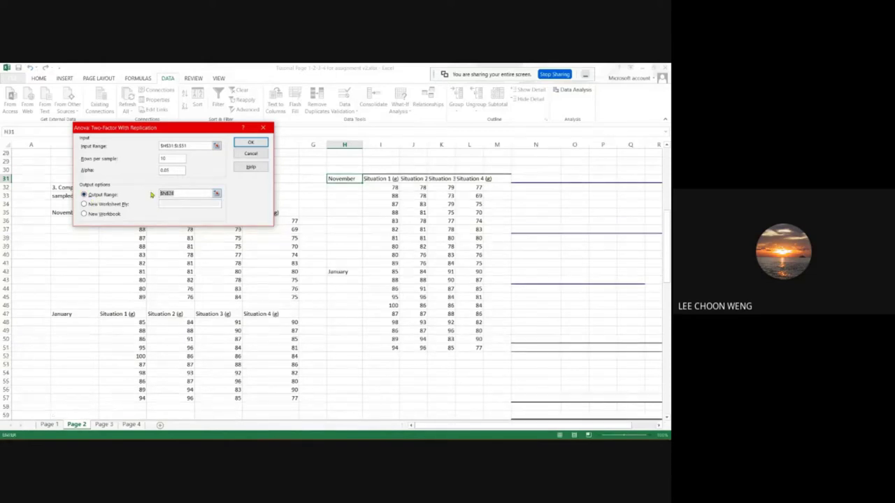
{"action": "left_click", "coordinate": [536, 180]}
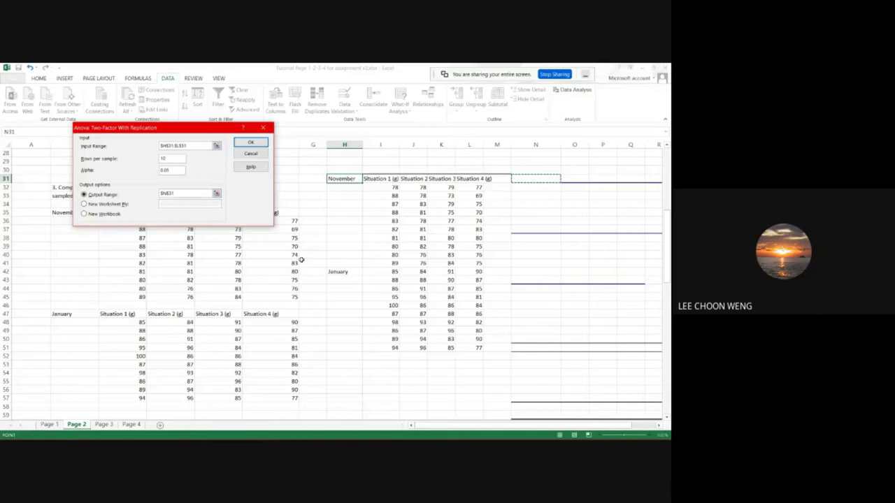
{"action": "left_click", "coordinate": [250, 143]}
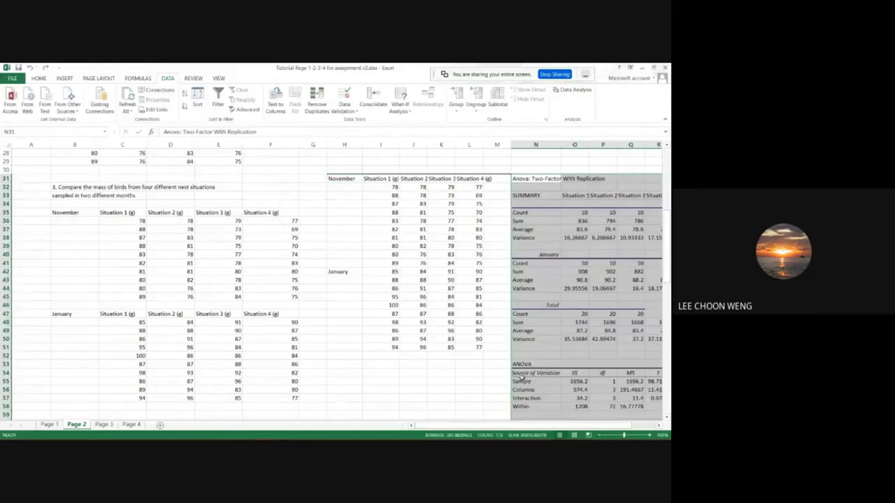
Examine the November, January and Total summary blocks of the ANOVA output, including their count, average and variance rows.
{"action": "scroll", "coordinate": [529, 429], "scroll_direction": "right", "scroll_amount": 2}
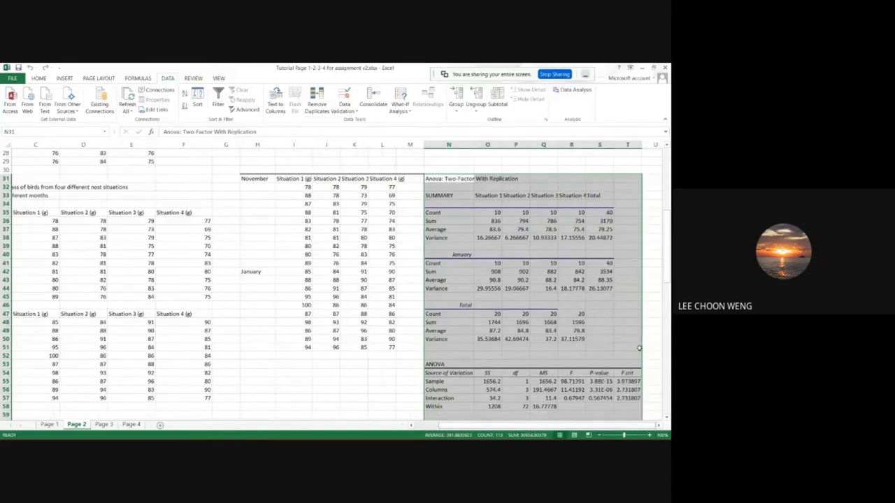
{"action": "left_click", "coordinate": [627, 322]}
{"action": "left_click_drag", "start_coordinate": [660, 279], "coordinate": [665, 284]}
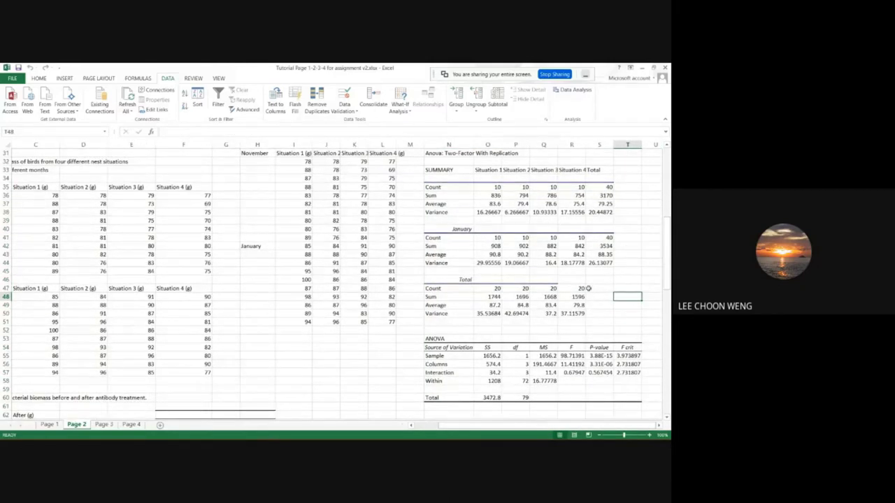
{"action": "left_click_drag", "start_coordinate": [438, 173], "coordinate": [595, 212]}
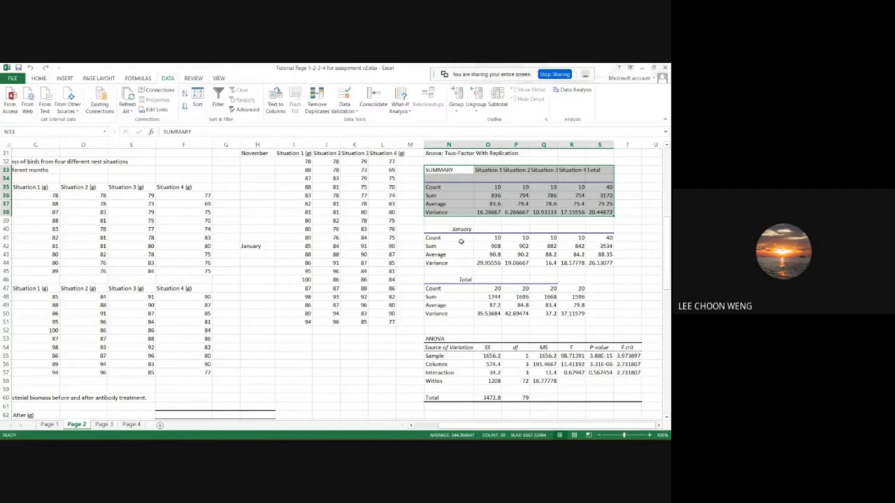
{"action": "left_click_drag", "start_coordinate": [440, 171], "coordinate": [601, 212]}
{"action": "left_click_drag", "start_coordinate": [454, 235], "coordinate": [580, 262]}
{"action": "left_click_drag", "start_coordinate": [441, 172], "coordinate": [615, 219]}
{"action": "left_click_drag", "start_coordinate": [448, 228], "coordinate": [601, 263]}
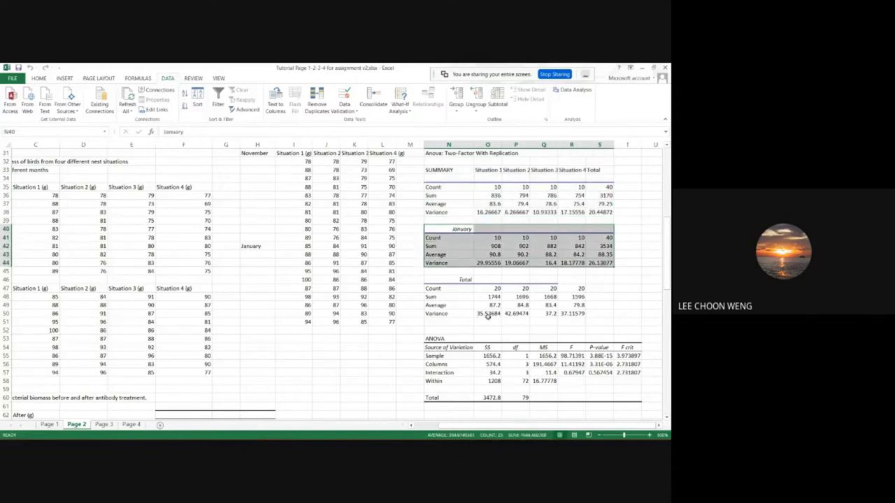
{"action": "left_click_drag", "start_coordinate": [429, 281], "coordinate": [579, 314]}
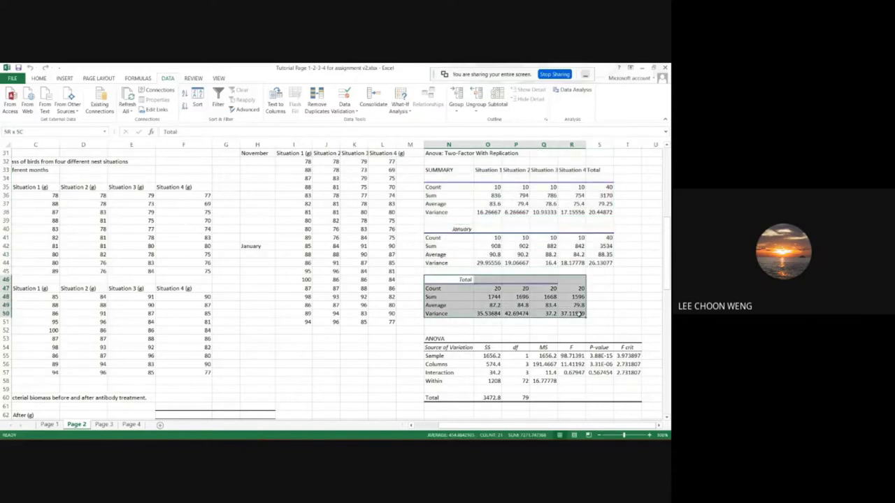
{"action": "left_click", "coordinate": [435, 288]}
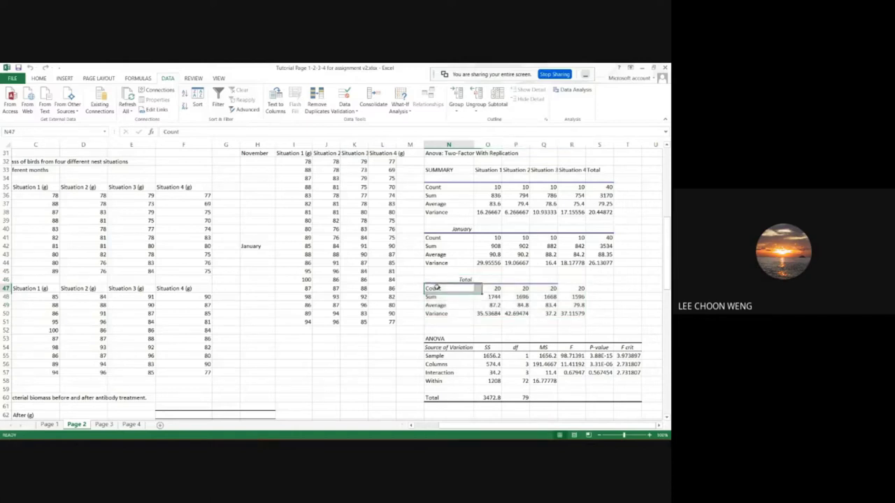
{"action": "left_click", "coordinate": [440, 305]}
{"action": "left_click", "coordinate": [442, 313]}
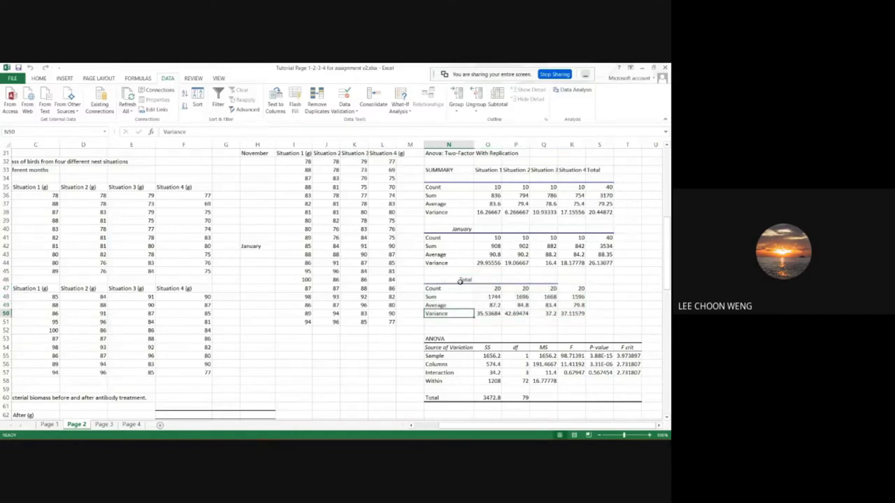
Review the ANOVA table's Sample, Columns and Interaction sources and the F crit value for Sample.
{"action": "scroll", "coordinate": [666, 275], "scroll_direction": "down", "scroll_amount": 3}
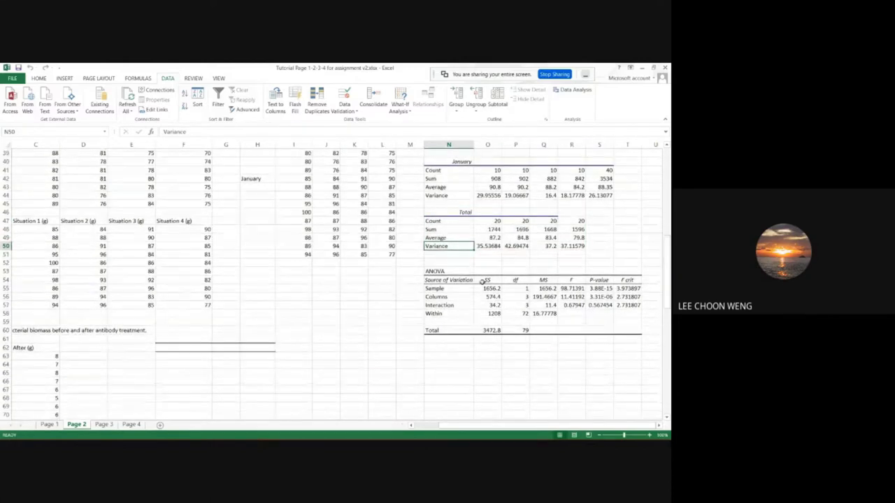
{"action": "left_click_drag", "start_coordinate": [446, 273], "coordinate": [629, 330]}
{"action": "left_click", "coordinate": [580, 347]}
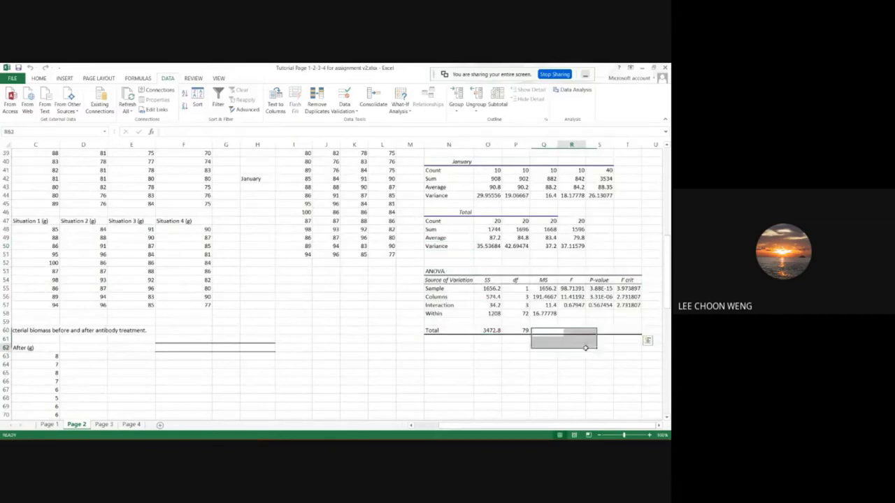
{"action": "left_click_drag", "start_coordinate": [439, 289], "coordinate": [442, 305]}
{"action": "left_click", "coordinate": [627, 288]}
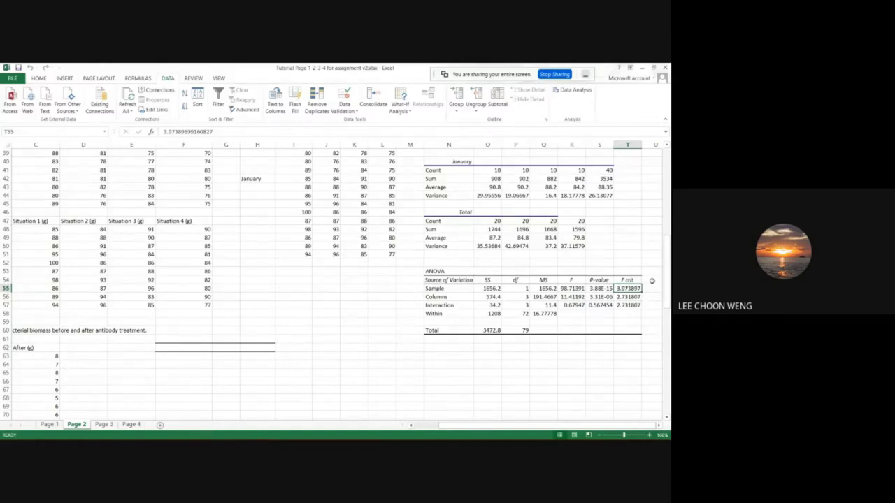
Compare the November and January labels in the input table with the Sample source in the ANOVA table.
{"action": "scroll", "coordinate": [666, 284], "scroll_direction": "up", "scroll_amount": 3}
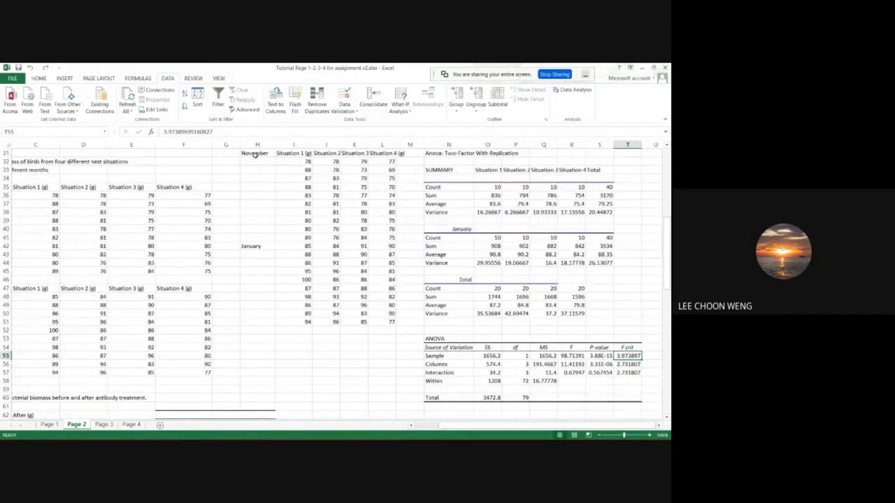
{"action": "left_click", "coordinate": [255, 154]}
{"action": "left_click", "coordinate": [257, 246]}
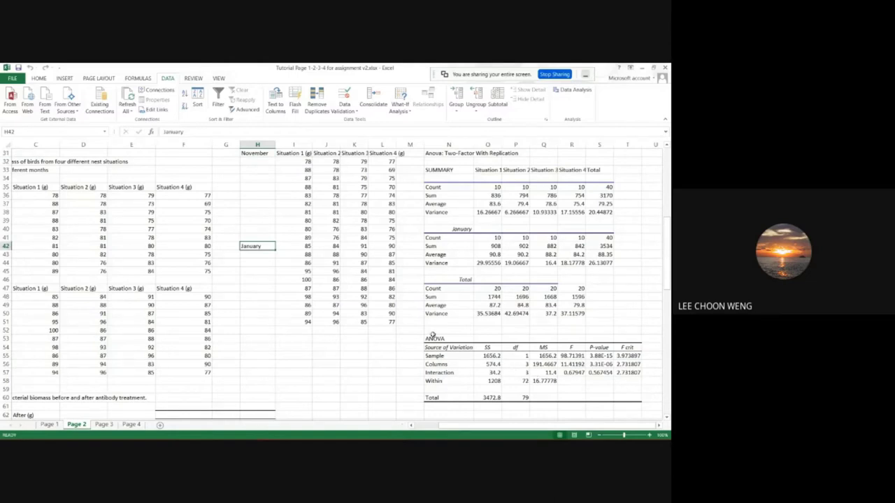
{"action": "left_click", "coordinate": [250, 153]}
{"action": "left_click", "coordinate": [249, 244]}
{"action": "left_click", "coordinate": [249, 155]}
{"action": "left_click", "coordinate": [252, 247]}
{"action": "left_click", "coordinate": [252, 152]}
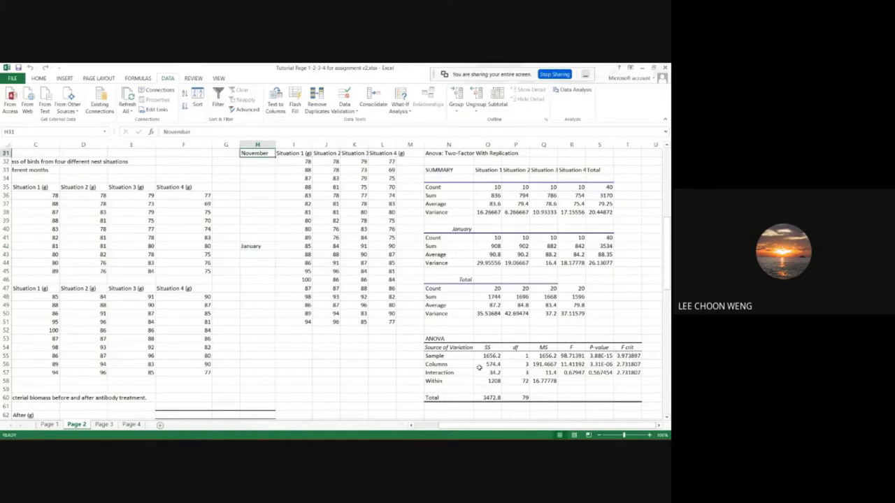
Examine the Columns and Interaction rows of the ANOVA table and check the P-value for Interaction.
{"action": "left_click", "coordinate": [445, 365]}
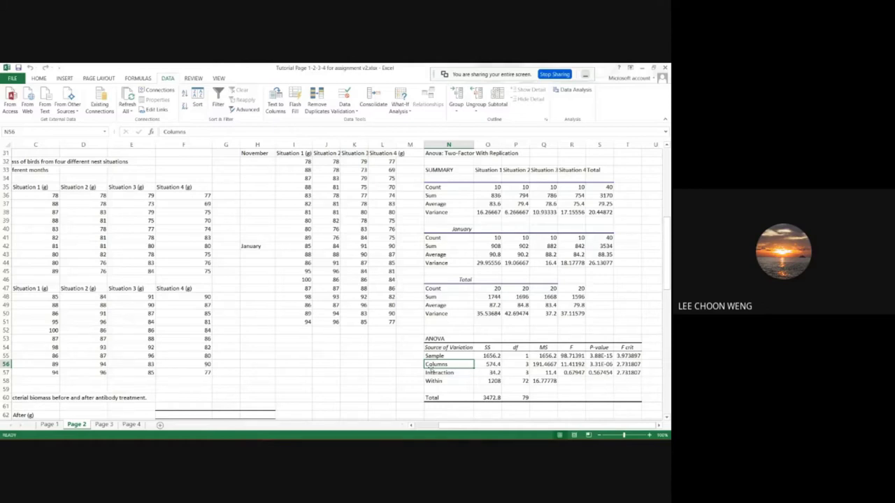
{"action": "left_click", "coordinate": [444, 373]}
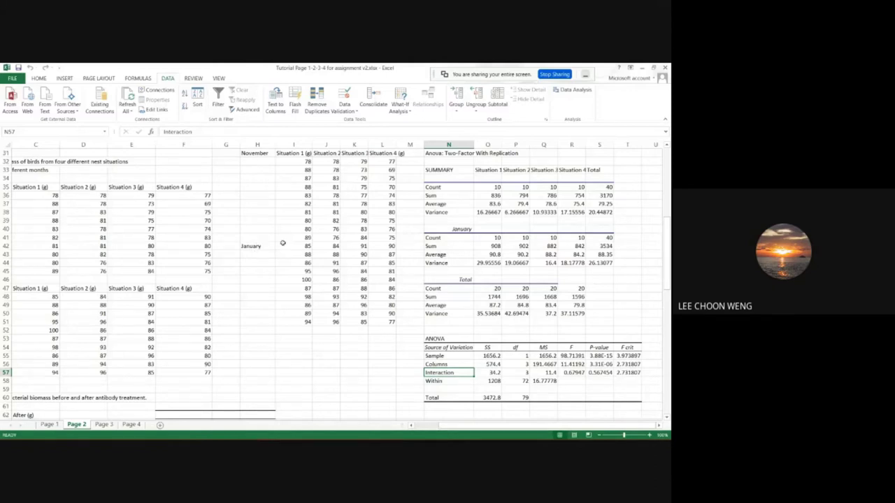
{"action": "left_click", "coordinate": [600, 372]}
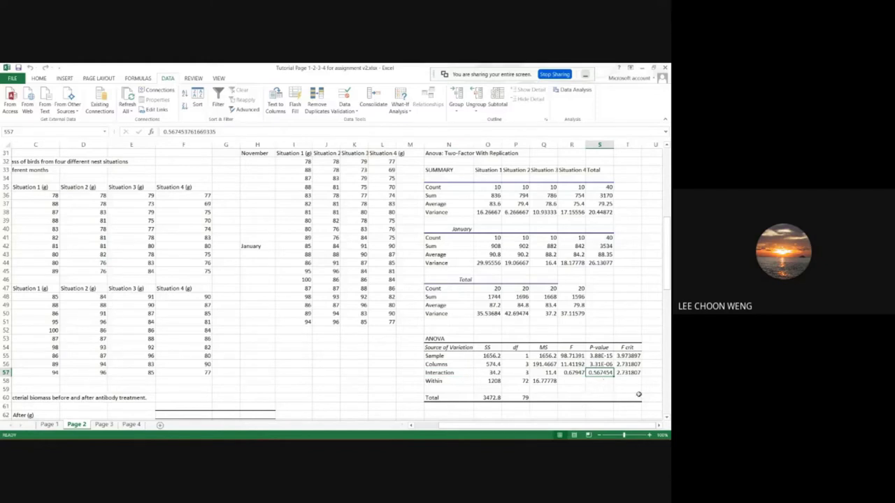
{"action": "scroll", "coordinate": [594, 299], "scroll_direction": "down", "scroll_amount": 3}
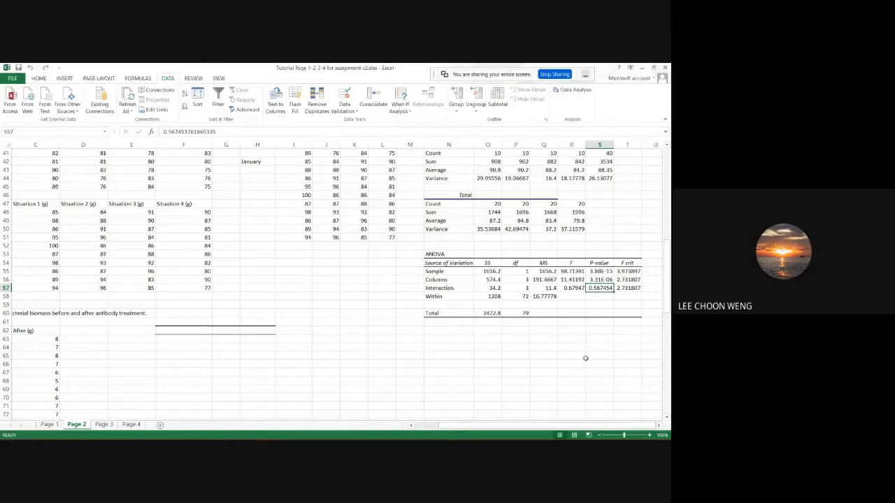
Compare the P-values and F crit values of the Sample, Columns and Interaction rows in the ANOVA table.
{"action": "left_click_drag", "start_coordinate": [600, 280], "coordinate": [602, 286]}
{"action": "left_click", "coordinate": [601, 287]}
{"action": "left_click_drag", "start_coordinate": [598, 271], "coordinate": [612, 280]}
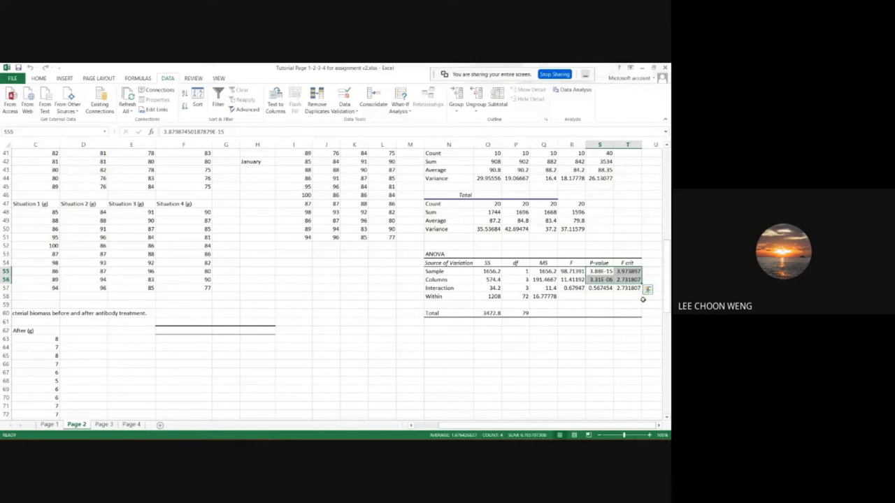
Examine question 4 and its Before (g) and After (g) bacterial biomass data in B62:C73.
{"action": "scroll", "coordinate": [494, 349], "scroll_direction": "left", "scroll_amount": 1}
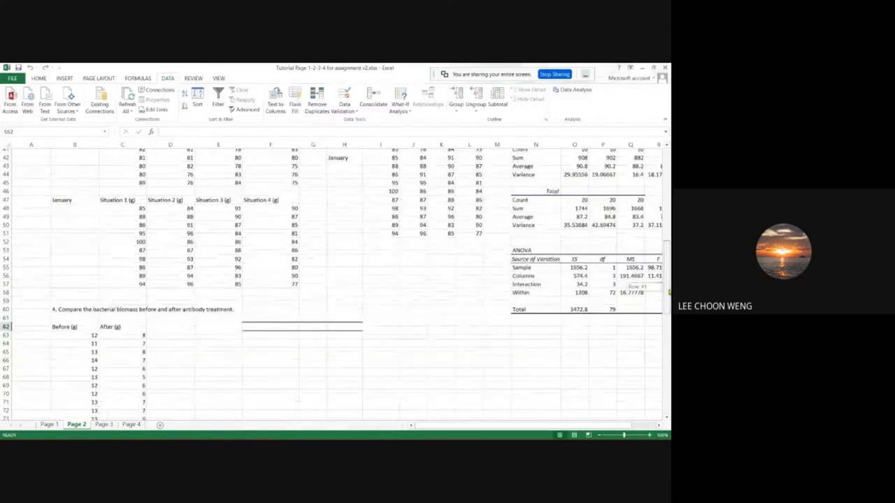
{"action": "scroll", "coordinate": [198, 257], "scroll_direction": "down", "scroll_amount": 4}
{"action": "left_click_drag", "start_coordinate": [66, 212], "coordinate": [143, 232]}
{"action": "left_click", "coordinate": [203, 240]}
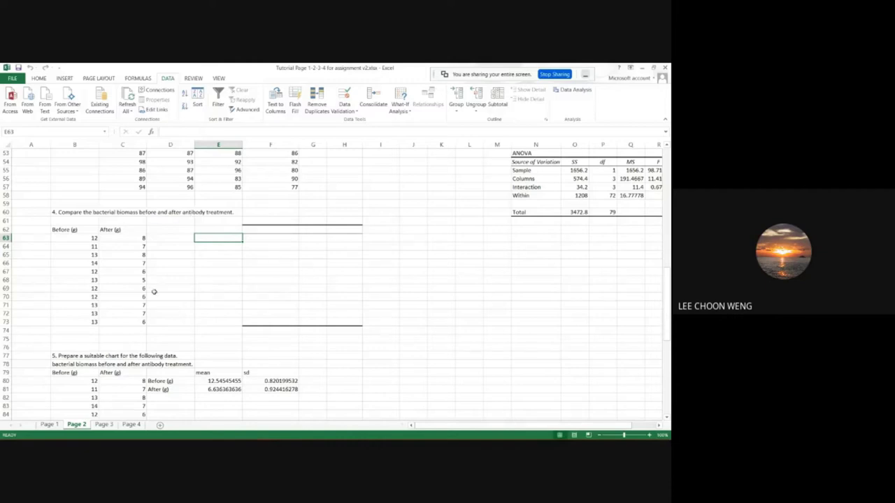
{"action": "left_click_drag", "start_coordinate": [65, 229], "coordinate": [129, 322]}
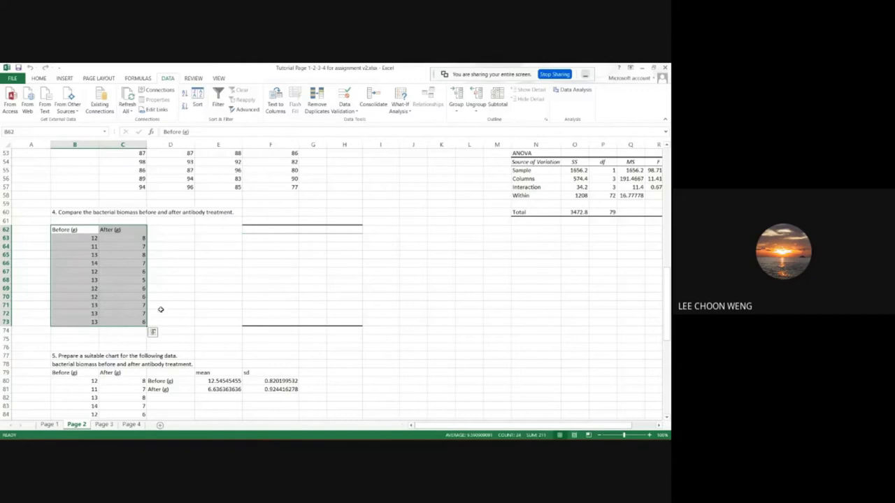
{"action": "left_click", "coordinate": [217, 287]}
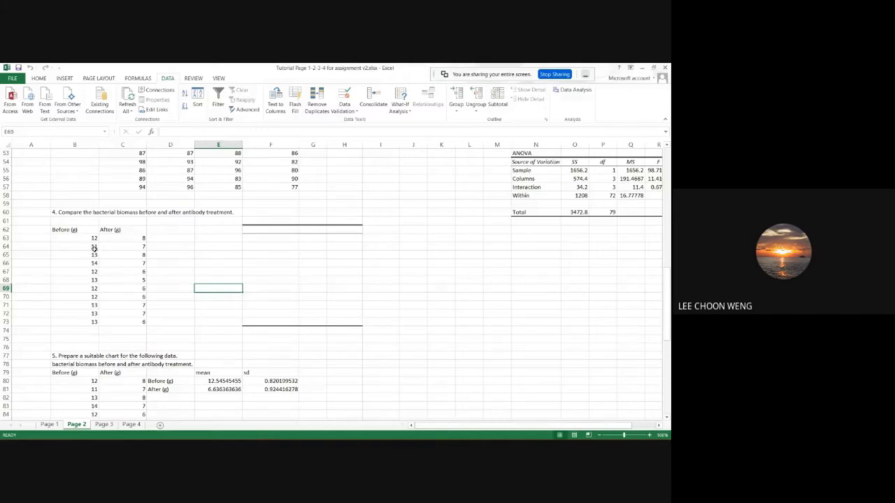
Set up a t-Test: Paired Two Sample for Means with B62:B73 as Variable 1 and C62:C73 as Variable 2.
{"action": "left_click", "coordinate": [570, 90]}
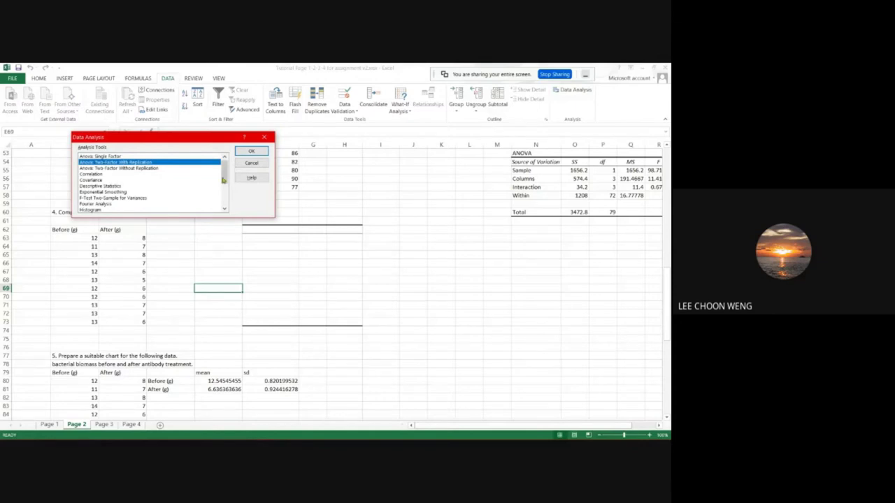
{"action": "scroll", "coordinate": [196, 191], "scroll_direction": "down", "scroll_amount": 3}
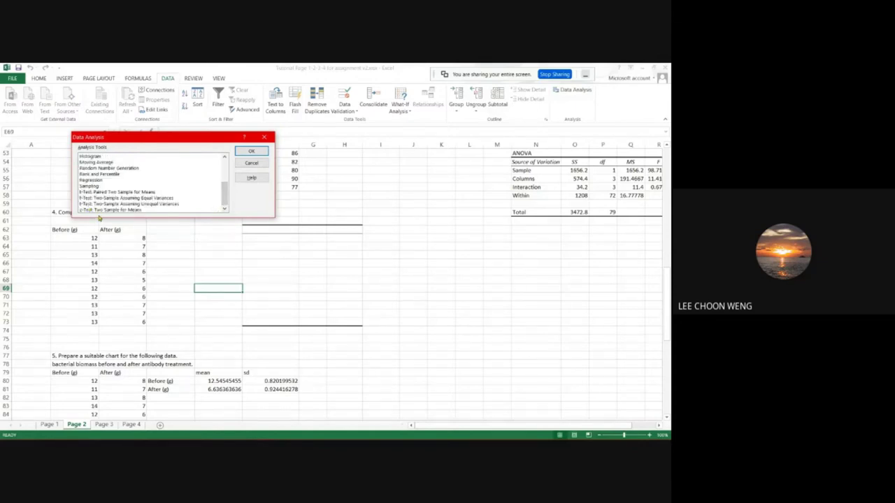
{"action": "left_click", "coordinate": [105, 192]}
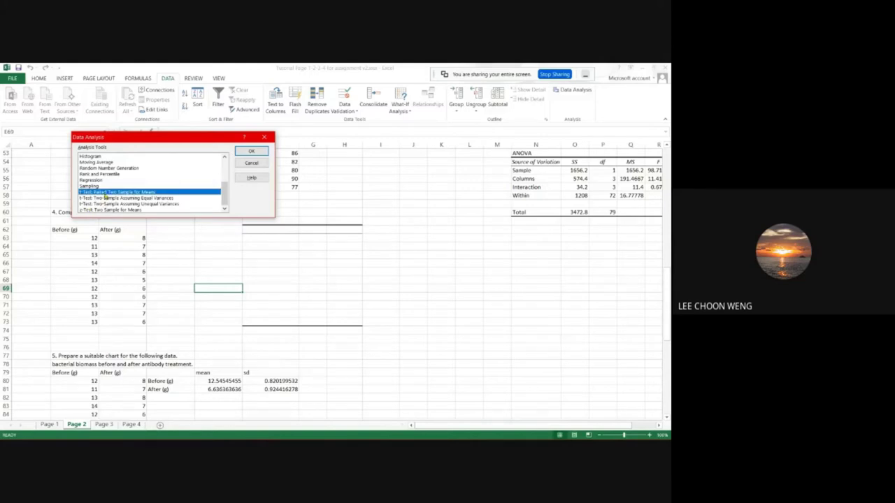
{"action": "left_click", "coordinate": [251, 152]}
{"action": "left_click_drag", "start_coordinate": [154, 119], "coordinate": [313, 180]}
{"action": "left_click_drag", "start_coordinate": [77, 231], "coordinate": [89, 322]}
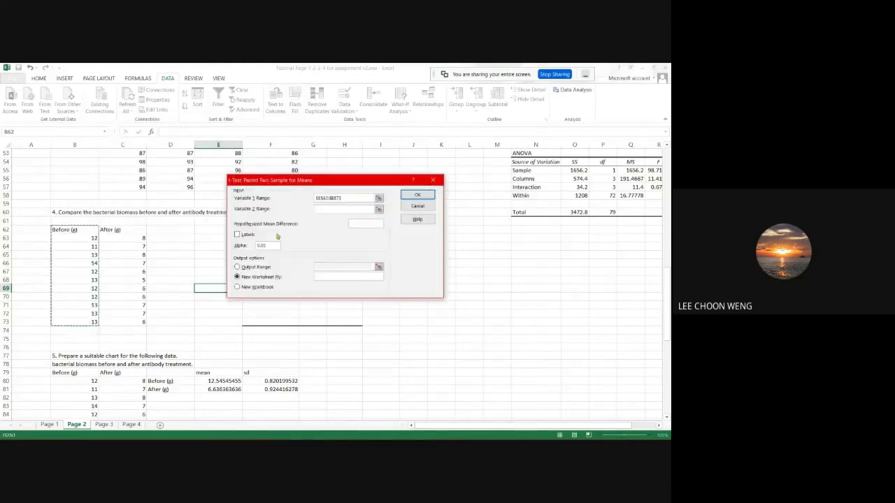
{"action": "left_click", "coordinate": [318, 209]}
{"action": "left_click_drag", "start_coordinate": [123, 229], "coordinate": [130, 322]}
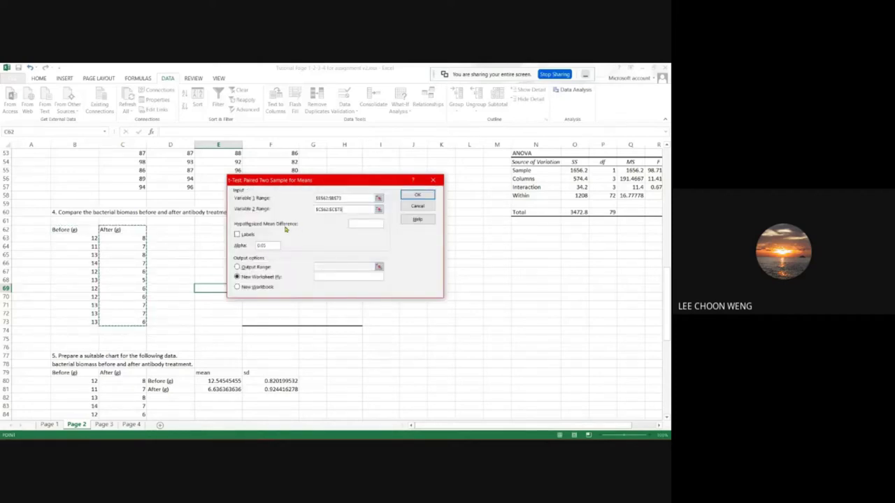
Run the paired t-test with a hypothesized mean difference of 0, labels included and the output placed at F61.
{"action": "left_click", "coordinate": [358, 224]}
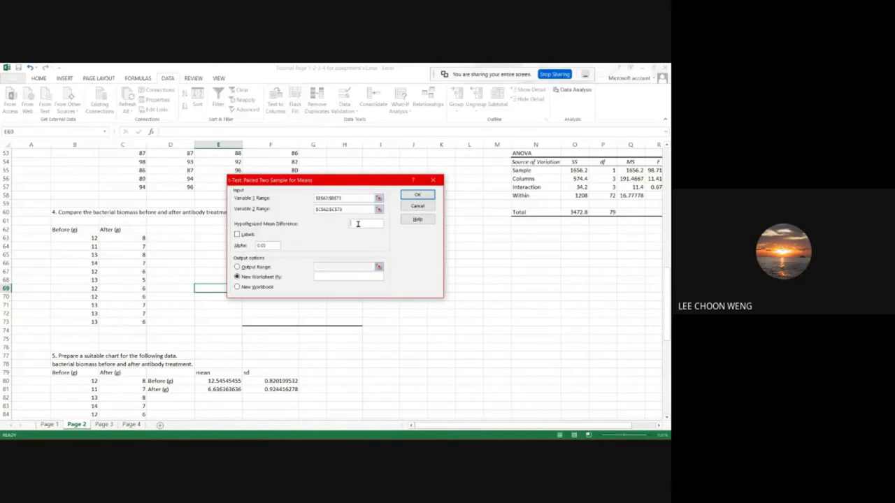
{"action": "left_click_drag", "start_coordinate": [318, 184], "coordinate": [503, 101]}
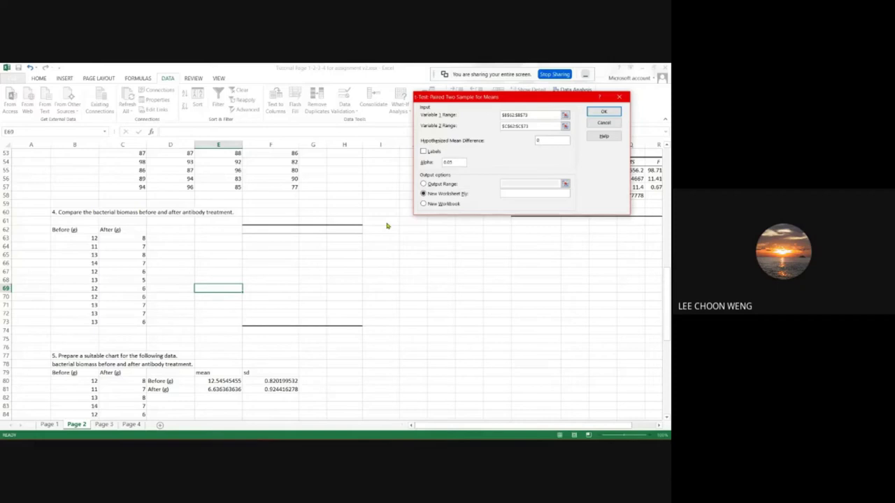
{"action": "left_click", "coordinate": [424, 153]}
{"action": "left_click", "coordinate": [443, 185]}
{"action": "left_click", "coordinate": [515, 184]}
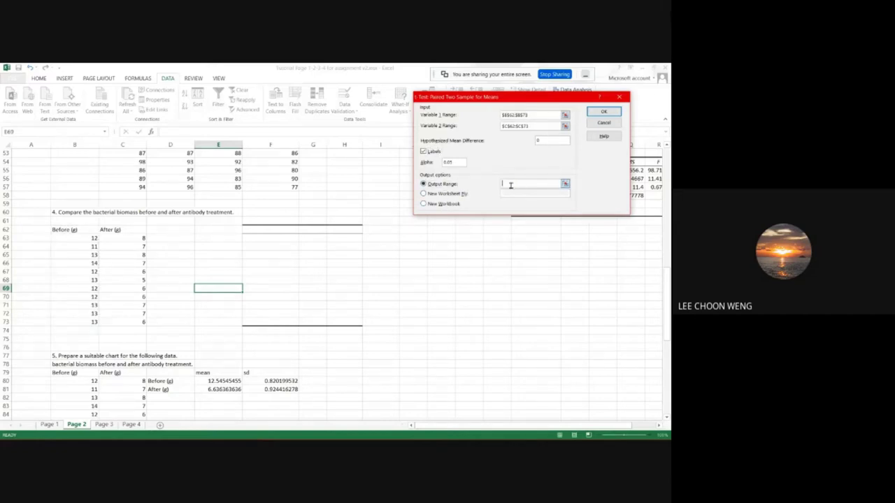
{"action": "left_click", "coordinate": [271, 218]}
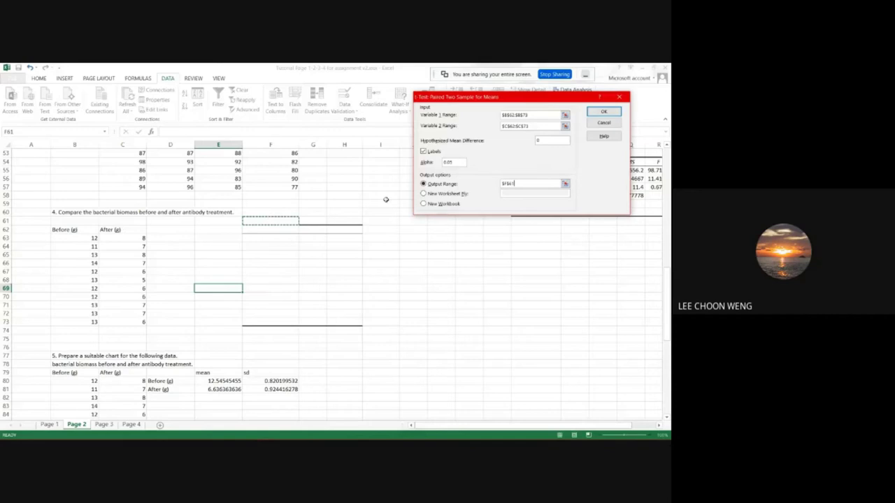
{"action": "left_click", "coordinate": [603, 112]}
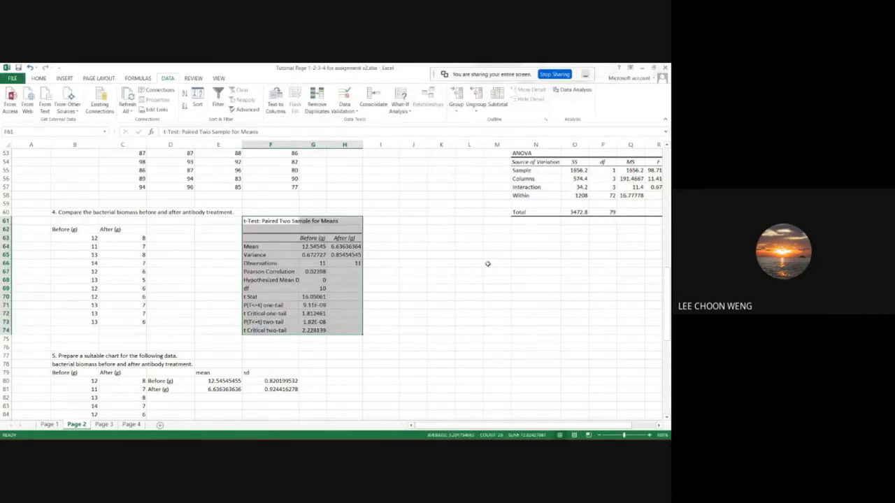
Review the t-test output's Before and After means and the two-tail P value.
{"action": "left_click", "coordinate": [478, 262]}
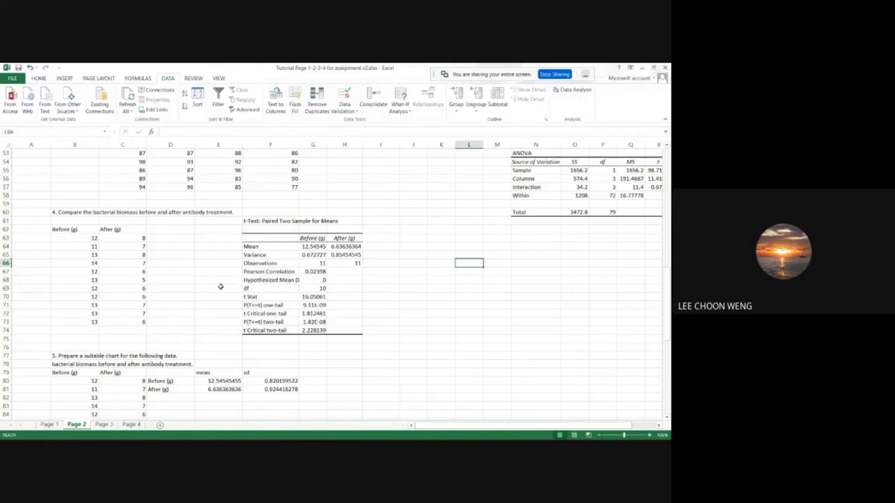
{"action": "left_click", "coordinate": [310, 246]}
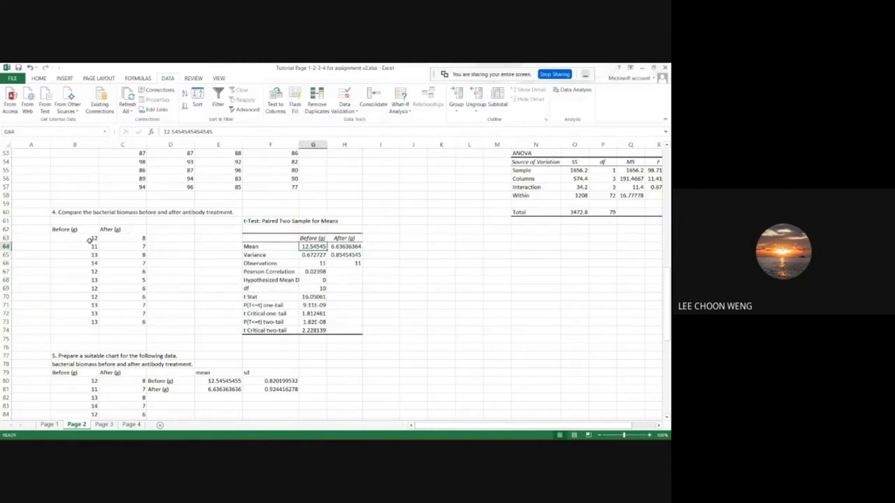
{"action": "left_click", "coordinate": [339, 247]}
{"action": "left_click", "coordinate": [307, 246]}
{"action": "left_click", "coordinate": [348, 246]}
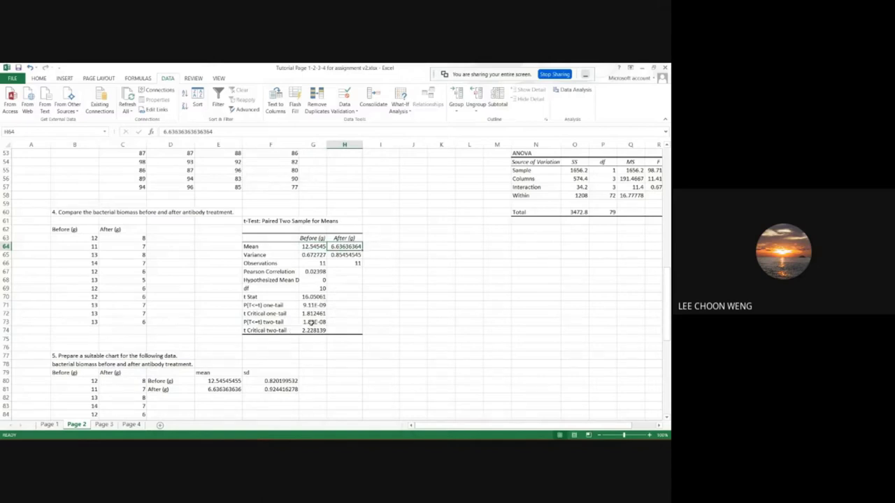
{"action": "left_click", "coordinate": [311, 321]}
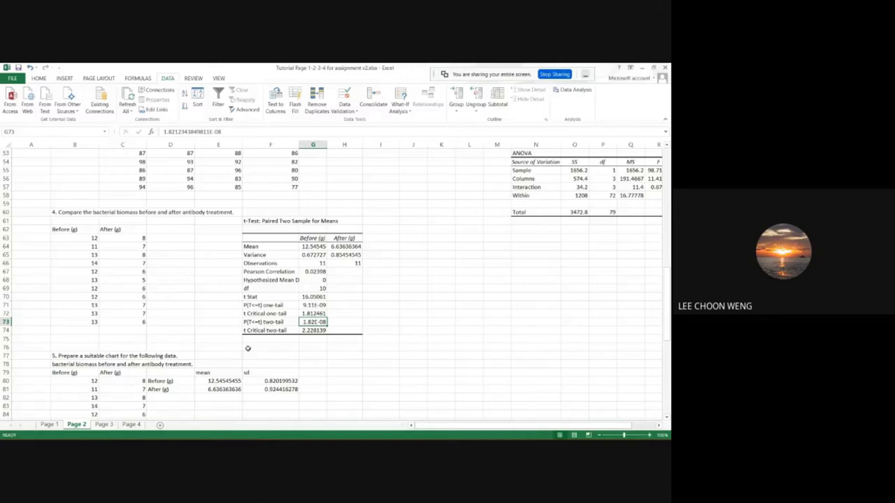
Examine question 5 and its Before and After biomass data in B79:C90.
{"action": "scroll", "coordinate": [248, 348], "scroll_direction": "down", "scroll_amount": 5}
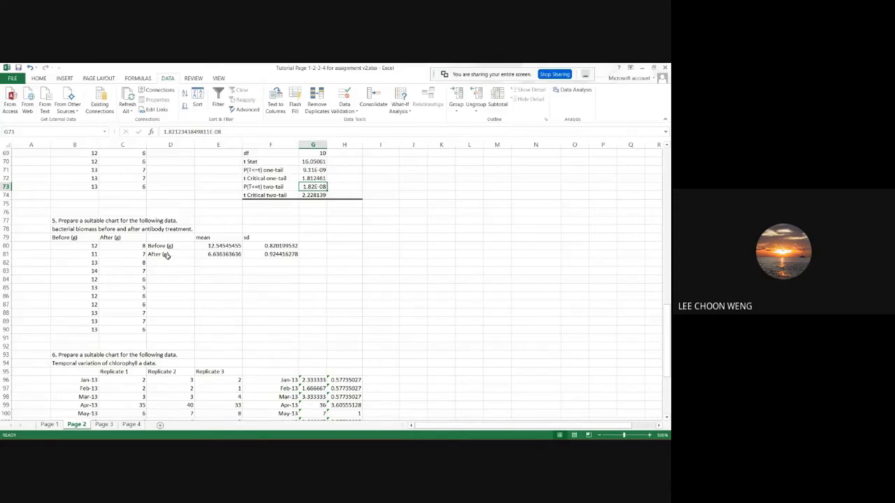
{"action": "left_click", "coordinate": [166, 310]}
{"action": "left_click_drag", "start_coordinate": [67, 239], "coordinate": [142, 330]}
{"action": "left_click", "coordinate": [209, 325]}
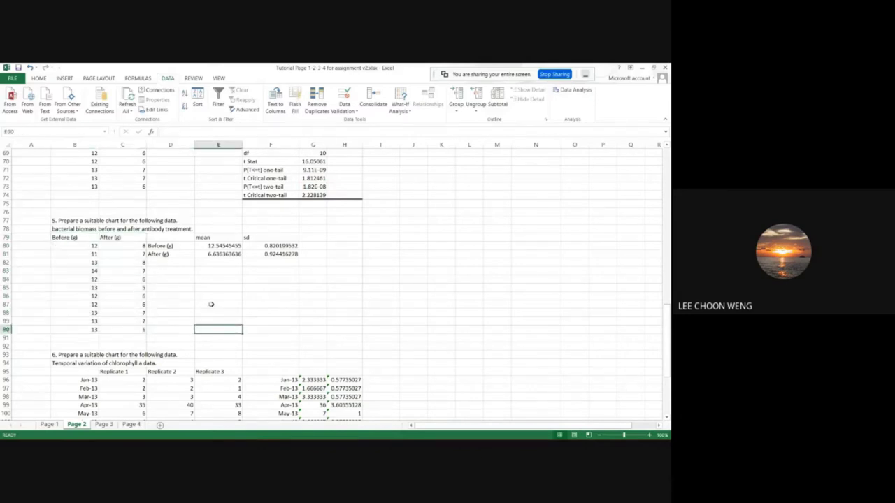
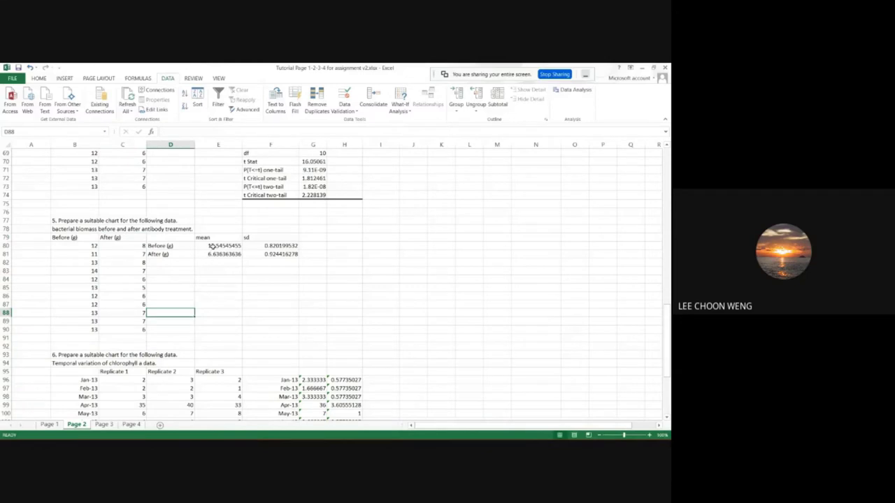
Check the formulas behind the Before and After means in E80 and E81.
{"action": "left_click", "coordinate": [213, 254]}
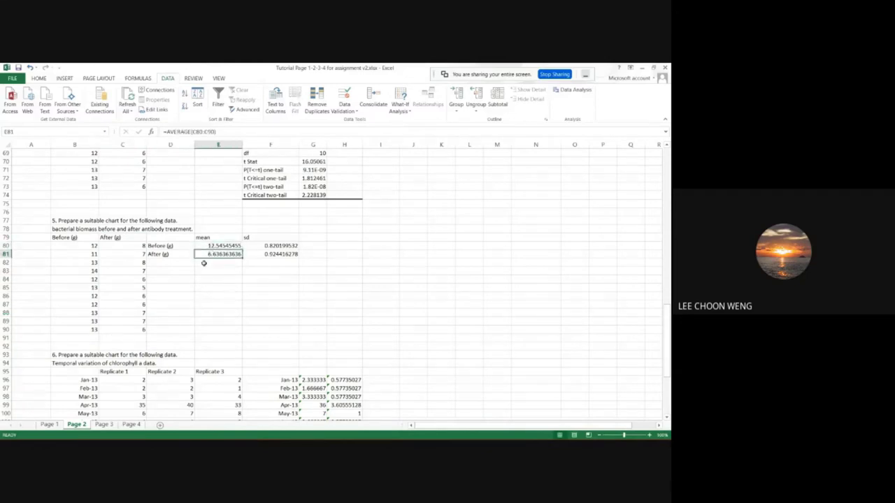
{"action": "left_click", "coordinate": [199, 321]}
{"action": "left_click", "coordinate": [216, 246]}
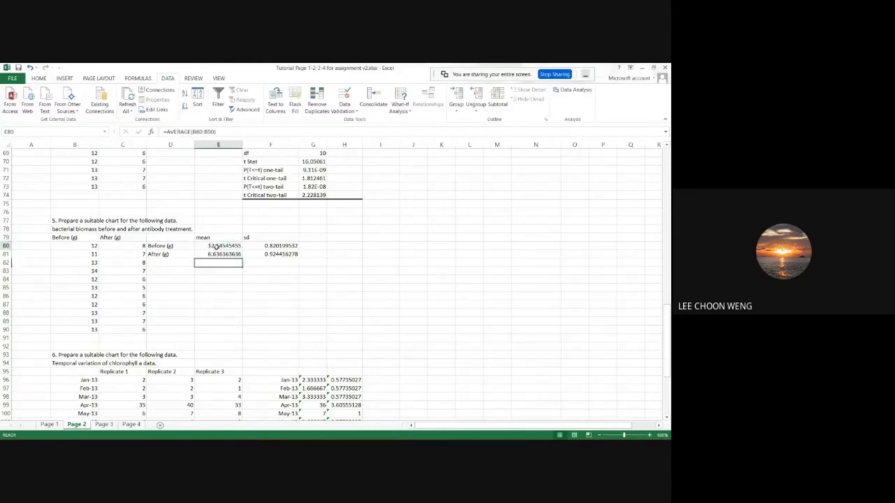
{"action": "left_click_drag", "start_coordinate": [165, 132], "coordinate": [191, 132]}
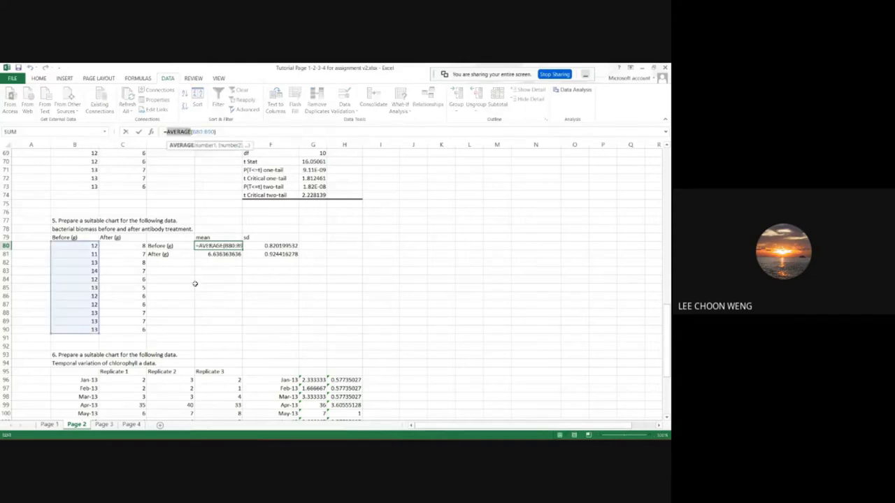
{"action": "type", "text": "E8"}
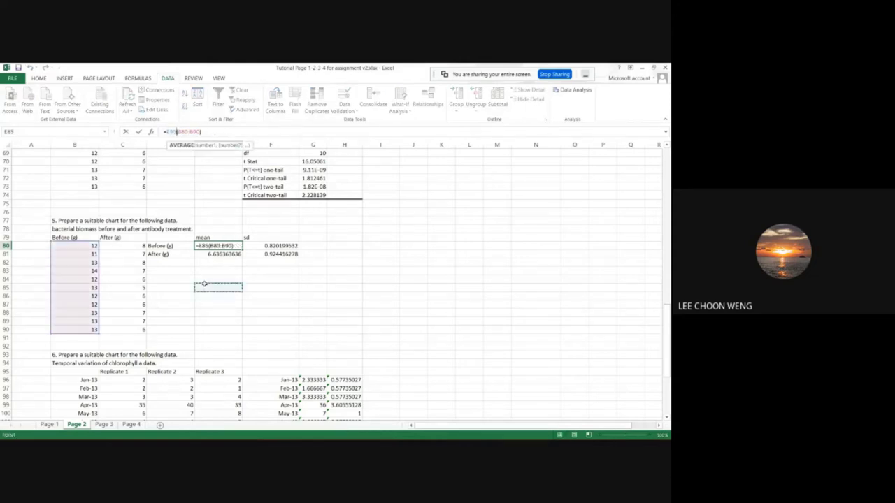
{"action": "left_click", "coordinate": [239, 280]}
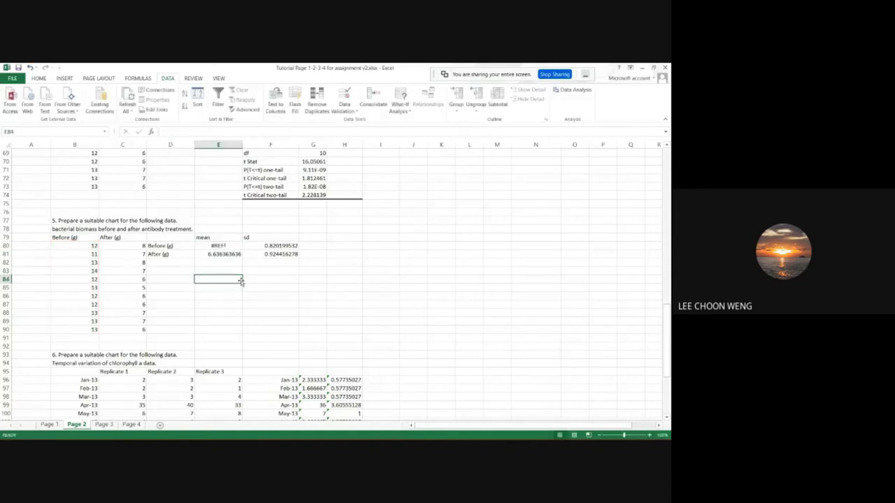
Clear the Before and After mean and sd cells in E80:F81.
{"action": "left_click_drag", "start_coordinate": [218, 246], "coordinate": [271, 257]}
{"action": "key", "text": "Delete"}
{"action": "left_click", "coordinate": [254, 312]}
Calculate the Before mean in E80 with the formula =average(B80:B90).
{"action": "left_click", "coordinate": [229, 246]}
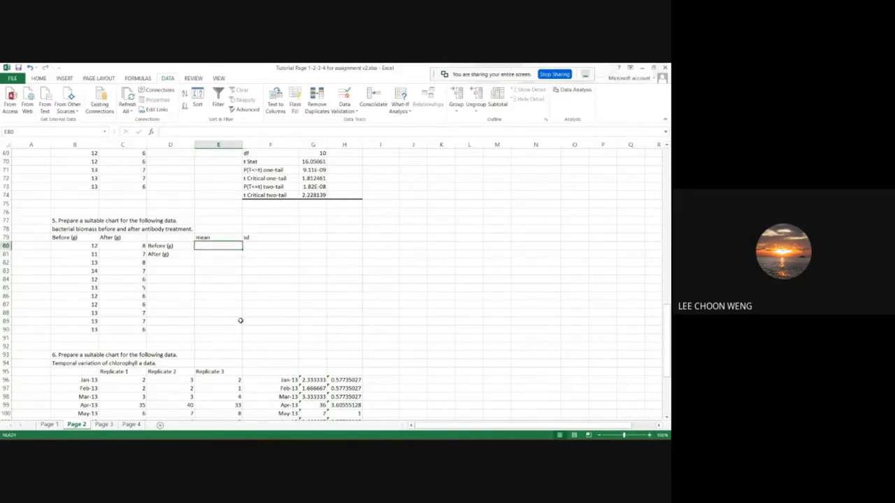
{"action": "type", "text": "="}
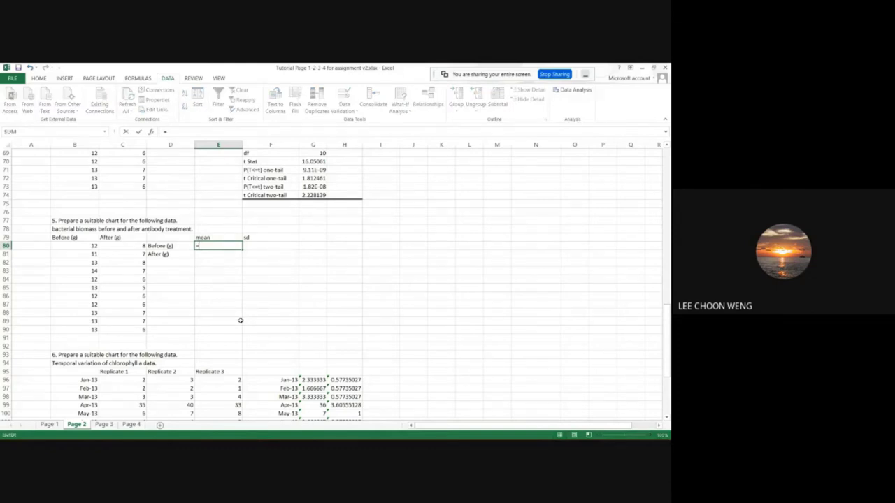
{"action": "type", "text": "average("}
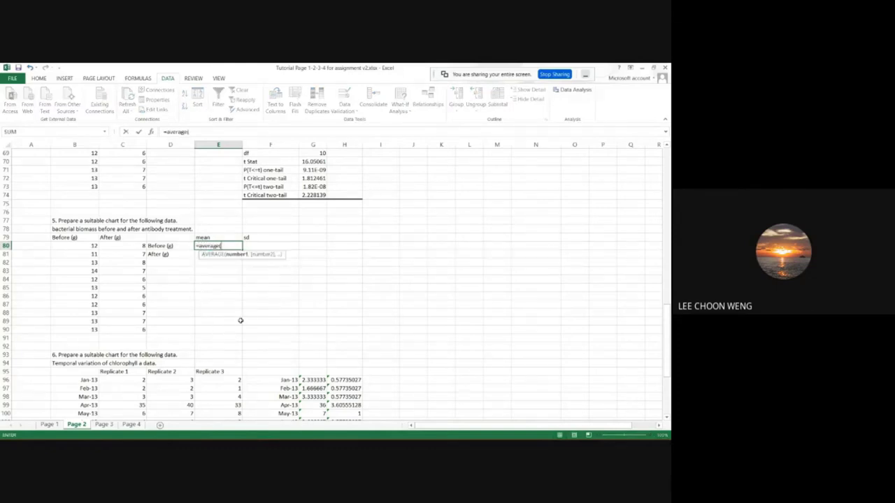
{"action": "left_click_drag", "start_coordinate": [77, 246], "coordinate": [72, 332]}
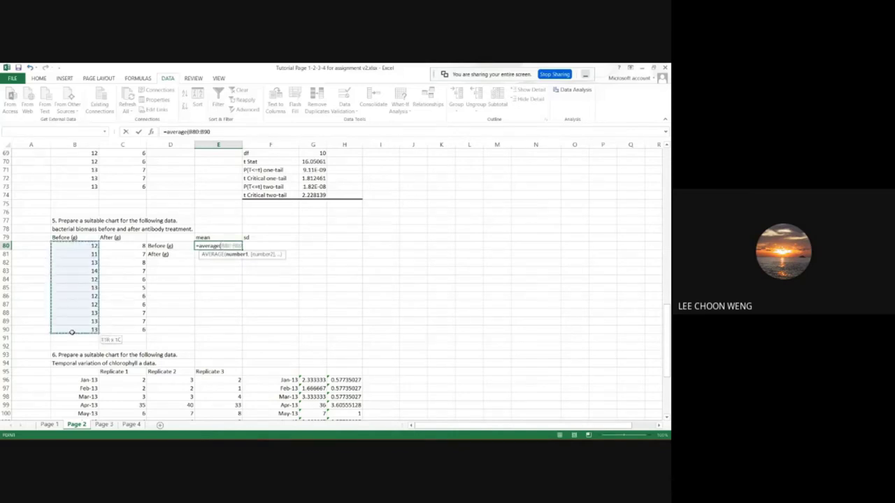
{"action": "type", "text": ")"}
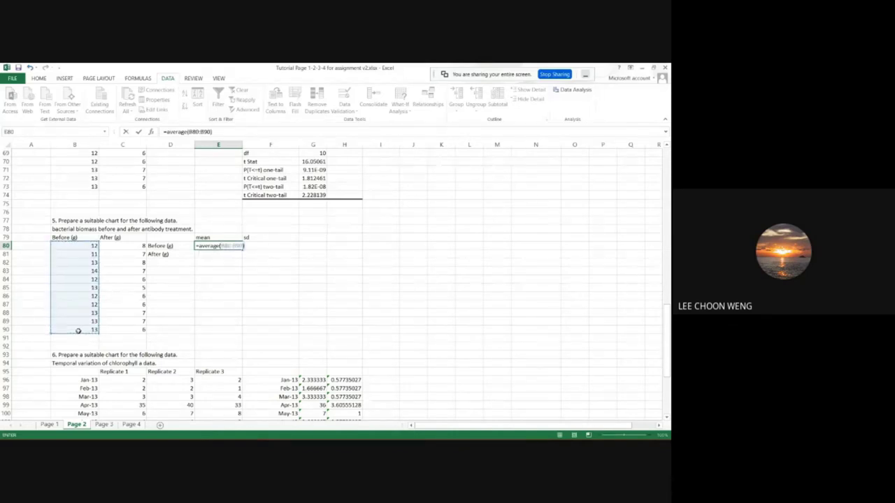
{"action": "key", "text": "Return"}
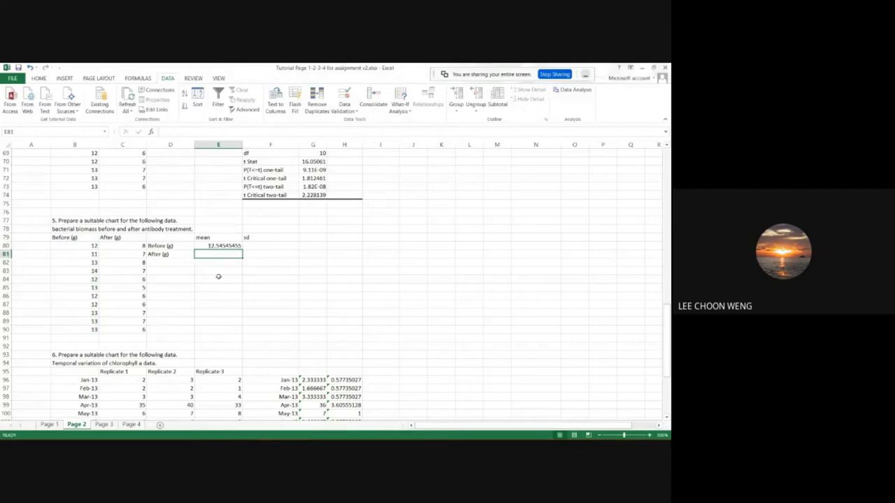
Calculate the Before standard deviation in F80 with the formula =stdev(B80:B90).
{"action": "left_click", "coordinate": [253, 245]}
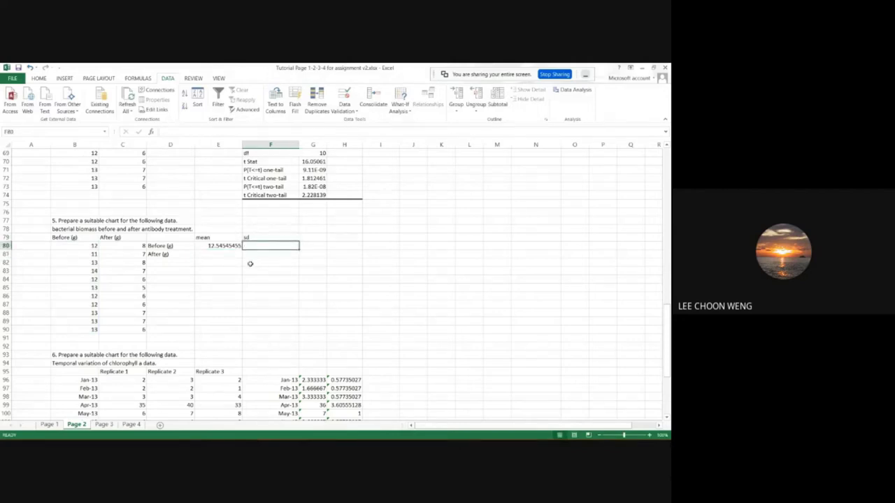
{"action": "type", "text": "=stde"}
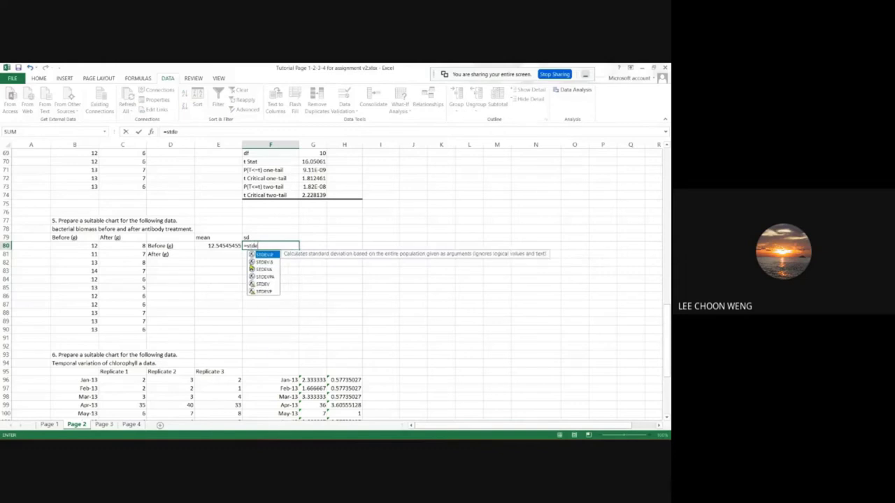
{"action": "type", "text": "v("}
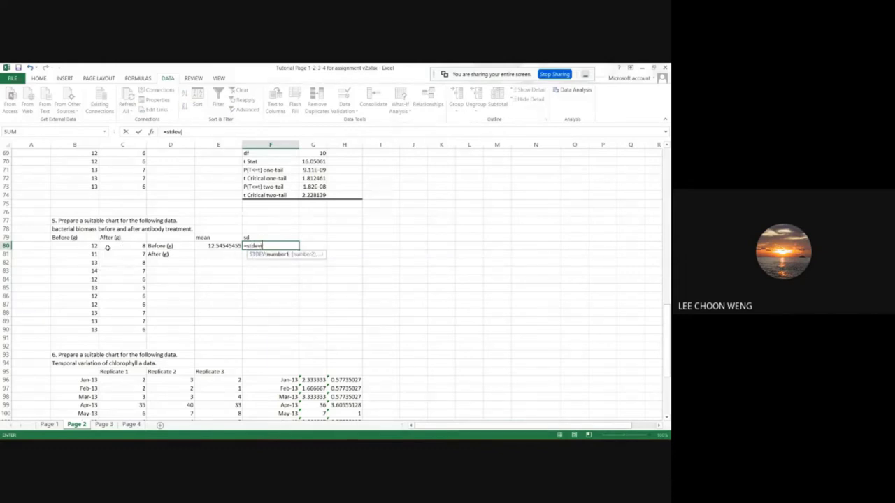
{"action": "left_click_drag", "start_coordinate": [88, 246], "coordinate": [81, 330]}
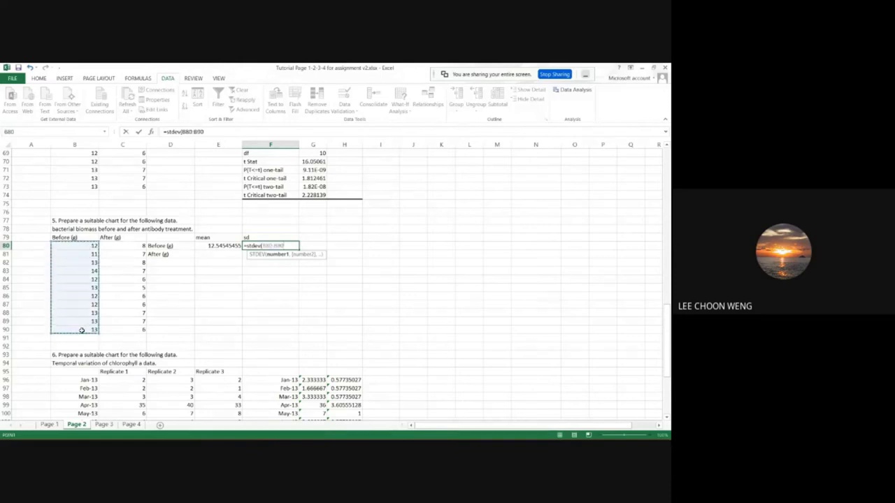
{"action": "type", "text": ")"}
{"action": "key", "text": "Return"}
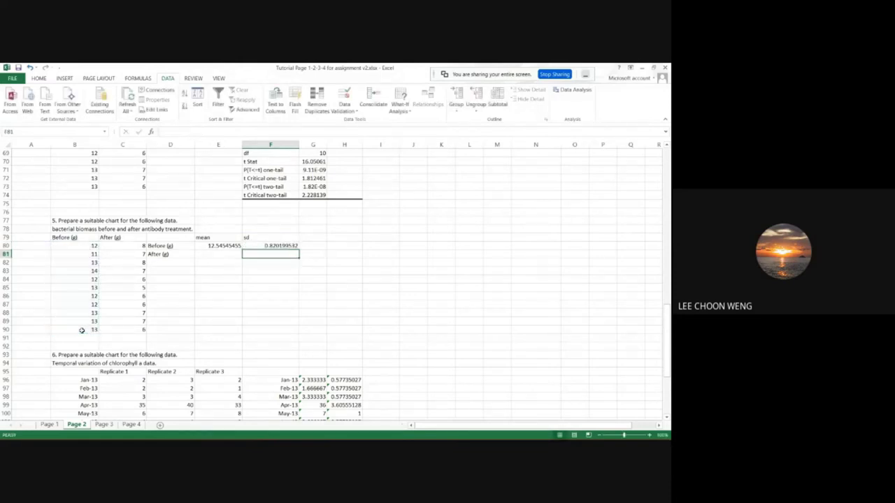
Fill the Before mean and sd formulas from E80:F80 down into the After row, E81:F81.
{"action": "left_click", "coordinate": [202, 244]}
{"action": "left_click", "coordinate": [267, 245]}
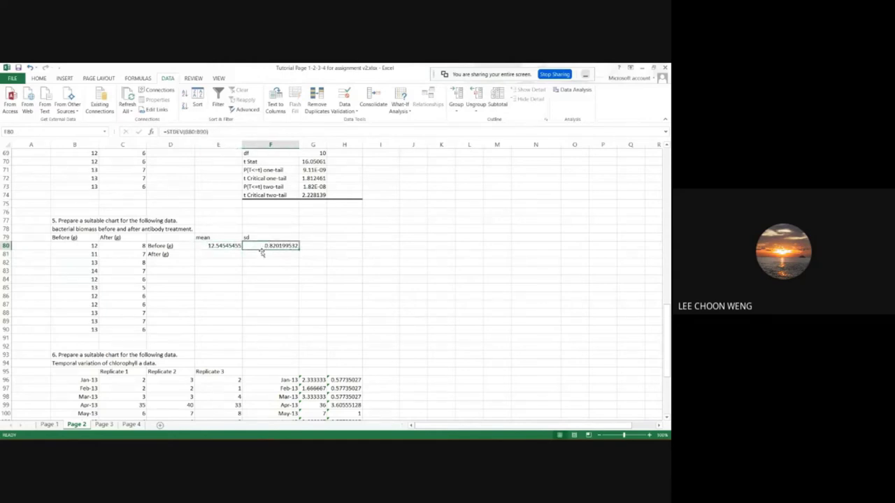
{"action": "left_click", "coordinate": [230, 246]}
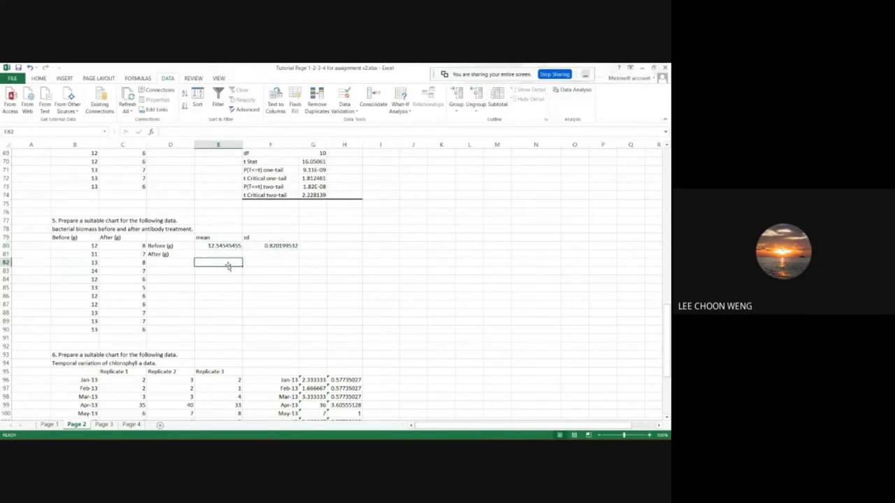
{"action": "left_click_drag", "start_coordinate": [218, 248], "coordinate": [302, 258]}
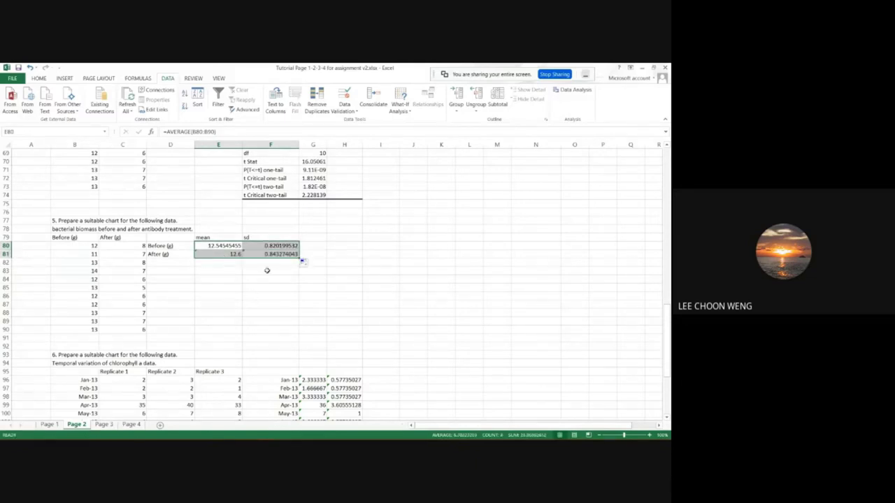
Change the range of the After mean formula in E81 to C80:C90.
{"action": "left_click", "coordinate": [216, 254]}
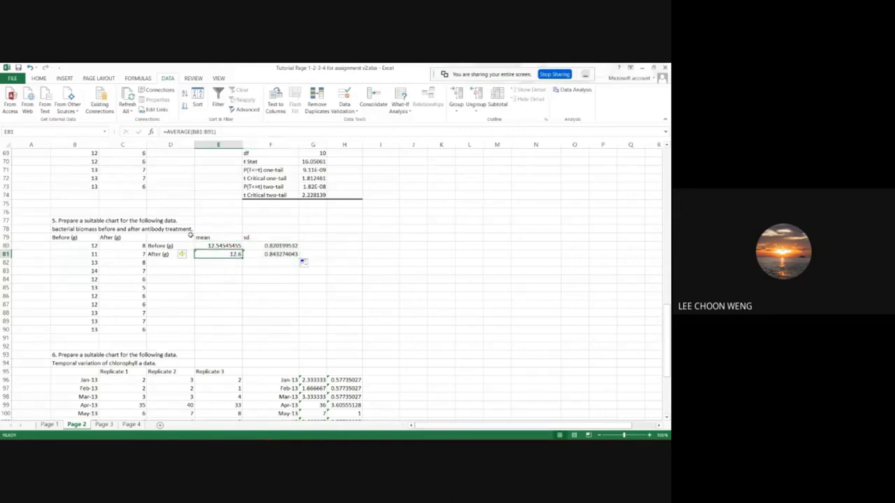
{"action": "left_click", "coordinate": [183, 131]}
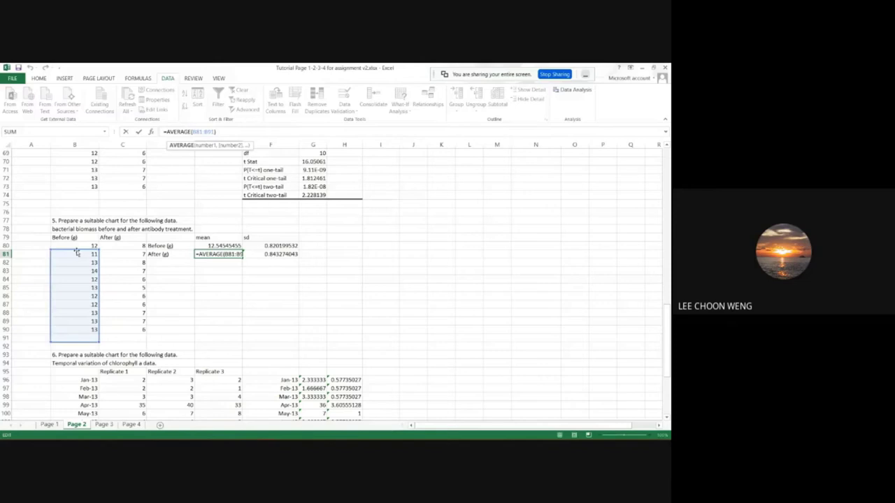
{"action": "left_click_drag", "start_coordinate": [77, 253], "coordinate": [120, 246]}
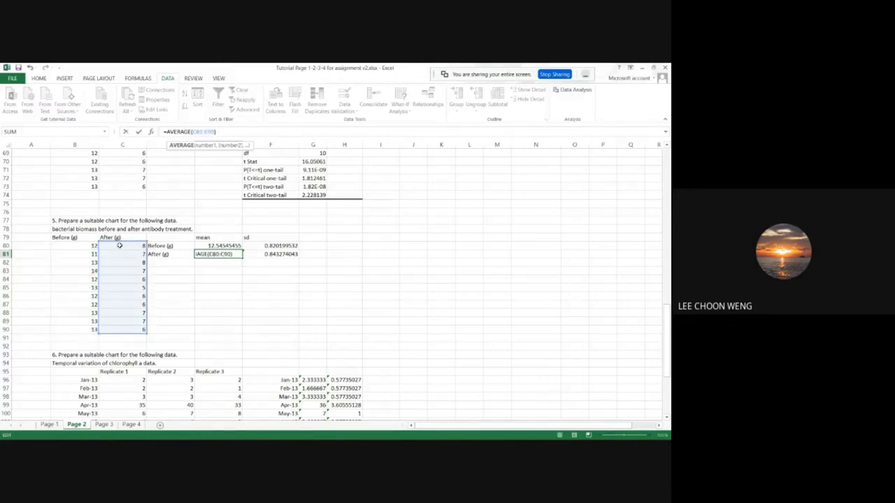
{"action": "key", "text": "Return"}
Change the range of the After STDEV formula in F81 to C80:C90.
{"action": "double_click", "coordinate": [280, 253]}
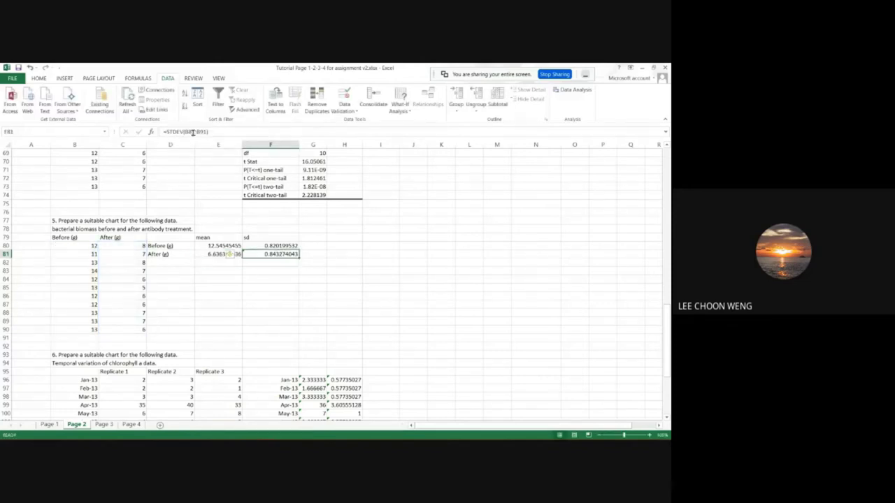
{"action": "left_click_drag", "start_coordinate": [80, 254], "coordinate": [126, 246]}
{"action": "left_click", "coordinate": [220, 320]}
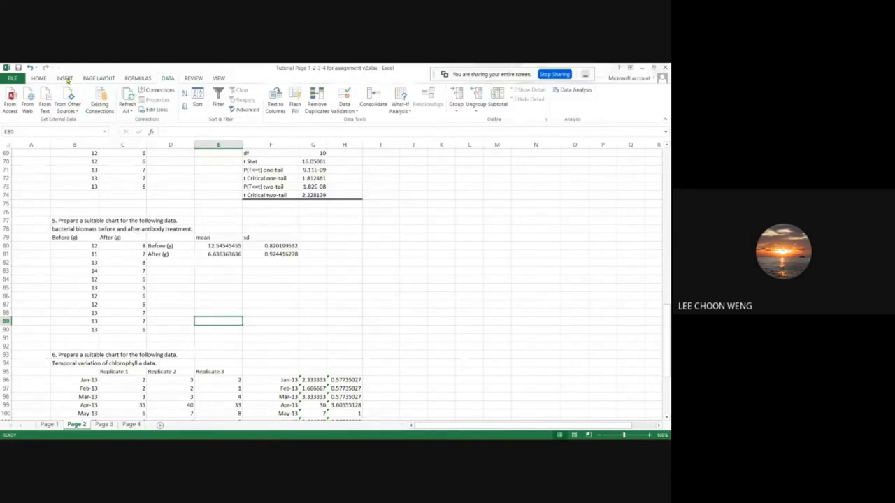
Insert a clustered column chart of the Before and After means in D80:E81 and place it beside the summary table.
{"action": "left_click_drag", "start_coordinate": [166, 246], "coordinate": [198, 255]}
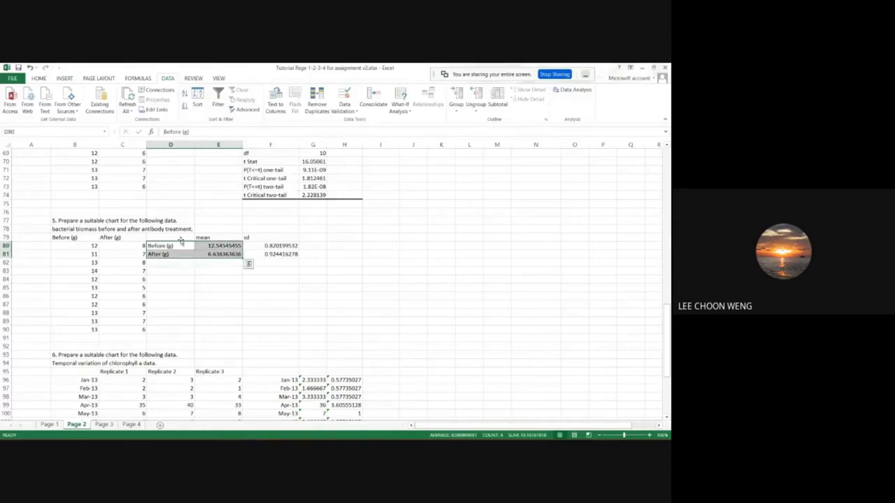
{"action": "left_click", "coordinate": [65, 77]}
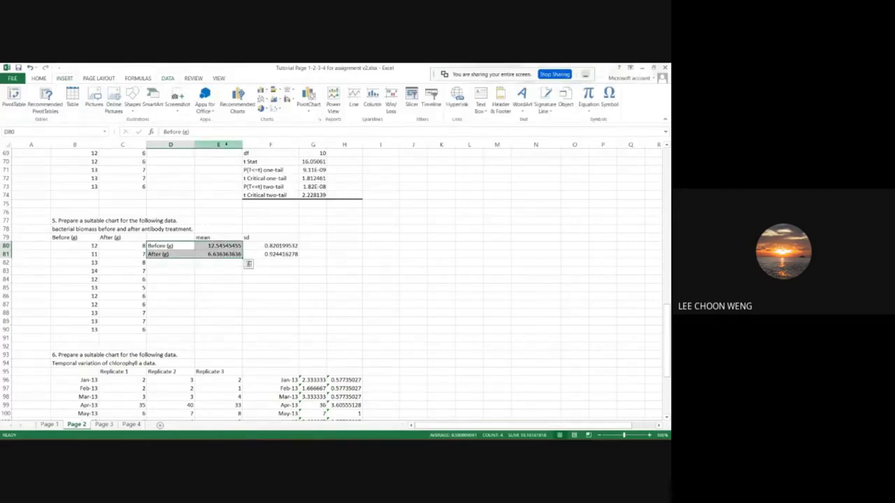
{"action": "left_click", "coordinate": [263, 92]}
{"action": "left_click", "coordinate": [264, 116]}
{"action": "left_click_drag", "start_coordinate": [309, 242], "coordinate": [379, 224]}
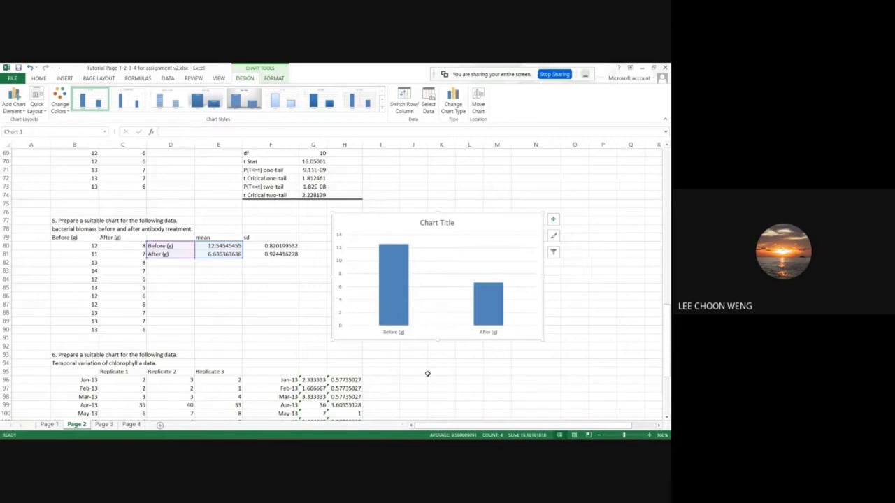
Replace the column chart's title with "Before and After".
{"action": "left_click", "coordinate": [432, 221]}
{"action": "left_click_drag", "start_coordinate": [453, 222], "coordinate": [419, 222]}
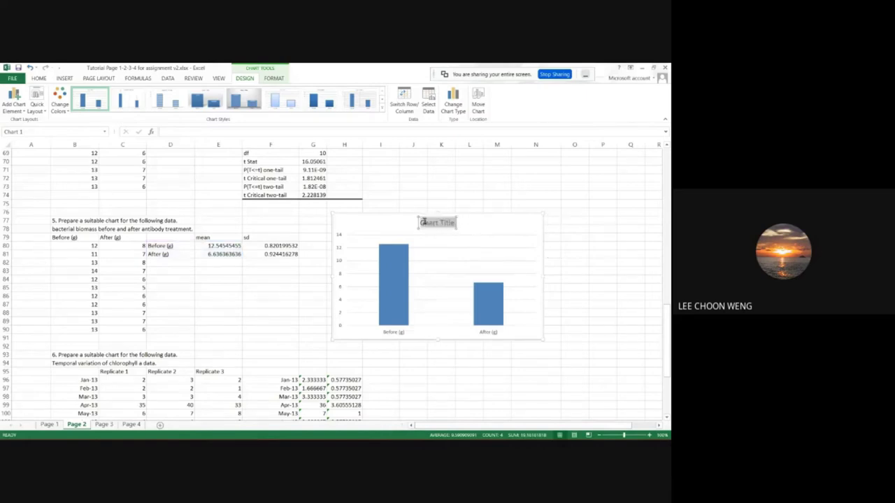
{"action": "type", "text": "Before and after"}
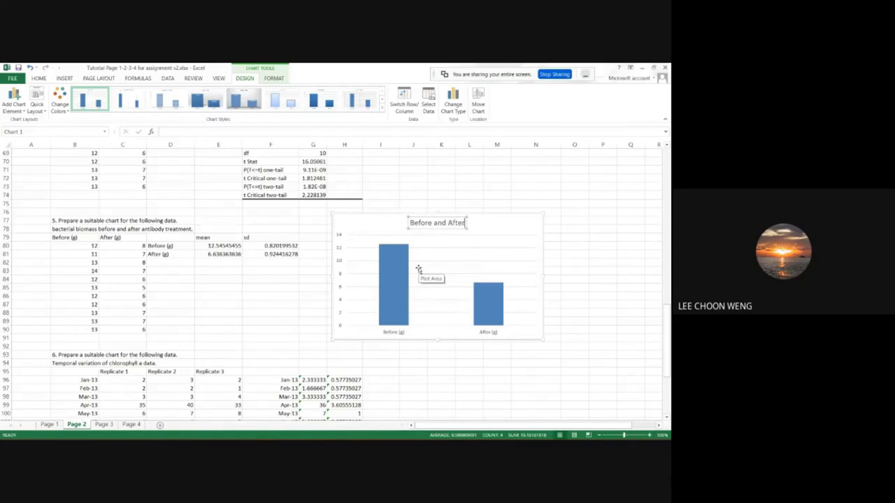
{"action": "left_click", "coordinate": [507, 229]}
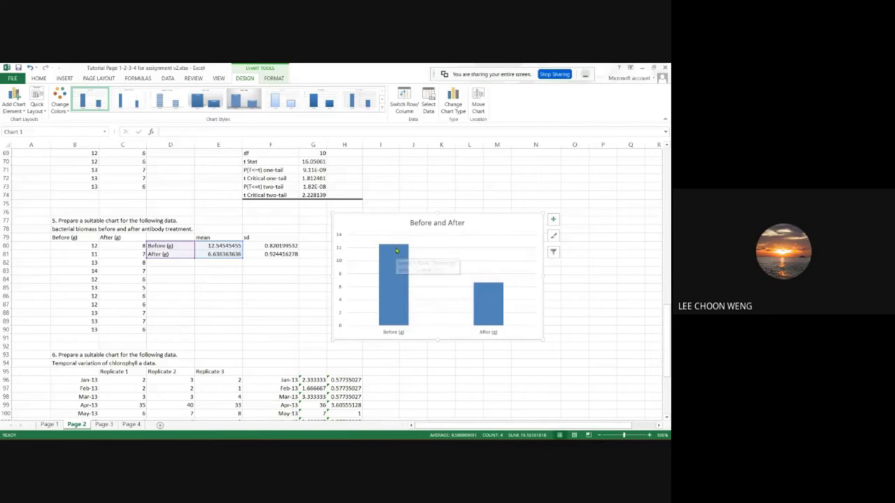
Add vertical error bars to the chart's columns, using a custom error amount and the Plus direction.
{"action": "left_click", "coordinate": [397, 269]}
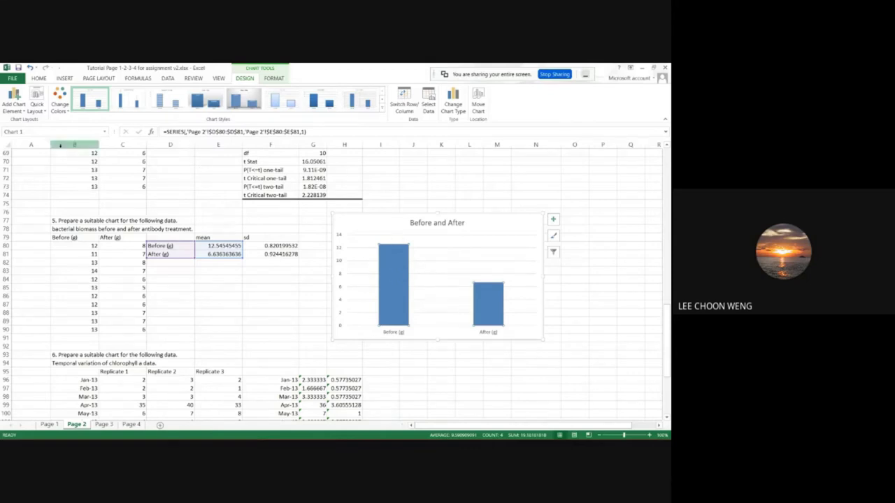
{"action": "left_click", "coordinate": [14, 105]}
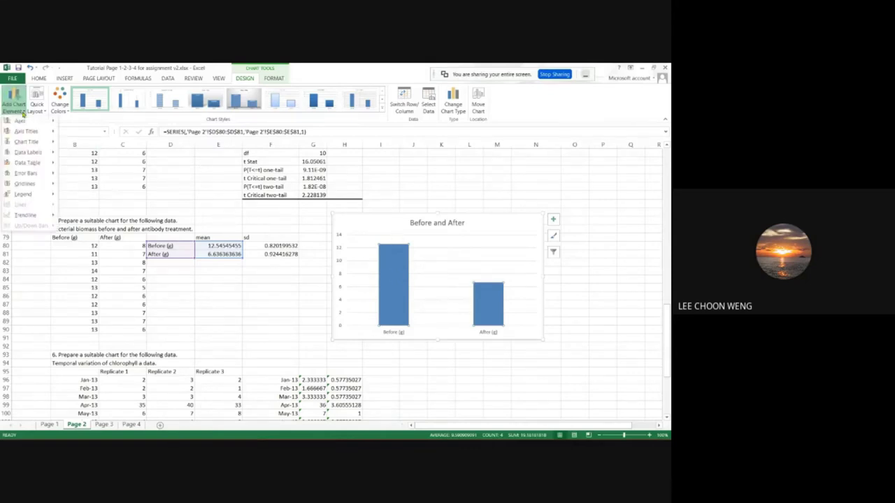
{"action": "mouse_move", "coordinate": [48, 173]}
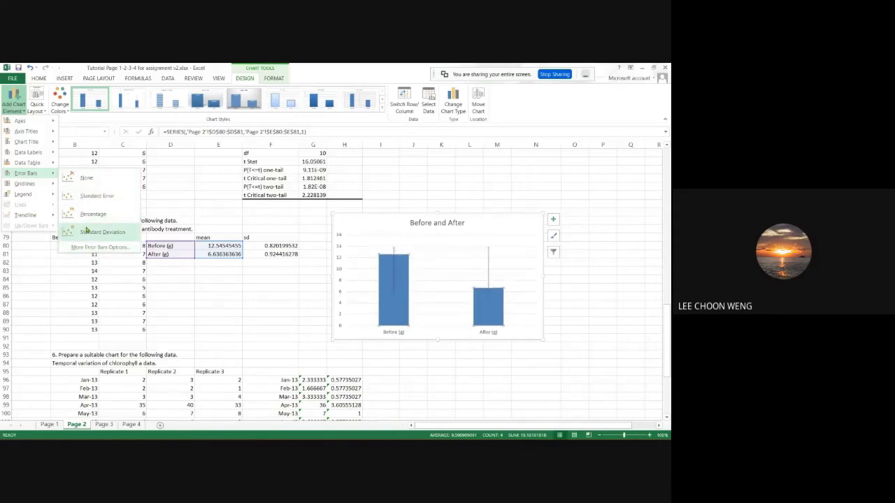
{"action": "left_click", "coordinate": [94, 247]}
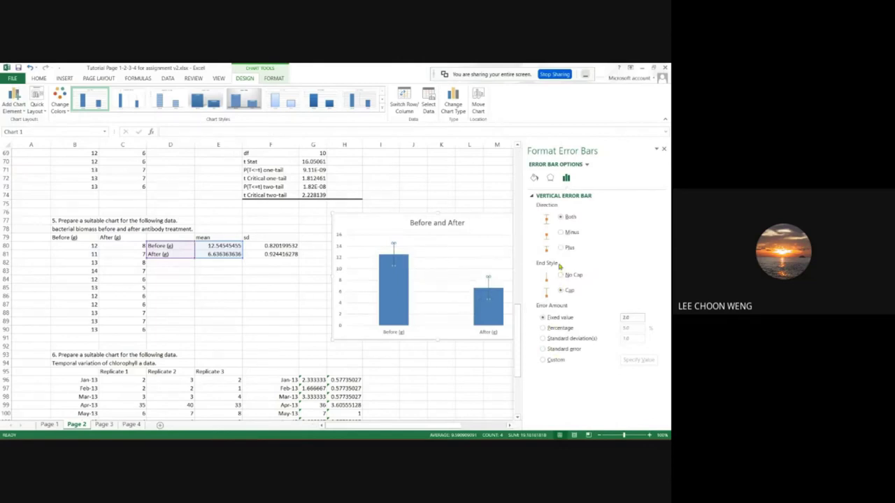
{"action": "left_click", "coordinate": [554, 361]}
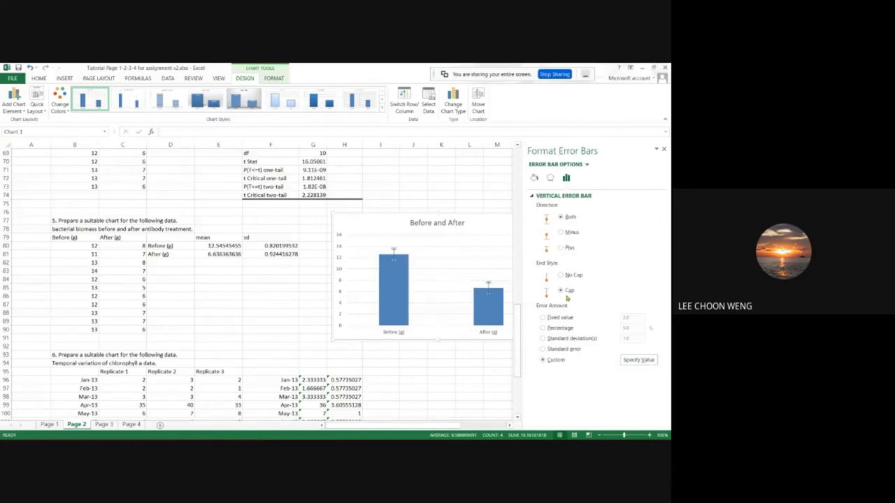
{"action": "left_click", "coordinate": [560, 249]}
Specify the standard deviations in F80:F81 as the custom positive error value and close the error bar formatting.
{"action": "left_click", "coordinate": [637, 359]}
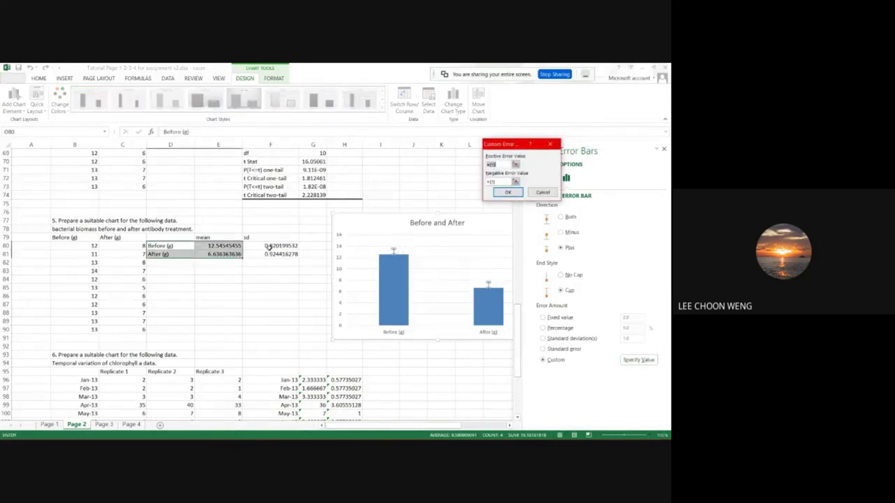
{"action": "left_click_drag", "start_coordinate": [280, 246], "coordinate": [280, 256]}
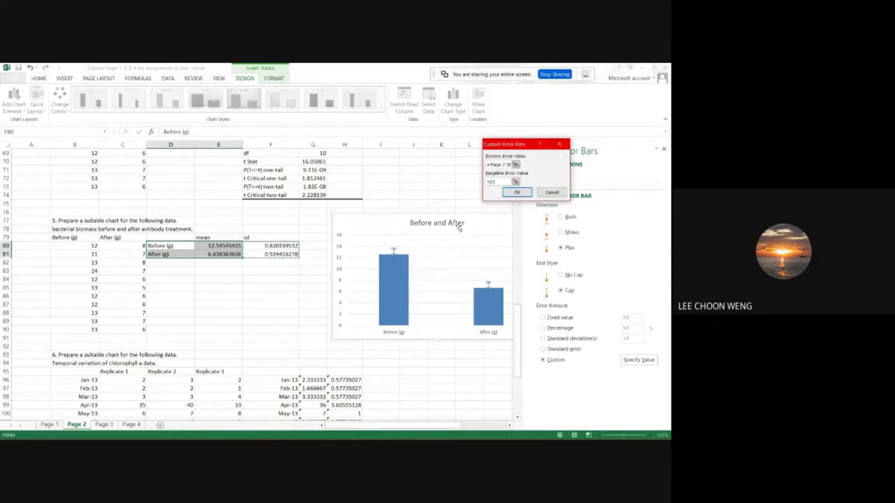
{"action": "left_click", "coordinate": [515, 194]}
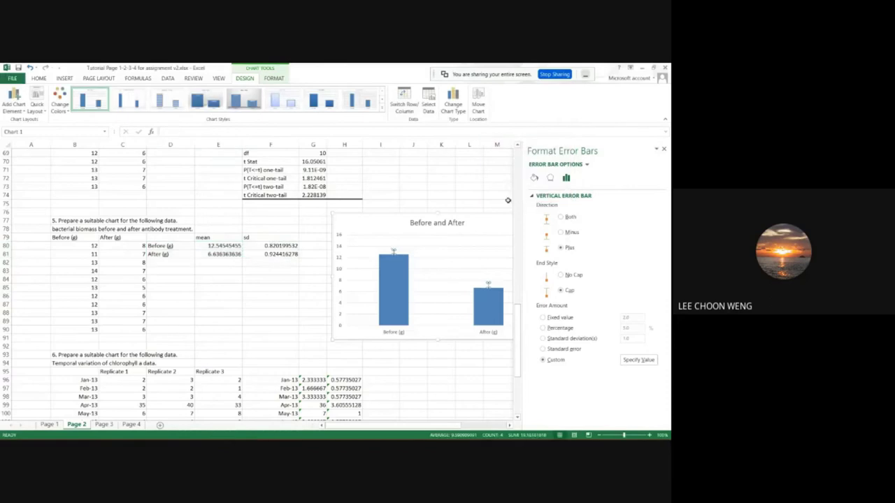
{"action": "left_click_drag", "start_coordinate": [279, 314], "coordinate": [300, 323]}
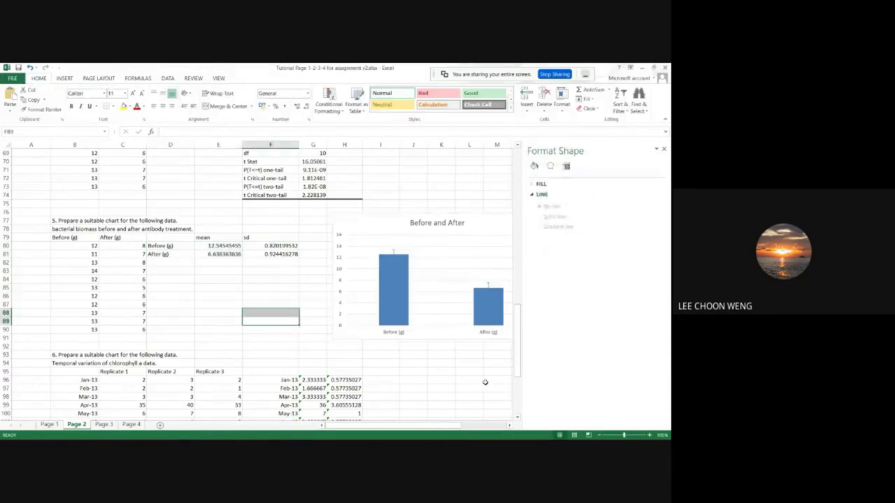
{"action": "left_click", "coordinate": [663, 148]}
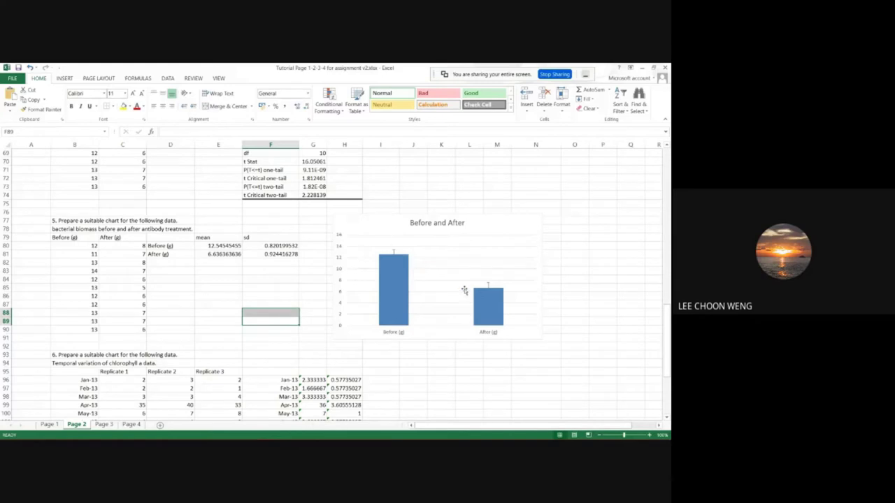
Review the format options of the chart's error bars, including direction, end style and error amount.
{"action": "left_click", "coordinate": [394, 251]}
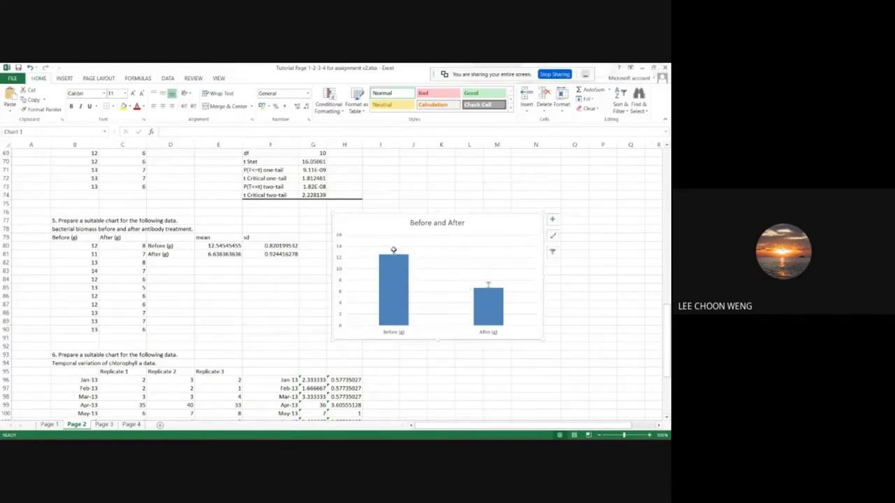
{"action": "right_click", "coordinate": [394, 250]}
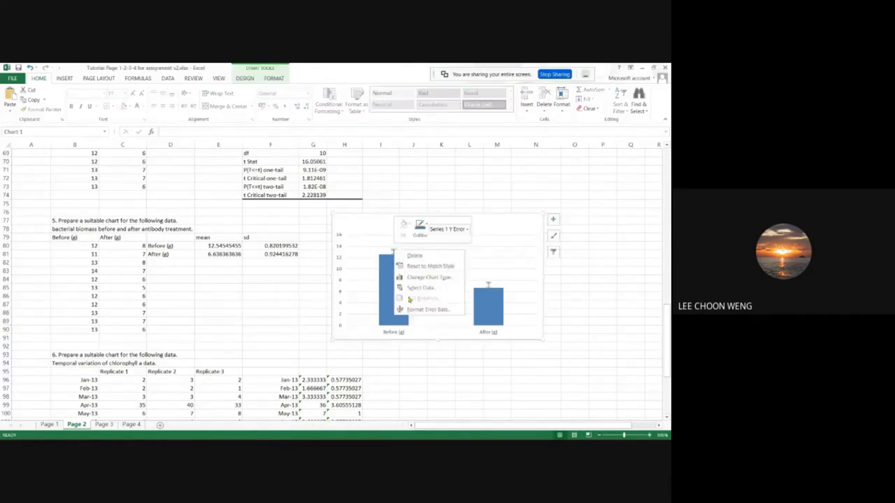
{"action": "left_click", "coordinate": [430, 311]}
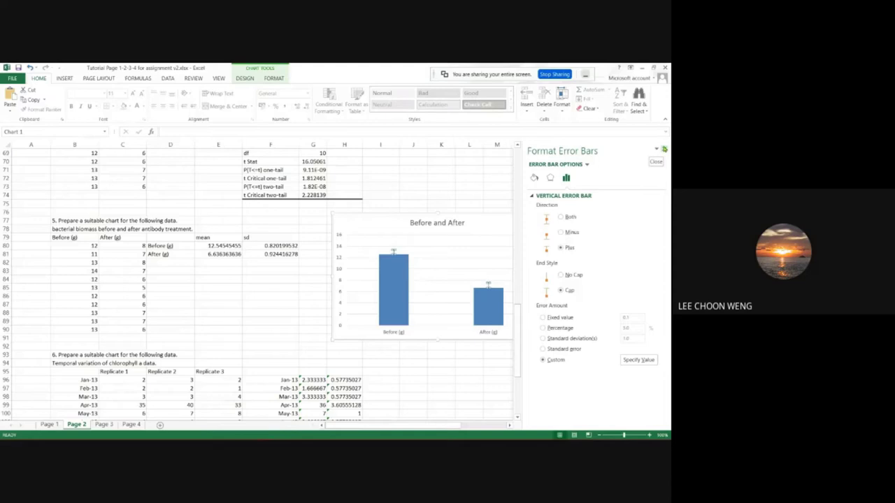
{"action": "left_click", "coordinate": [664, 149]}
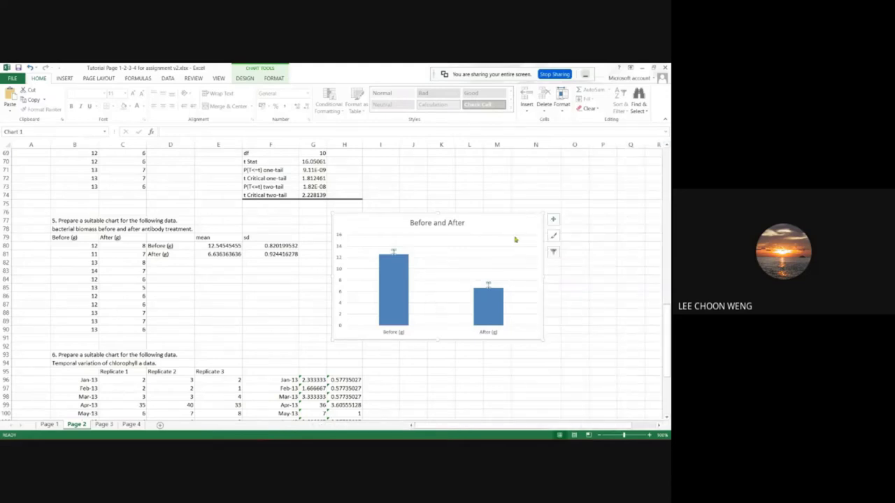
Enlarge the Before and After chart and reposition it so the mean and sd table stays uncovered.
{"action": "left_click_drag", "start_coordinate": [505, 271], "coordinate": [447, 209]}
{"action": "left_click_drag", "start_coordinate": [484, 276], "coordinate": [579, 332]}
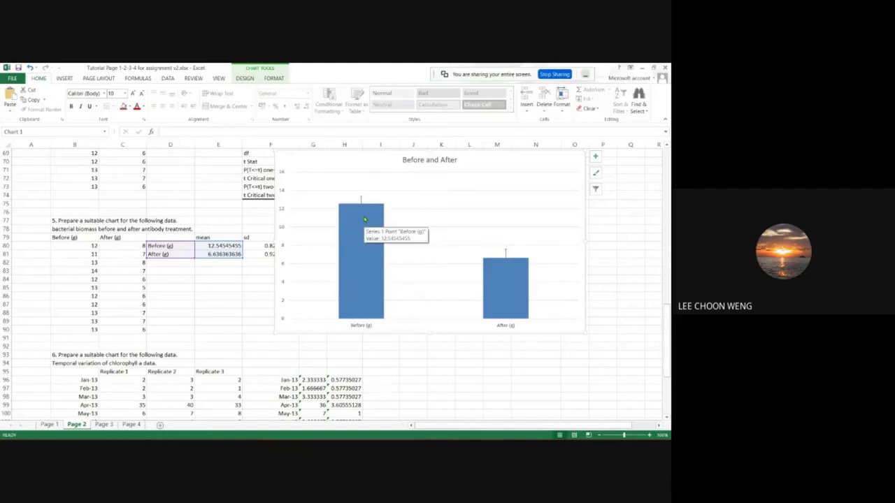
{"action": "left_click_drag", "start_coordinate": [342, 162], "coordinate": [388, 176]}
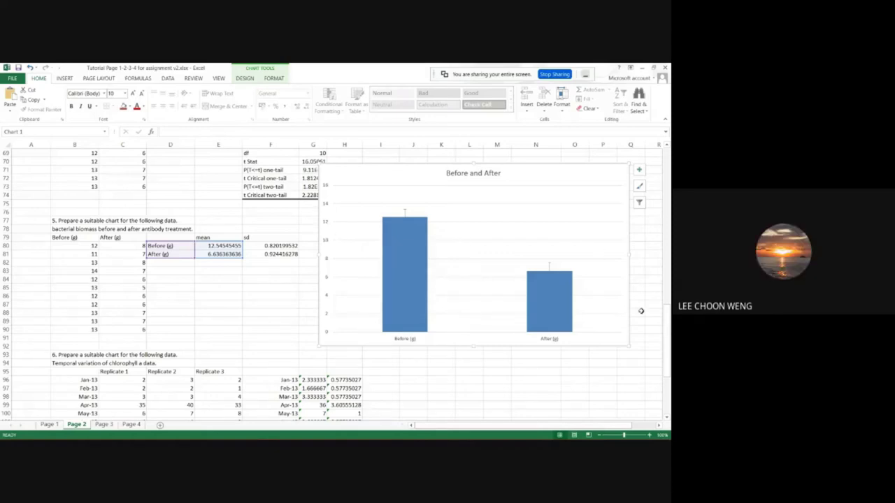
Look over the question 6 chlorophyll a data, starting with the months in B96:B107.
{"action": "scroll", "coordinate": [638, 349], "scroll_direction": "down", "scroll_amount": 5}
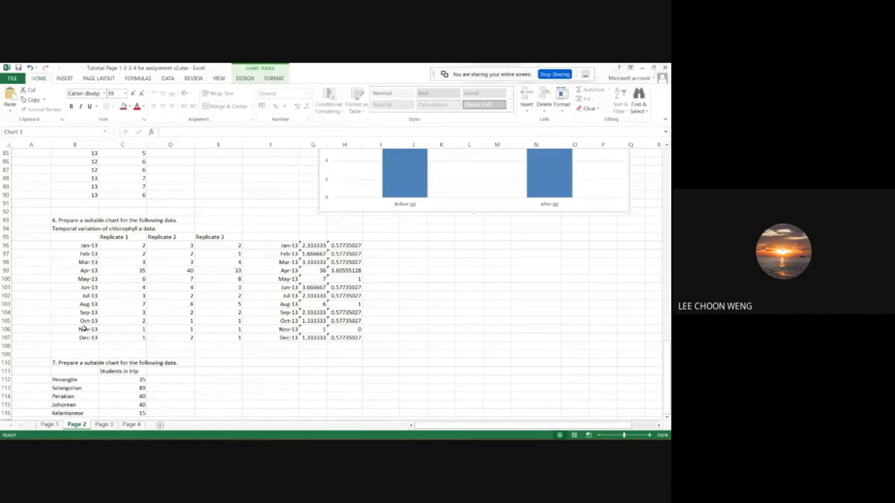
{"action": "left_click_drag", "start_coordinate": [77, 242], "coordinate": [81, 338]}
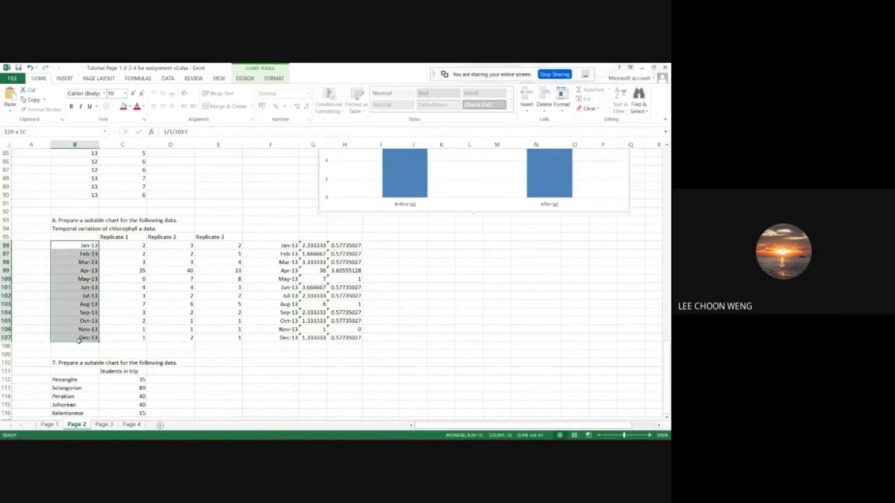
{"action": "left_click_drag", "start_coordinate": [79, 340], "coordinate": [79, 343]}
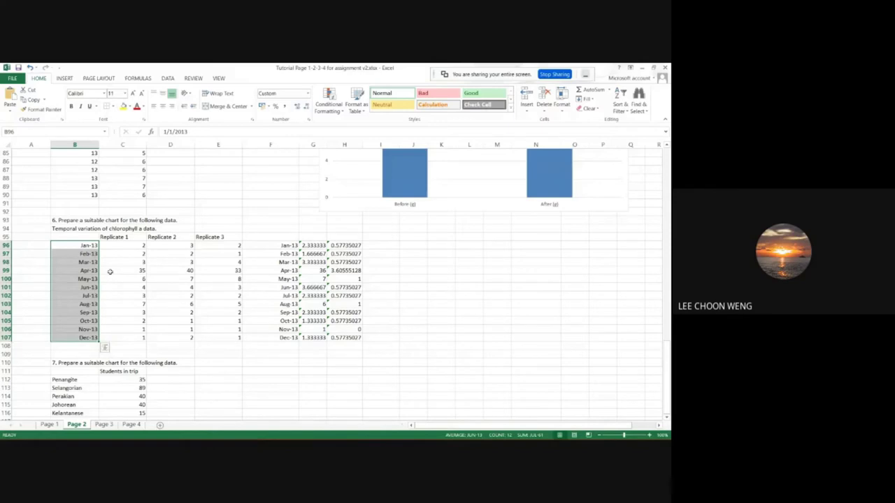
{"action": "mouse_move", "coordinate": [216, 435]}
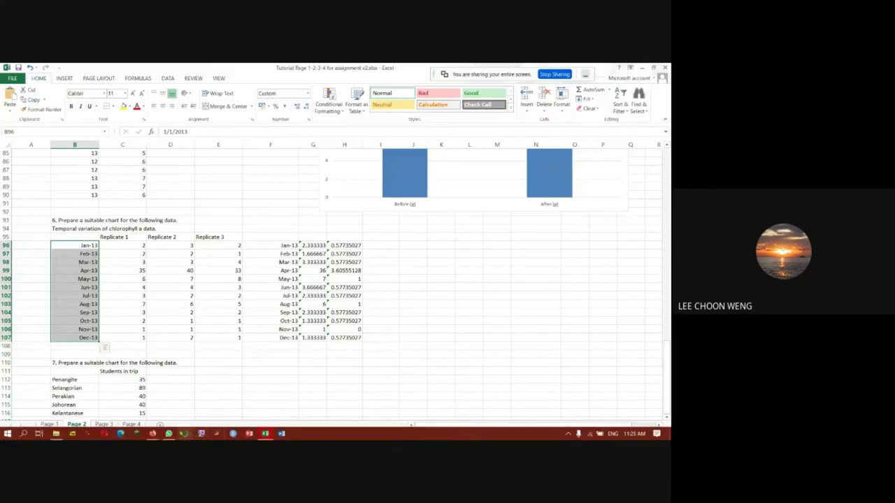
{"action": "left_click", "coordinate": [270, 370]}
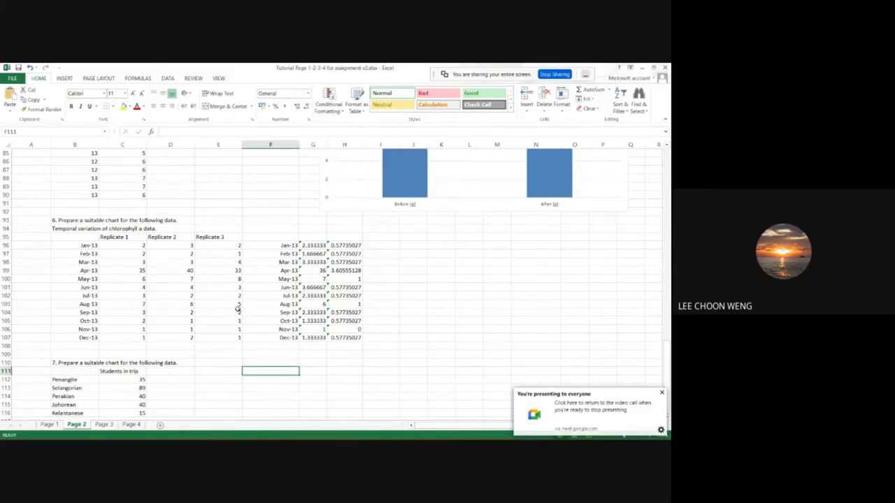
Examine the AVERAGE formula in G96 and the STDEV formula in H96 for the three January replicates.
{"action": "left_click", "coordinate": [308, 245]}
{"action": "left_click", "coordinate": [191, 132]}
{"action": "left_click_drag", "start_coordinate": [120, 244], "coordinate": [241, 244]}
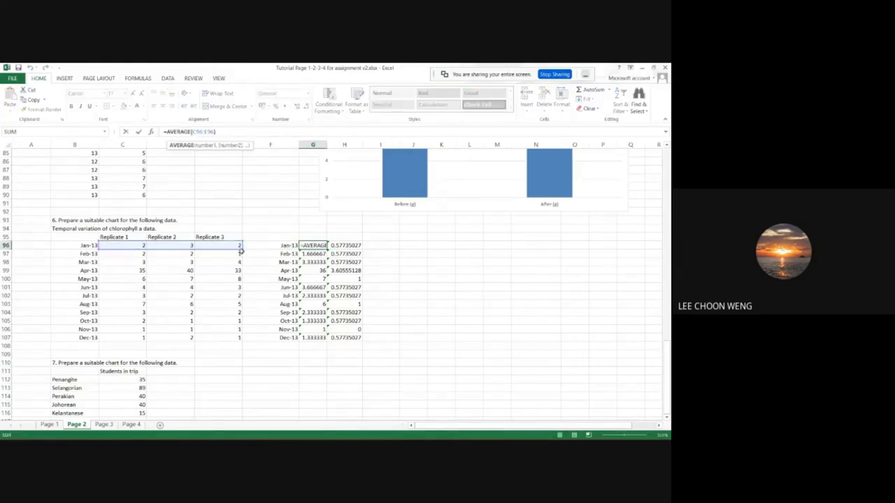
{"action": "key", "text": "Return"}
{"action": "key", "text": "Right"}
{"action": "key", "text": "Up"}
{"action": "left_click", "coordinate": [181, 133]}
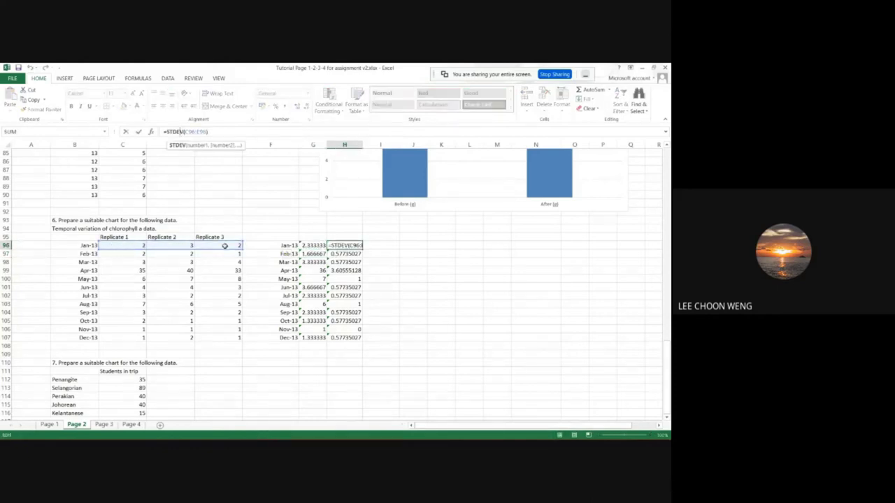
{"action": "key", "text": "Return"}
{"action": "left_click", "coordinate": [309, 354]}
Insert a markers-only scatter chart of the monthly means in F96:G107, then enlarge it beside the data.
{"action": "left_click_drag", "start_coordinate": [279, 246], "coordinate": [313, 338]}
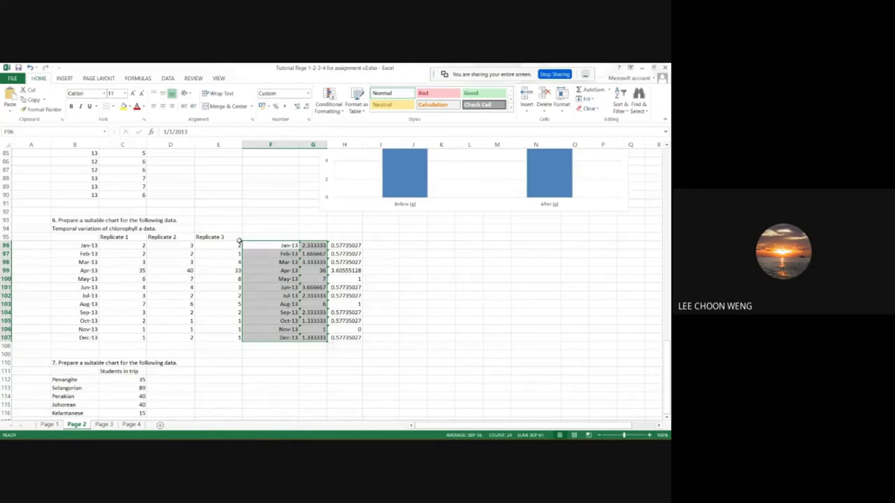
{"action": "left_click", "coordinate": [64, 78]}
{"action": "left_click", "coordinate": [277, 108]}
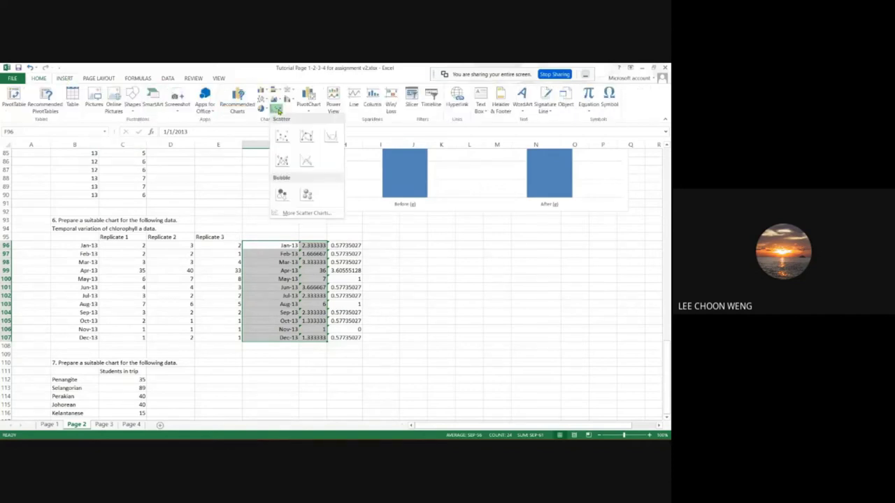
{"action": "left_click", "coordinate": [281, 137]}
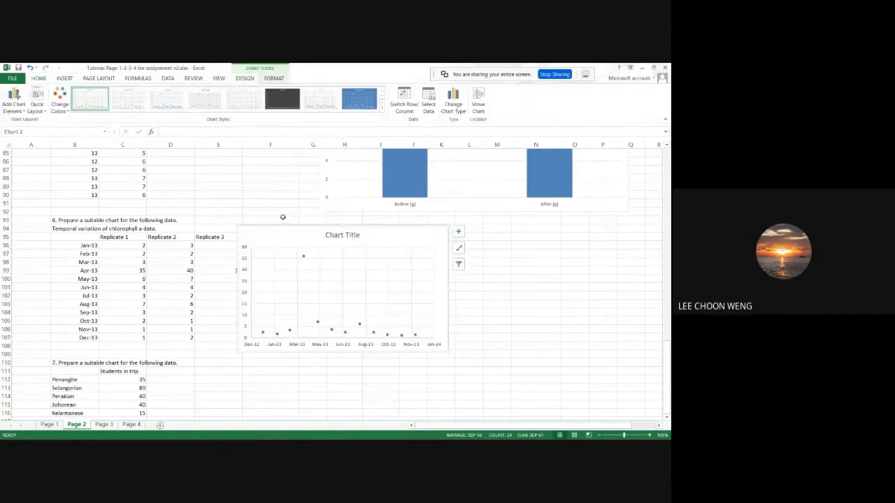
{"action": "left_click_drag", "start_coordinate": [284, 236], "coordinate": [376, 225]}
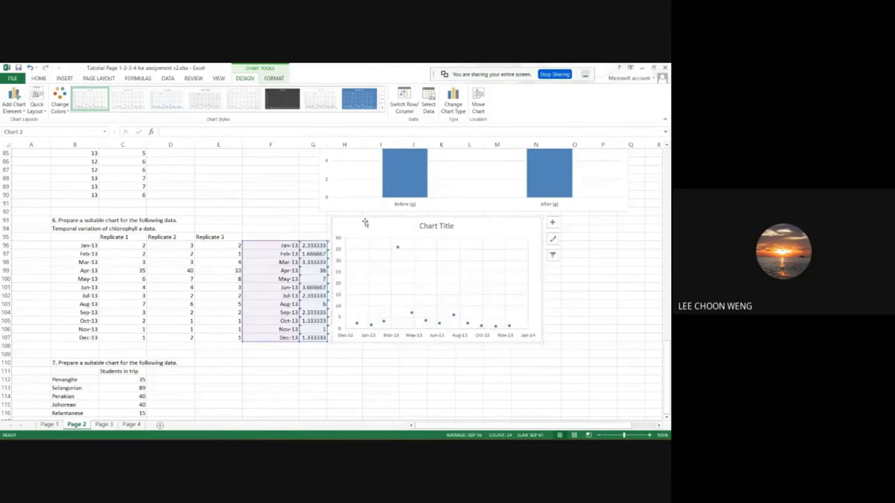
{"action": "left_click_drag", "start_coordinate": [541, 343], "coordinate": [634, 393]}
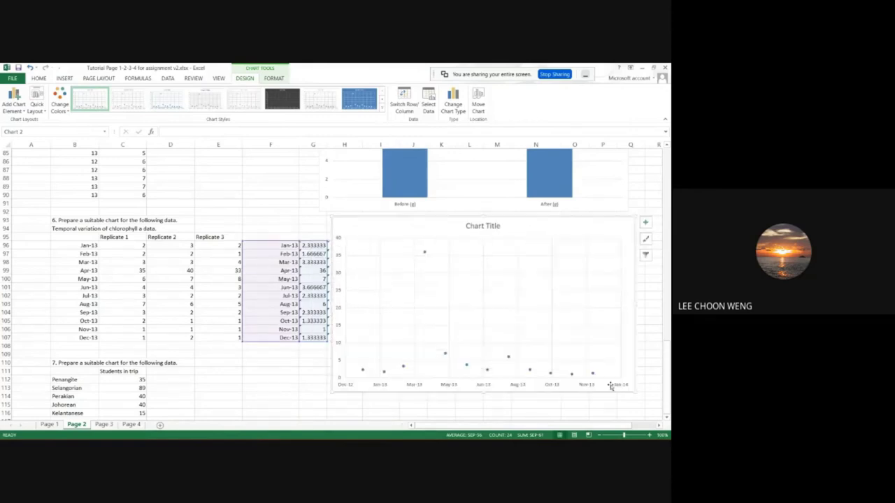
Change the chart type of the monthly means series to Scatter with Straight Lines and Markers.
{"action": "right_click", "coordinate": [467, 367]}
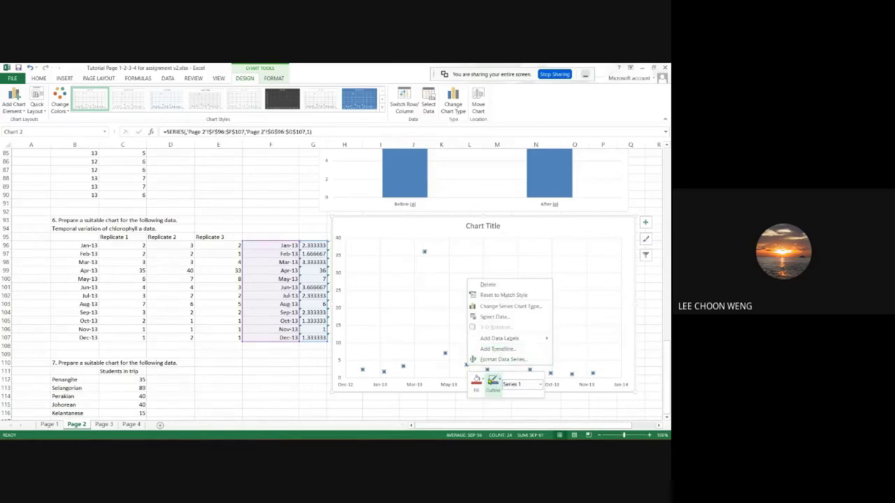
{"action": "left_click", "coordinate": [501, 307]}
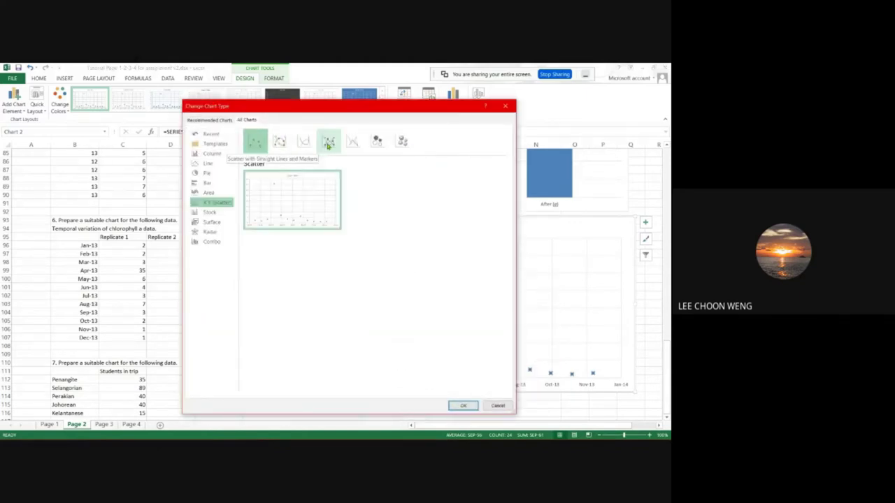
{"action": "left_click", "coordinate": [328, 142]}
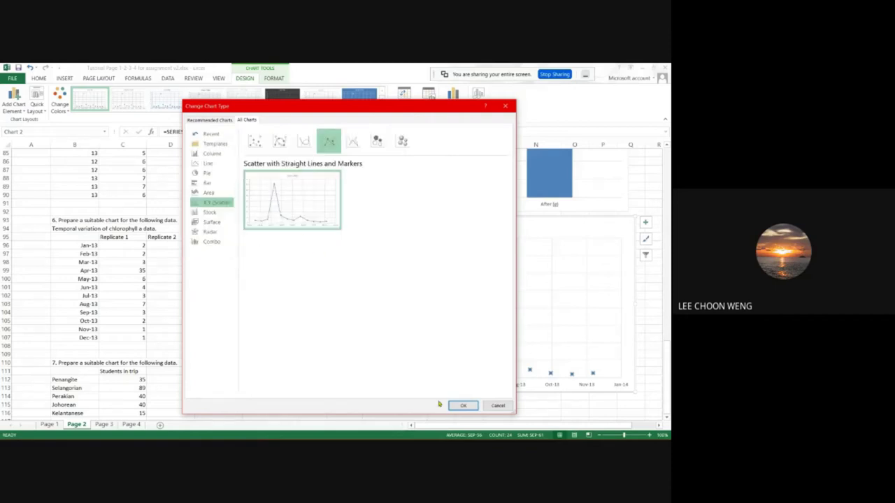
{"action": "left_click", "coordinate": [460, 405]}
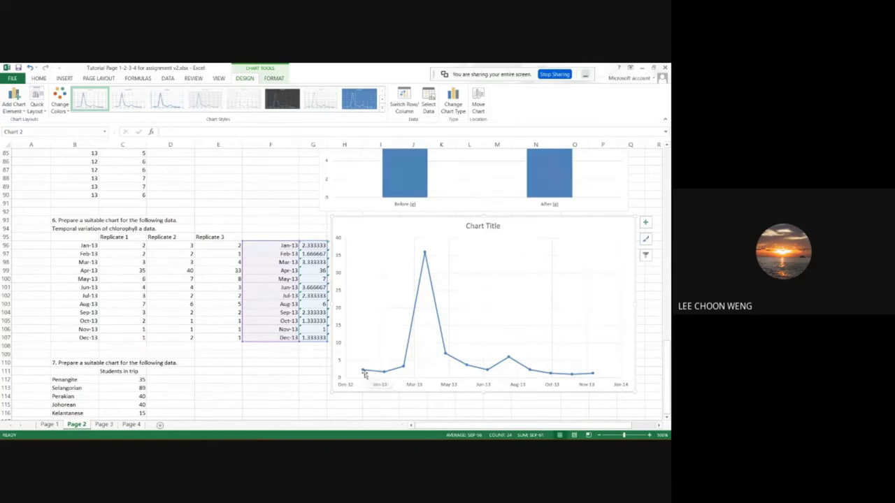
Replace the chart title with "Chlorophyll a temporal variation".
{"action": "left_click", "coordinate": [483, 226]}
{"action": "left_click", "coordinate": [480, 226]}
{"action": "triple_click", "coordinate": [480, 227]}
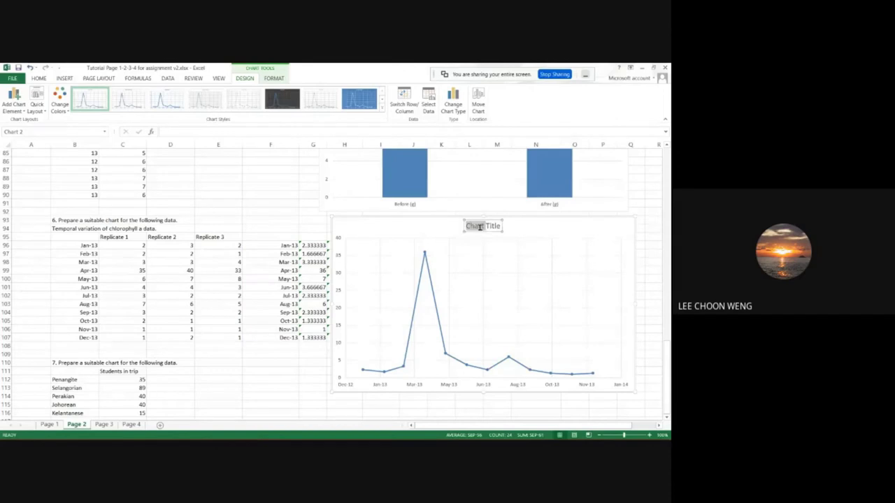
{"action": "type", "text": "Chlorophyil"}
{"action": "type", "text": " a temporal variation"}
{"action": "left_click", "coordinate": [389, 231]}
Italicize the letter "a" after Chlorophyll in the chart title and close the title formatting.
{"action": "double_click", "coordinate": [457, 231]}
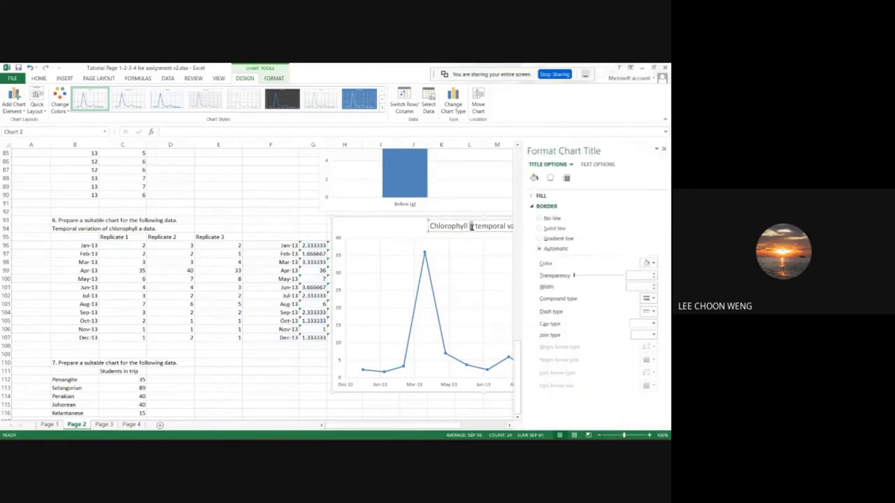
{"action": "double_click", "coordinate": [471, 226]}
{"action": "left_click", "coordinate": [487, 217]}
{"action": "left_click", "coordinate": [415, 229]}
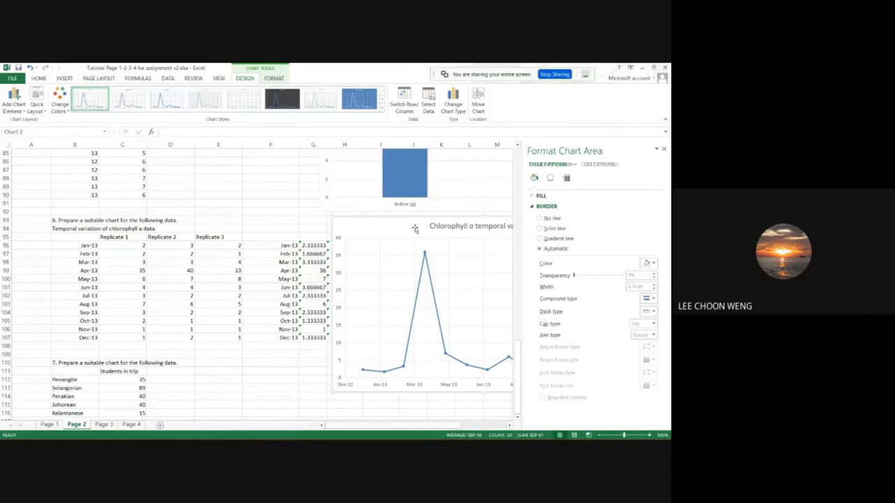
{"action": "left_click", "coordinate": [663, 148]}
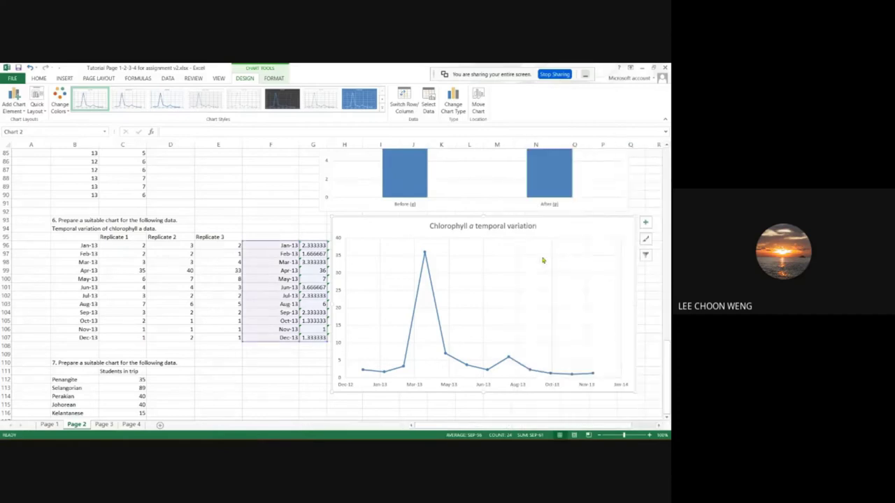
Look through the format options of the chlorophyll data series, close them and check the plot area's options.
{"action": "mouse_move", "coordinate": [425, 254]}
{"action": "right_click", "coordinate": [424, 253]}
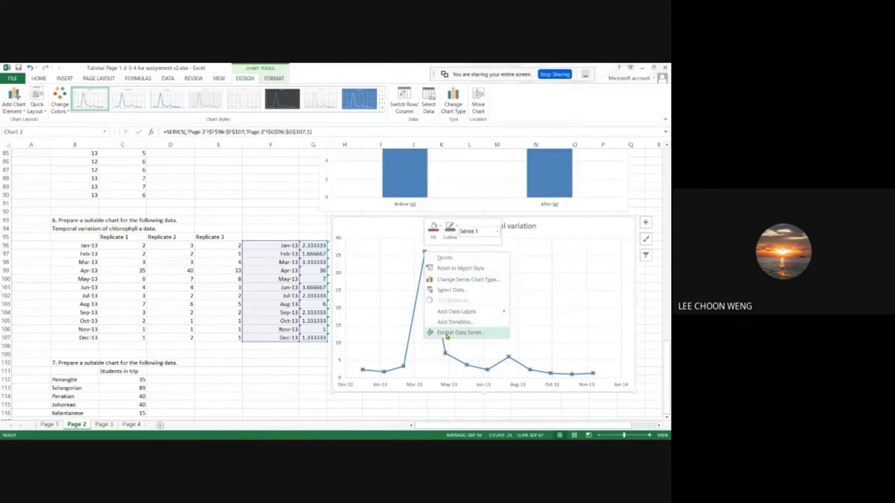
{"action": "mouse_move", "coordinate": [466, 315]}
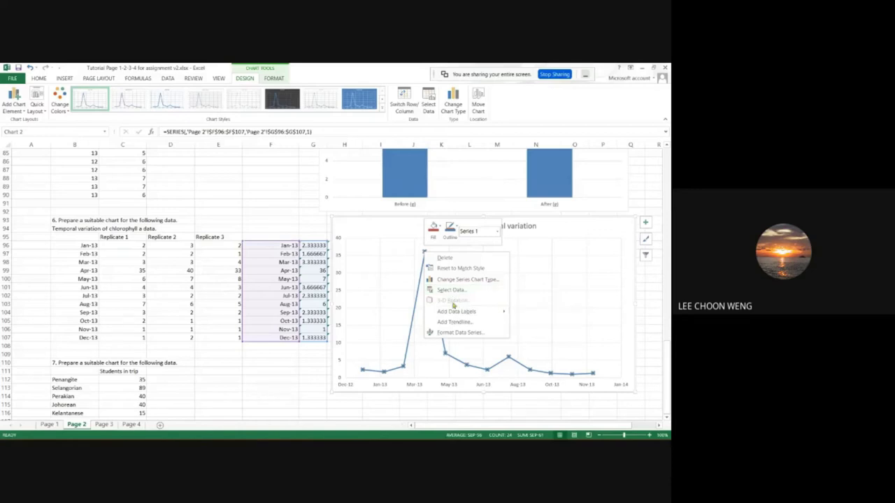
{"action": "left_click", "coordinate": [453, 334]}
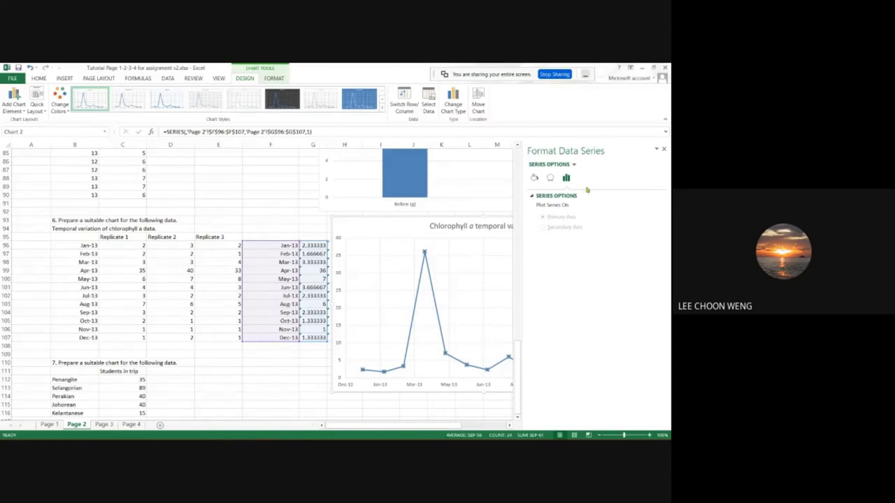
{"action": "left_click", "coordinate": [663, 149]}
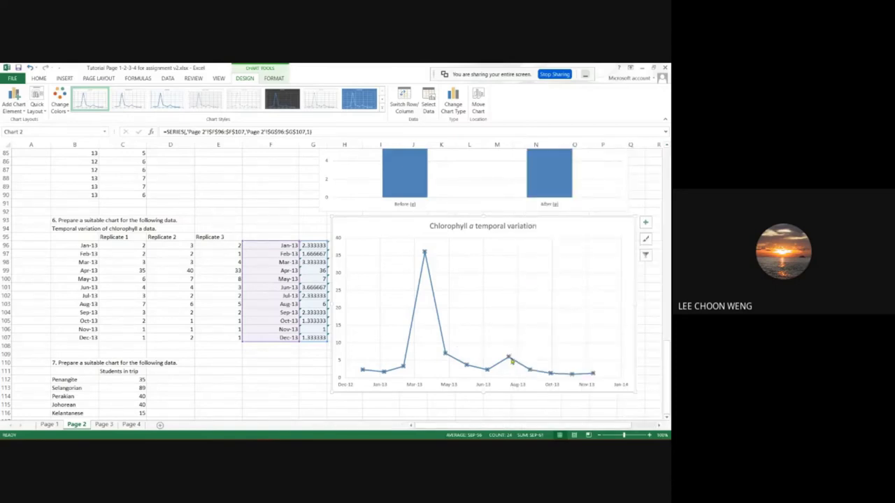
{"action": "right_click", "coordinate": [539, 294]}
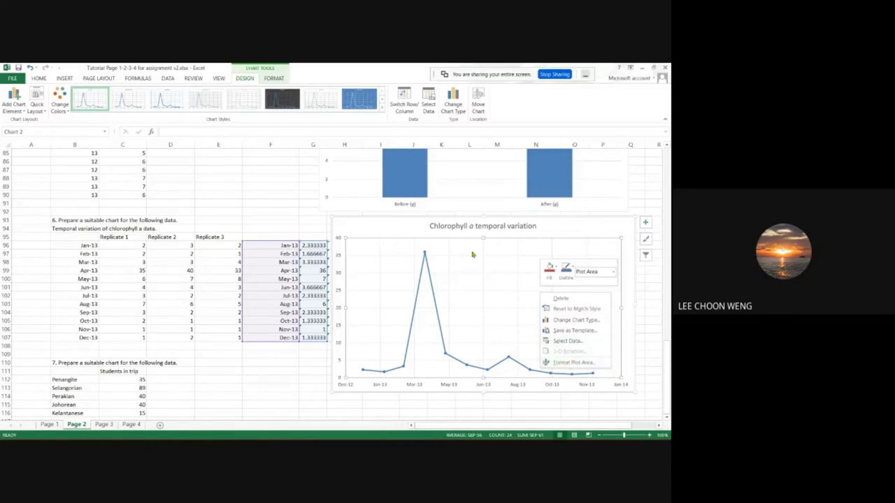
Add error bars to the chlorophyll chart and shift the chart to uncover the standard deviations in column H.
{"action": "left_click", "coordinate": [14, 105]}
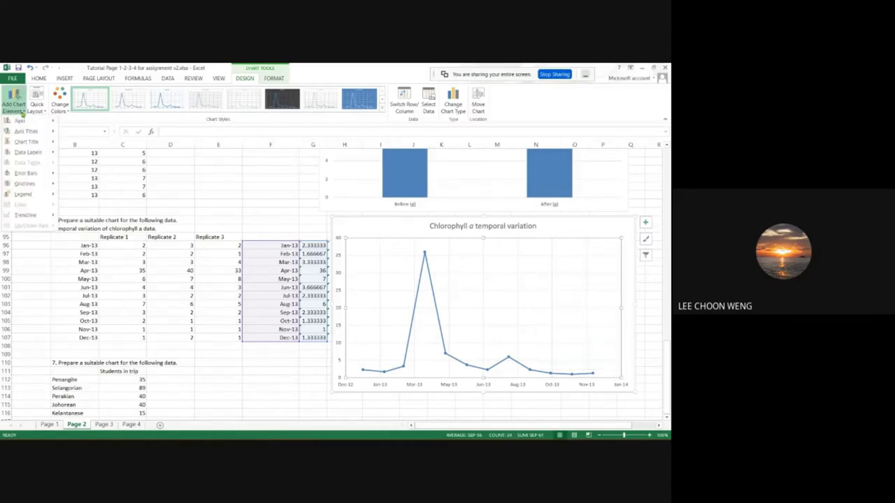
{"action": "mouse_move", "coordinate": [24, 215]}
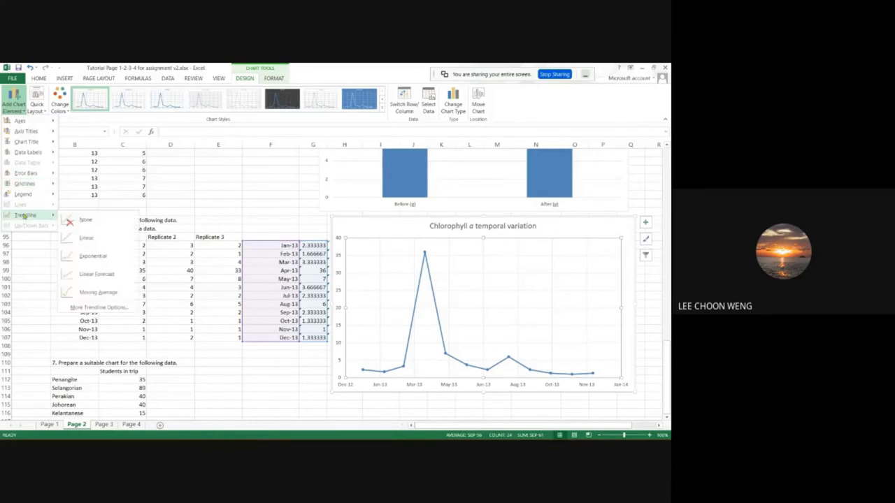
{"action": "mouse_move", "coordinate": [25, 176]}
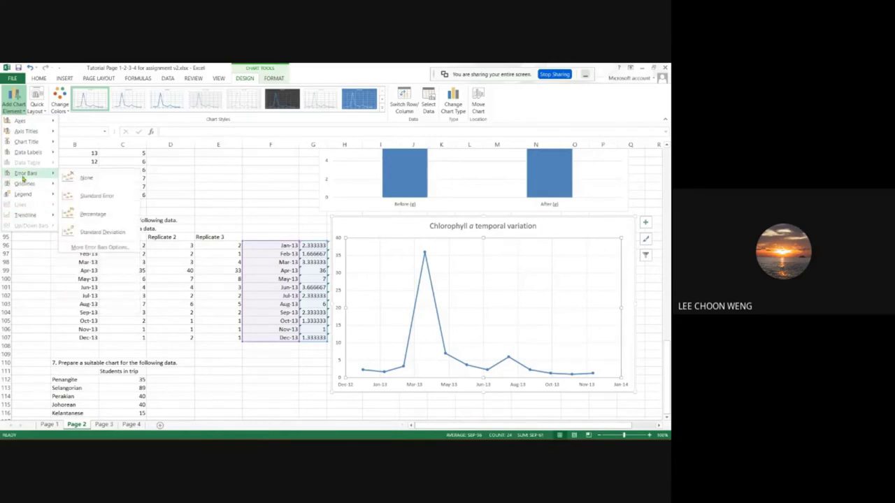
{"action": "left_click", "coordinate": [98, 247]}
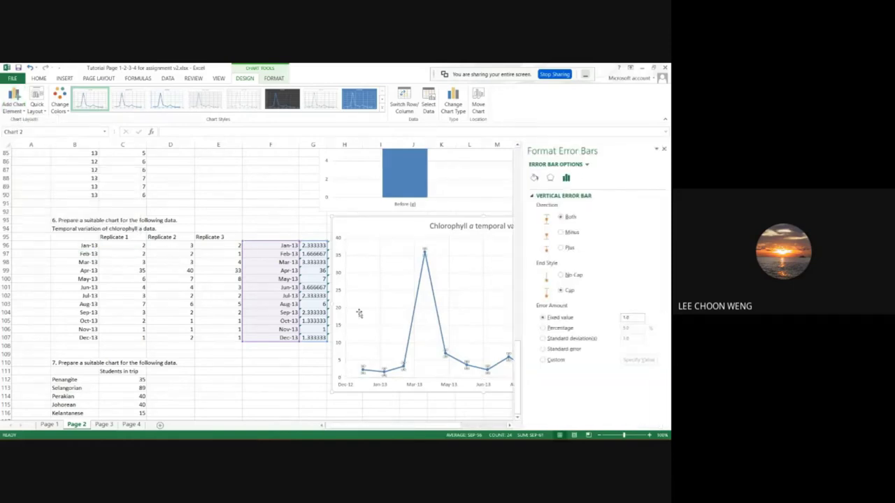
{"action": "left_click_drag", "start_coordinate": [397, 226], "coordinate": [445, 227]}
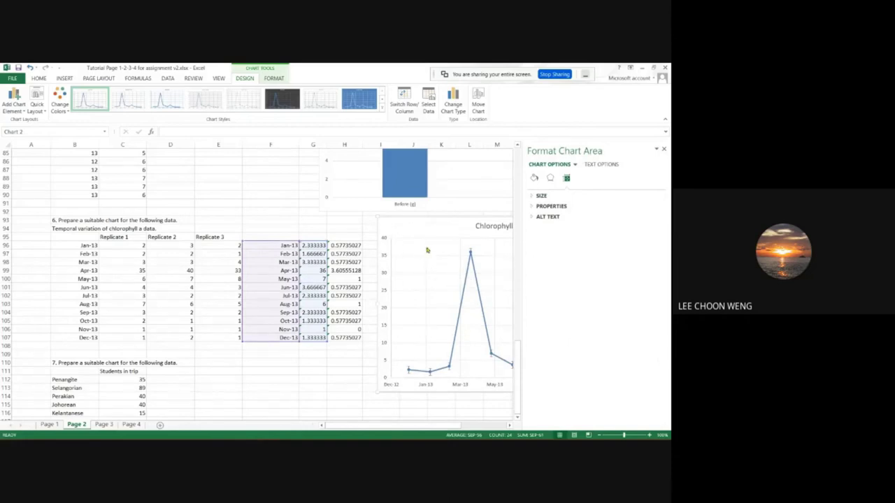
Set the error amount of the chlorophyll chart's vertical error bars to Custom and open its value specification.
{"action": "left_click", "coordinate": [21, 116]}
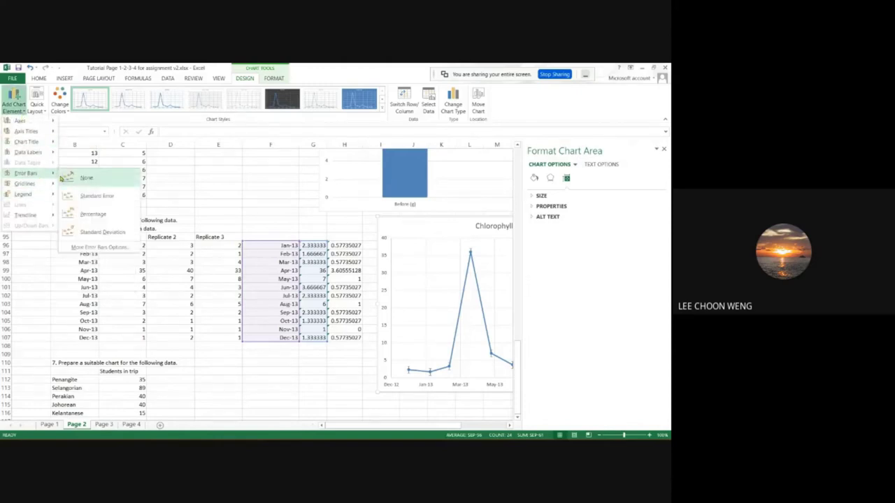
{"action": "left_click", "coordinate": [104, 246]}
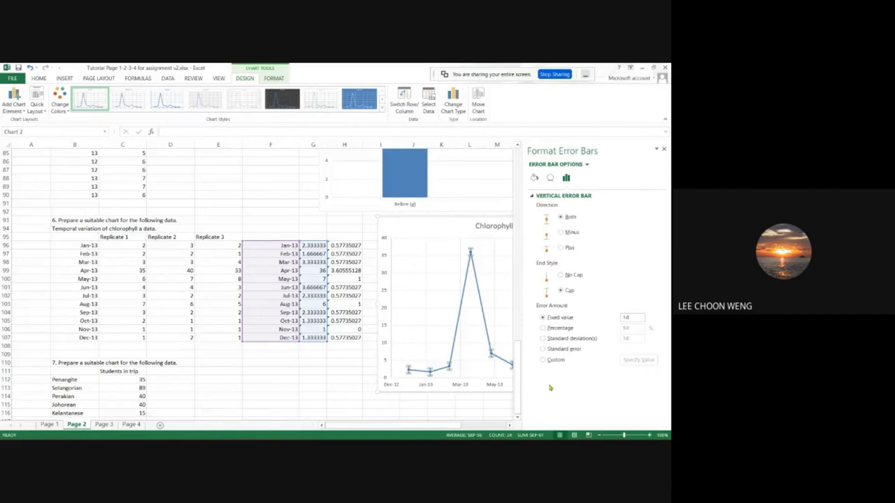
{"action": "left_click", "coordinate": [543, 360]}
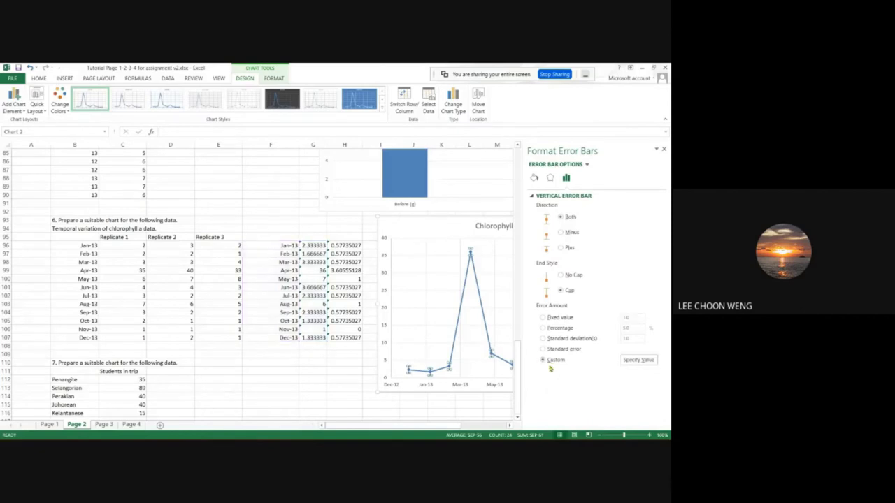
{"action": "left_click", "coordinate": [637, 360]}
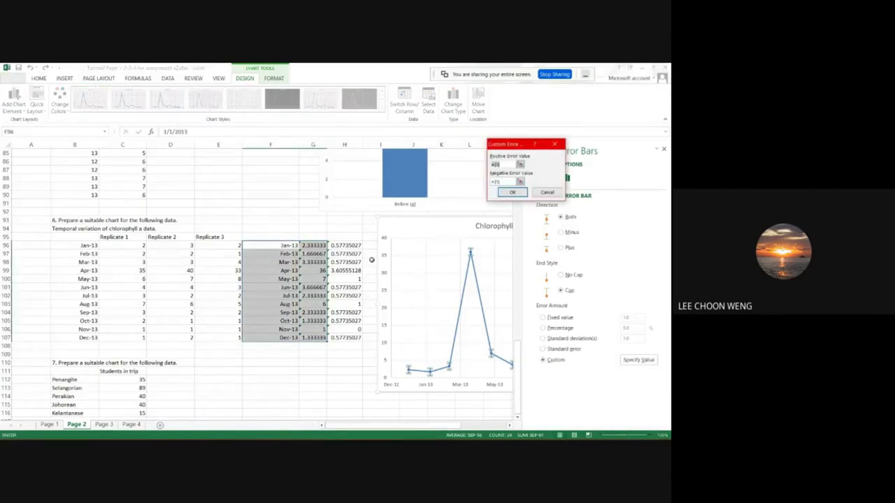
Try to assign the standard deviations in H96:H107 as both the positive and negative custom error values.
{"action": "left_click_drag", "start_coordinate": [350, 243], "coordinate": [360, 338]}
{"action": "left_click", "coordinate": [502, 184]}
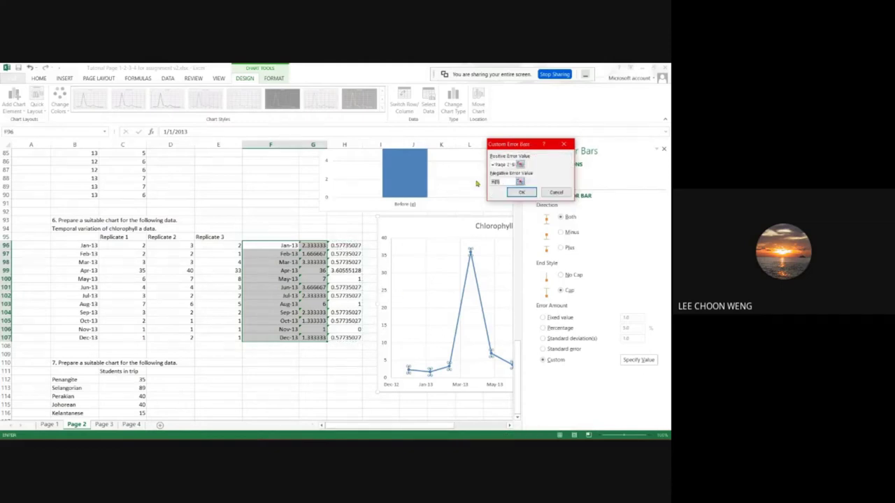
{"action": "left_click_drag", "start_coordinate": [344, 246], "coordinate": [348, 338]}
{"action": "left_click", "coordinate": [521, 193]}
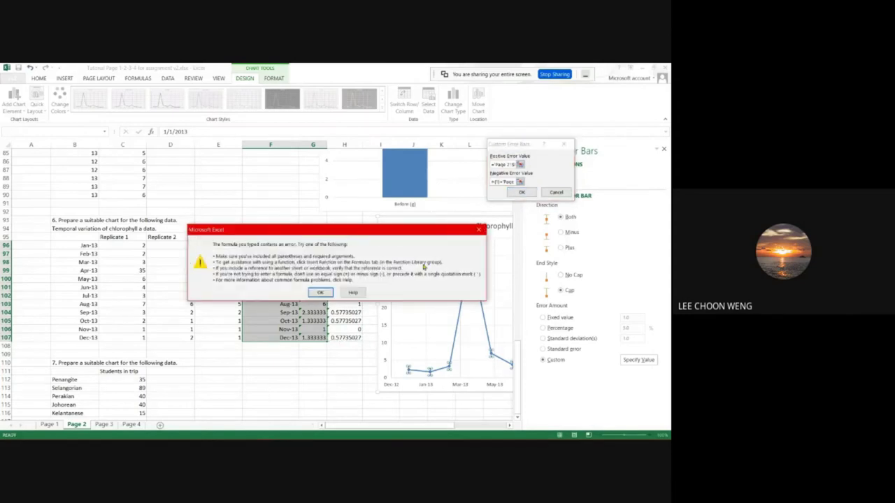
{"action": "left_click", "coordinate": [321, 293]}
Replace the positive error value's contents with the range 'Page 2'!$H$96:$H$107.
{"action": "left_click", "coordinate": [505, 164]}
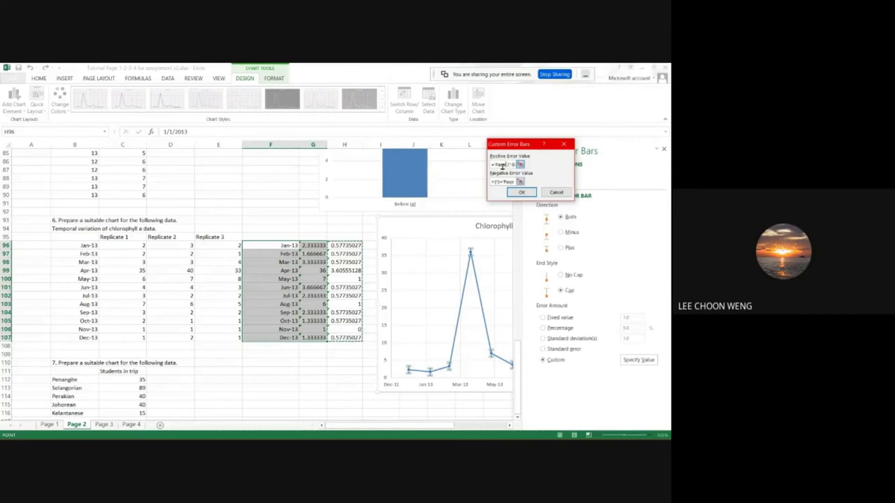
{"action": "left_click", "coordinate": [502, 165]}
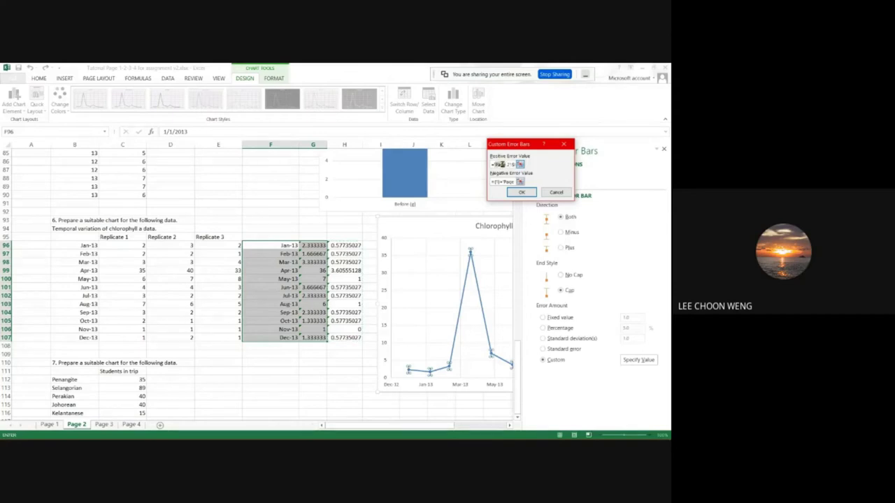
{"action": "left_click", "coordinate": [501, 164]}
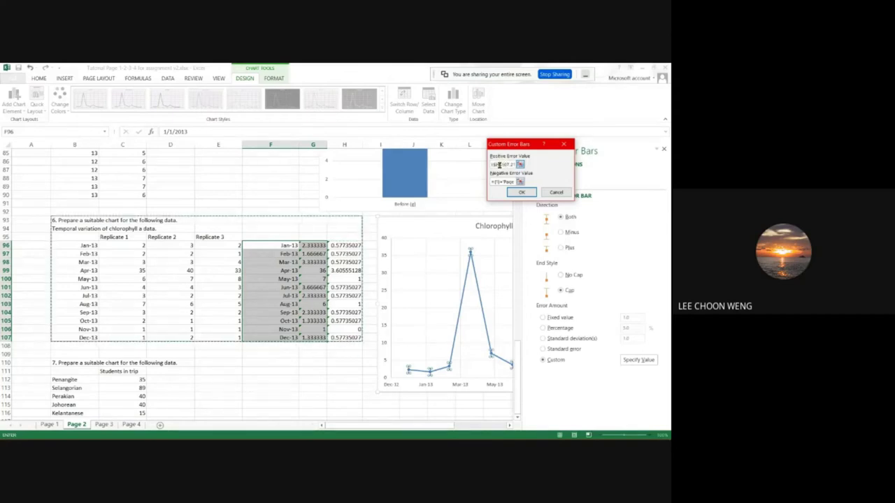
{"action": "left_click", "coordinate": [499, 165]}
{"action": "double_click", "coordinate": [499, 164]}
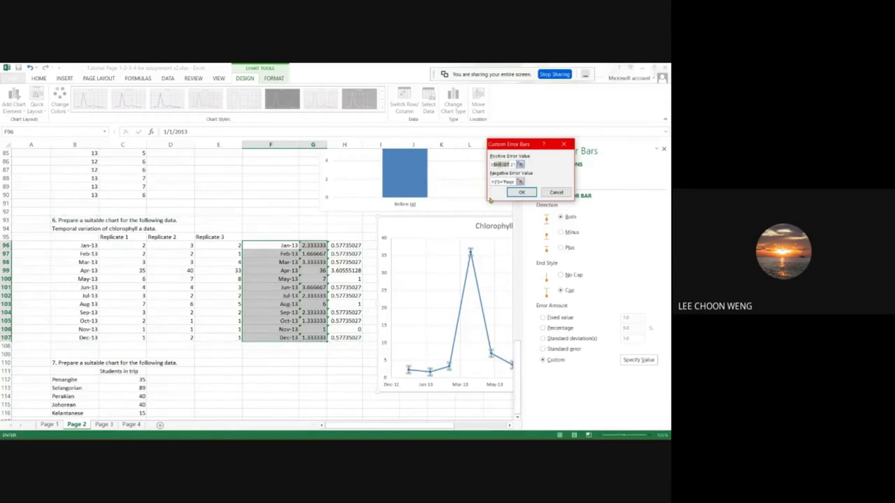
{"action": "left_click", "coordinate": [514, 164]}
{"action": "left_click_drag", "start_coordinate": [511, 164], "coordinate": [490, 164]}
{"action": "left_click", "coordinate": [519, 165]}
{"action": "type", "text": "'Page 2'!$H$96:$H$107"}
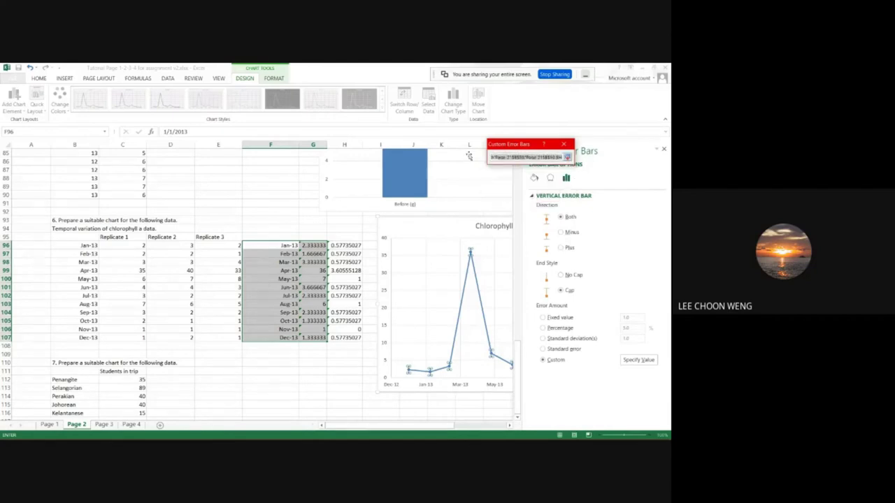
{"action": "left_click_drag", "start_coordinate": [341, 245], "coordinate": [334, 337]}
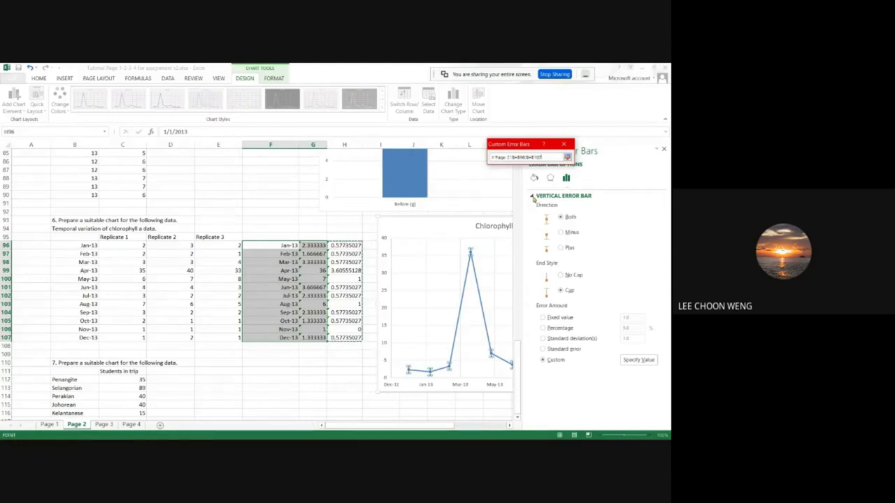
{"action": "left_click", "coordinate": [567, 157]}
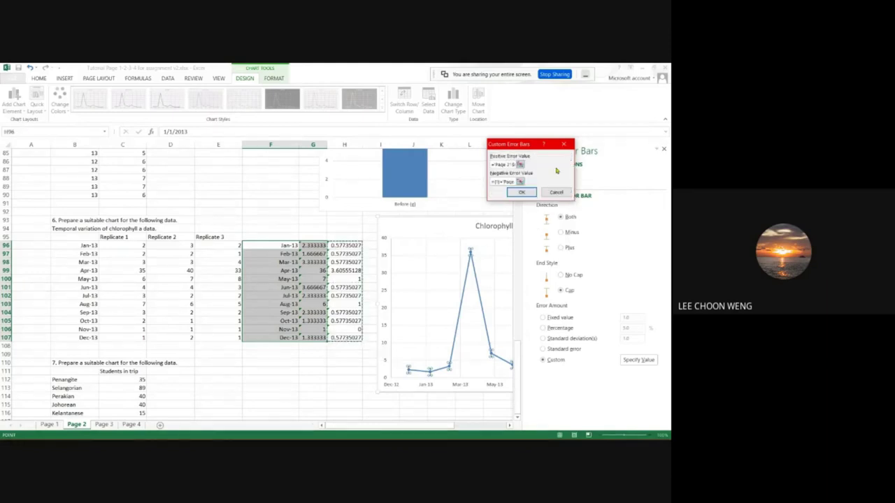
Set the negative error value to 'Page 2'!$H$96:$H$107, apply the custom error bars and close their formatting options.
{"action": "left_click", "coordinate": [520, 181]}
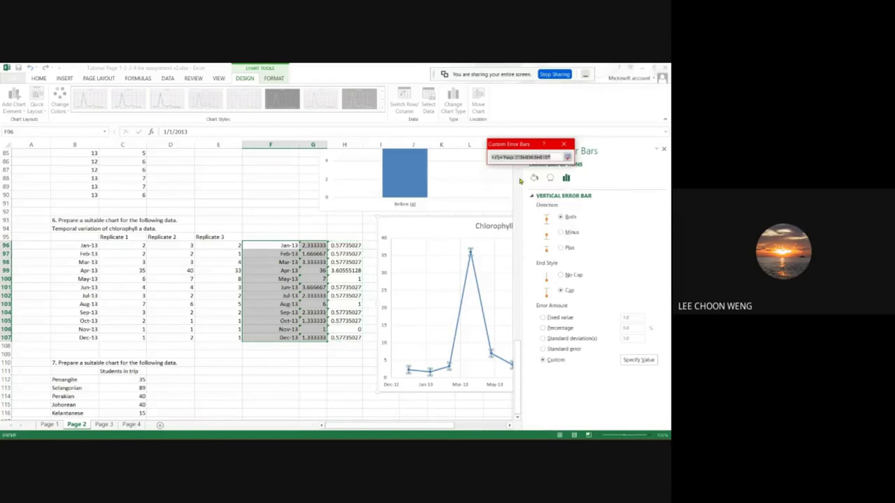
{"action": "left_click_drag", "start_coordinate": [345, 244], "coordinate": [353, 338]}
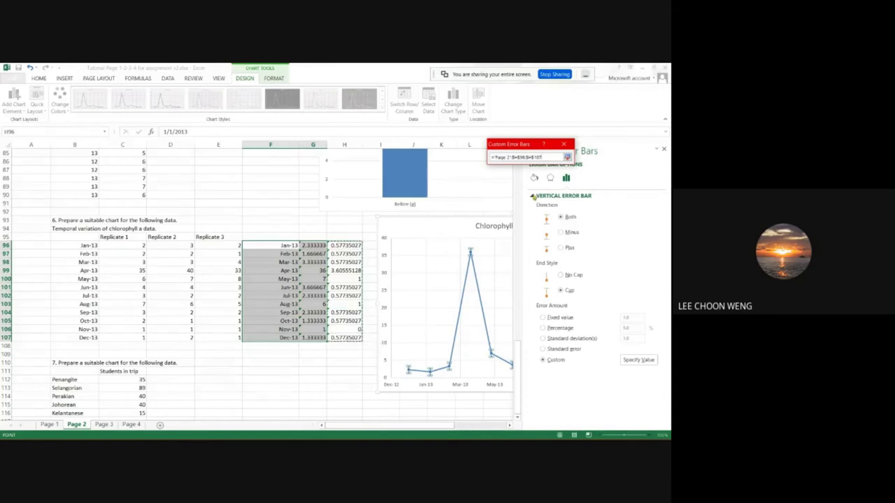
{"action": "left_click", "coordinate": [567, 157]}
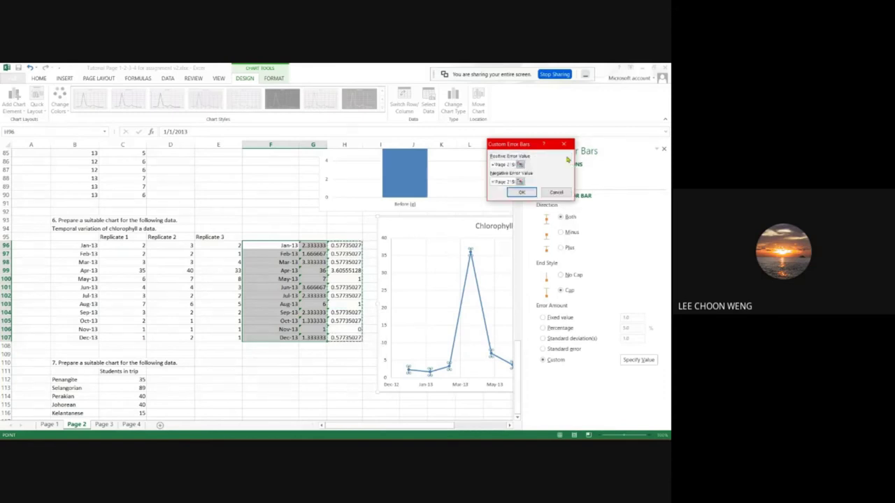
{"action": "left_click", "coordinate": [525, 193]}
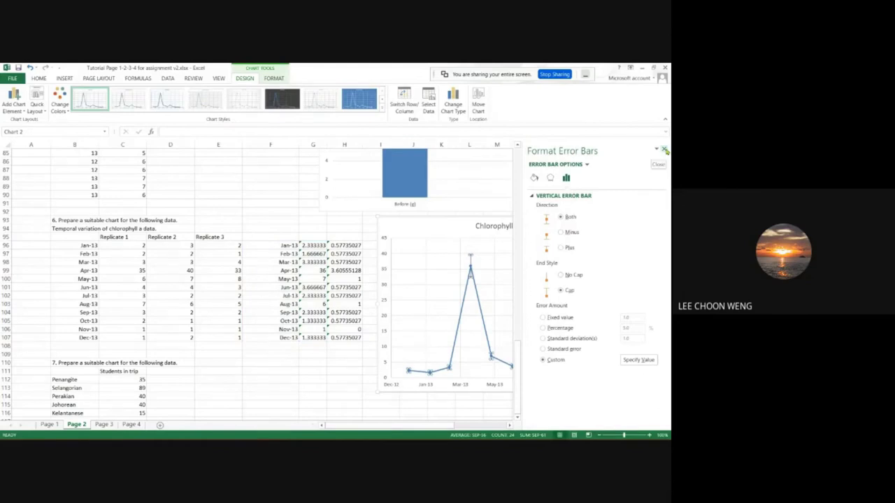
{"action": "left_click", "coordinate": [664, 149]}
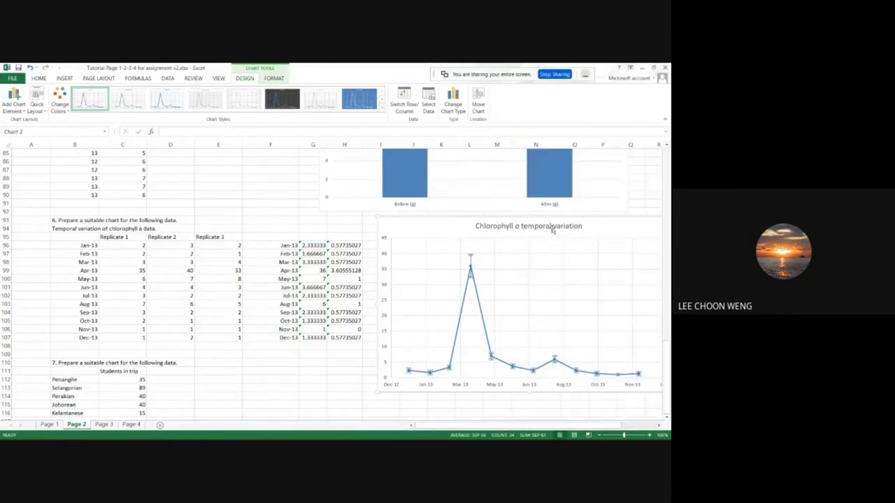
Reposition and resize the chlorophyll chart so it sits beside the data, leaving the replicates and monthly means uncovered.
{"action": "left_click_drag", "start_coordinate": [596, 231], "coordinate": [397, 154]}
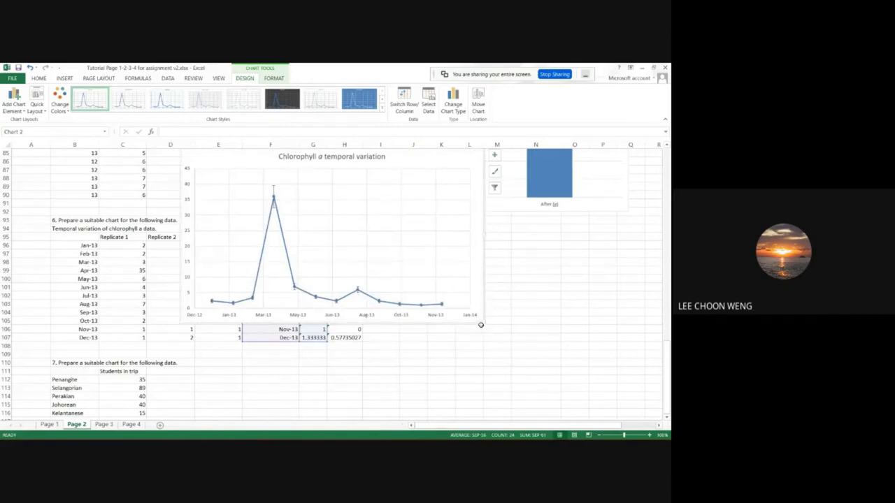
{"action": "left_click_drag", "start_coordinate": [481, 321], "coordinate": [606, 411]}
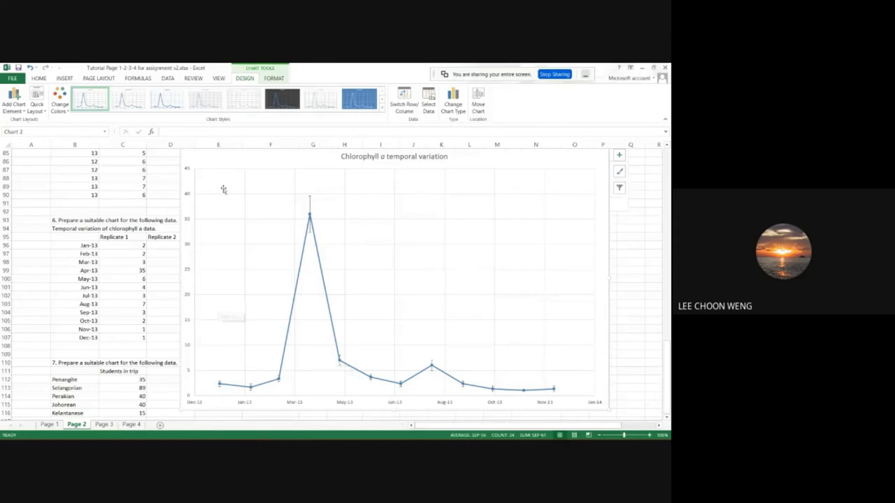
{"action": "left_click_drag", "start_coordinate": [208, 160], "coordinate": [259, 157]}
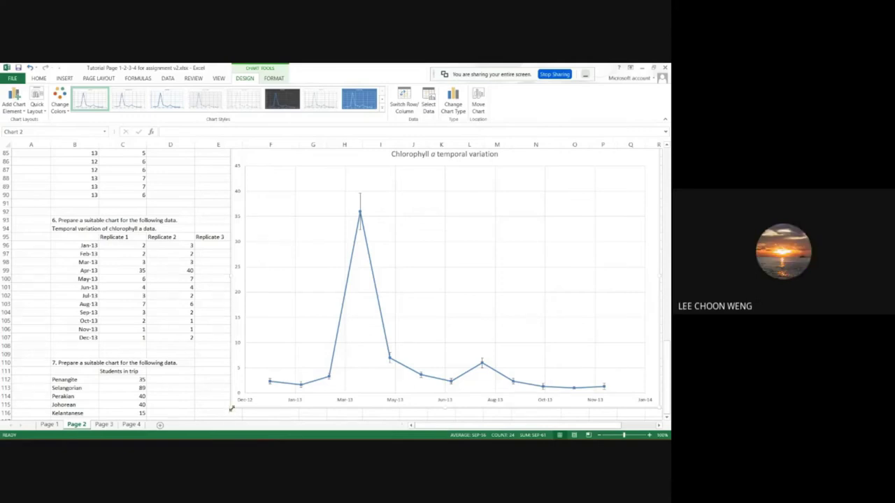
{"action": "left_click_drag", "start_coordinate": [232, 406], "coordinate": [340, 332]}
{"action": "left_click", "coordinate": [265, 395]}
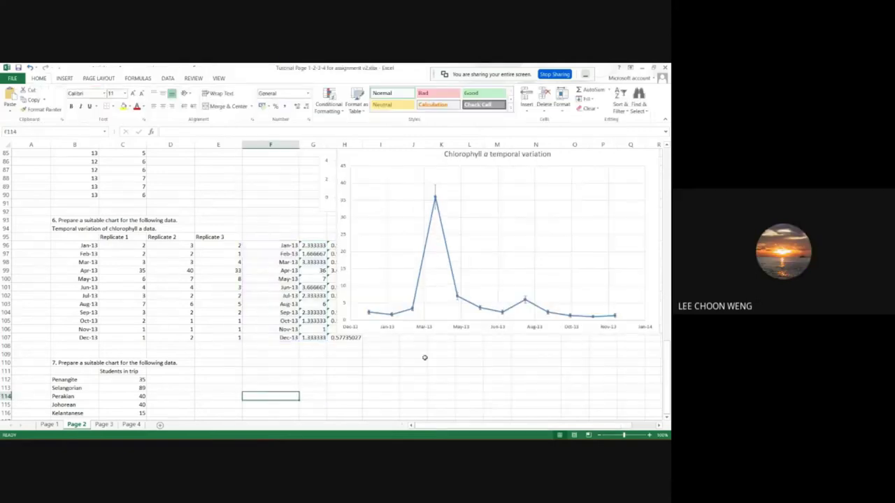
Insert a 2-D pie chart of the question 7 data in B111:C116 and place it beside that table, below the chlorophyll chart.
{"action": "left_click", "coordinate": [667, 417]}
{"action": "scroll", "coordinate": [666, 418], "scroll_direction": "down", "scroll_amount": 3}
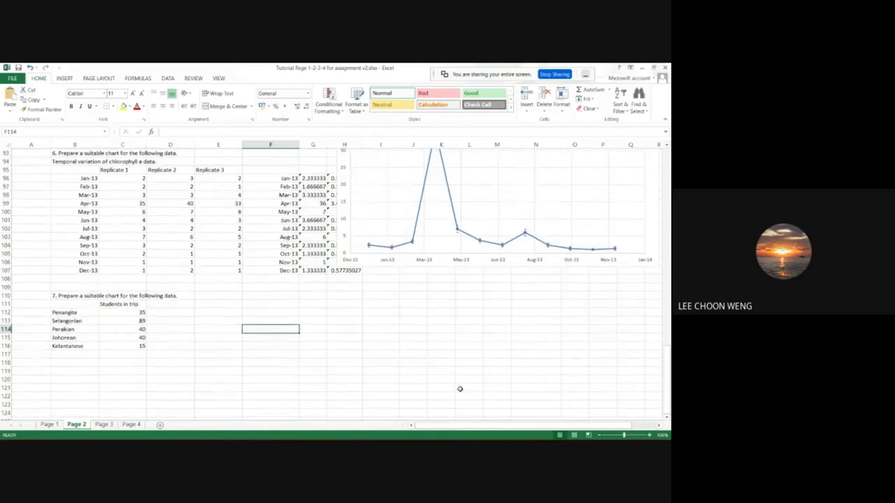
{"action": "left_click", "coordinate": [382, 370]}
{"action": "left_click_drag", "start_coordinate": [72, 312], "coordinate": [123, 348]}
{"action": "left_click", "coordinate": [119, 328]}
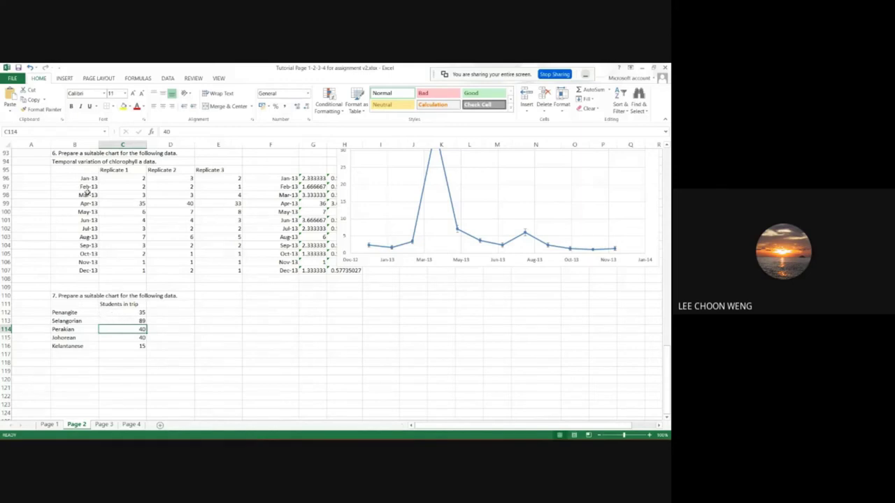
{"action": "left_click_drag", "start_coordinate": [73, 306], "coordinate": [140, 345]}
{"action": "left_click", "coordinate": [68, 81]}
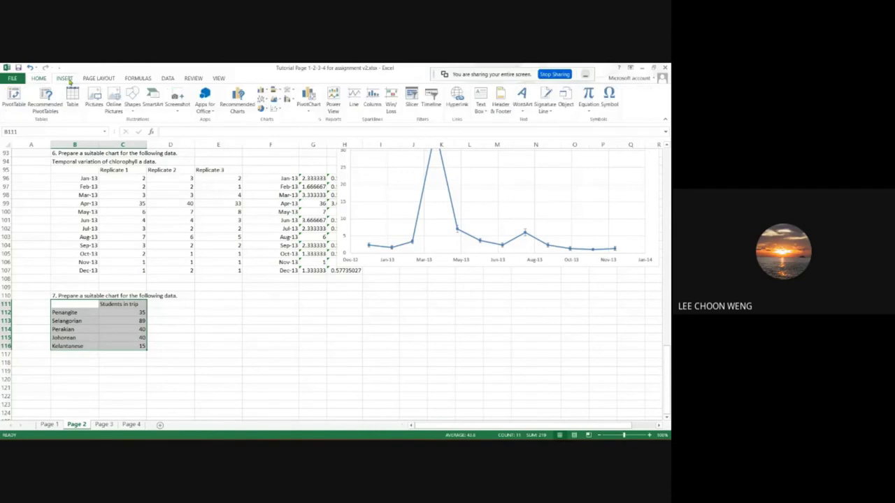
{"action": "left_click", "coordinate": [261, 109]}
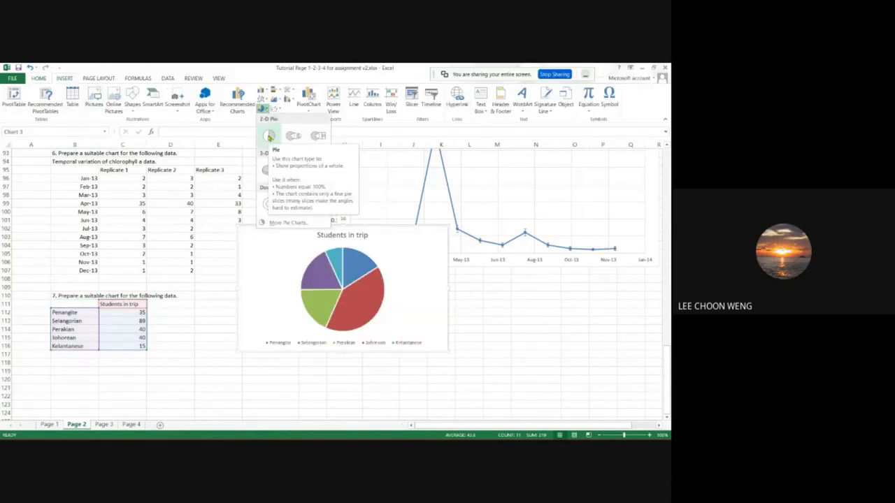
{"action": "left_click", "coordinate": [269, 137]}
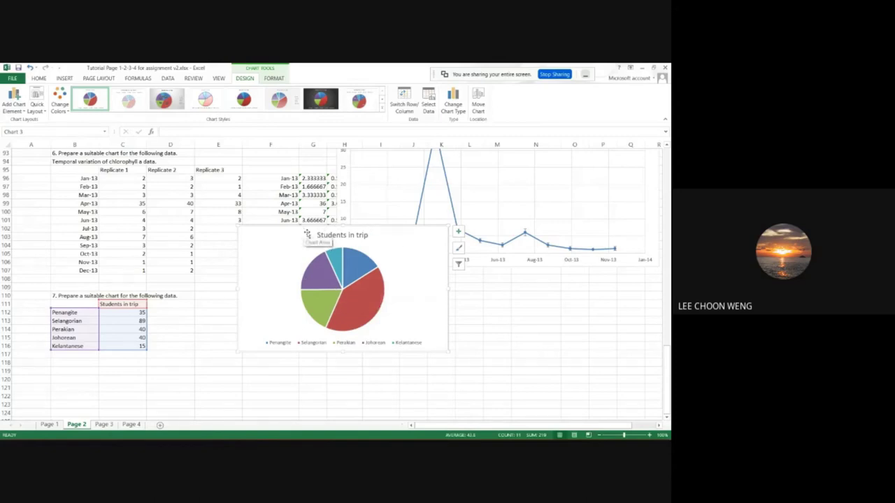
{"action": "left_click_drag", "start_coordinate": [399, 236], "coordinate": [343, 290]}
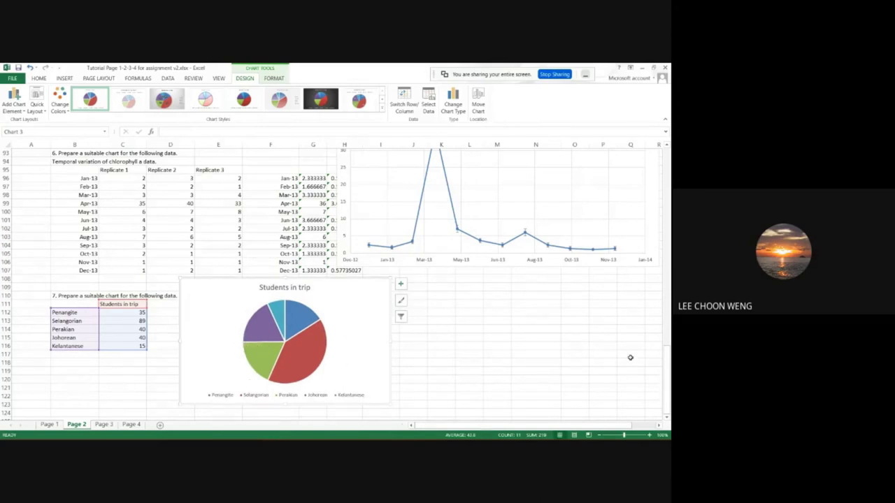
{"action": "left_click_drag", "start_coordinate": [668, 383], "coordinate": [662, 383]}
Switch to the Page 3 sheet and examine the growth rate and glucose concentration columns of question 1.
{"action": "key", "text": "ctrl+Page_Down"}
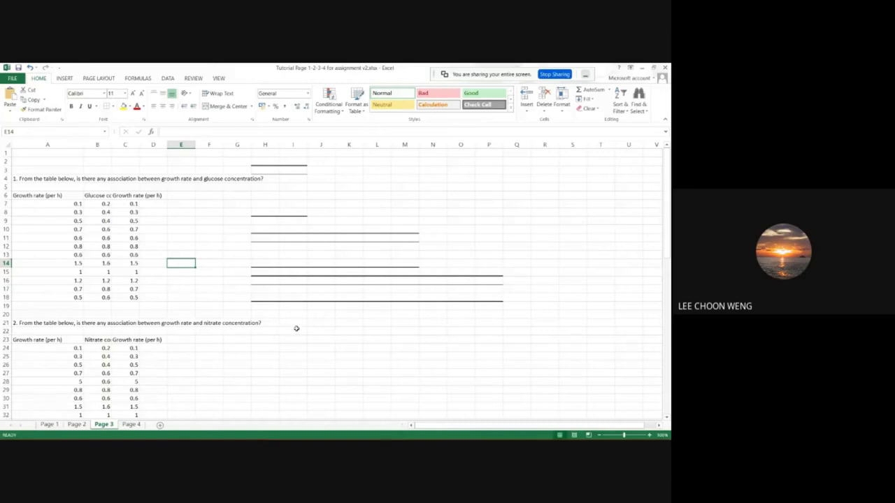
{"action": "left_click_drag", "start_coordinate": [42, 187], "coordinate": [37, 299]}
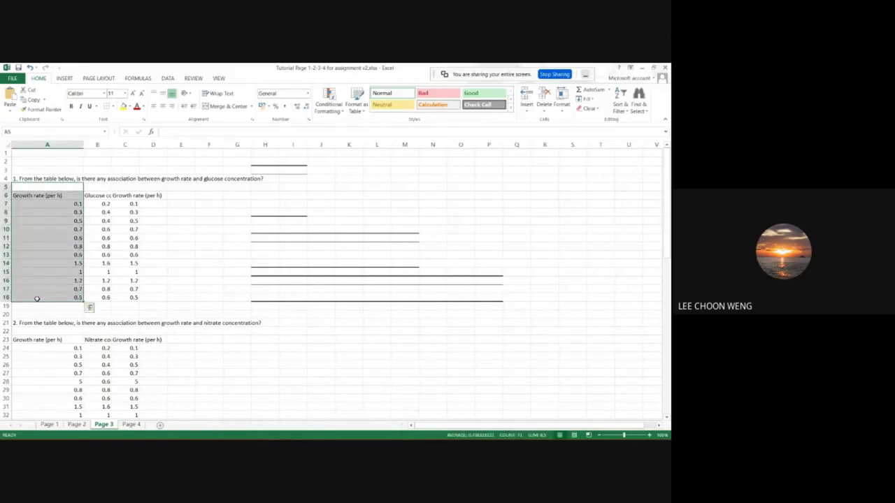
{"action": "left_click", "coordinate": [168, 280]}
{"action": "left_click", "coordinate": [96, 197]}
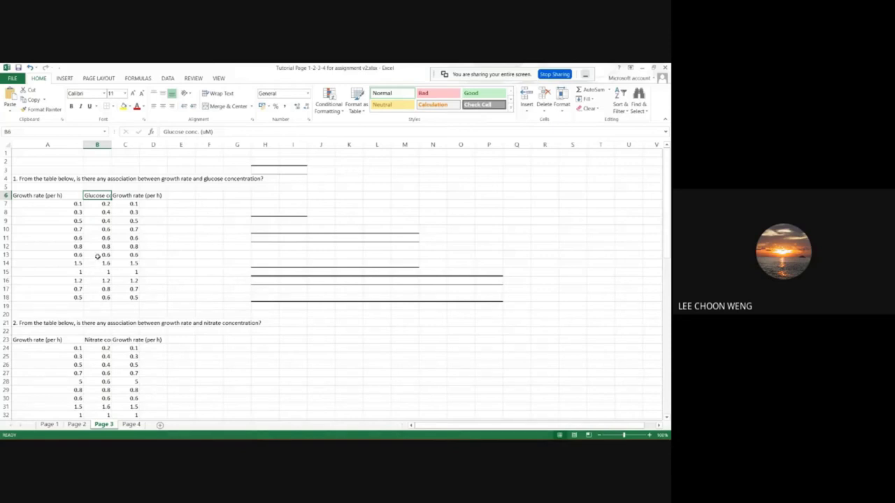
{"action": "left_click", "coordinate": [97, 205]}
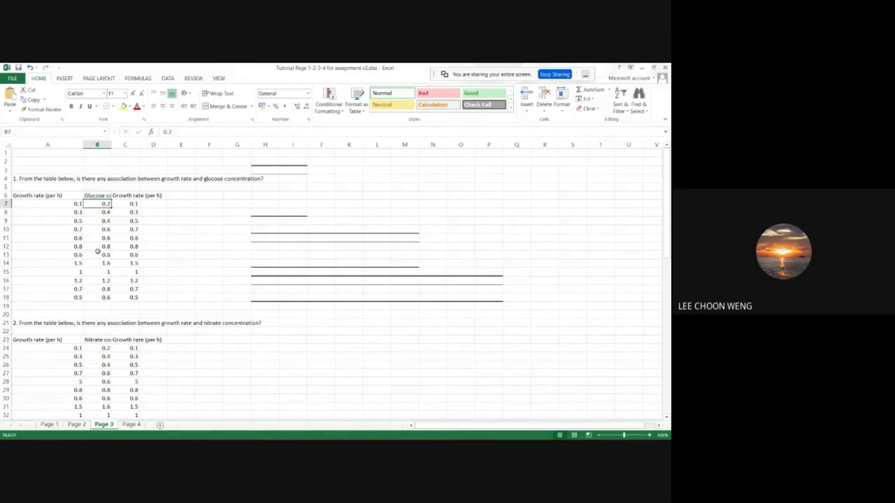
{"action": "left_click", "coordinate": [95, 195]}
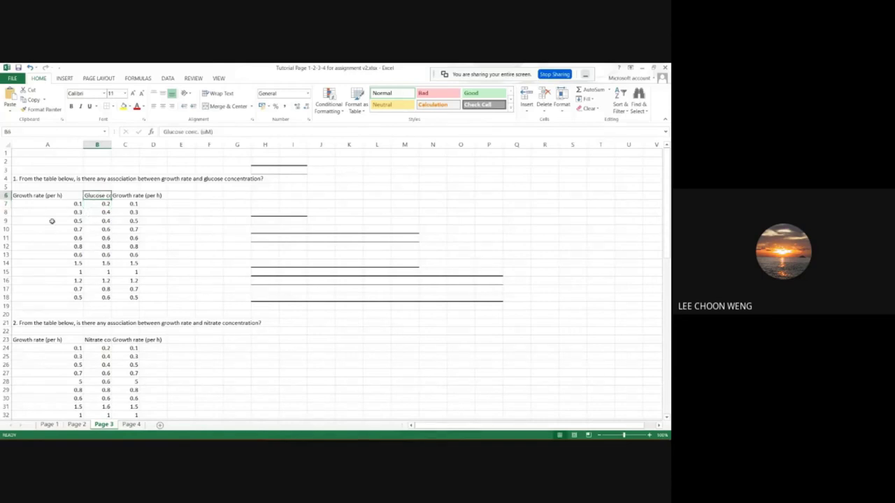
{"action": "left_click_drag", "start_coordinate": [40, 195], "coordinate": [48, 298]}
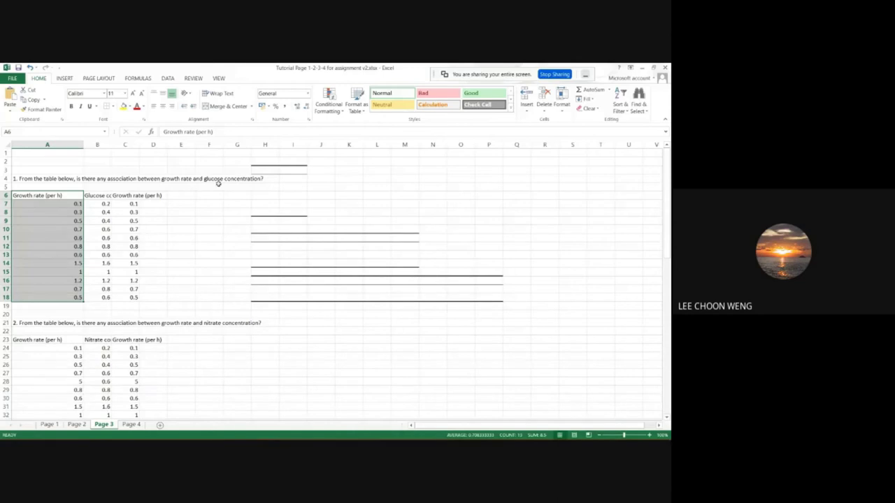
{"action": "left_click", "coordinate": [203, 261]}
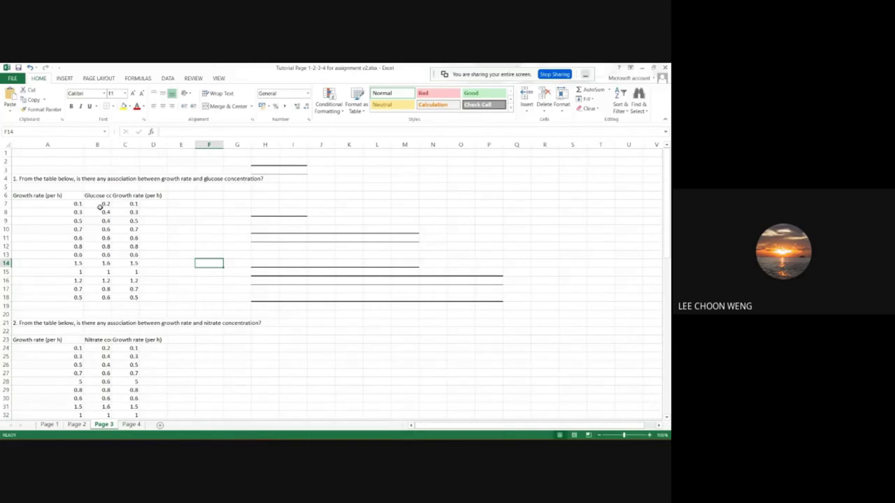
Compare the paired glucose concentration and growth rate values of question 1 in B6:C18, column by column.
{"action": "left_click_drag", "start_coordinate": [96, 190], "coordinate": [125, 298]}
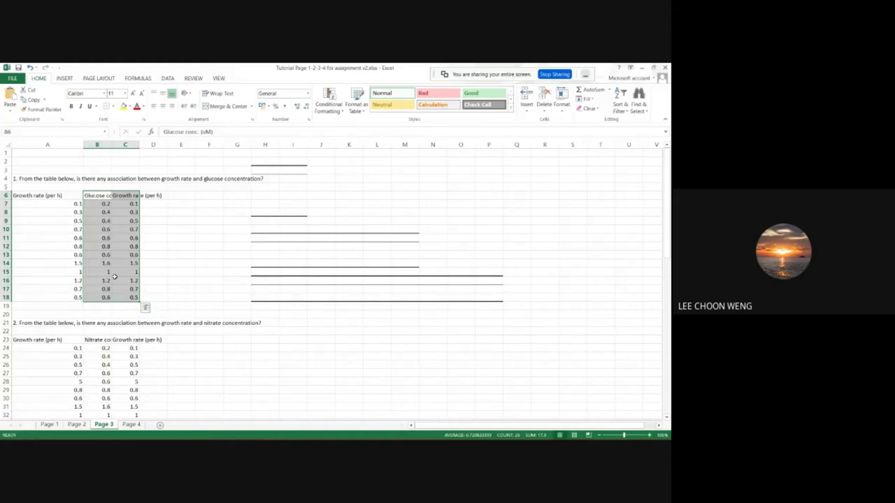
{"action": "left_click", "coordinate": [173, 272]}
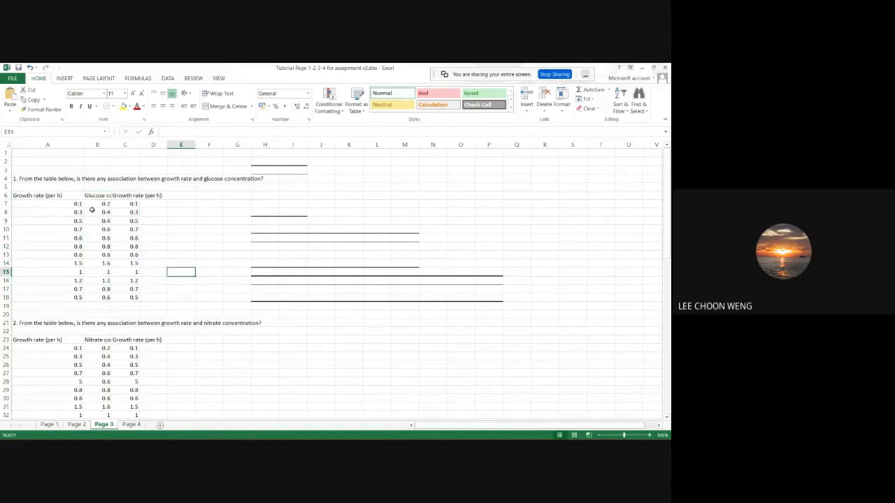
{"action": "left_click_drag", "start_coordinate": [101, 195], "coordinate": [102, 299]}
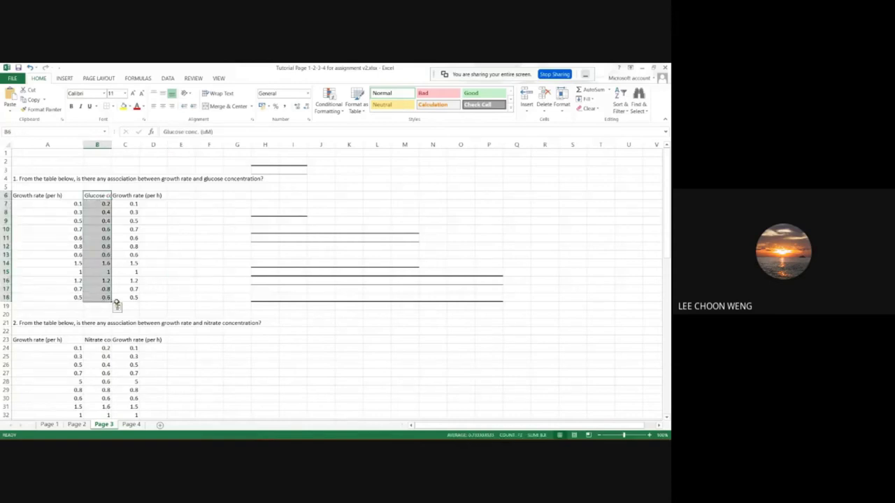
{"action": "left_click", "coordinate": [126, 195]}
{"action": "left_click_drag", "start_coordinate": [126, 195], "coordinate": [133, 297]}
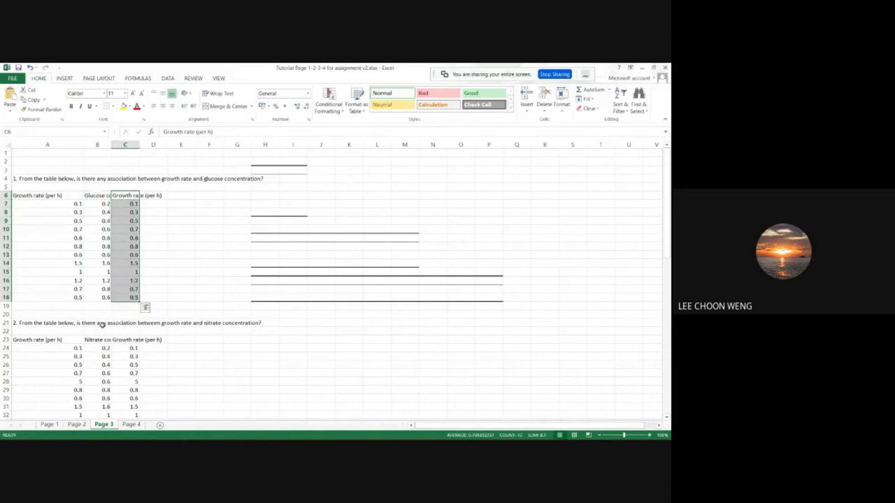
{"action": "left_click", "coordinate": [96, 195]}
{"action": "left_click_drag", "start_coordinate": [96, 195], "coordinate": [115, 307]}
{"action": "left_click_drag", "start_coordinate": [130, 195], "coordinate": [140, 306]}
{"action": "left_click", "coordinate": [180, 280]}
Insert a scatter chart of B6:C18 and move it clear of the question 1 table, over columns K to Q.
{"action": "left_click_drag", "start_coordinate": [98, 197], "coordinate": [128, 297]}
{"action": "left_click", "coordinate": [64, 78]}
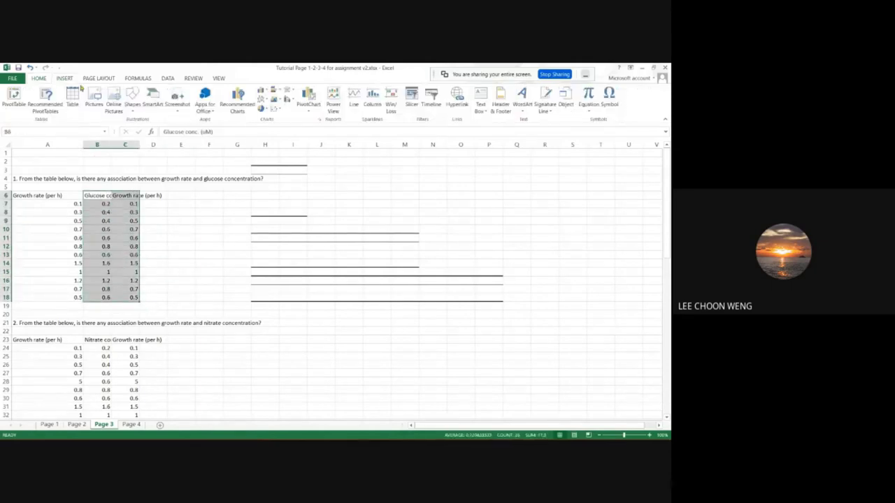
{"action": "left_click", "coordinate": [276, 108]}
{"action": "left_click", "coordinate": [281, 136]}
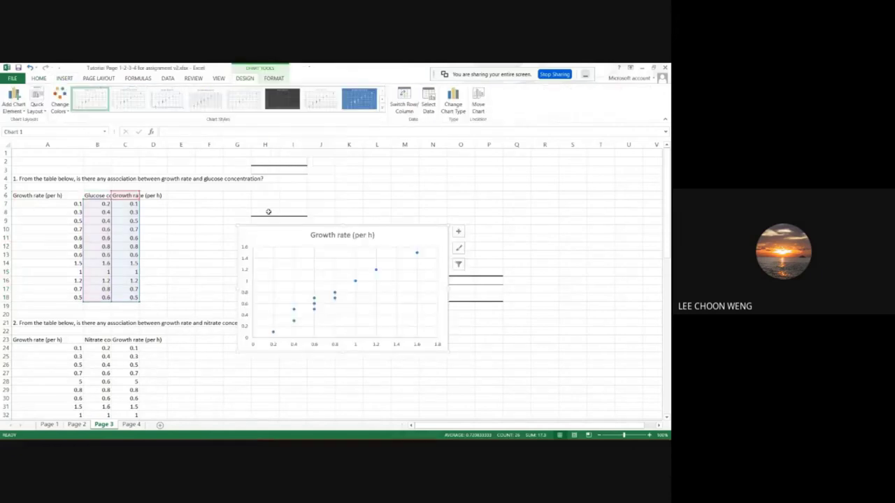
{"action": "mouse_move", "coordinate": [270, 242]}
{"action": "left_mouse_down"}
{"action": "mouse_move", "coordinate": [346, 197]}
{"action": "mouse_move", "coordinate": [363, 161]}
{"action": "left_mouse_up"}
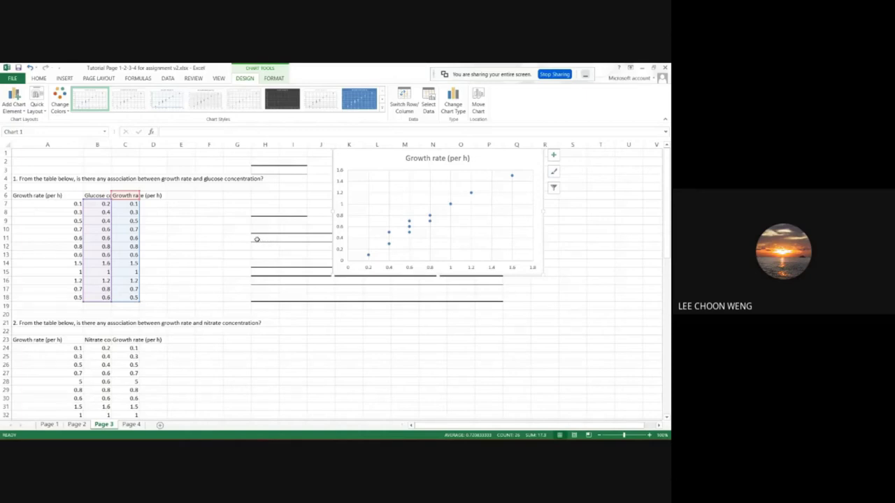
Move the growth rate scatter chart closer to the question 1 table, over columns F to M.
{"action": "scroll", "coordinate": [227, 287], "scroll_direction": "down", "scroll_amount": 5}
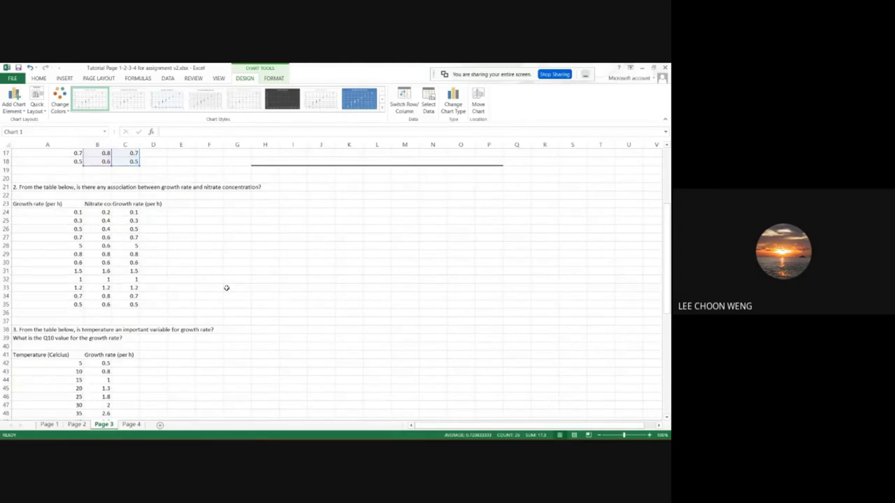
{"action": "scroll", "coordinate": [226, 287], "scroll_direction": "up", "scroll_amount": 1}
{"action": "scroll", "coordinate": [208, 286], "scroll_direction": "down", "scroll_amount": 4}
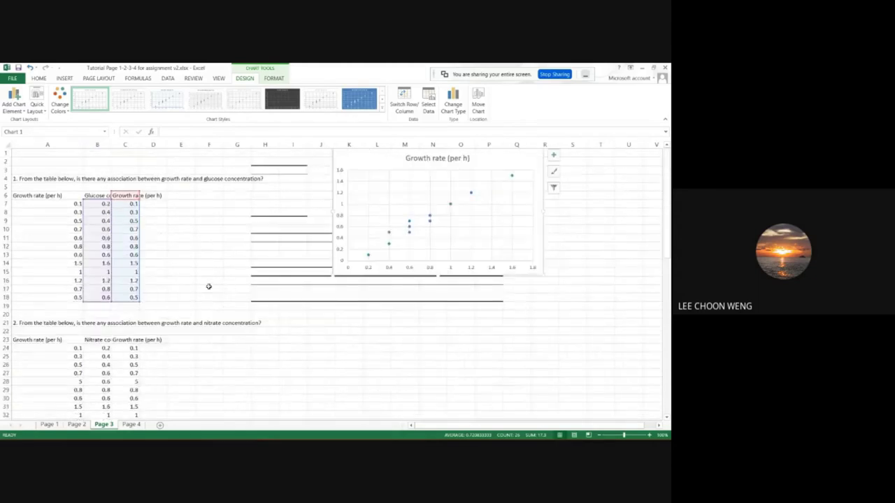
{"action": "scroll", "coordinate": [200, 287], "scroll_direction": "up", "scroll_amount": 8}
{"action": "left_click_drag", "start_coordinate": [99, 200], "coordinate": [99, 200]}
{"action": "left_click", "coordinate": [174, 237]}
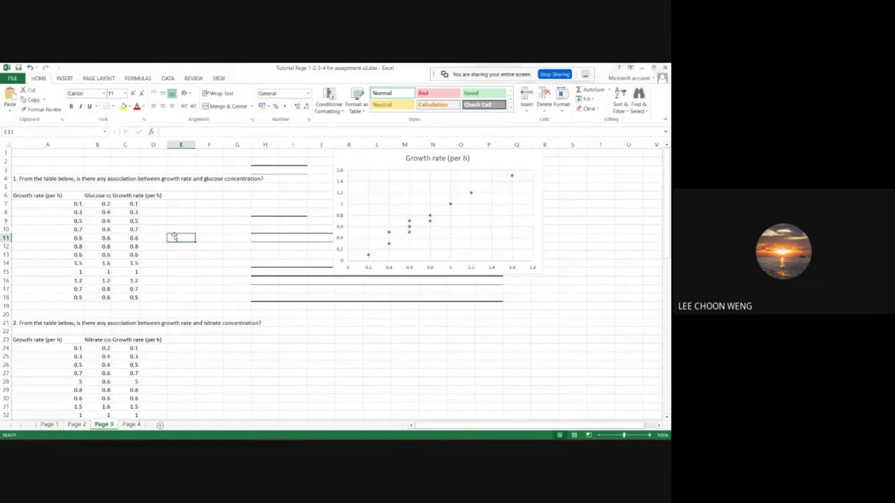
{"action": "left_click_drag", "start_coordinate": [370, 161], "coordinate": [204, 162]}
{"action": "left_click_drag", "start_coordinate": [212, 159], "coordinate": [247, 165]}
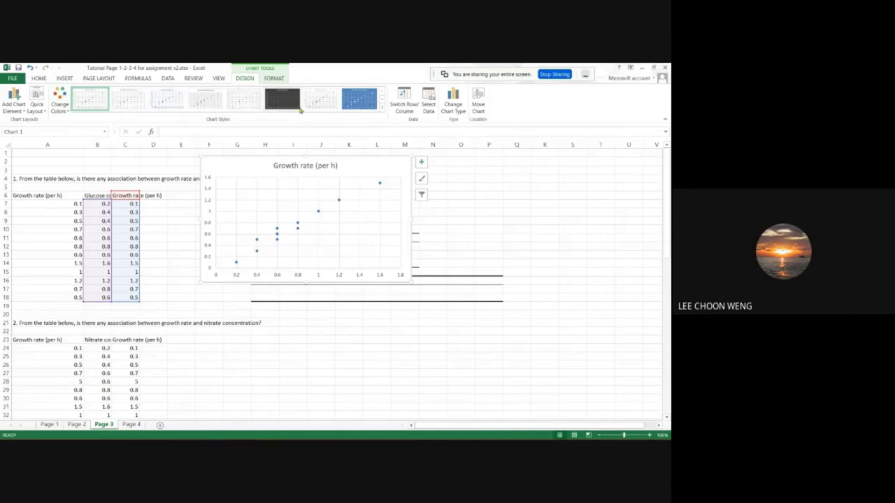
{"action": "left_click", "coordinate": [463, 218]}
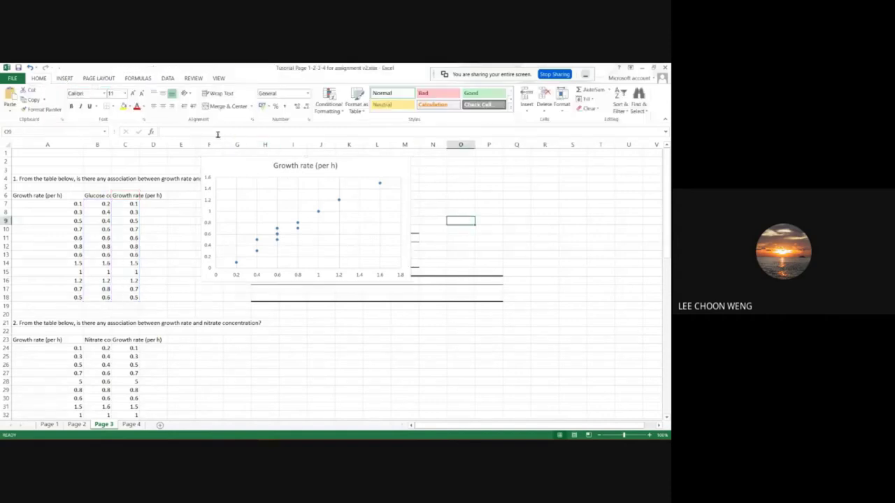
Start the Correlation analysis tool and set its input range to $B$6:$C$18.
{"action": "left_click", "coordinate": [170, 79]}
{"action": "left_click", "coordinate": [570, 91]}
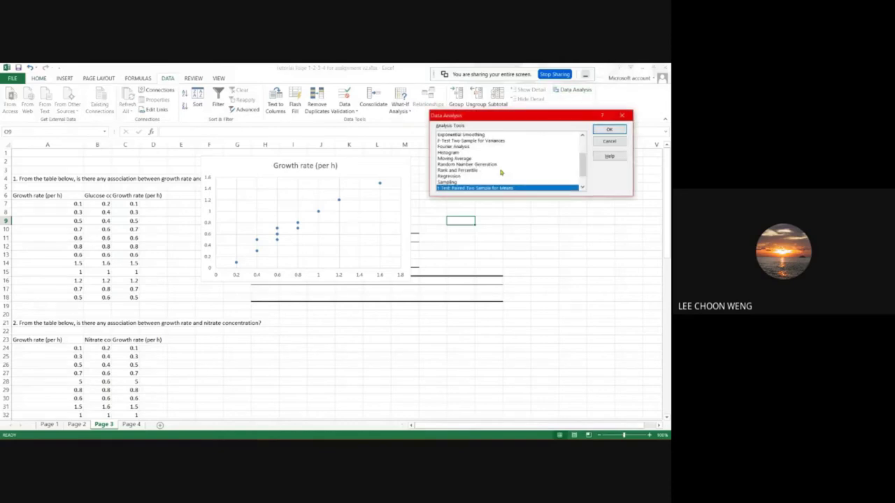
{"action": "scroll", "coordinate": [444, 149], "scroll_direction": "up", "scroll_amount": 2}
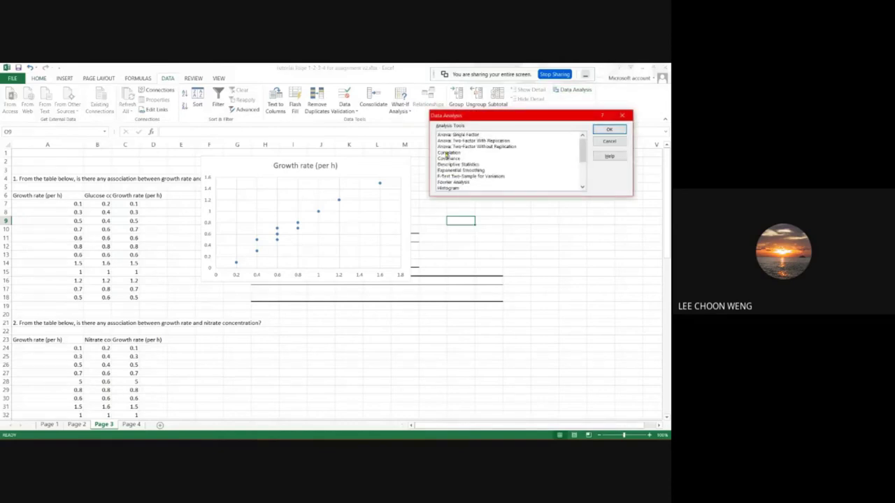
{"action": "left_click", "coordinate": [448, 152]}
{"action": "left_click", "coordinate": [607, 130]}
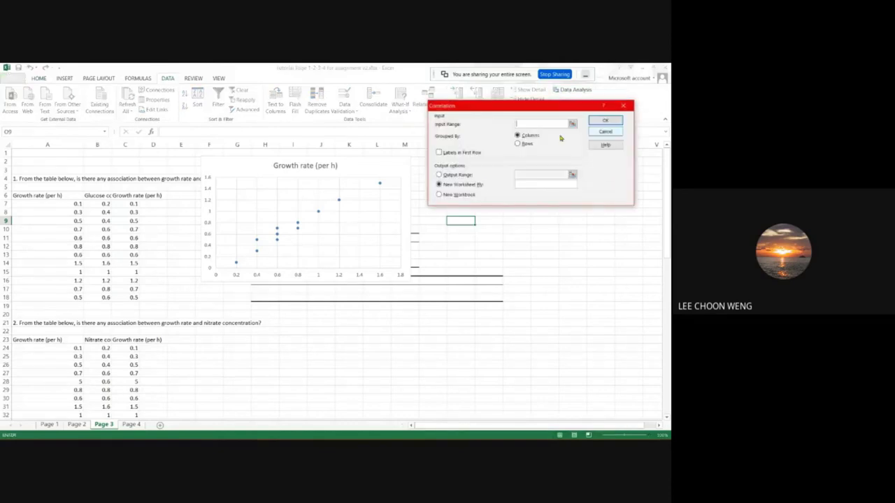
{"action": "left_click_drag", "start_coordinate": [89, 195], "coordinate": [133, 300]}
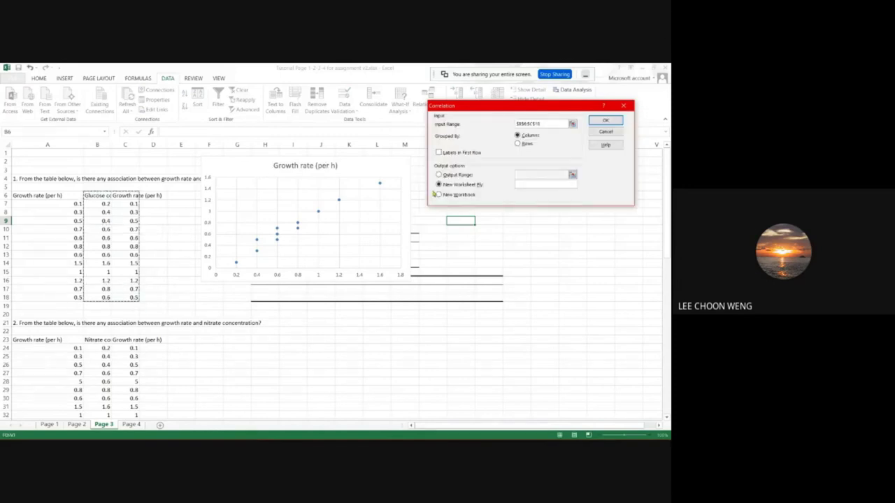
Treat the first row as labels, set the output range to start at Q2 and run the correlation.
{"action": "left_click", "coordinate": [447, 153]}
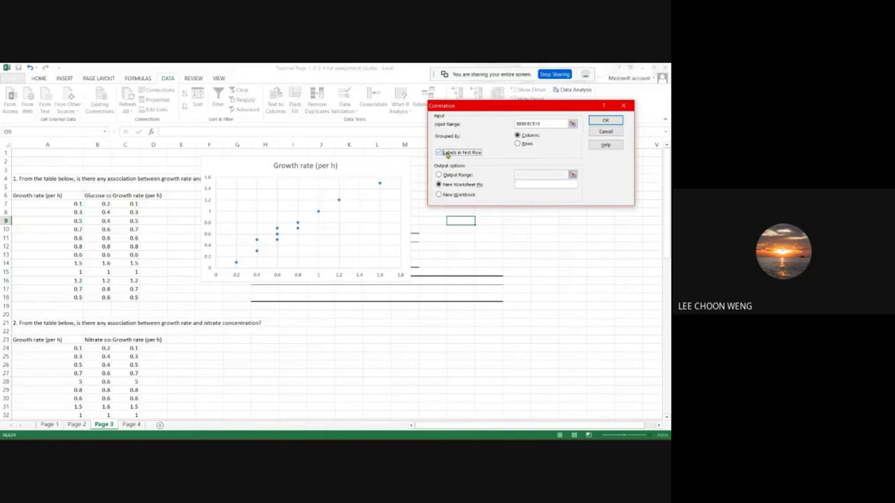
{"action": "left_click", "coordinate": [449, 175]}
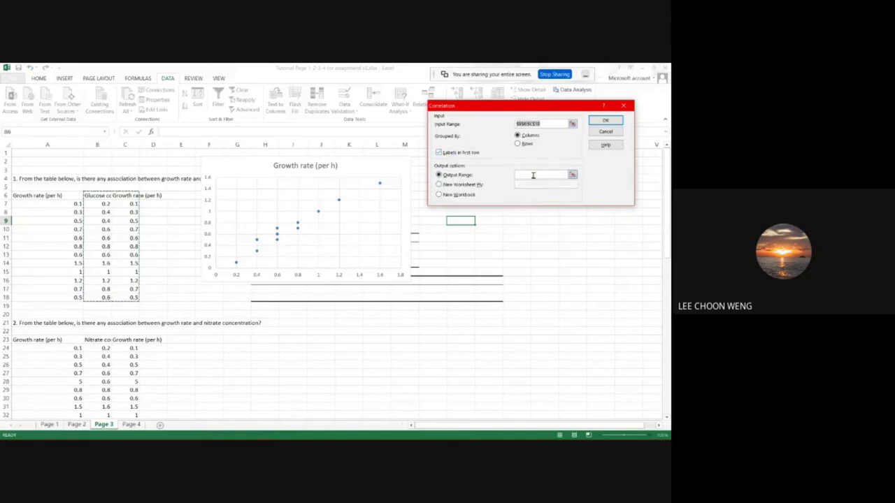
{"action": "left_click_drag", "start_coordinate": [515, 108], "coordinate": [346, 75]}
{"action": "left_click", "coordinate": [516, 160]}
{"action": "left_click", "coordinate": [436, 87]}
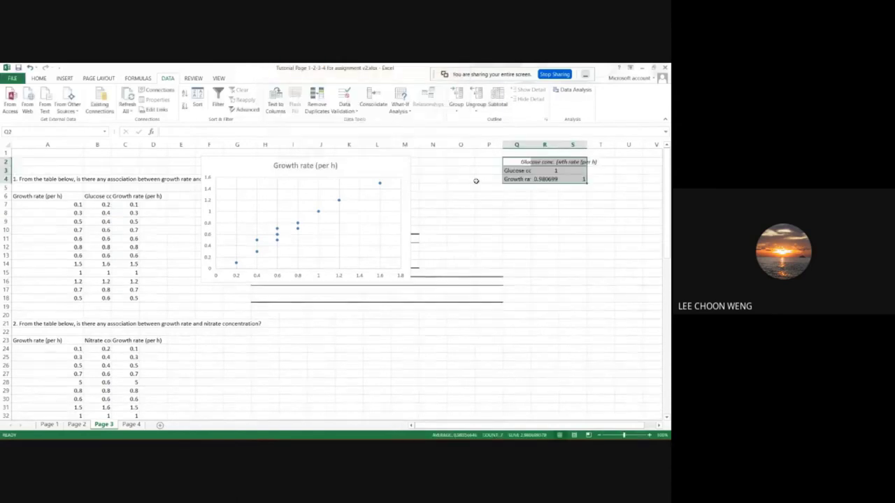
Examine the correlation table in Q2:S4 and the glucose–growth rate coefficient in R4.
{"action": "left_click", "coordinate": [496, 195]}
{"action": "left_click_drag", "start_coordinate": [518, 161], "coordinate": [582, 179]}
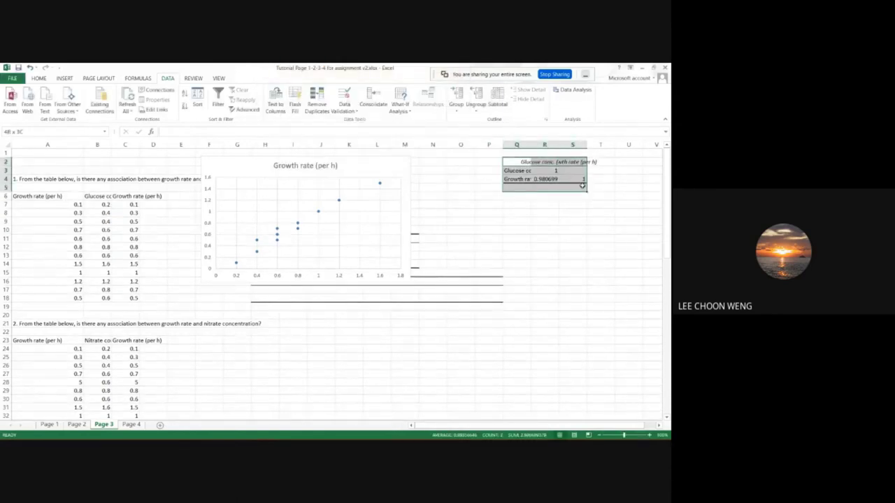
{"action": "left_click", "coordinate": [531, 247]}
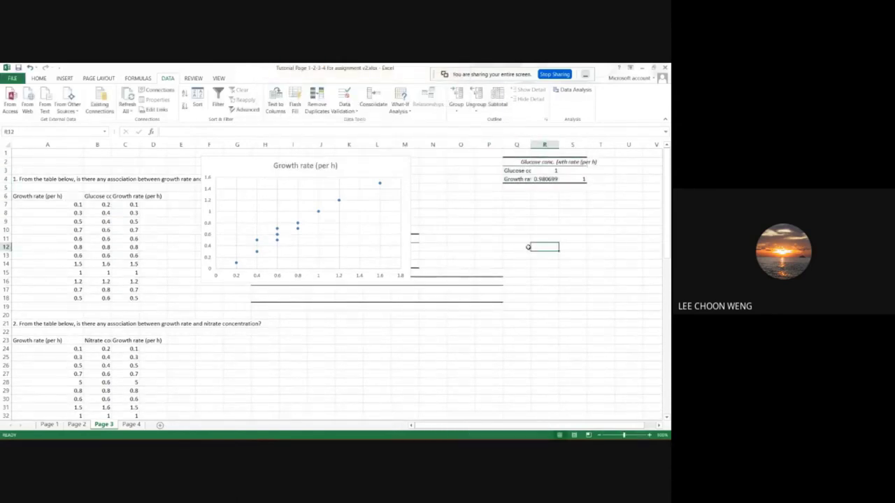
{"action": "left_click", "coordinate": [548, 179]}
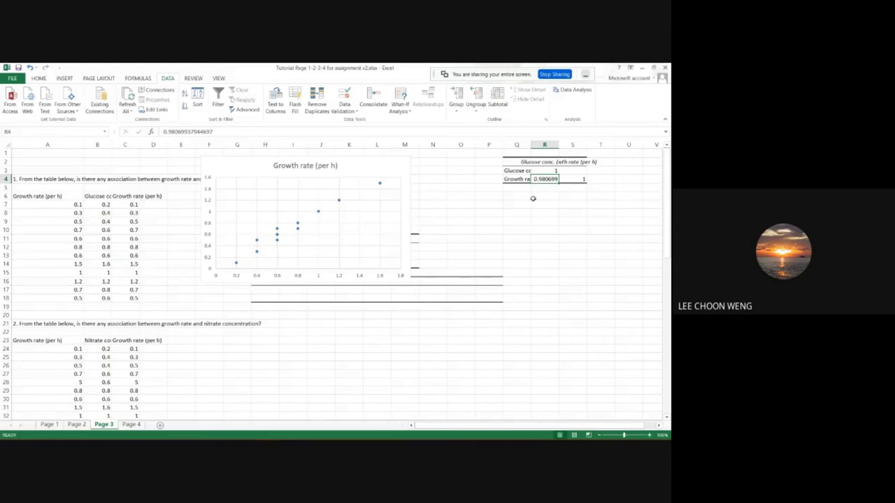
{"action": "left_click", "coordinate": [541, 196]}
{"action": "left_click", "coordinate": [539, 187]}
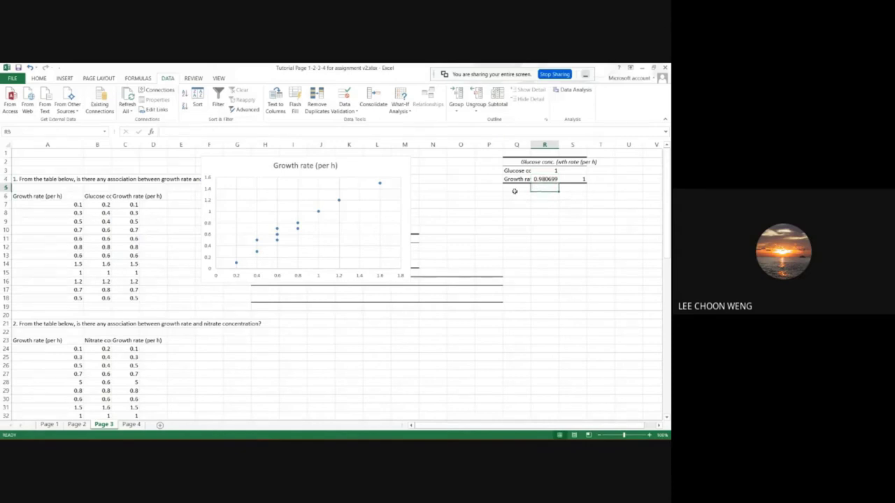
Label the correlation output with the note "df=n-2" in Q5 and the heading "Correlation" in Q1.
{"action": "left_click", "coordinate": [515, 189]}
{"action": "type", "text": "df="}
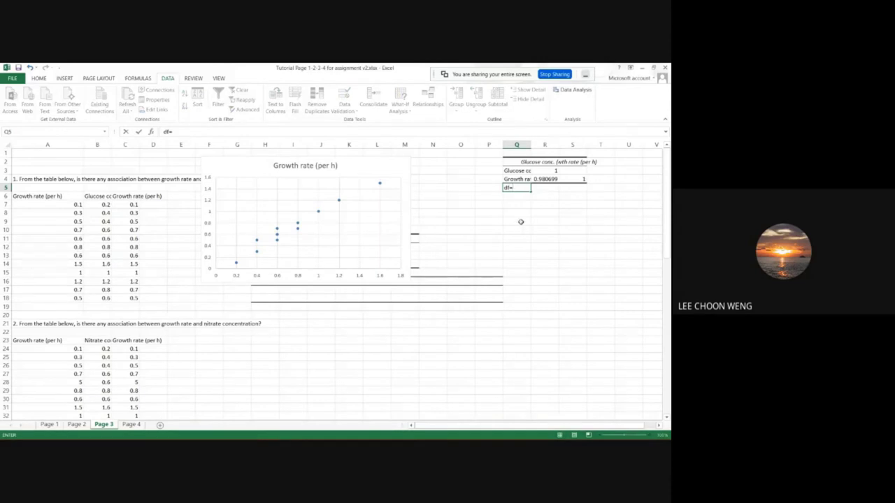
{"action": "type", "text": "n-2"}
{"action": "left_click", "coordinate": [531, 239]}
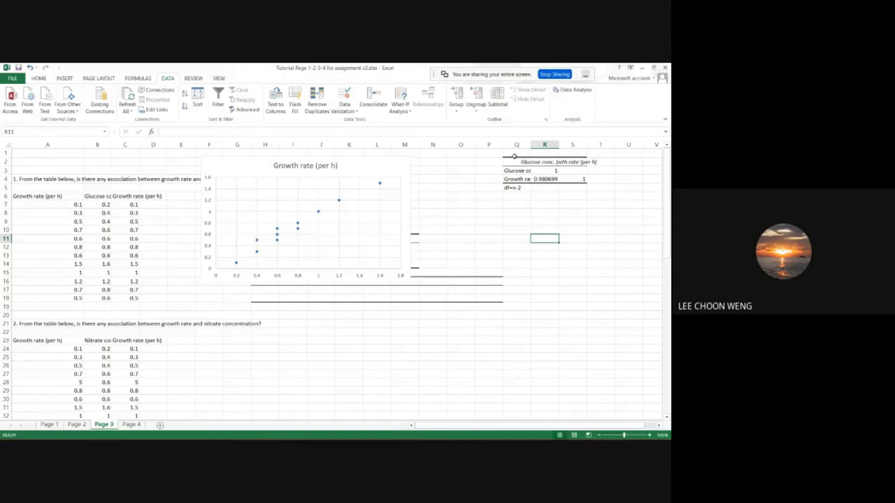
{"action": "left_click", "coordinate": [514, 154]}
{"action": "type", "text": "Cor"}
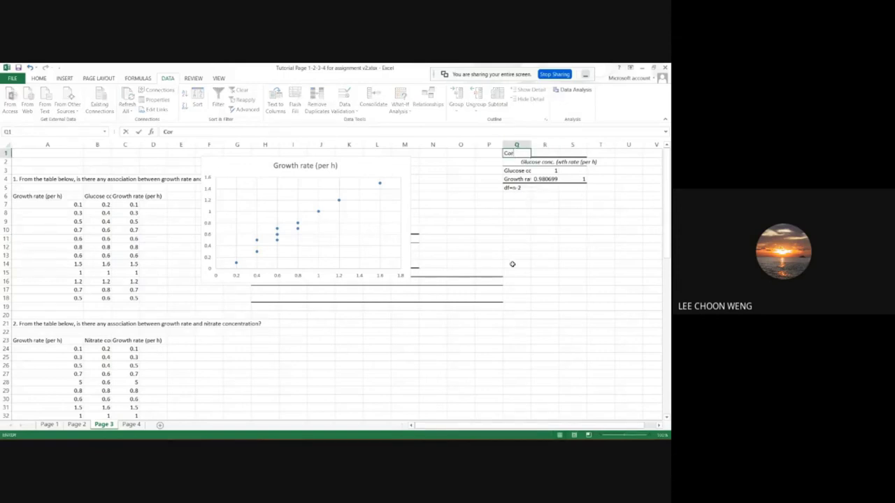
{"action": "type", "text": "relation"}
{"action": "key", "text": "Return"}
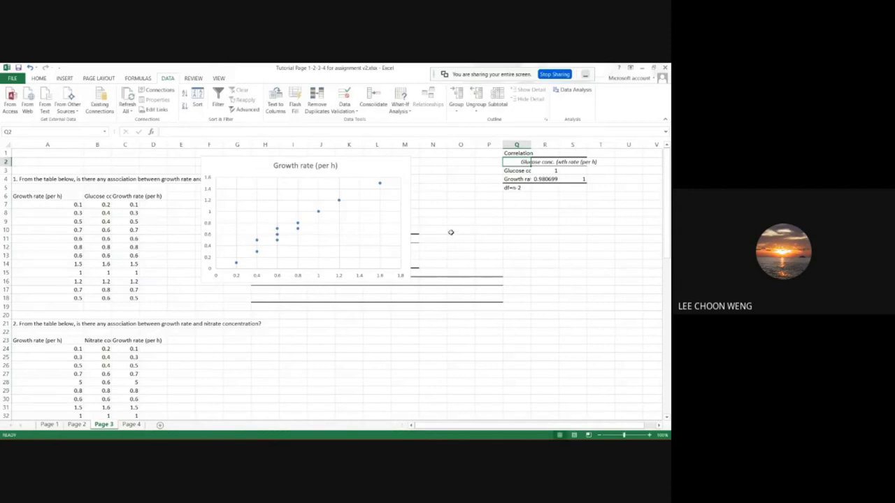
{"action": "left_click", "coordinate": [543, 179]}
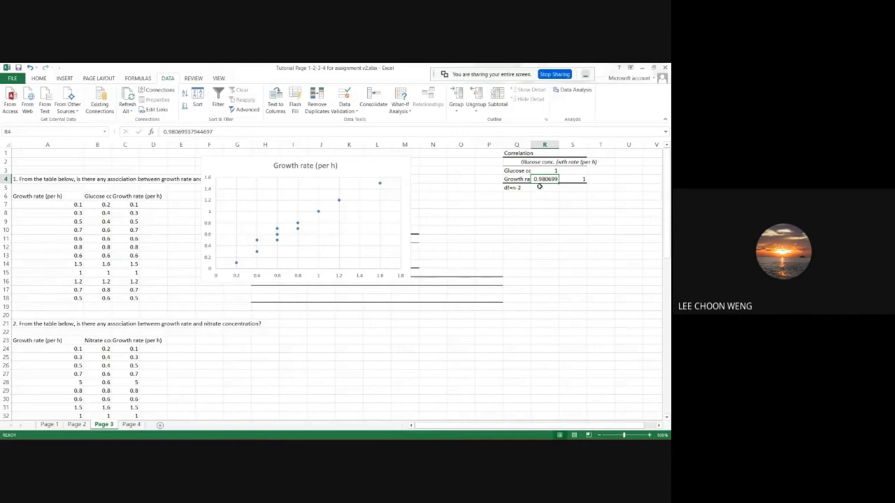
{"action": "left_click", "coordinate": [545, 222]}
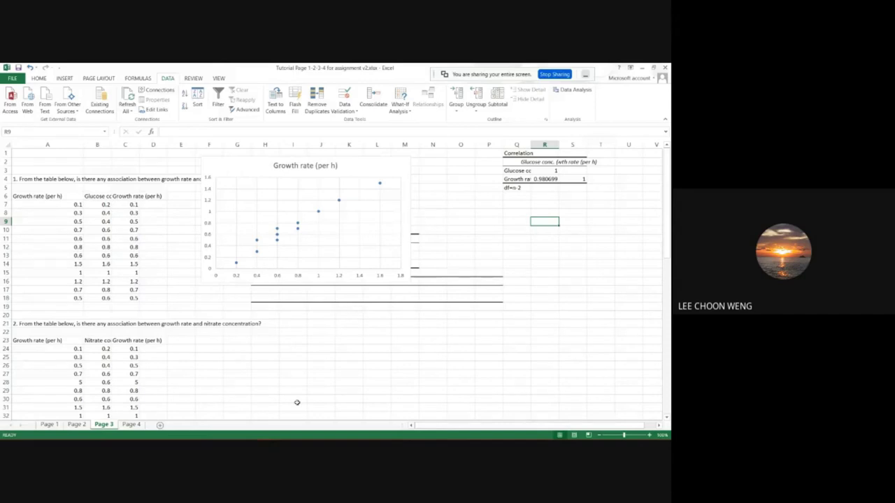
Copy the glucose concentration and growth rate columns with their headers from B6:C18 on Page 3.
{"action": "left_click", "coordinate": [216, 433]}
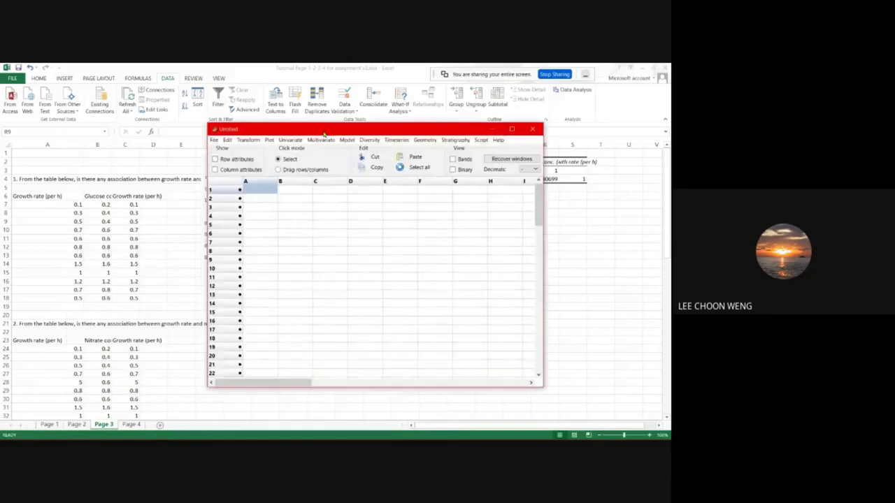
{"action": "key", "text": "alt+Tab"}
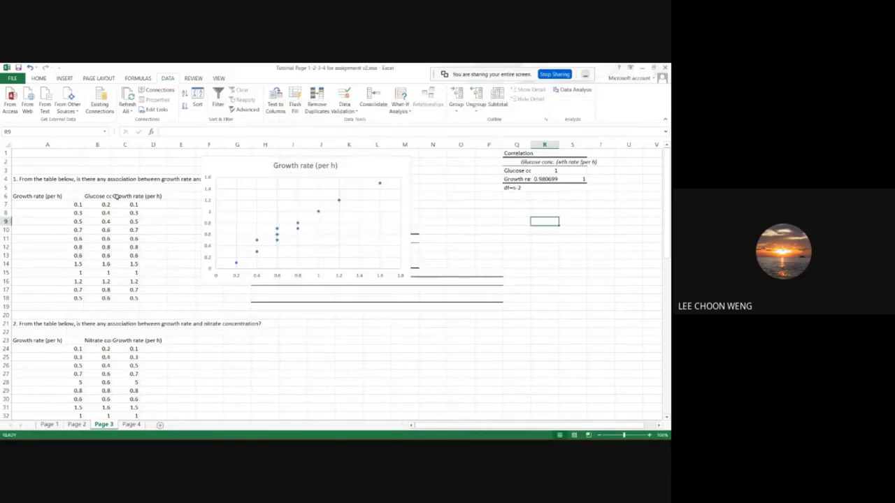
{"action": "left_click_drag", "start_coordinate": [111, 197], "coordinate": [141, 298]}
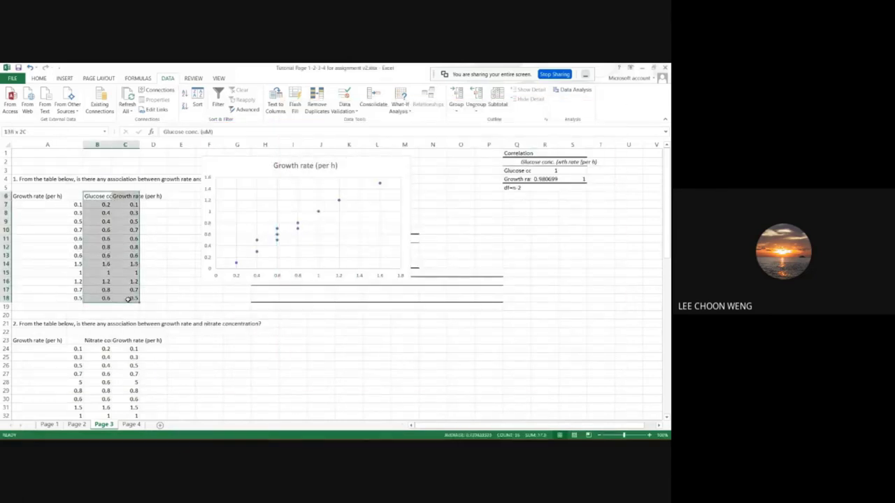
{"action": "key", "text": "ctrl+c"}
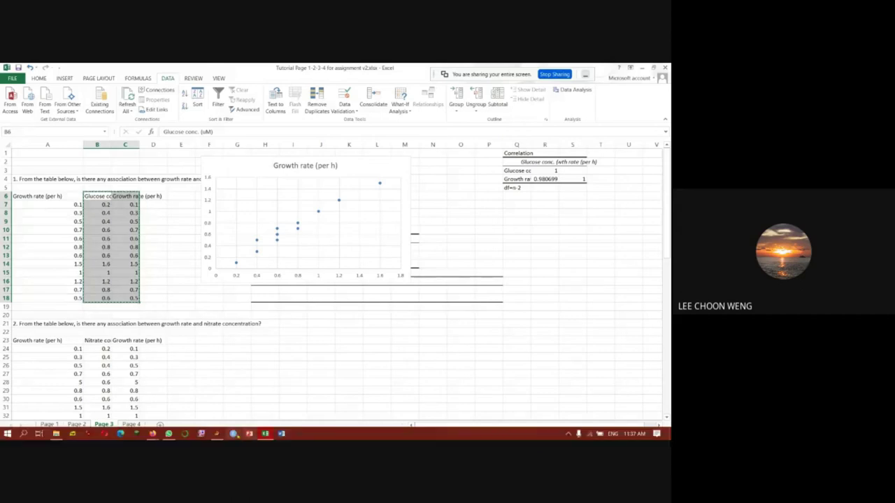
Switch to PAST and paste the data from column A's Name row with column attributes shown, then hide the attributes.
{"action": "left_click", "coordinate": [216, 434]}
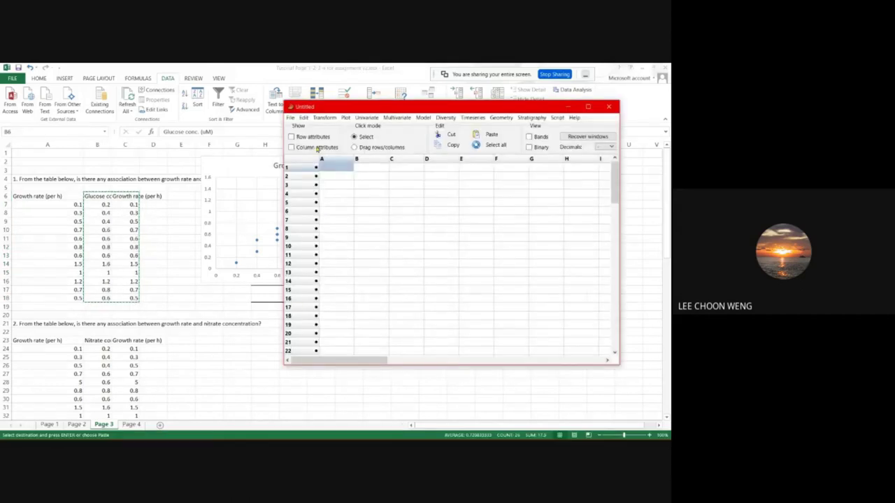
{"action": "left_click", "coordinate": [318, 148]}
{"action": "left_click", "coordinate": [339, 179]}
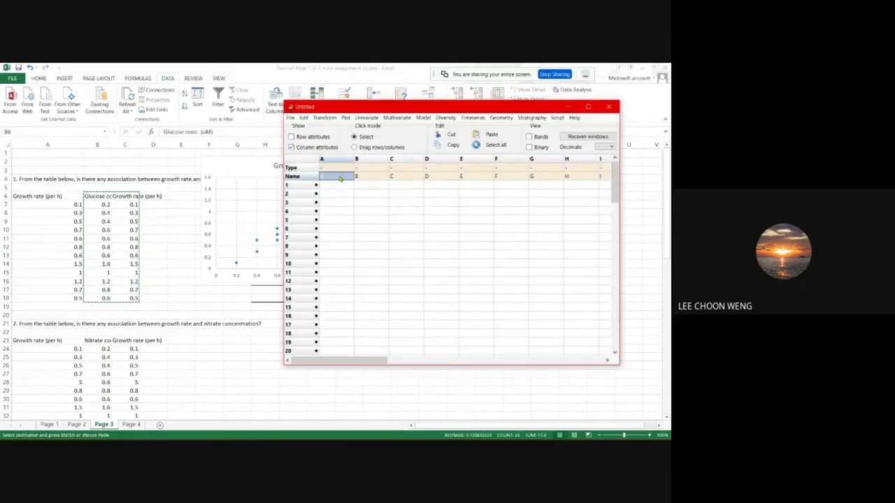
{"action": "key", "text": "ctrl+v"}
{"action": "left_click", "coordinate": [318, 148]}
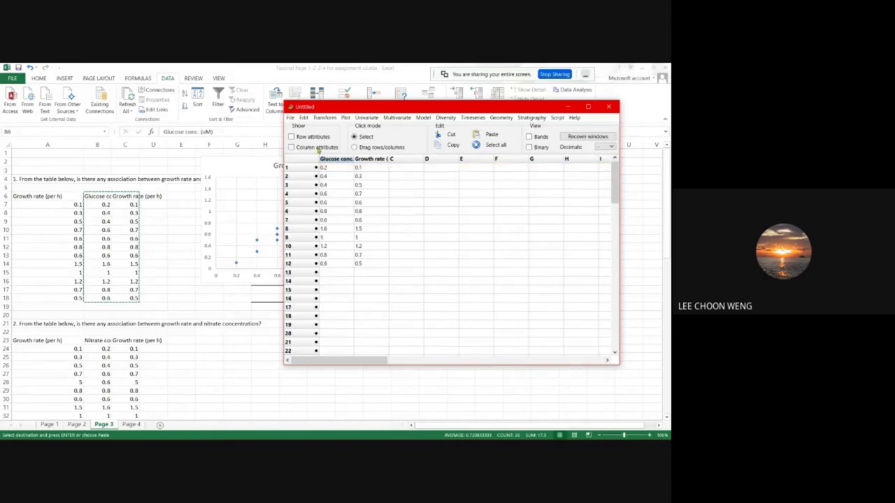
Select all the pasted data and run the univariate Correlation analysis on it.
{"action": "key", "text": "ctrl+a"}
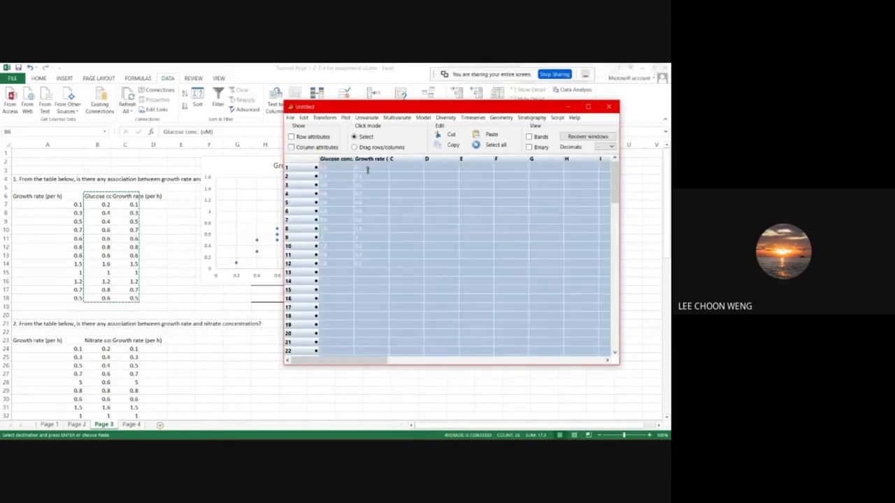
{"action": "left_click", "coordinate": [367, 118]}
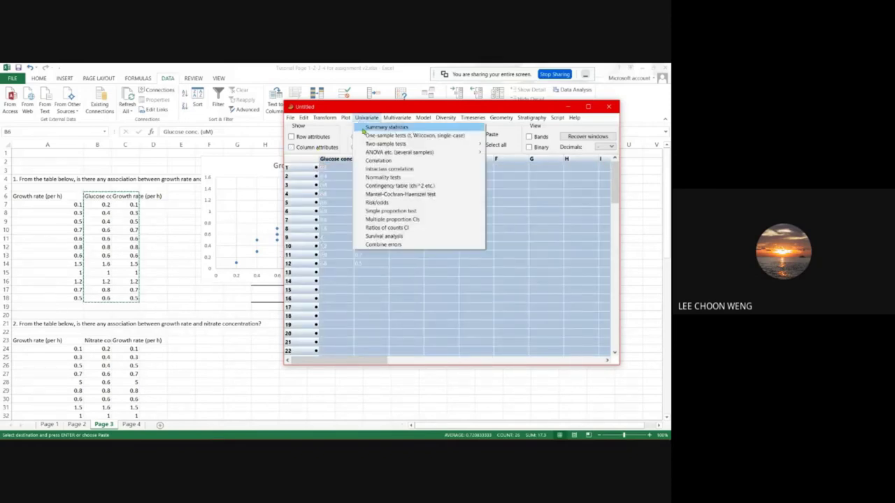
{"action": "left_click", "coordinate": [377, 161]}
Compare the Pearson r and p value in the PAST correlation table with the Excel correlation output in Q1:S5.
{"action": "left_click_drag", "start_coordinate": [280, 149], "coordinate": [460, 109]}
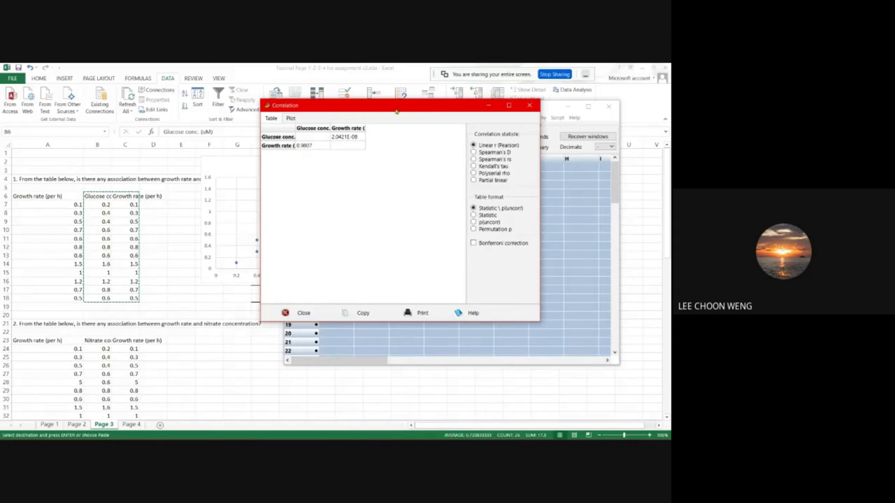
{"action": "left_click_drag", "start_coordinate": [395, 112], "coordinate": [235, 140]}
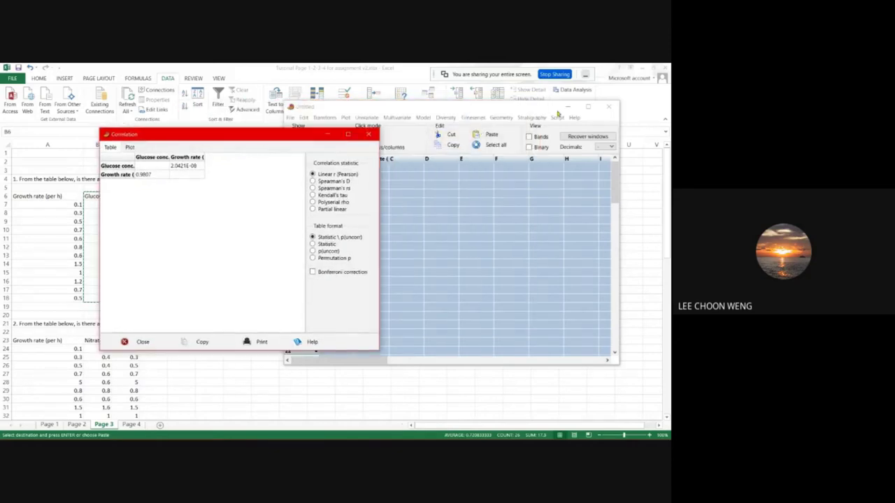
{"action": "left_click_drag", "start_coordinate": [528, 110], "coordinate": [398, 91]}
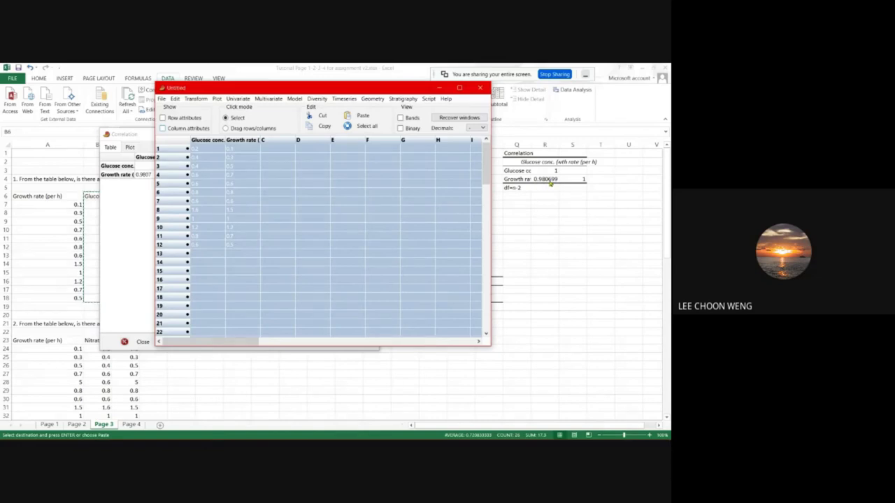
{"action": "left_click", "coordinate": [137, 216]}
{"action": "left_click_drag", "start_coordinate": [189, 137], "coordinate": [211, 103]}
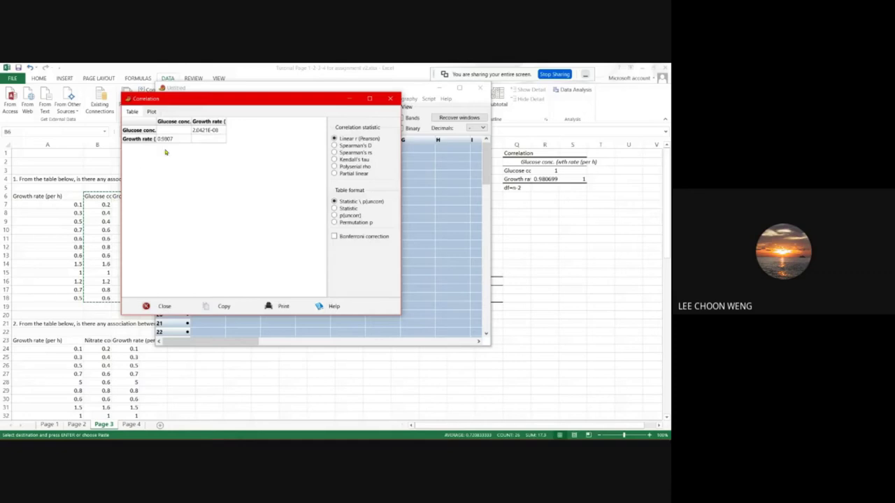
{"action": "left_click_drag", "start_coordinate": [181, 99], "coordinate": [260, 110]}
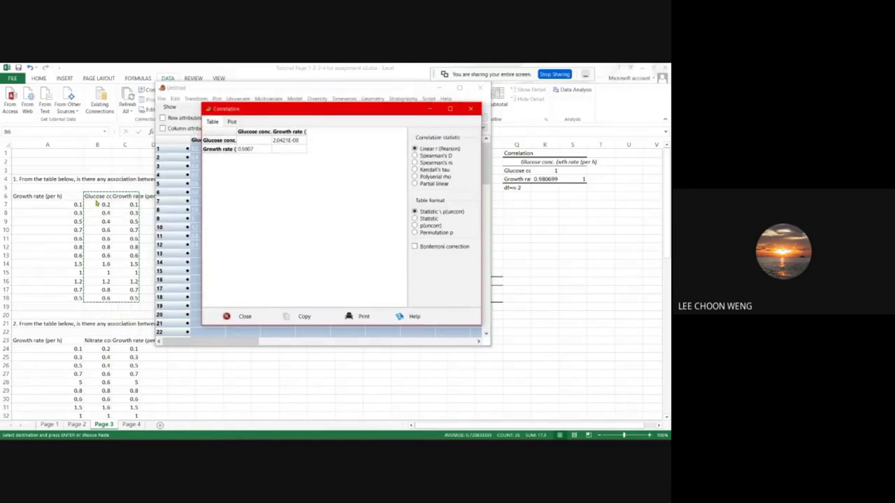
{"action": "left_click", "coordinate": [232, 122]}
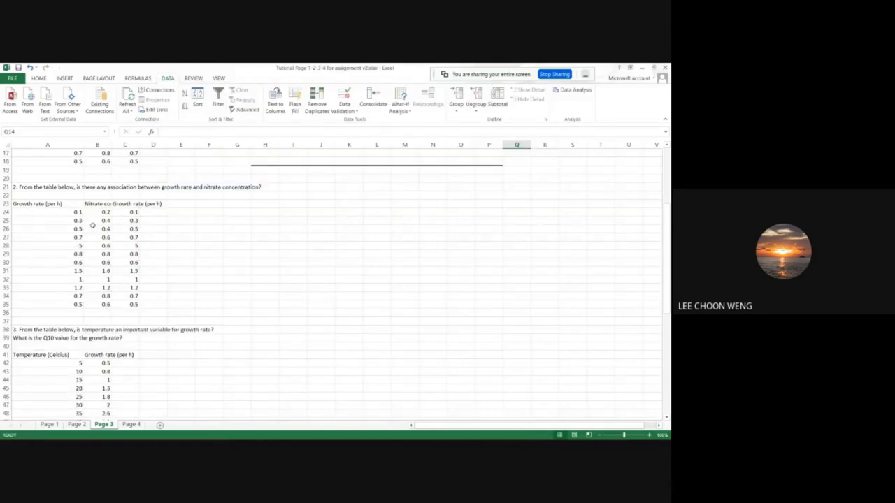
Insert a scatter chart of the question 2 nitrate and growth rate data in B23:C35 and place it from column N onward.
{"action": "left_click", "coordinate": [93, 204]}
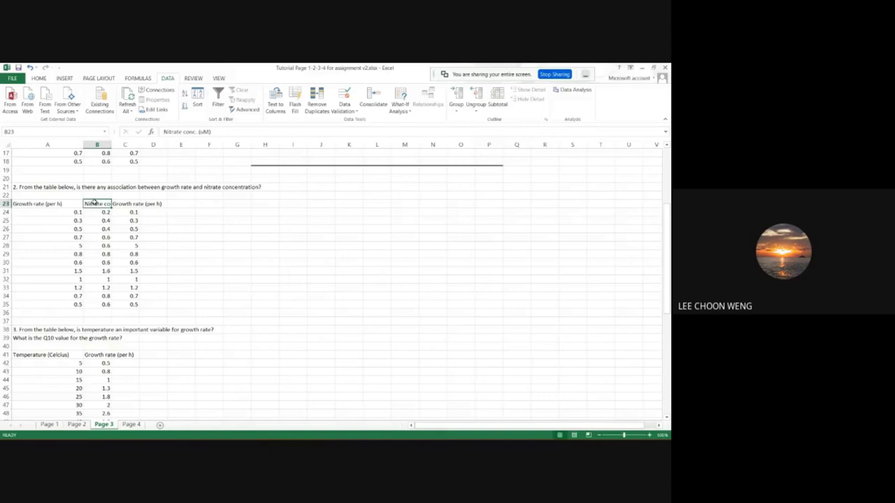
{"action": "left_click", "coordinate": [132, 205]}
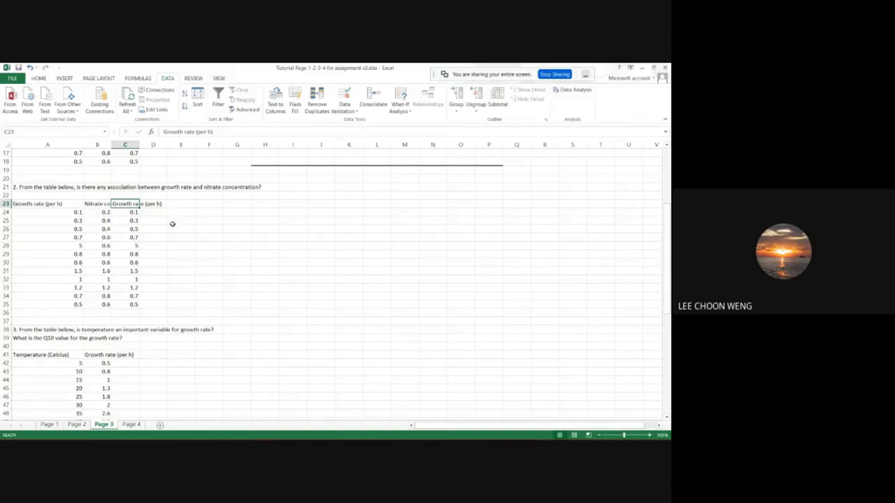
{"action": "left_click", "coordinate": [145, 244]}
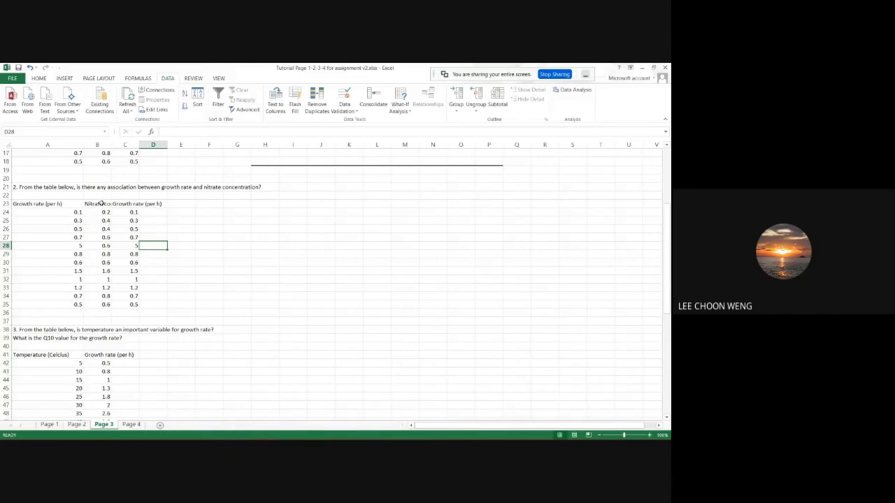
{"action": "left_click_drag", "start_coordinate": [100, 202], "coordinate": [133, 304]}
{"action": "left_click", "coordinate": [65, 78]}
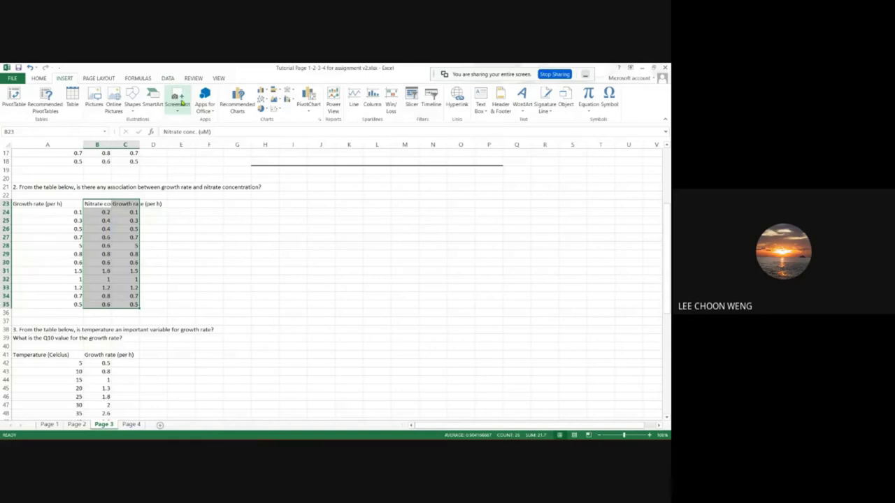
{"action": "left_click", "coordinate": [276, 108]}
{"action": "left_click", "coordinate": [282, 135]}
{"action": "mouse_move", "coordinate": [259, 239]}
{"action": "left_mouse_down"}
{"action": "mouse_move", "coordinate": [245, 207]}
{"action": "mouse_move", "coordinate": [205, 180]}
{"action": "left_mouse_up"}
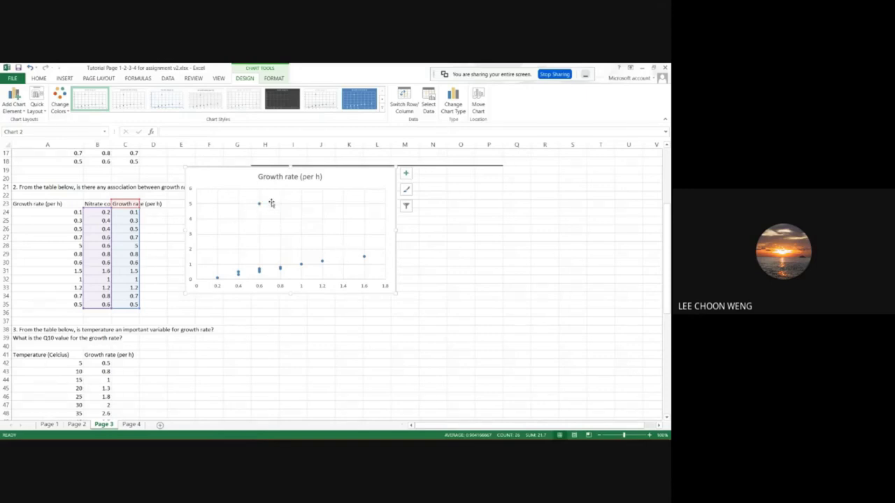
{"action": "left_click", "coordinate": [166, 240]}
{"action": "left_click_drag", "start_coordinate": [214, 179], "coordinate": [453, 172]}
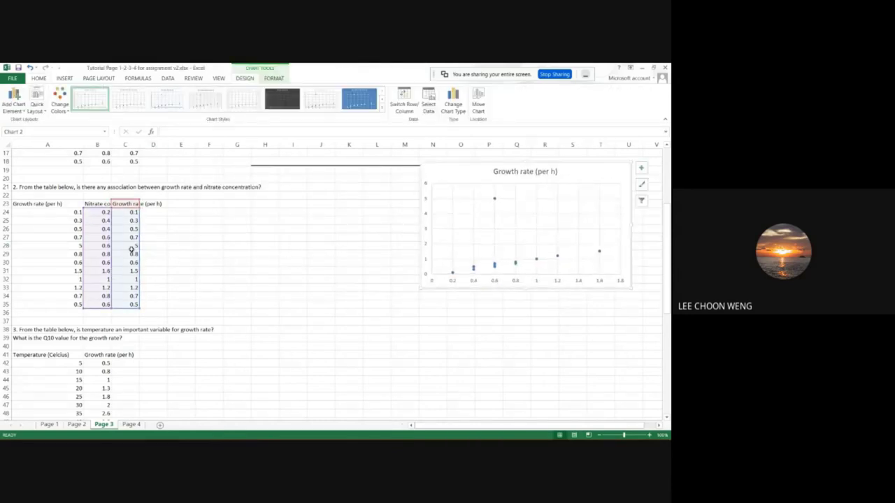
Mark the outlying growth rate of 5 in C28 with a red font.
{"action": "left_click", "coordinate": [131, 248]}
{"action": "right_click", "coordinate": [131, 248]}
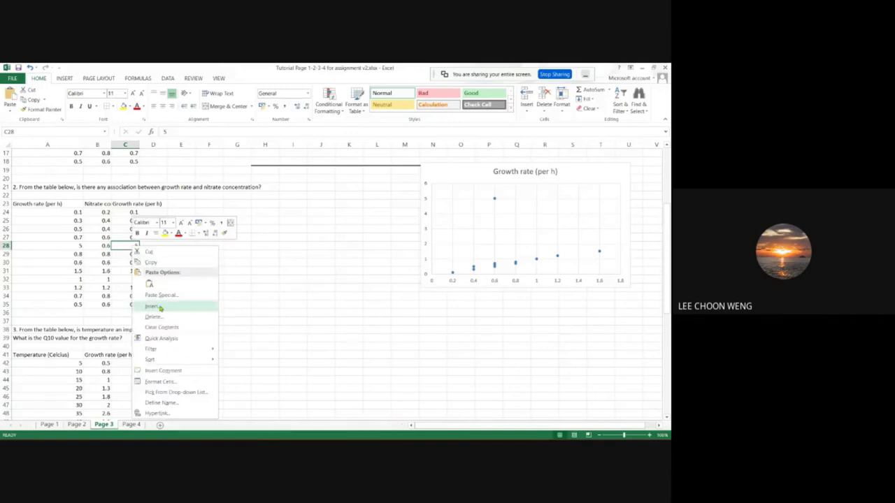
{"action": "left_click", "coordinate": [179, 236]}
{"action": "left_click", "coordinate": [255, 296]}
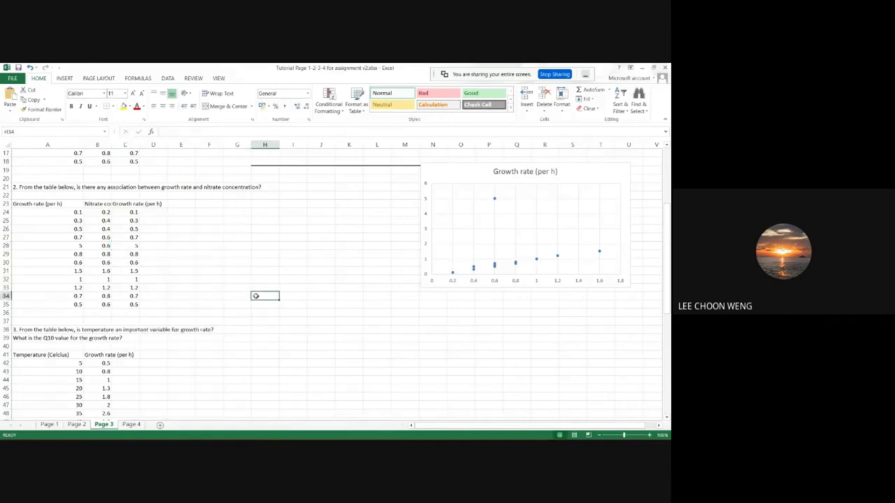
{"action": "left_click", "coordinate": [129, 247]}
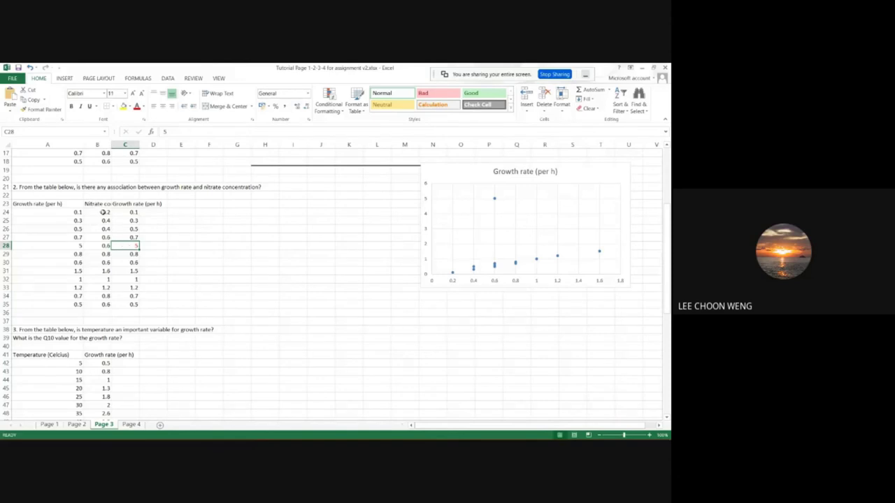
Copy the nitrate and growth rate table B23:C35 and paste it starting at E23.
{"action": "left_click_drag", "start_coordinate": [101, 204], "coordinate": [133, 305]}
{"action": "key", "text": "ctrl+c"}
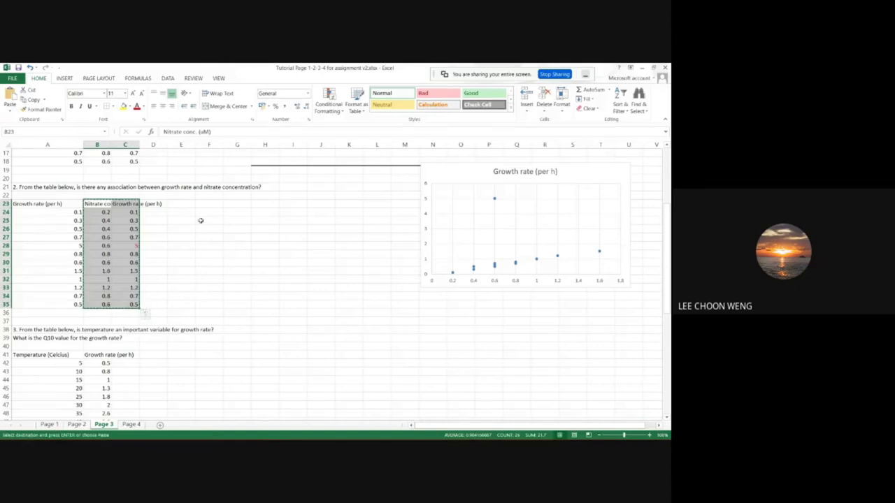
{"action": "left_click", "coordinate": [183, 204]}
{"action": "key", "text": "ctrl+v"}
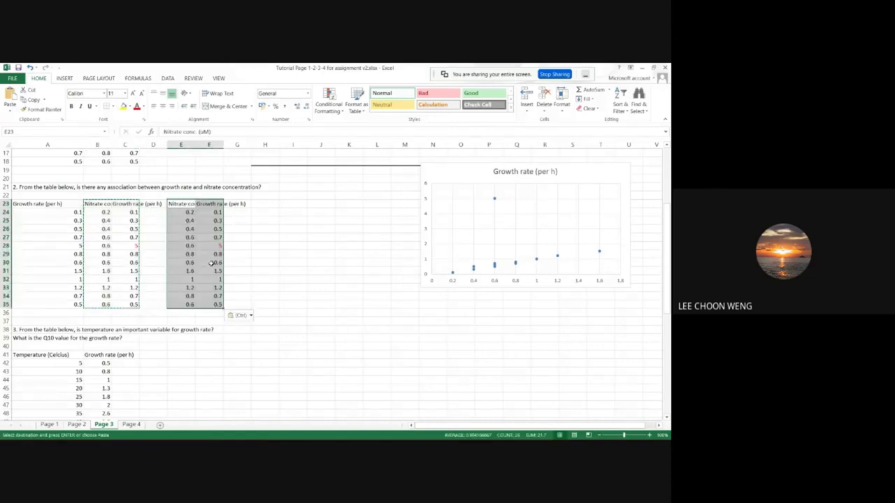
Clear the outlier pair in E28:F28 of the copied table.
{"action": "left_click_drag", "start_coordinate": [189, 246], "coordinate": [214, 245]}
{"action": "right_click", "coordinate": [216, 246]}
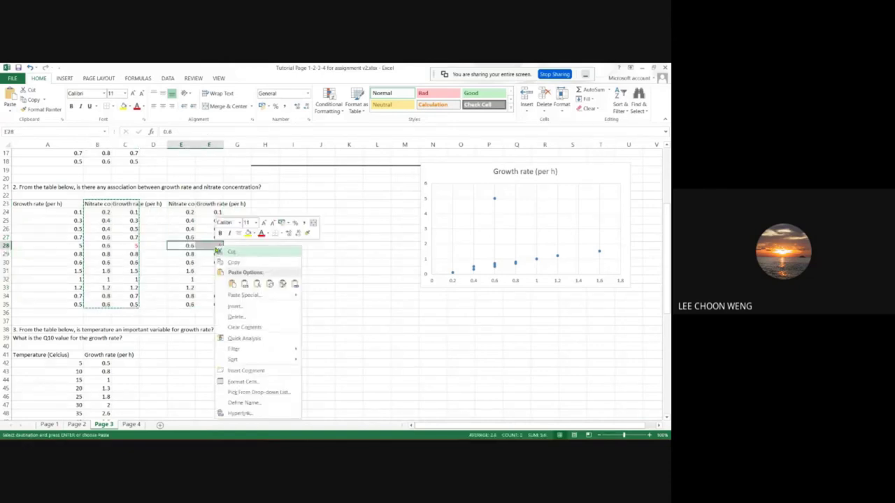
{"action": "left_click", "coordinate": [236, 318]}
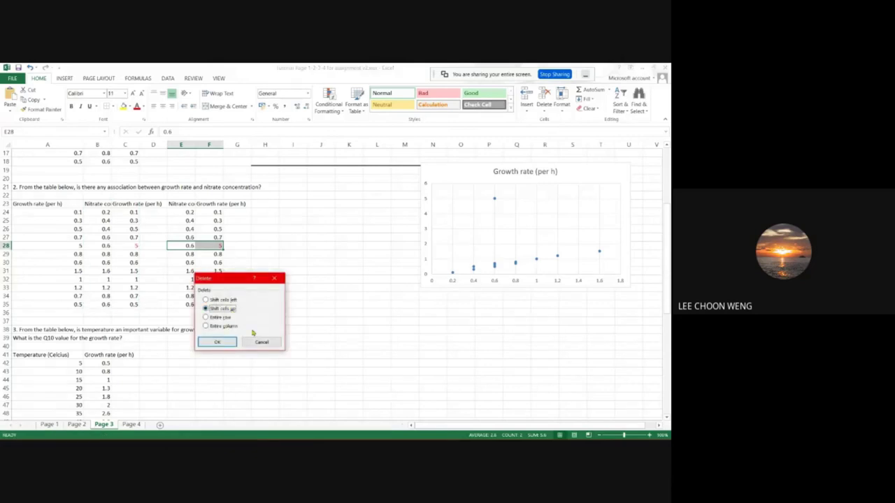
{"action": "left_click", "coordinate": [260, 342]}
{"action": "key", "text": "Delete"}
{"action": "left_click", "coordinate": [262, 282]}
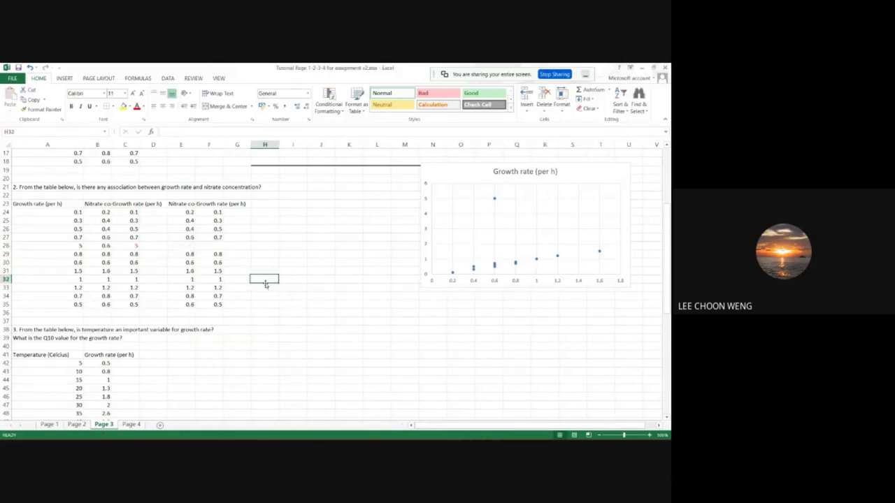
Move the data in E29:F35 up one row to close the gap in the copied table.
{"action": "left_click_drag", "start_coordinate": [184, 257], "coordinate": [207, 306]}
{"action": "left_click_drag", "start_coordinate": [199, 271], "coordinate": [199, 262]}
{"action": "left_click", "coordinate": [264, 270]}
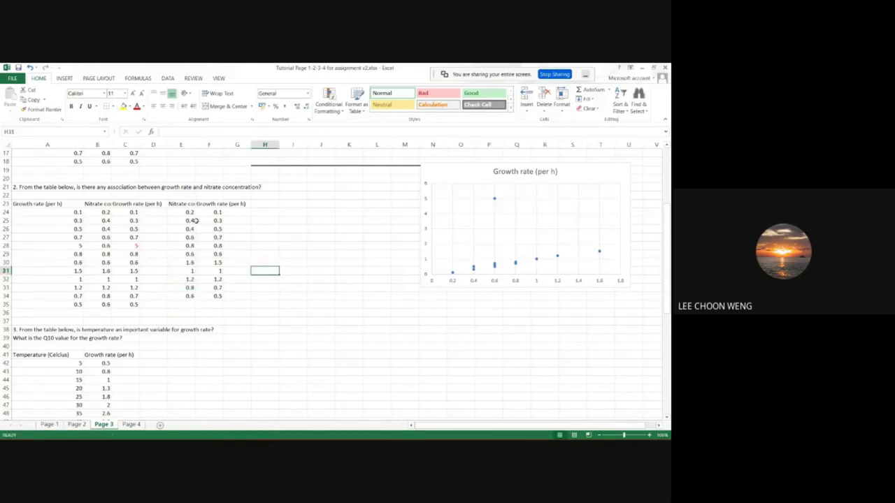
Insert a scatter chart of nitrate concentration and growth rate from the outlier-free table in E23:F34.
{"action": "mouse_move", "coordinate": [185, 203]}
{"action": "left_mouse_down"}
{"action": "mouse_move", "coordinate": [210, 204]}
{"action": "mouse_move", "coordinate": [209, 221]}
{"action": "mouse_move", "coordinate": [179, 214]}
{"action": "mouse_move", "coordinate": [197, 306]}
{"action": "mouse_move", "coordinate": [203, 297]}
{"action": "left_mouse_up"}
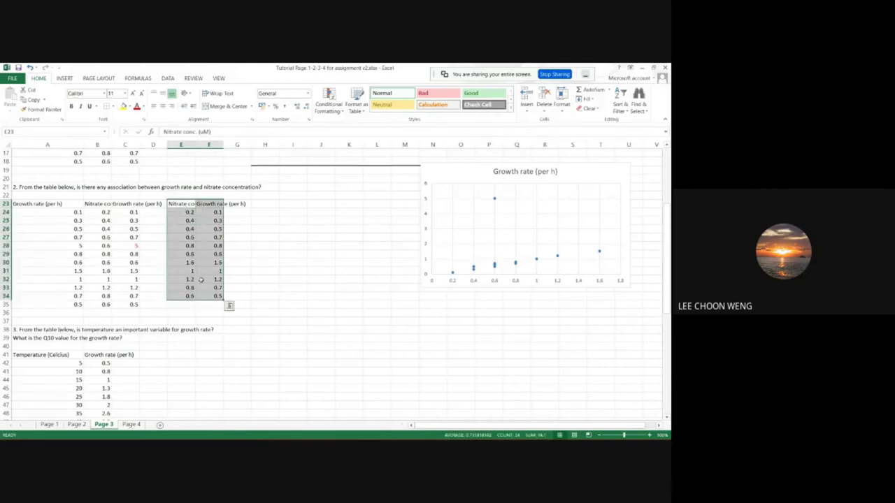
{"action": "left_click", "coordinate": [70, 79]}
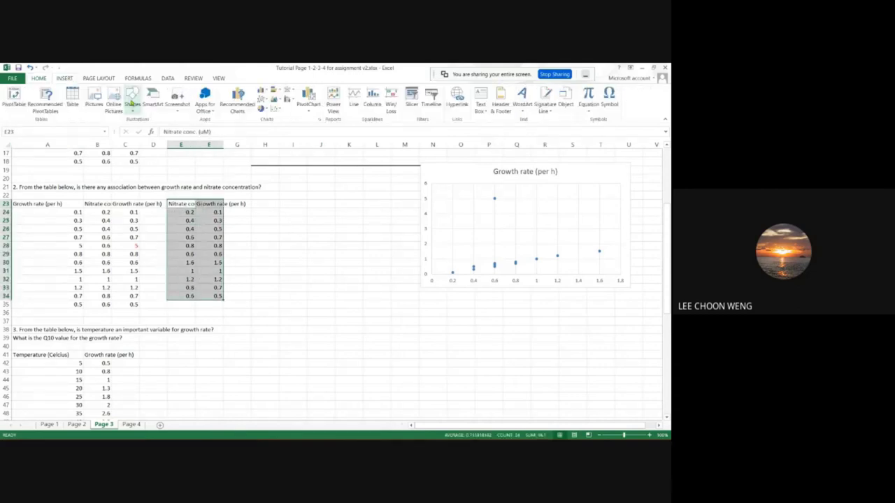
{"action": "left_click", "coordinate": [276, 109]}
{"action": "left_click", "coordinate": [282, 136]}
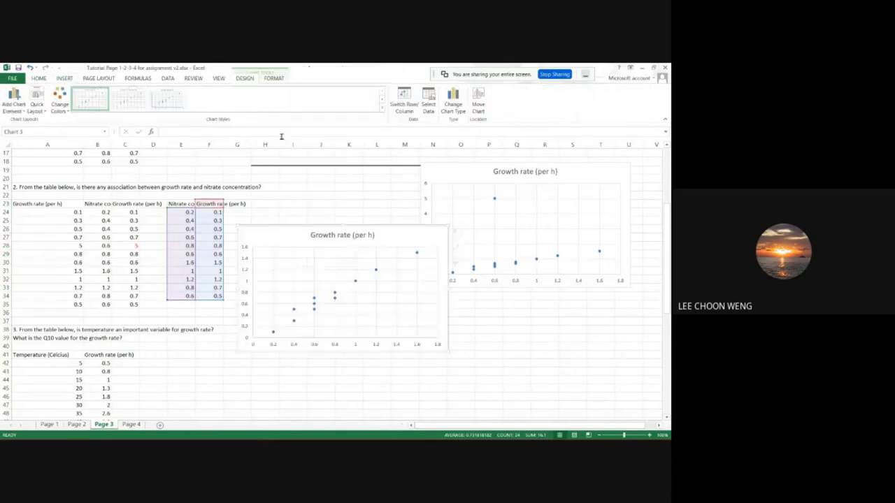
Stack the two question 2 scatter charts beside the copied table, with the outlier chart above the outlier-free one.
{"action": "left_click", "coordinate": [616, 177]}
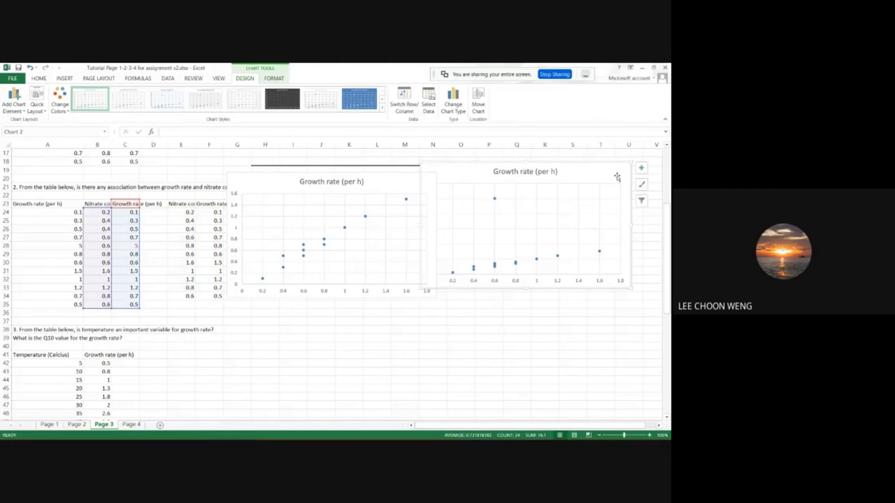
{"action": "left_click", "coordinate": [390, 184]}
{"action": "left_click_drag", "start_coordinate": [401, 186], "coordinate": [363, 177]}
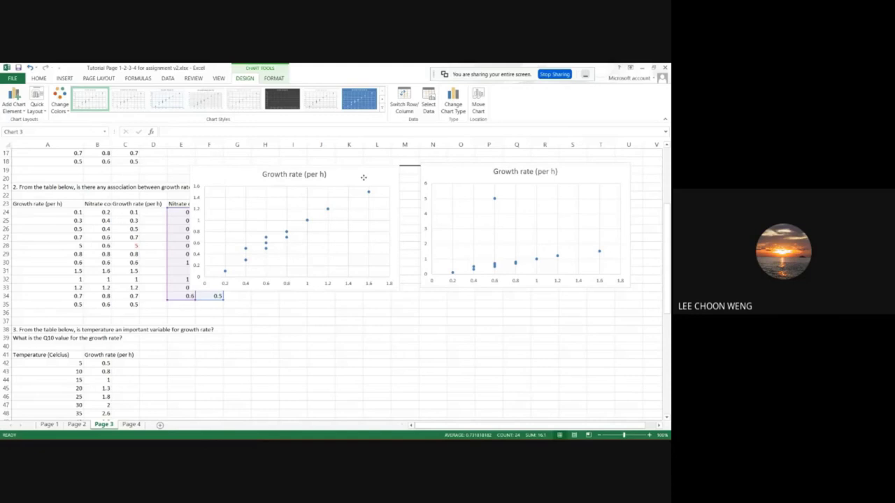
{"action": "left_click_drag", "start_coordinate": [363, 177], "coordinate": [421, 299]}
{"action": "left_click_drag", "start_coordinate": [477, 170], "coordinate": [295, 158]}
{"action": "left_click_drag", "start_coordinate": [404, 297], "coordinate": [394, 284]}
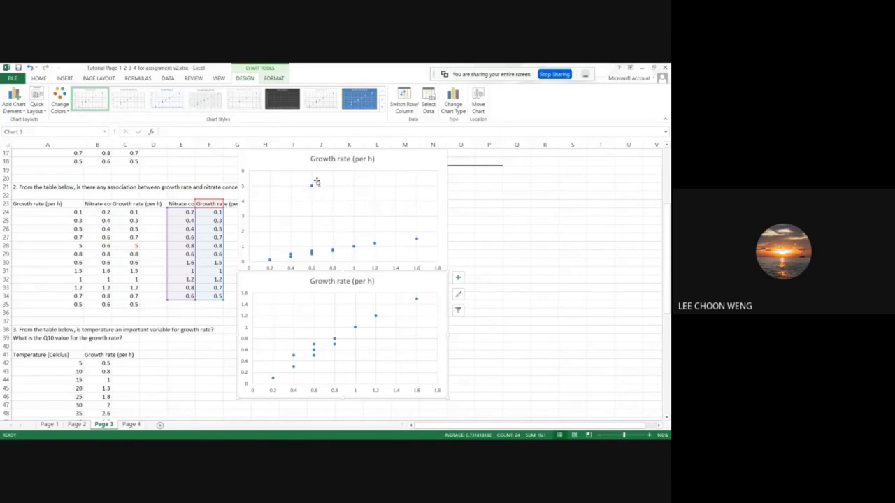
{"action": "mouse_move", "coordinate": [312, 188]}
{"action": "left_click", "coordinate": [397, 164]}
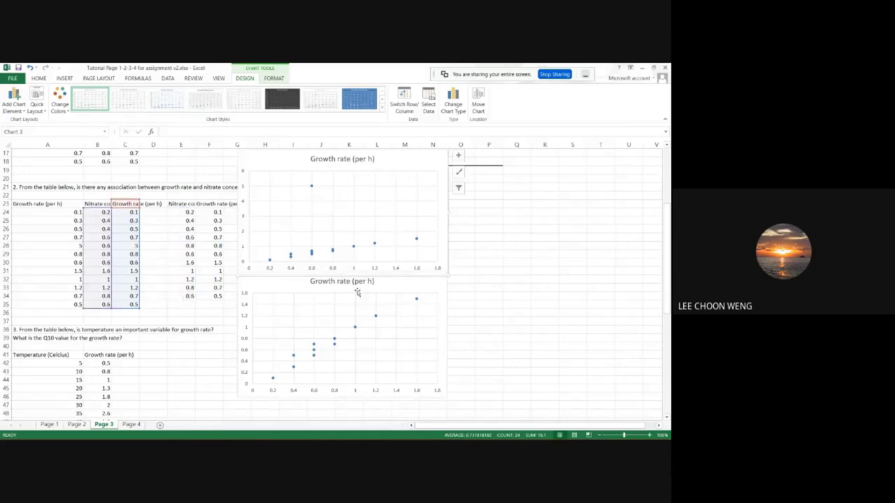
{"action": "left_click", "coordinate": [334, 341]}
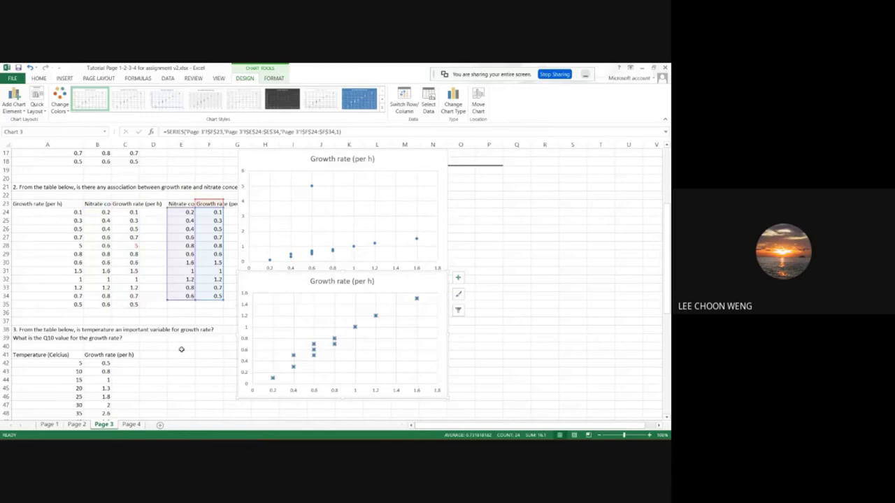
Copy the nitrate concentration and growth rate table in E23:F34, including its headers, and switch to PAST.
{"action": "left_click", "coordinate": [186, 316]}
{"action": "left_click_drag", "start_coordinate": [181, 203], "coordinate": [225, 301]}
{"action": "key", "text": "ctrl+c"}
{"action": "mouse_move", "coordinate": [273, 434]}
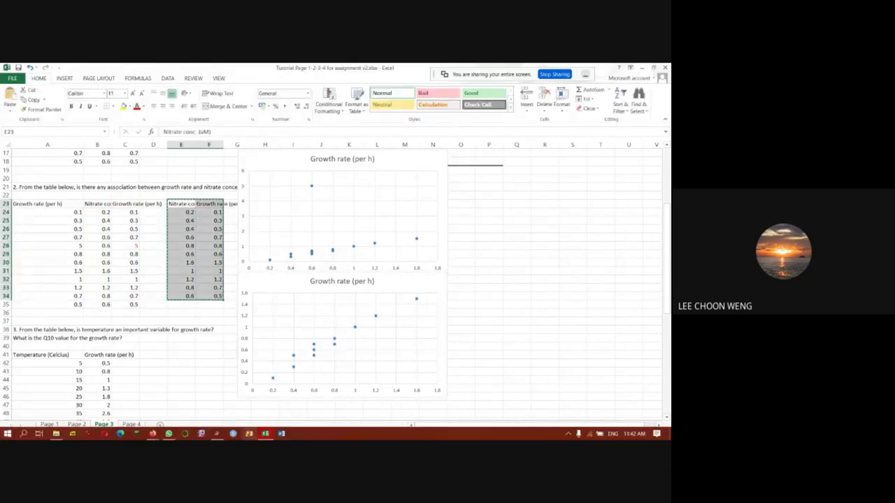
{"action": "left_click", "coordinate": [217, 433]}
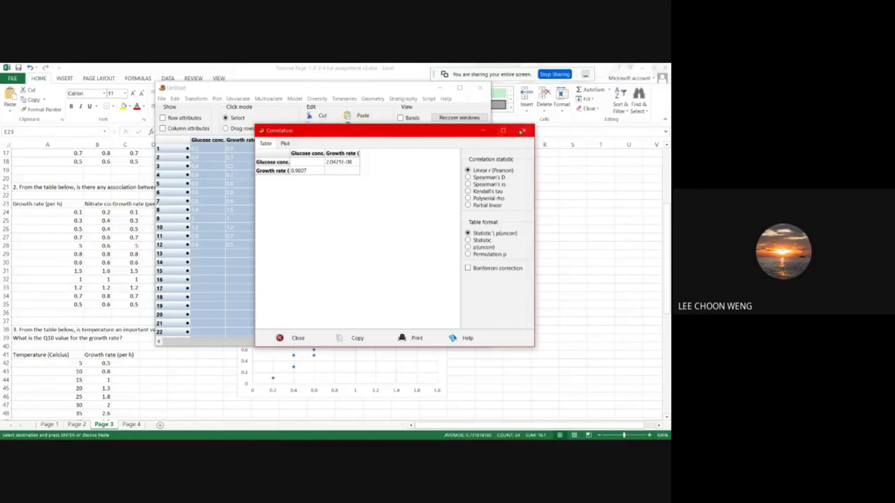
Close the old glucose correlation results and start a new empty data sheet, discarding the unsaved data.
{"action": "left_click", "coordinate": [523, 130]}
{"action": "left_click", "coordinate": [161, 98]}
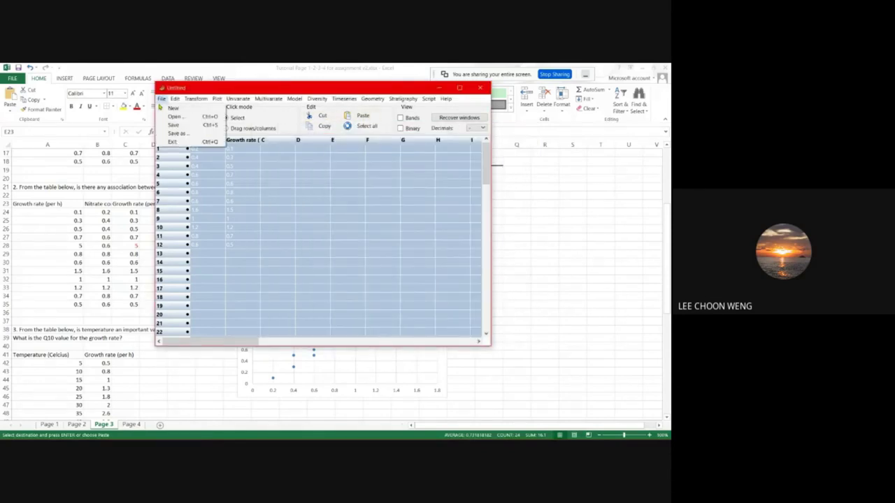
{"action": "left_click", "coordinate": [168, 108]}
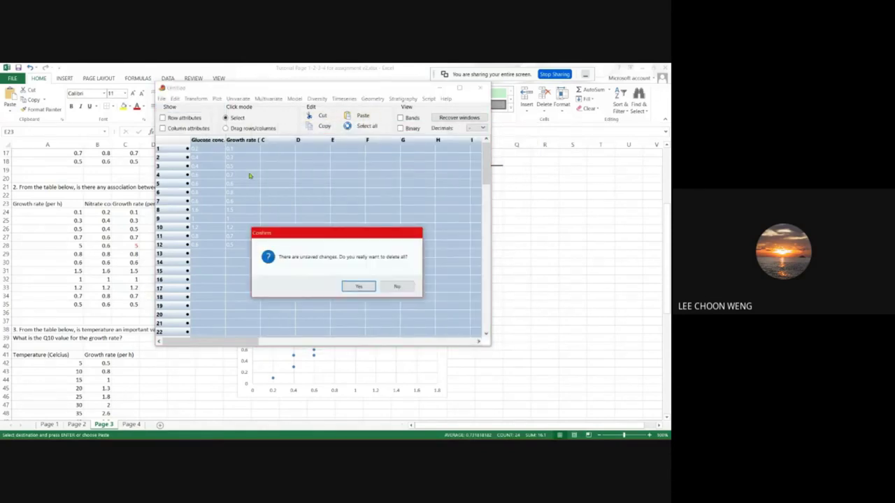
{"action": "left_click", "coordinate": [355, 286]}
Paste the copied table from the first column's Name row, showing column attributes only while pasting.
{"action": "left_click", "coordinate": [187, 129]}
{"action": "left_click", "coordinate": [207, 159]}
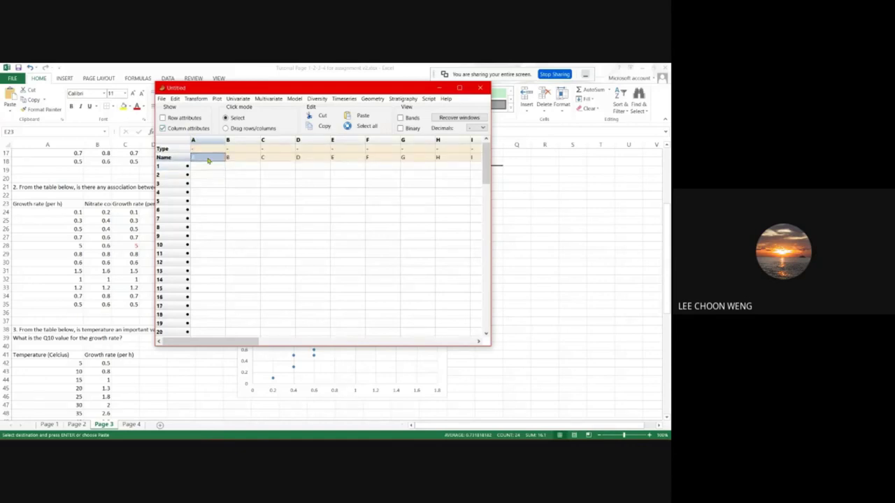
{"action": "key", "text": "ctrl+v"}
{"action": "left_click", "coordinate": [184, 129]}
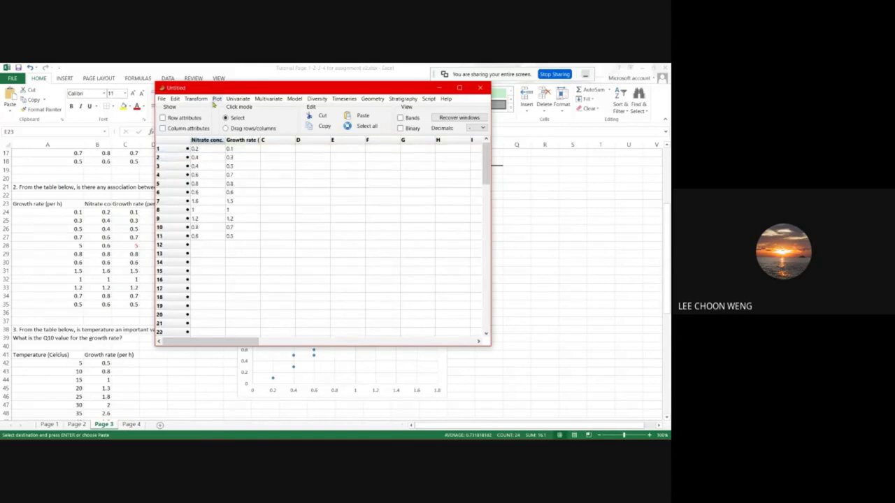
Run a linear r (Pearson) correlation on the nitrate concentration and growth rate data and set its results beside the data.
{"action": "key", "text": "ctrl+a"}
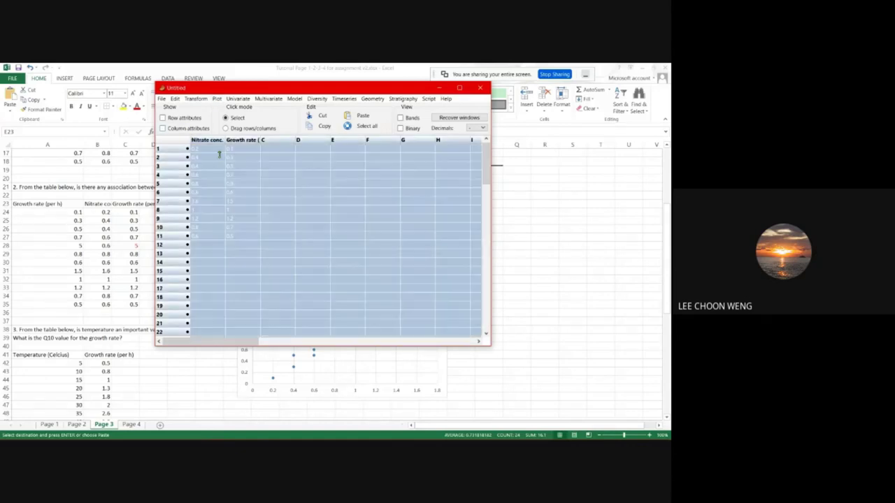
{"action": "left_click", "coordinate": [228, 99]}
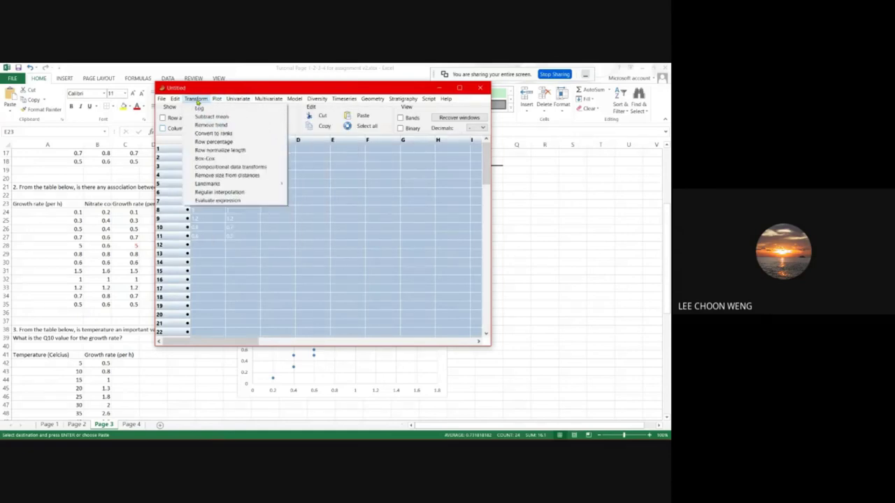
{"action": "left_click", "coordinate": [246, 141]}
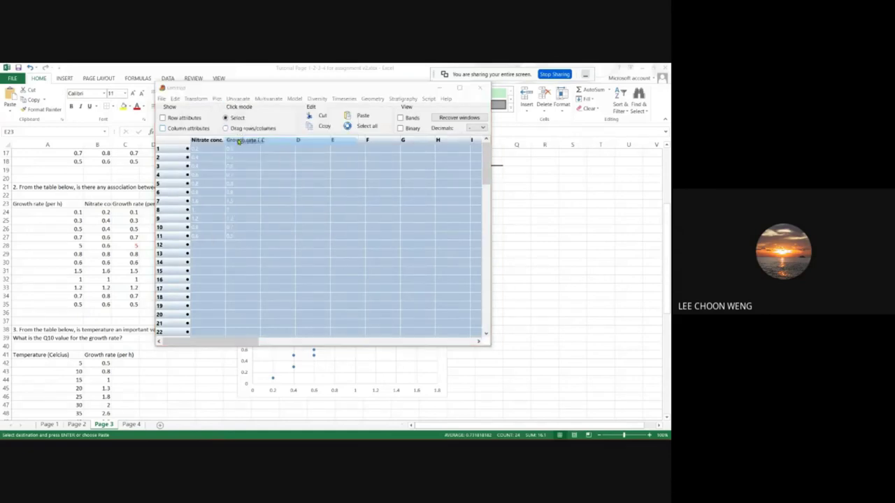
{"action": "left_click_drag", "start_coordinate": [147, 84], "coordinate": [474, 162]}
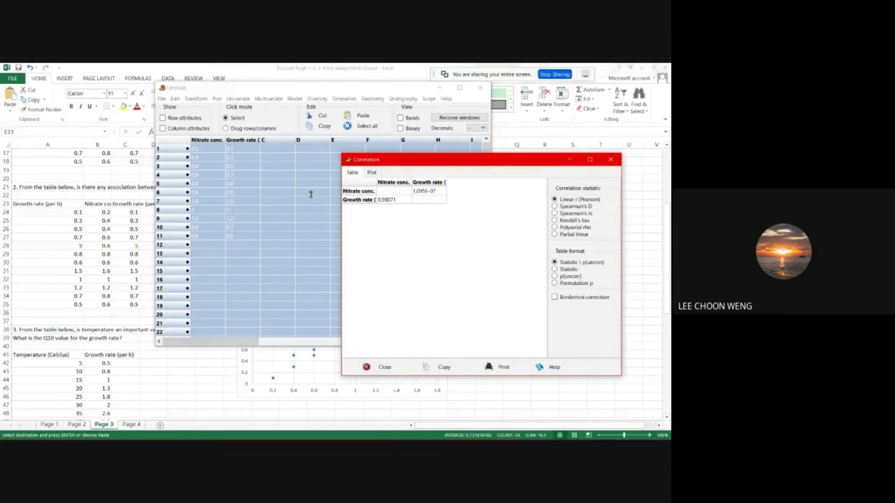
Plot growth rate against nitrate concentration as an XY graph from data rows 1 to 11.
{"action": "left_click", "coordinate": [294, 208]}
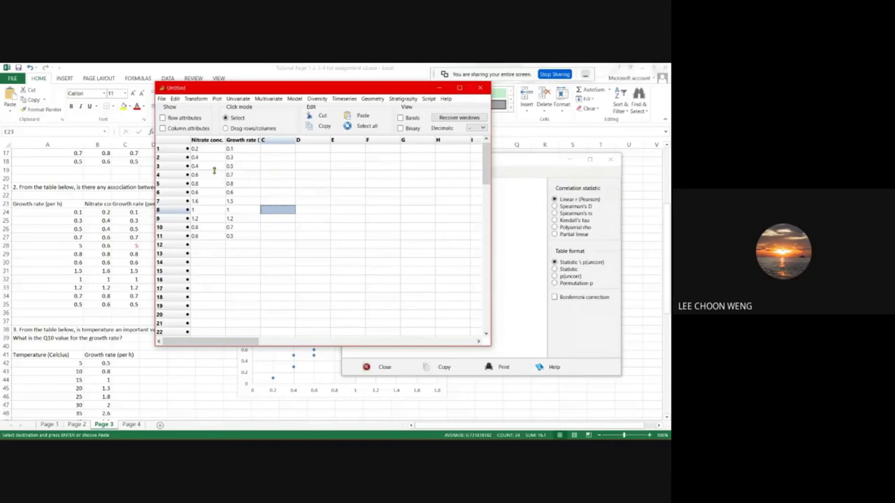
{"action": "left_click_drag", "start_coordinate": [245, 238], "coordinate": [197, 137]}
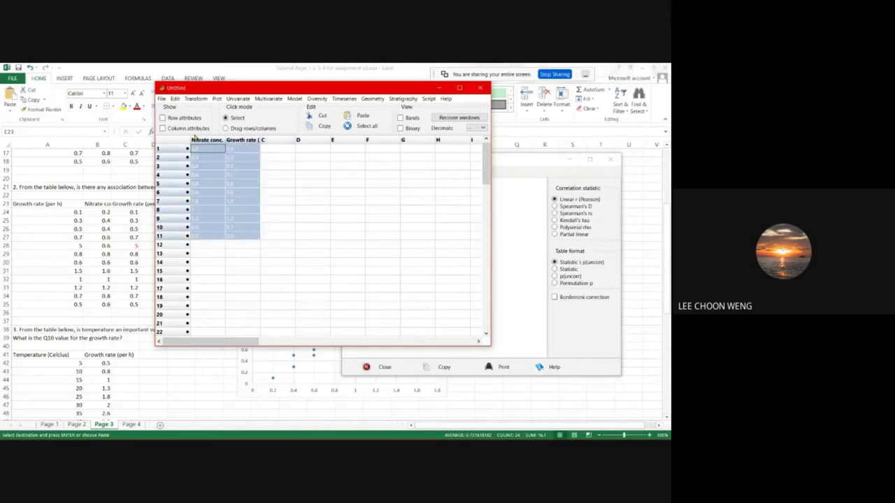
{"action": "left_click", "coordinate": [218, 99]}
{"action": "left_click", "coordinate": [233, 116]}
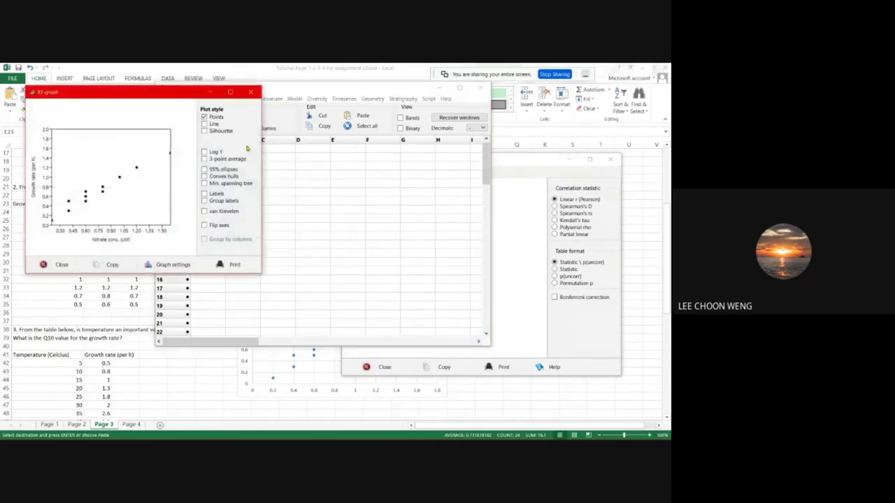
{"action": "left_click_drag", "start_coordinate": [167, 96], "coordinate": [360, 125]}
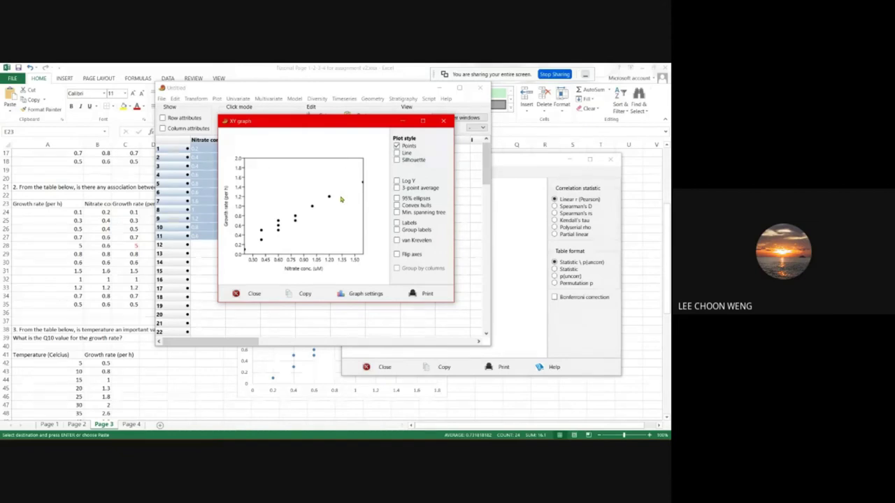
Close the XY graph, quit PAST without saving the data, and return to the Excel workbook.
{"action": "left_click", "coordinate": [442, 121]}
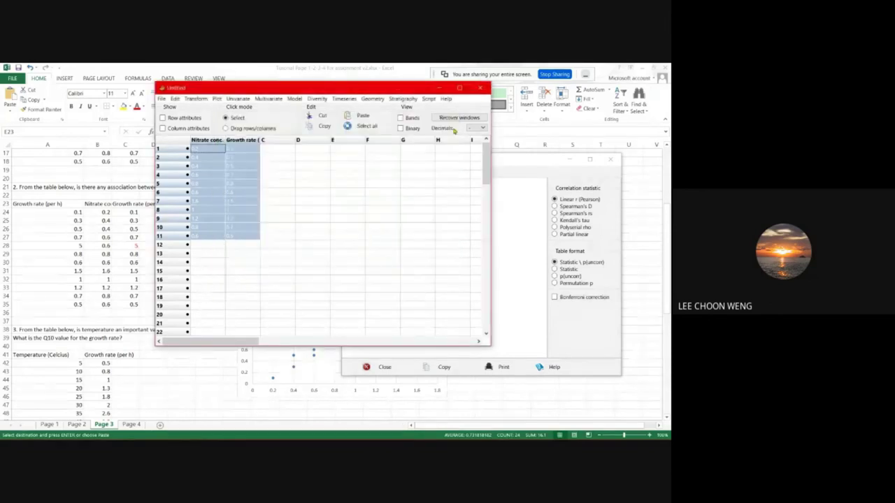
{"action": "left_click", "coordinate": [481, 90]}
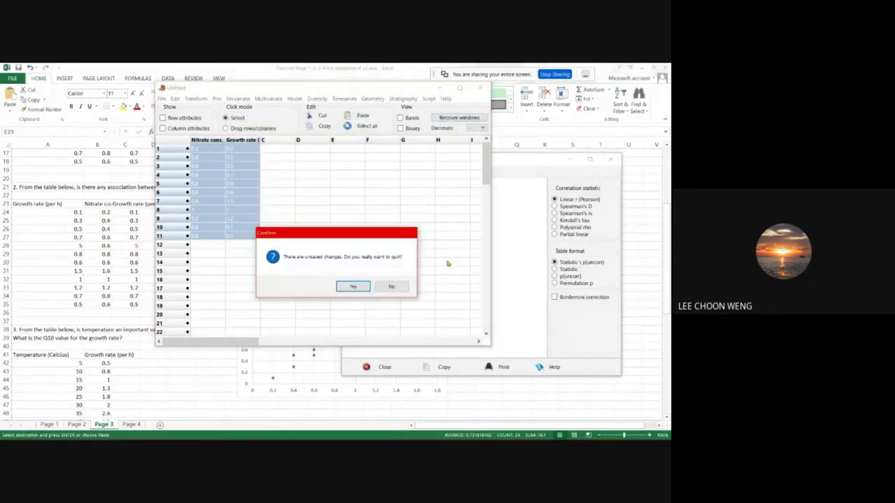
{"action": "left_click", "coordinate": [396, 287]}
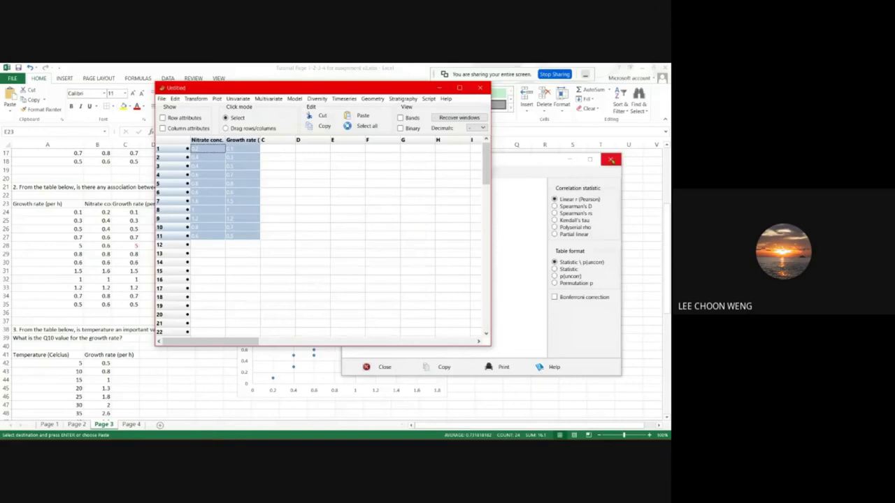
{"action": "left_click", "coordinate": [480, 88]}
{"action": "left_click", "coordinate": [353, 287]}
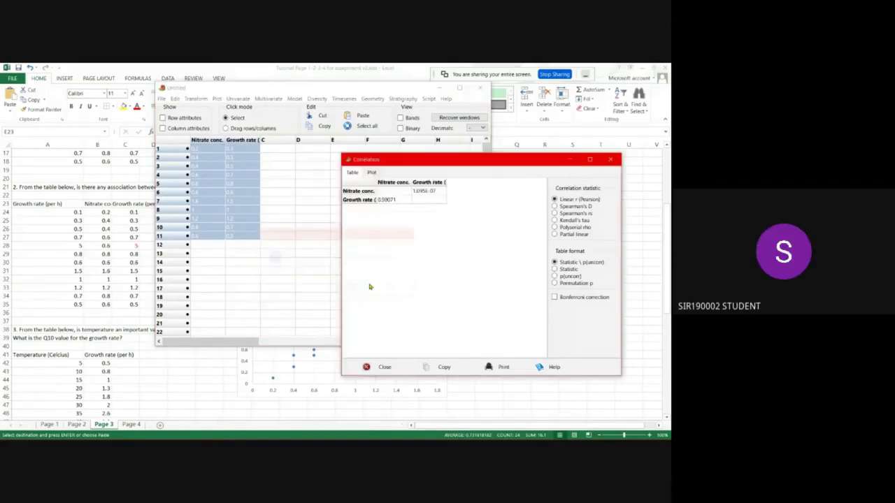
{"action": "left_click", "coordinate": [489, 228]}
Move the lower growth rate chart up beside the upper one to free the space next to question 3's table.
{"action": "scroll", "coordinate": [490, 255], "scroll_direction": "down", "scroll_amount": 5}
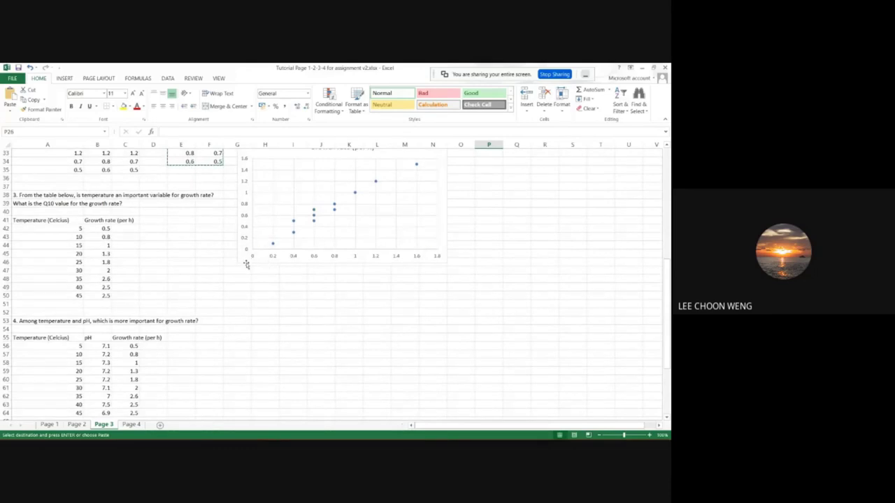
{"action": "scroll", "coordinate": [413, 294], "scroll_direction": "up", "scroll_amount": 5}
{"action": "left_click_drag", "start_coordinate": [405, 281], "coordinate": [616, 158]}
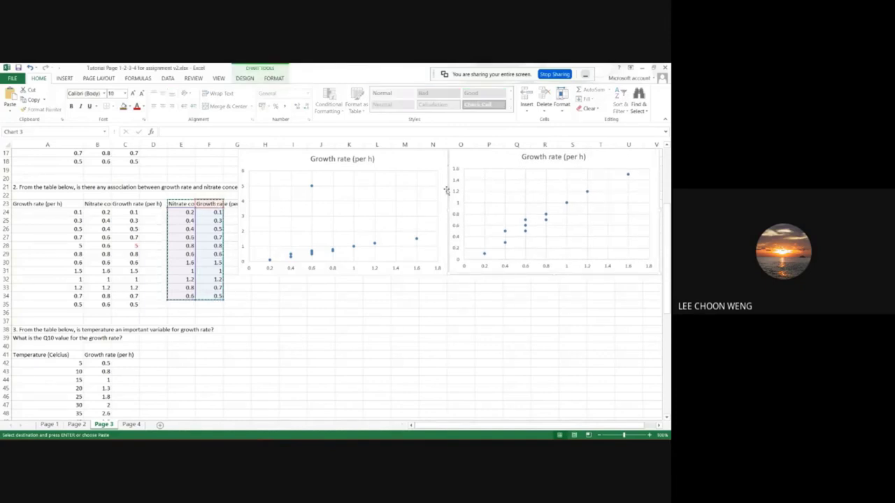
Open the Data Analysis Regression tool for question 3's temperature and growth rate table.
{"action": "scroll", "coordinate": [498, 333], "scroll_direction": "down", "scroll_amount": 5}
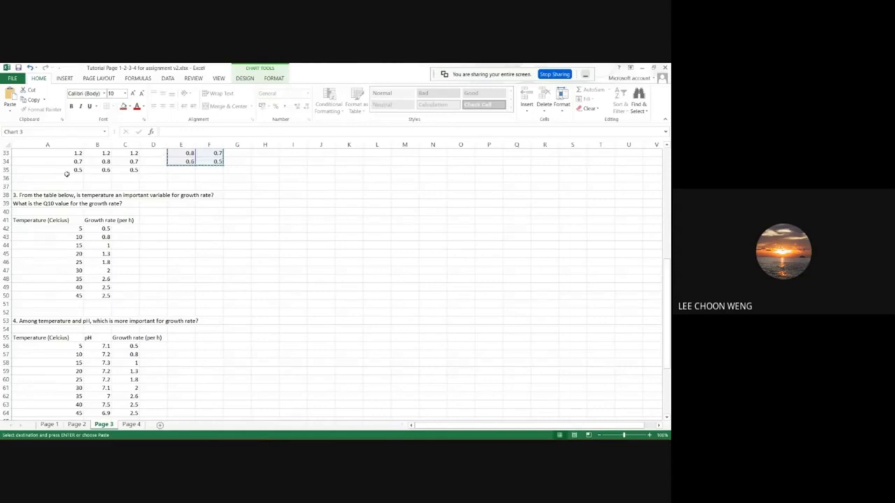
{"action": "left_click", "coordinate": [70, 232]}
{"action": "left_click", "coordinate": [70, 240]}
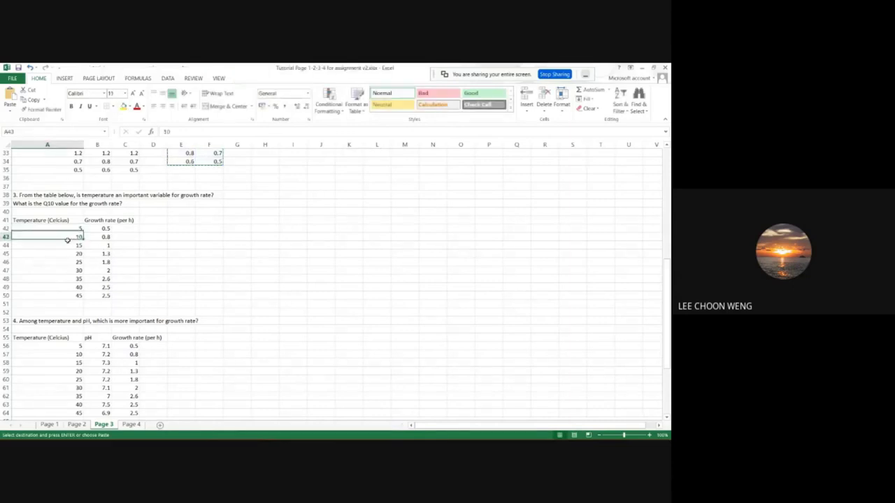
{"action": "left_click", "coordinate": [73, 256]}
{"action": "left_click", "coordinate": [72, 296]}
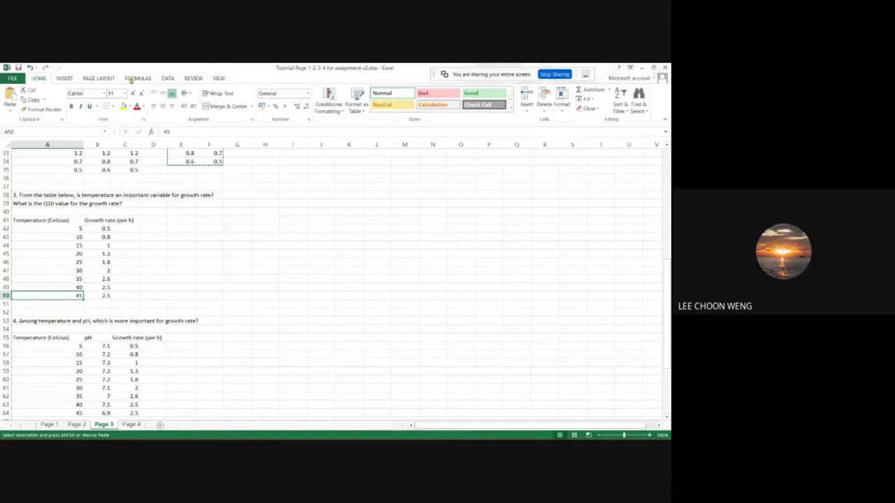
{"action": "left_click", "coordinate": [167, 78]}
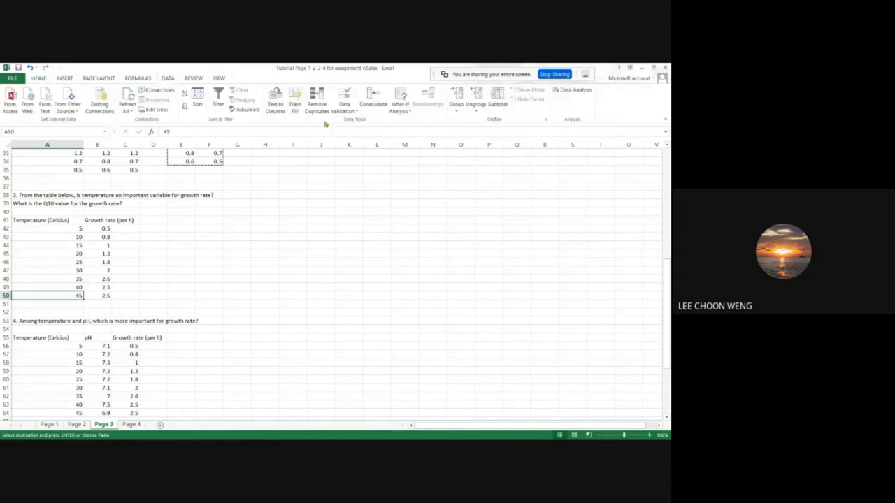
{"action": "left_click", "coordinate": [574, 89]}
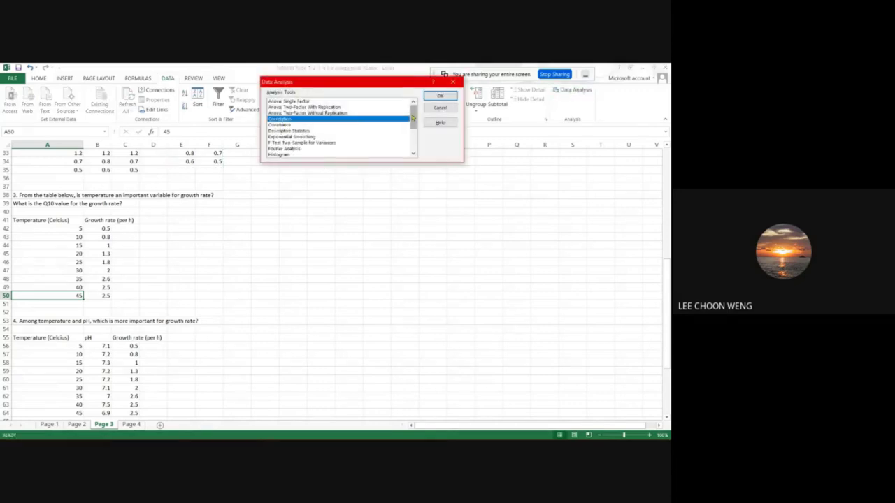
{"action": "scroll", "coordinate": [407, 119], "scroll_direction": "down", "scroll_amount": 3}
{"action": "left_click", "coordinate": [292, 127]}
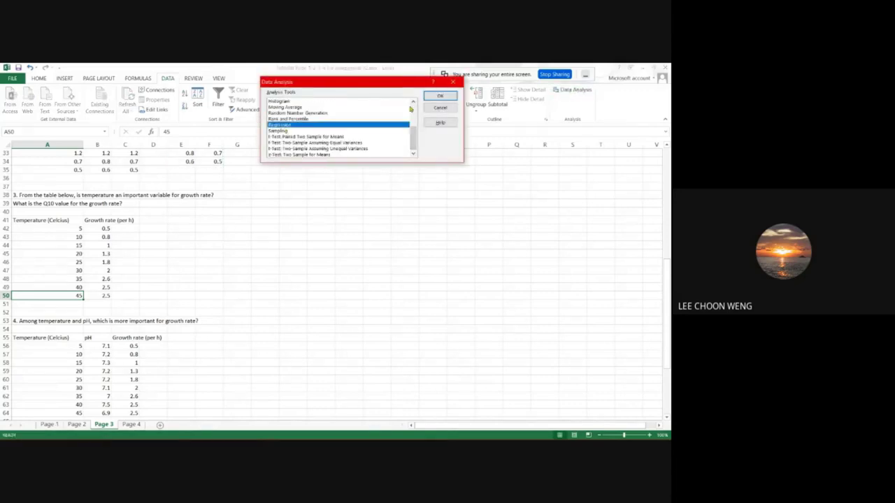
{"action": "left_click", "coordinate": [440, 96]}
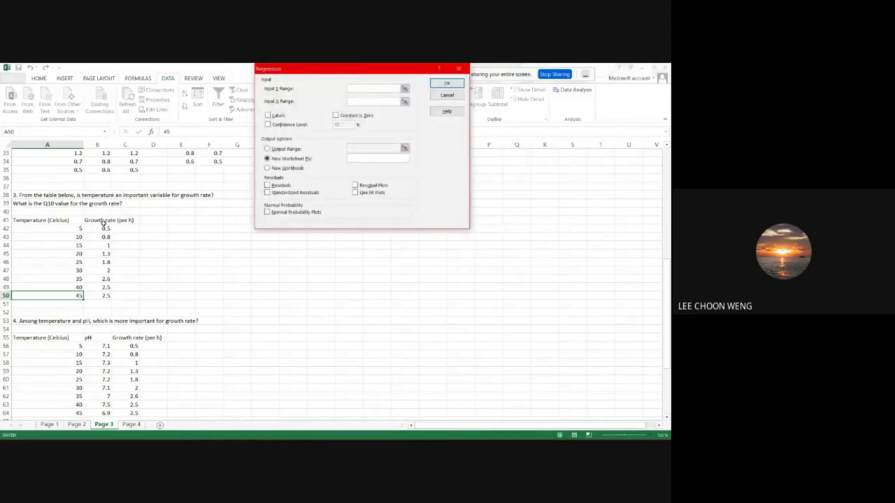
Set the regression's Y range to B41:B50 and X range to A41:A50, with labels included.
{"action": "left_click_drag", "start_coordinate": [103, 221], "coordinate": [95, 295]}
{"action": "left_click", "coordinate": [352, 100]}
{"action": "left_click_drag", "start_coordinate": [75, 218], "coordinate": [79, 296]}
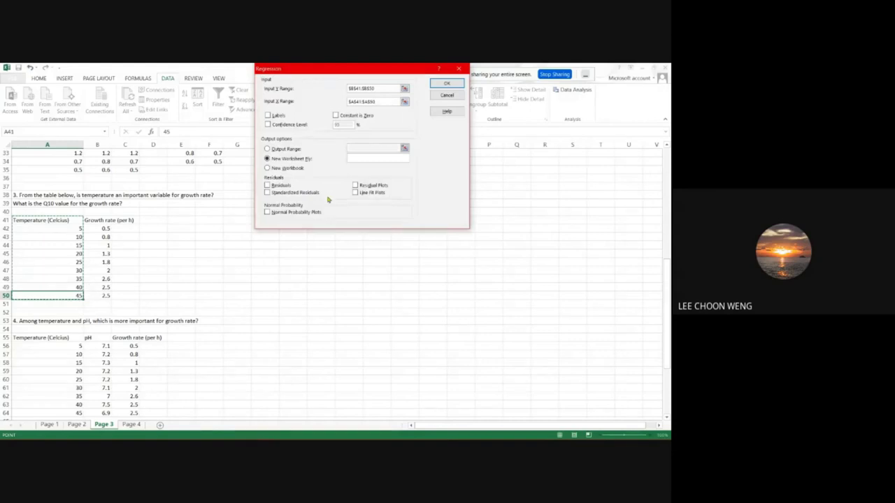
{"action": "left_click", "coordinate": [277, 117]}
Set the regression's output range to G36 on the same sheet and run the analysis.
{"action": "left_click", "coordinate": [279, 149]}
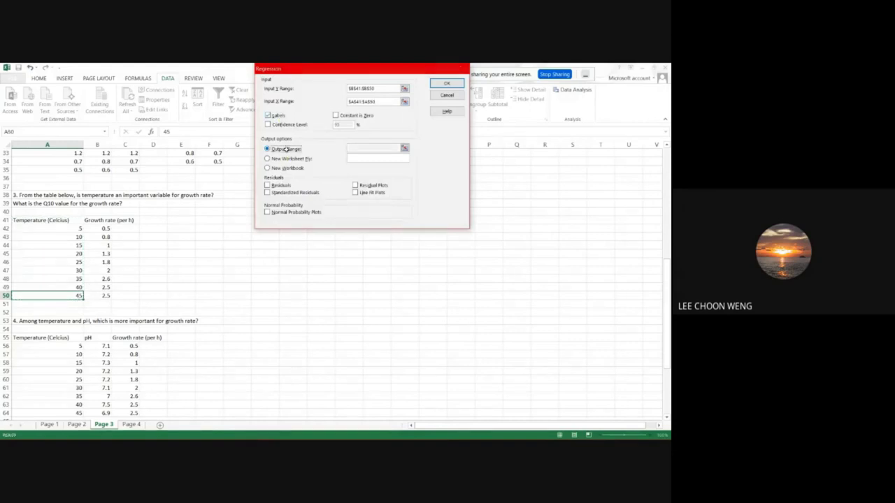
{"action": "left_click", "coordinate": [234, 177]}
{"action": "left_click", "coordinate": [650, 383]}
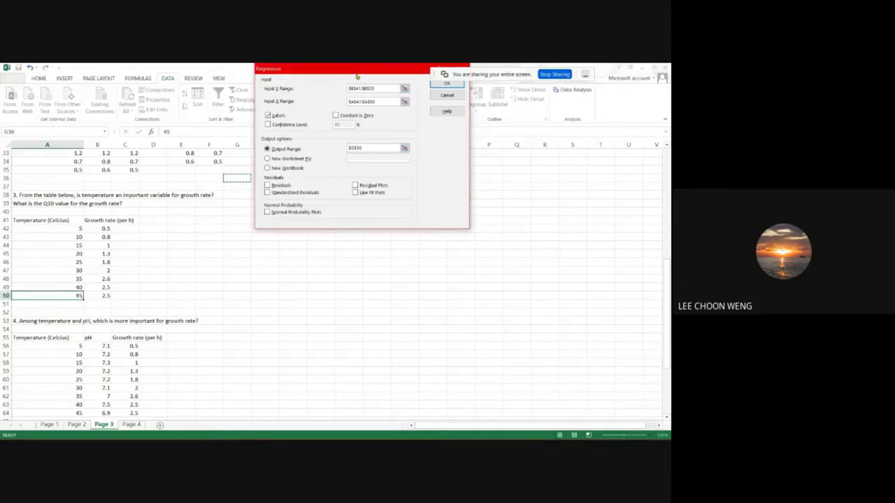
{"action": "left_click_drag", "start_coordinate": [356, 75], "coordinate": [311, 94]}
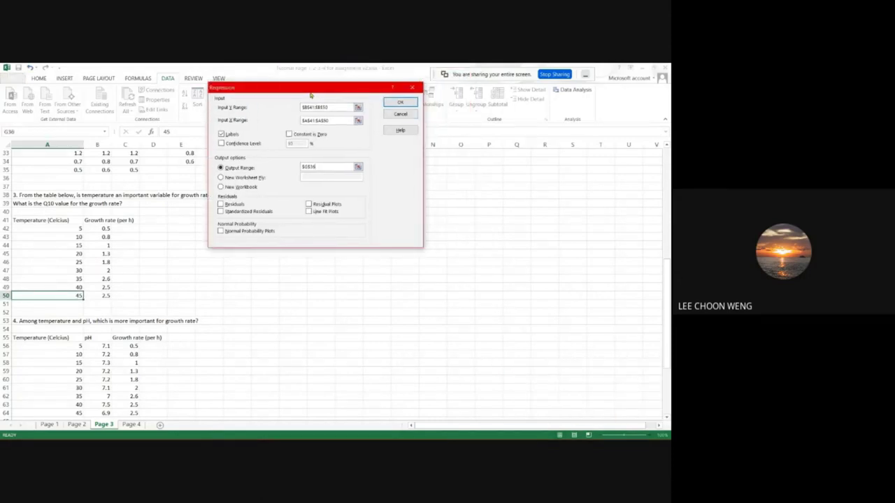
{"action": "left_click", "coordinate": [400, 103]}
{"action": "left_click", "coordinate": [650, 382]}
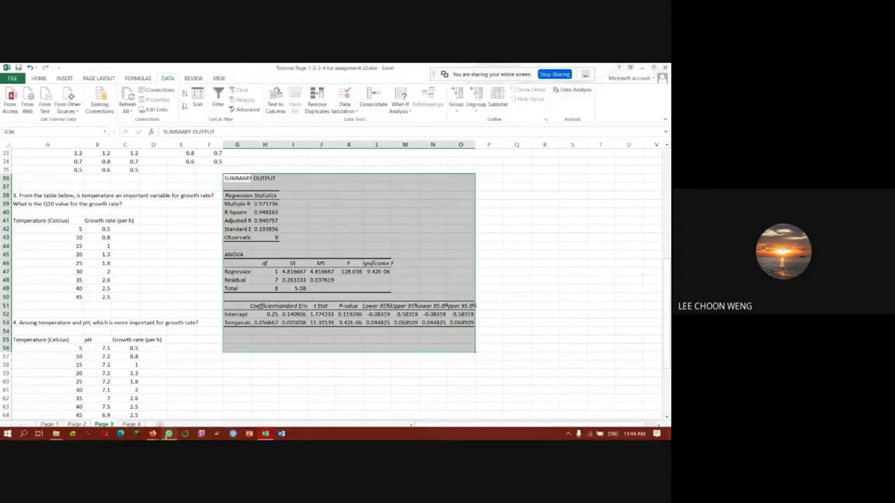
Close the WhatsApp window and return to the Page 3 worksheet.
{"action": "right_click", "coordinate": [168, 433]}
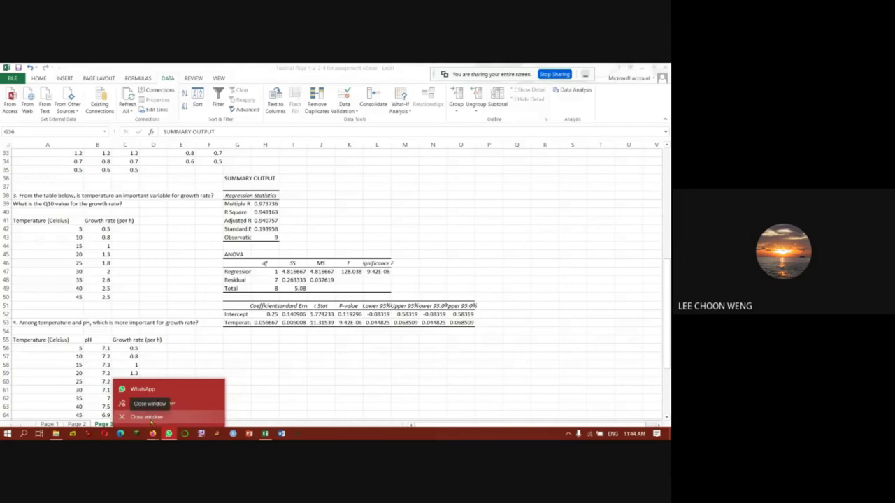
{"action": "left_click", "coordinate": [148, 417]}
{"action": "left_click", "coordinate": [322, 369]}
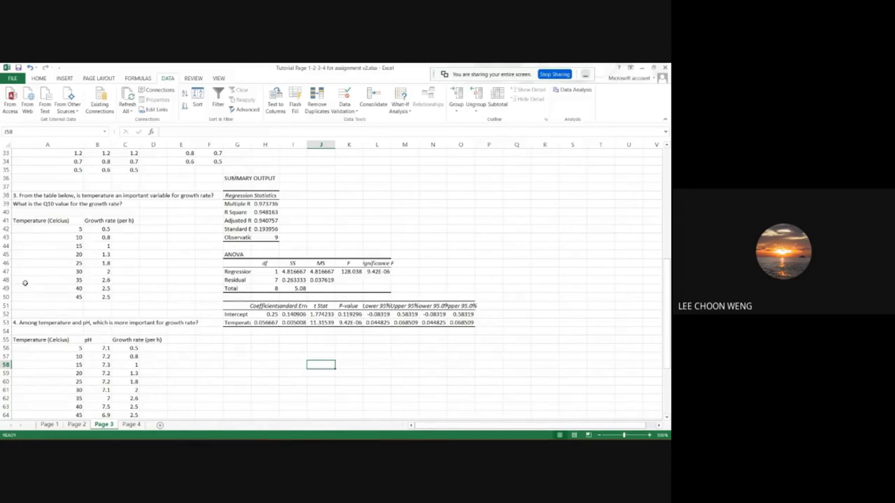
Insert a scatter chart of question 3's temperature and growth rate data in A41:B50 and place it beside the regression output.
{"action": "left_click_drag", "start_coordinate": [43, 221], "coordinate": [97, 298]}
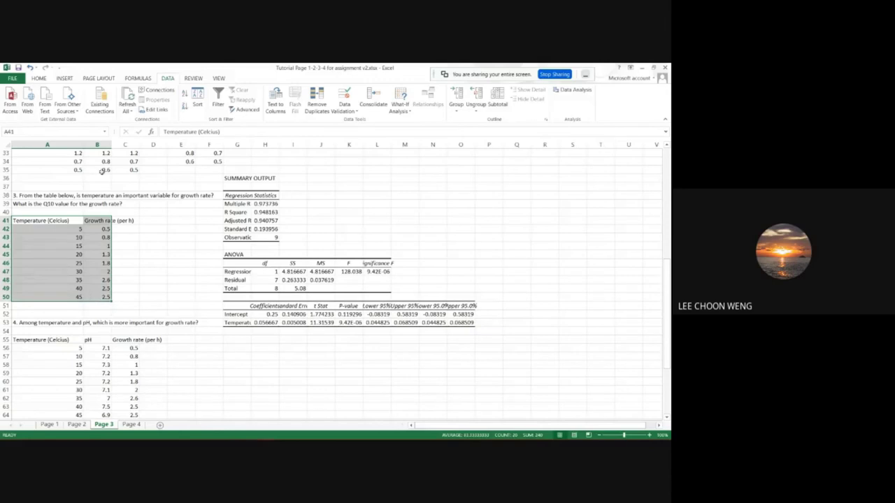
{"action": "left_click", "coordinate": [64, 78]}
{"action": "left_click", "coordinate": [276, 109]}
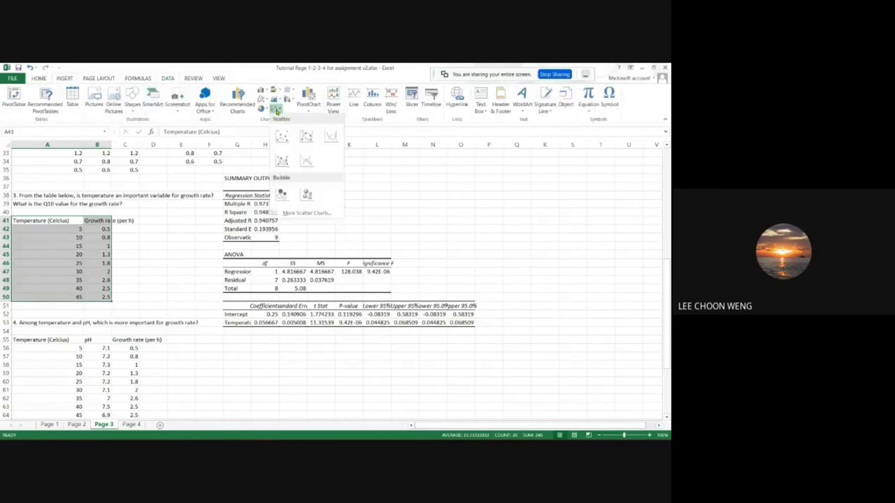
{"action": "left_click", "coordinate": [280, 135]}
{"action": "mouse_move", "coordinate": [289, 233]}
{"action": "left_mouse_down"}
{"action": "mouse_move", "coordinate": [491, 171]}
{"action": "mouse_move", "coordinate": [484, 163]}
{"action": "left_mouse_up"}
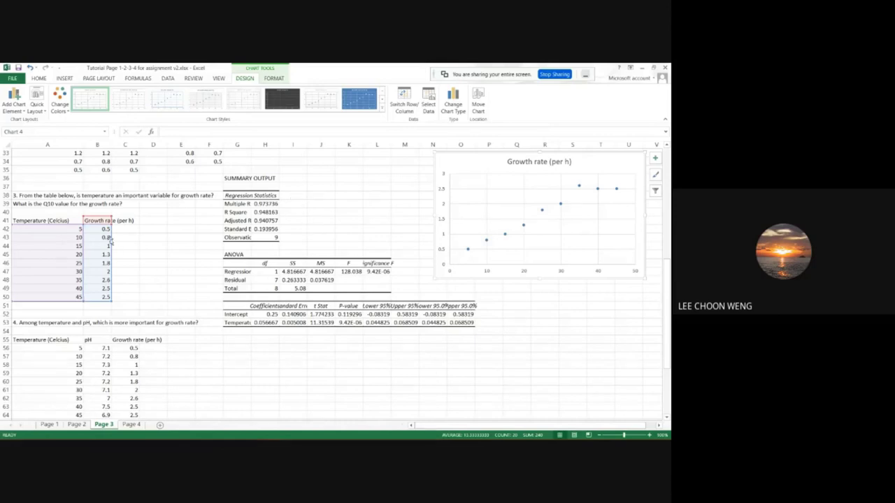
Check the df=n-2 note and data of question 1's correlation, and enter the note df=n-1 in J43 beside question 3's regression output.
{"action": "left_click", "coordinate": [274, 288]}
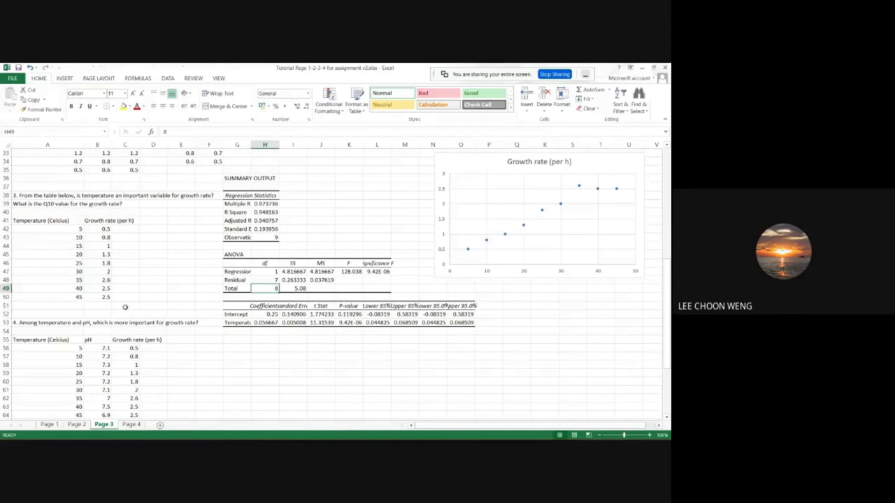
{"action": "left_click", "coordinate": [317, 239]}
{"action": "scroll", "coordinate": [499, 276], "scroll_direction": "up", "scroll_amount": 10}
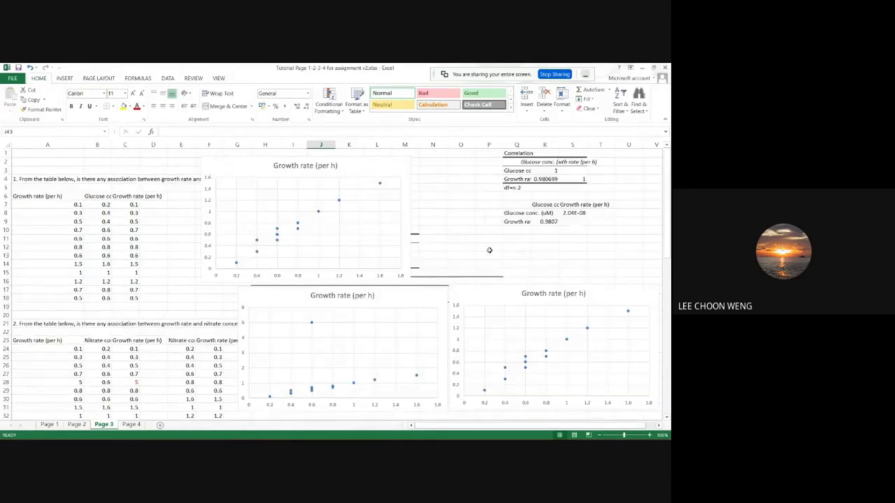
{"action": "left_click", "coordinate": [511, 189]}
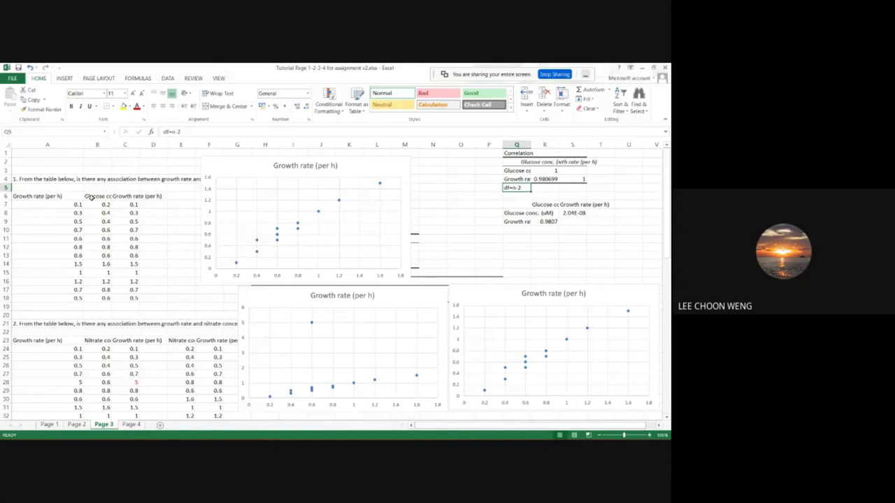
{"action": "left_click_drag", "start_coordinate": [105, 197], "coordinate": [121, 295]}
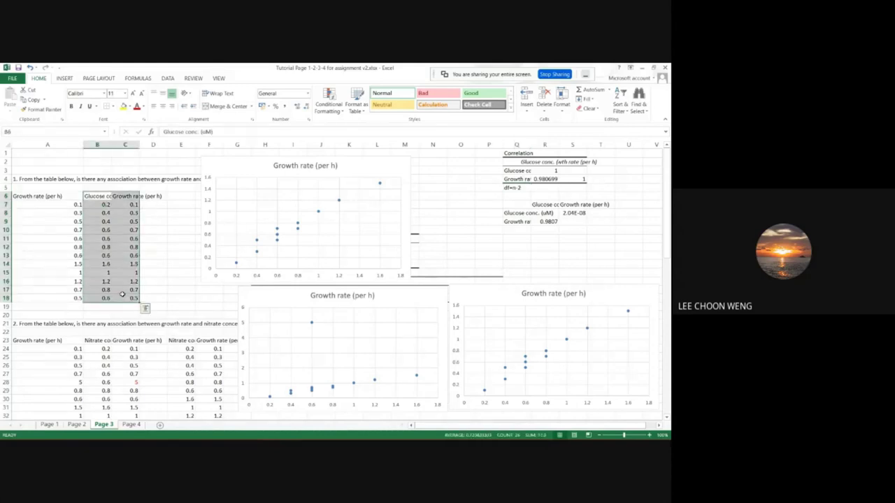
{"action": "scroll", "coordinate": [122, 295], "scroll_direction": "down", "scroll_amount": 10}
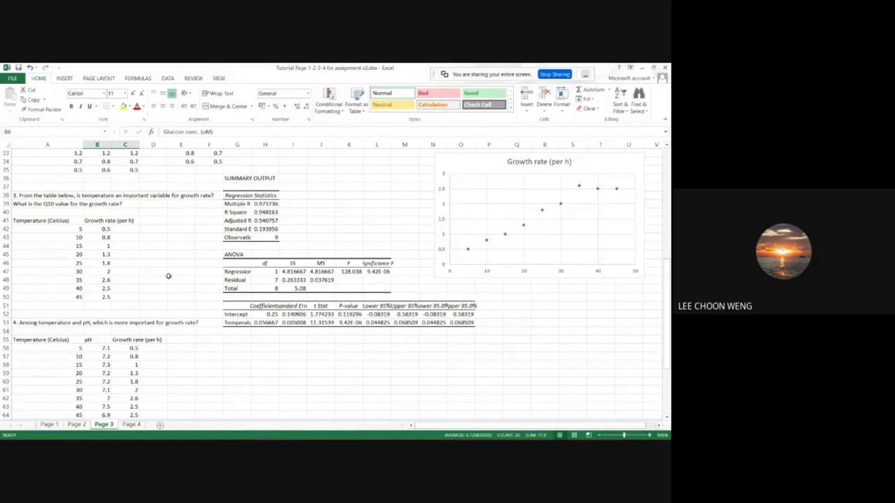
{"action": "left_click", "coordinate": [323, 236]}
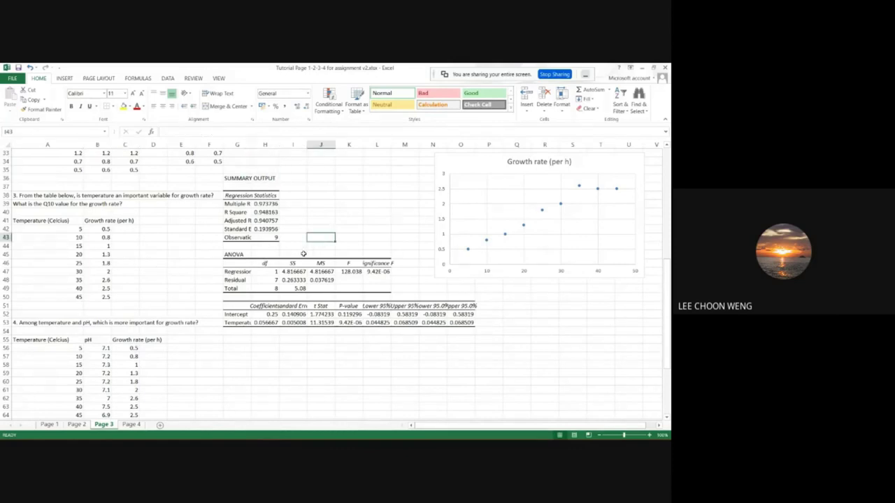
{"action": "type", "text": "df=n-1"}
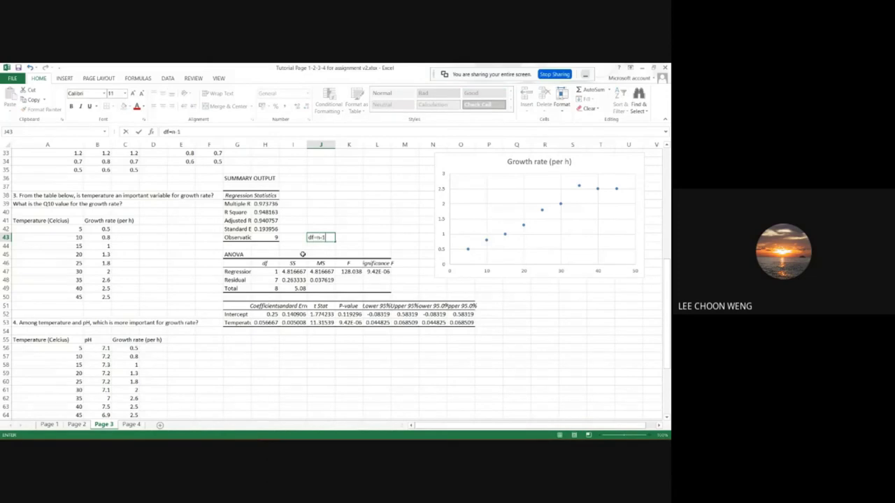
{"action": "left_click", "coordinate": [365, 246]}
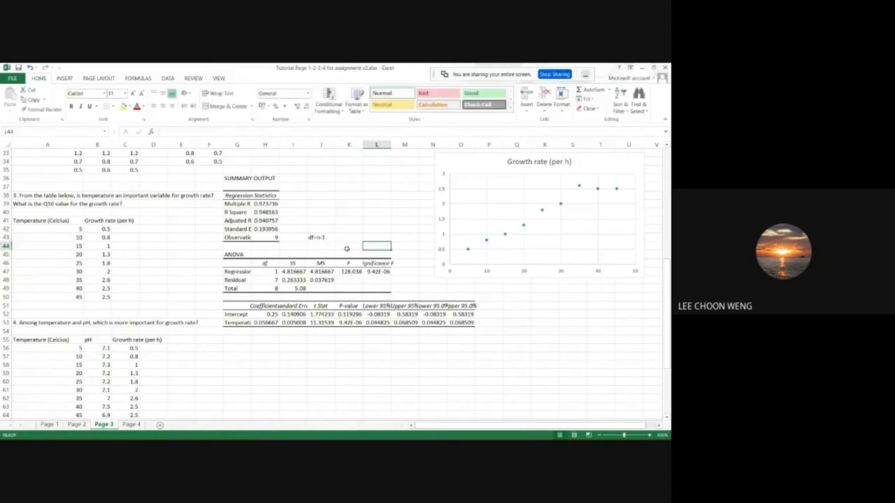
Examine question 3's growth rate and temperature columns against the regression's total df, F and Significance F values.
{"action": "left_click_drag", "start_coordinate": [96, 220], "coordinate": [93, 297]}
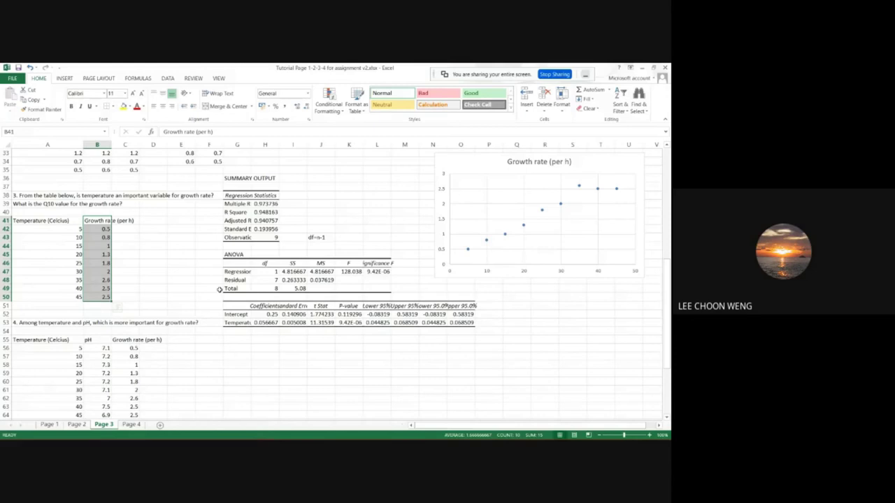
{"action": "left_click_drag", "start_coordinate": [42, 220], "coordinate": [68, 296]}
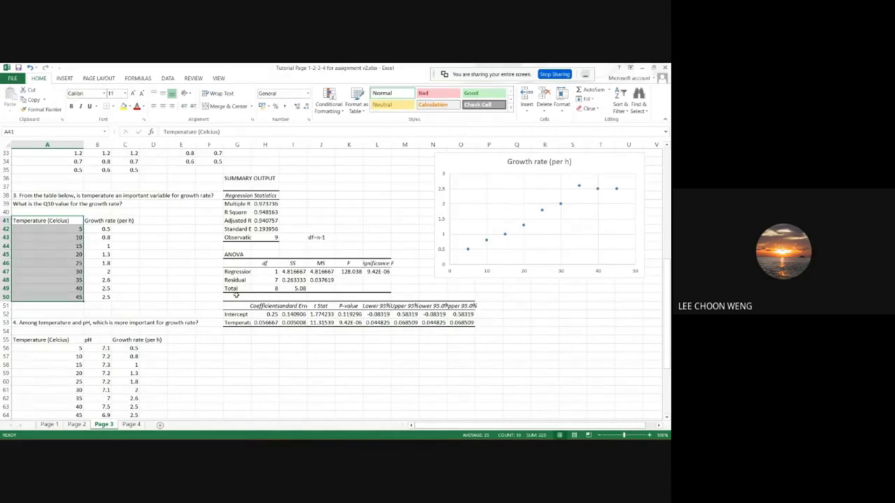
{"action": "left_click", "coordinate": [261, 289]}
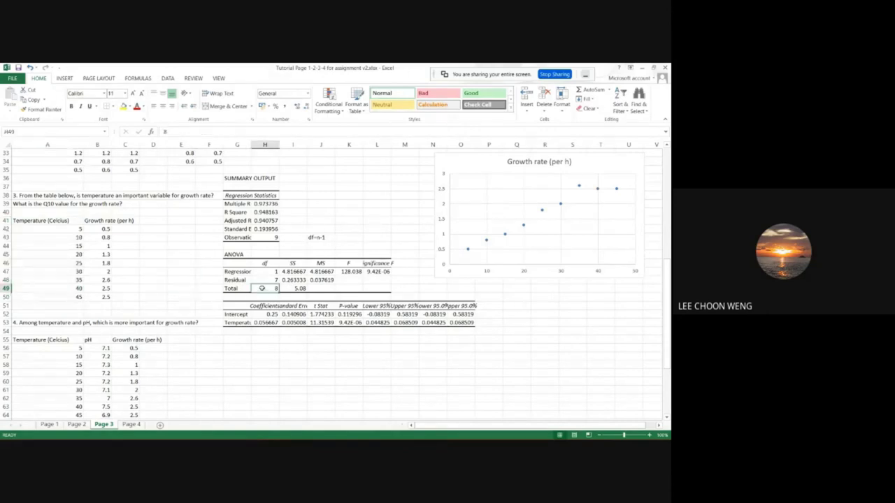
{"action": "left_click", "coordinate": [318, 238]}
{"action": "left_click", "coordinate": [269, 288]}
{"action": "left_click", "coordinate": [361, 354]}
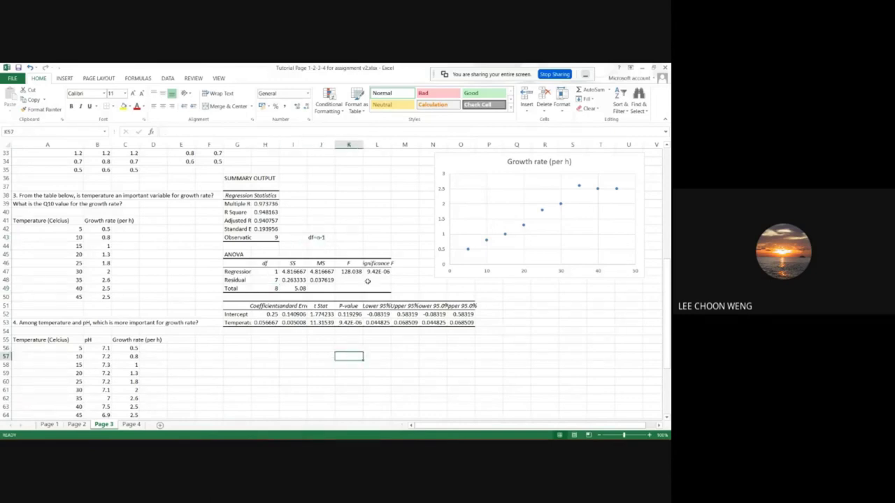
{"action": "left_click", "coordinate": [353, 271]}
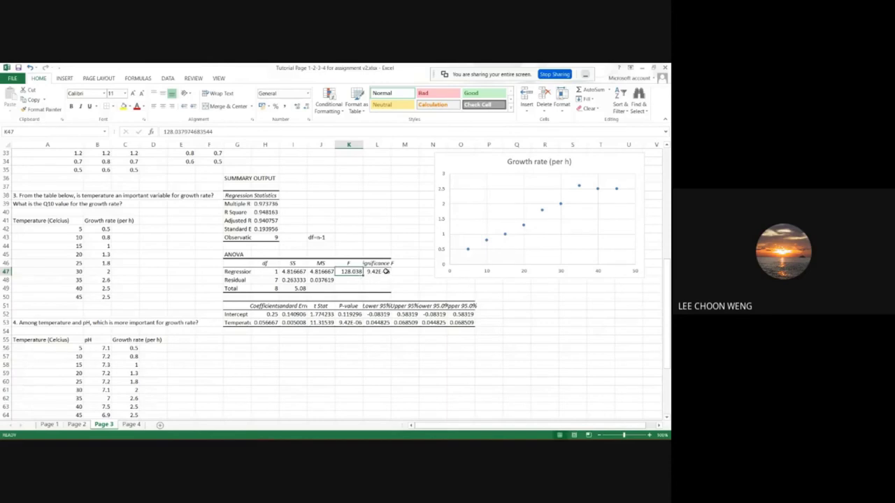
{"action": "left_click", "coordinate": [384, 272]}
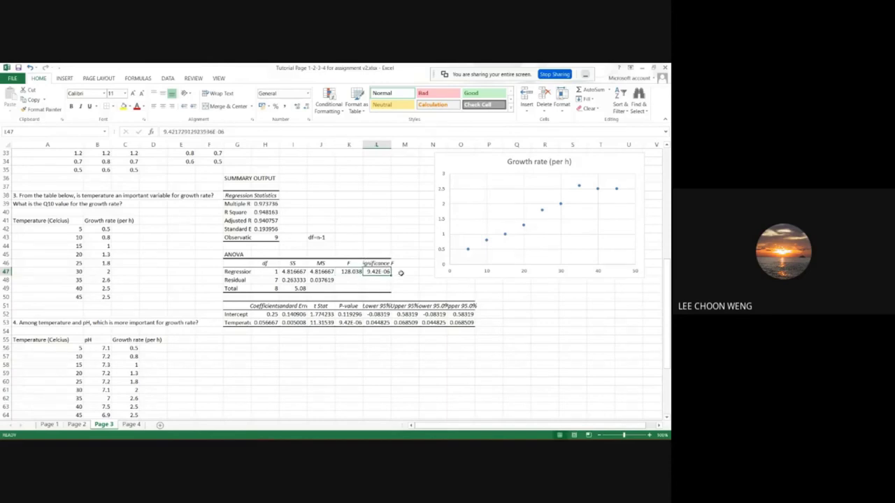
Make question 3's growth rate chart narrower and position it next to the regression statistics, above the coefficients table, checking Significance F.
{"action": "left_click_drag", "start_coordinate": [481, 175], "coordinate": [324, 177]}
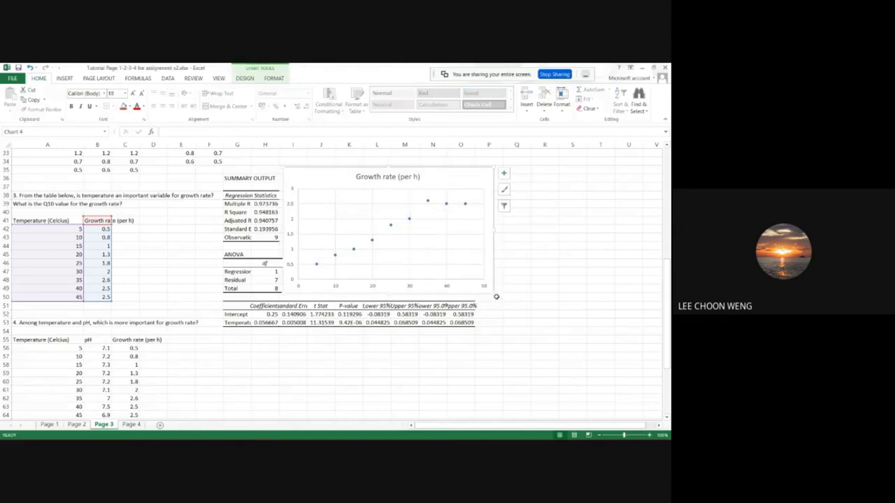
{"action": "left_click_drag", "start_coordinate": [489, 291], "coordinate": [466, 300]}
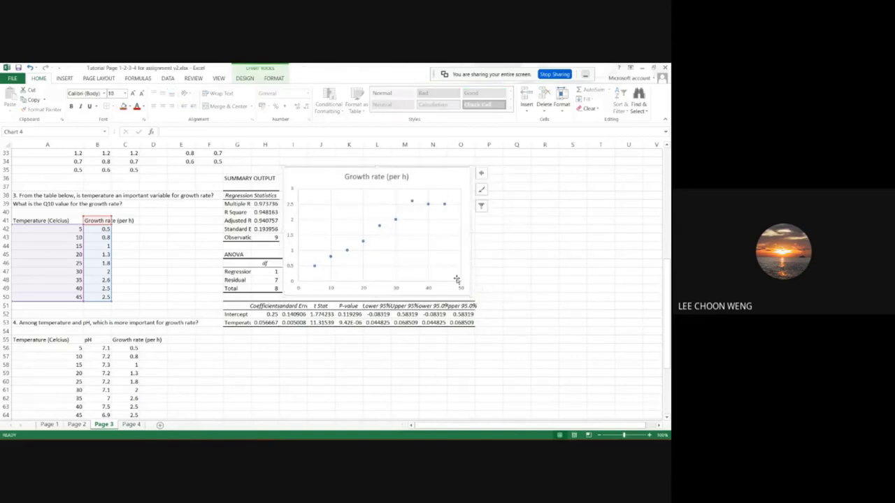
{"action": "mouse_move", "coordinate": [347, 255]}
{"action": "left_click_drag", "start_coordinate": [313, 182], "coordinate": [423, 180]}
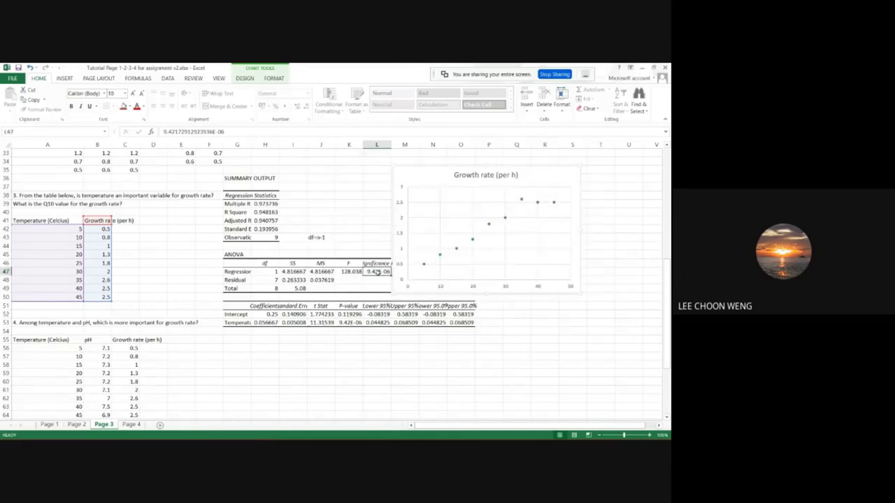
{"action": "left_click", "coordinate": [377, 272]}
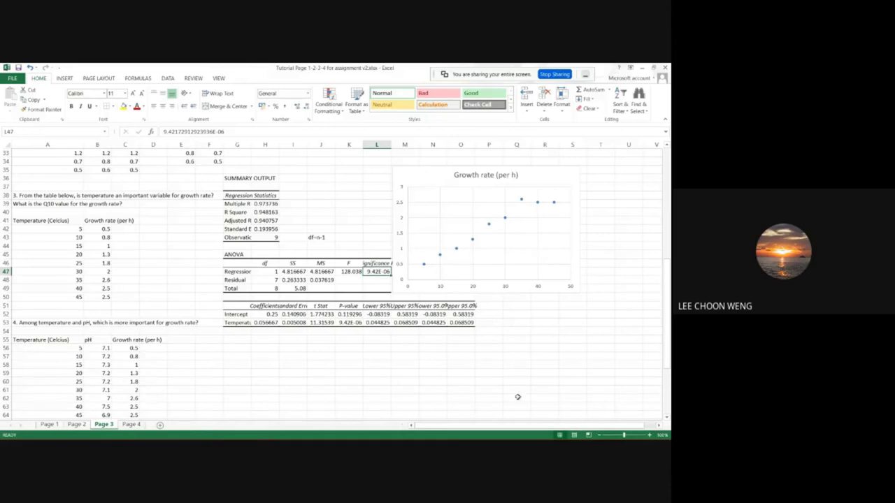
{"action": "left_click_drag", "start_coordinate": [442, 181], "coordinate": [336, 179]}
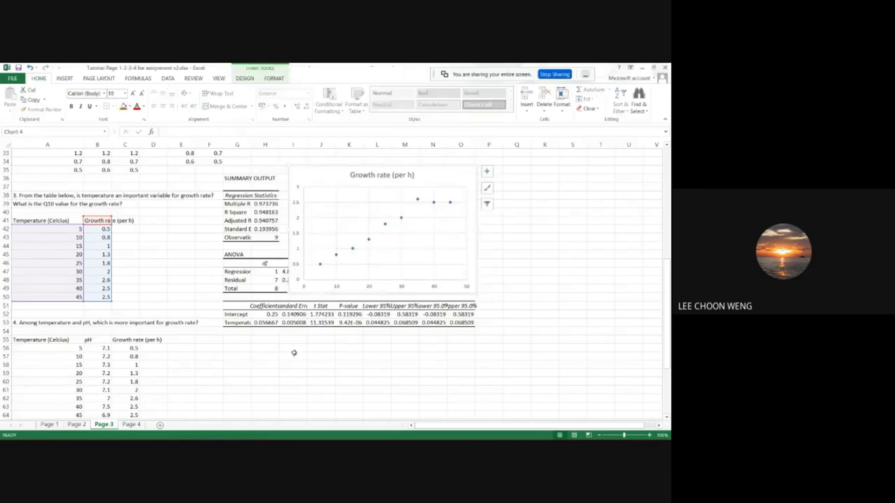
Add a linear trendline to question 3's chart with its equation and R-squared value displayed, and move that label above the plot.
{"action": "left_click", "coordinate": [268, 323]}
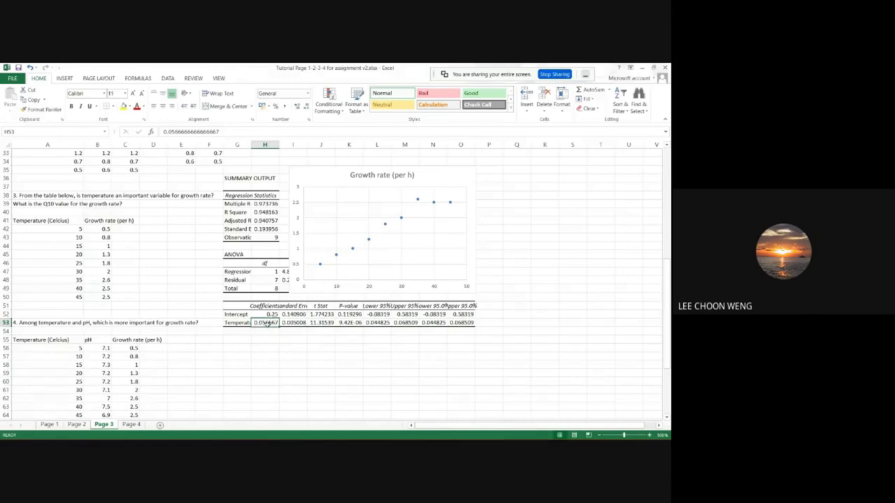
{"action": "right_click", "coordinate": [354, 251]}
{"action": "left_click", "coordinate": [381, 308]}
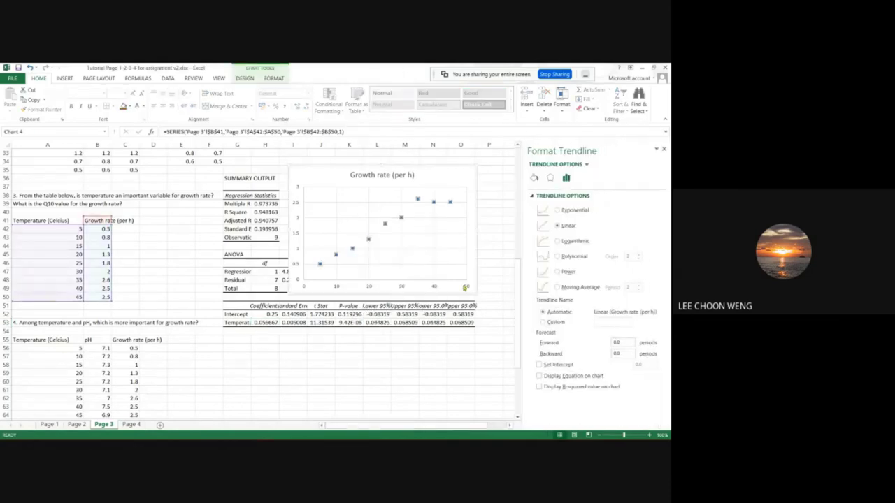
{"action": "left_click", "coordinate": [552, 376]}
{"action": "left_click", "coordinate": [555, 386]}
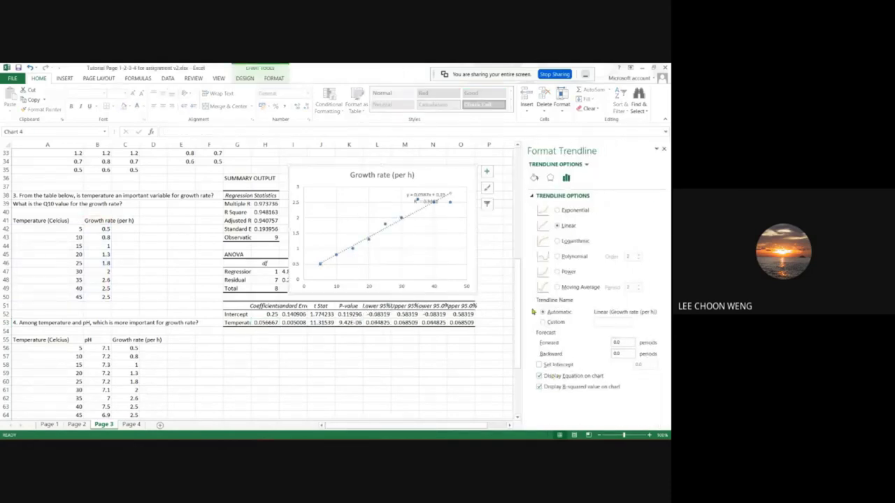
{"action": "left_click", "coordinate": [664, 149]}
{"action": "left_click_drag", "start_coordinate": [435, 201], "coordinate": [455, 181]}
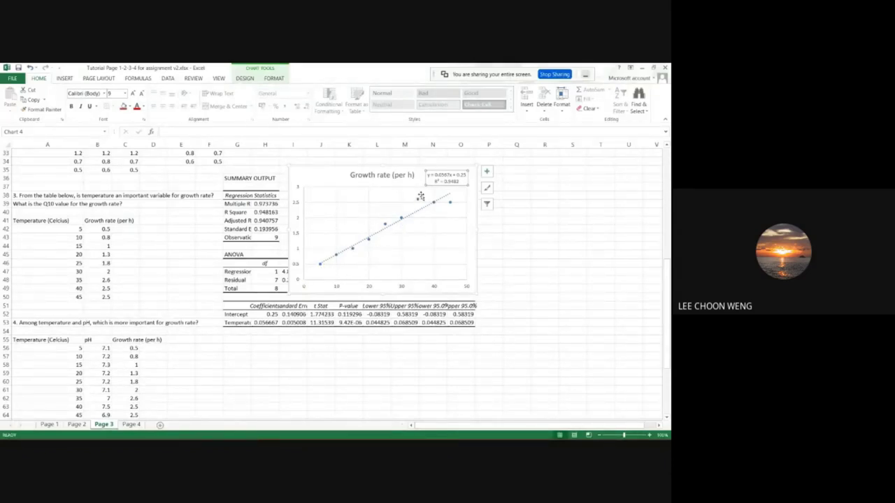
Open the Regression tool again and limit the input to the 5 to 35 degree rows, with Y range B41:B48 and X range A41:A48.
{"action": "mouse_move", "coordinate": [419, 201]}
{"action": "left_click_drag", "start_coordinate": [51, 221], "coordinate": [97, 282]}
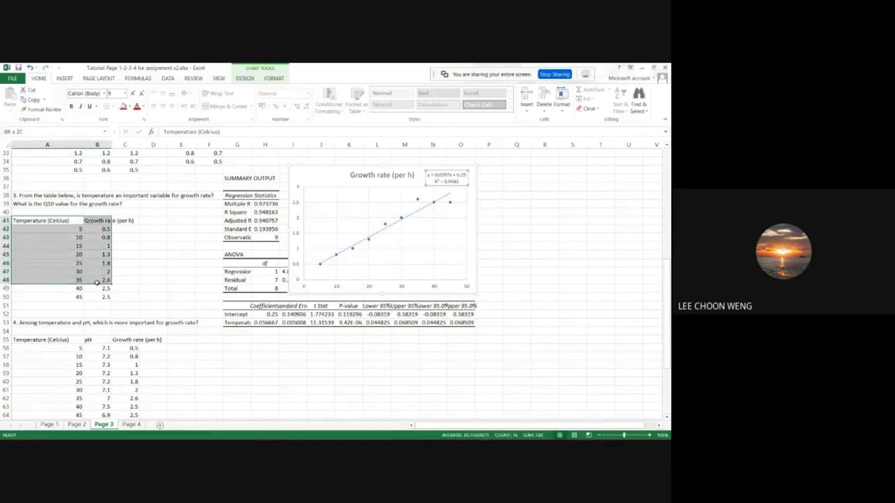
{"action": "left_click", "coordinate": [164, 246]}
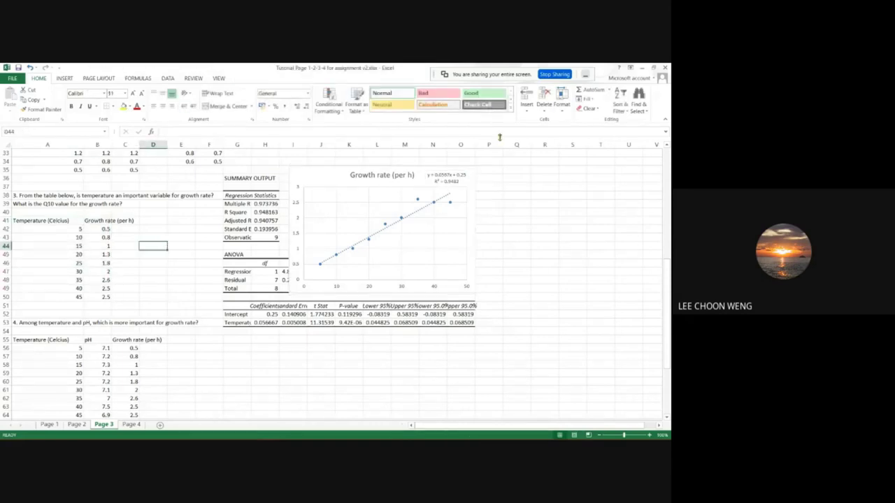
{"action": "left_click", "coordinate": [172, 79]}
{"action": "left_click", "coordinate": [576, 91]}
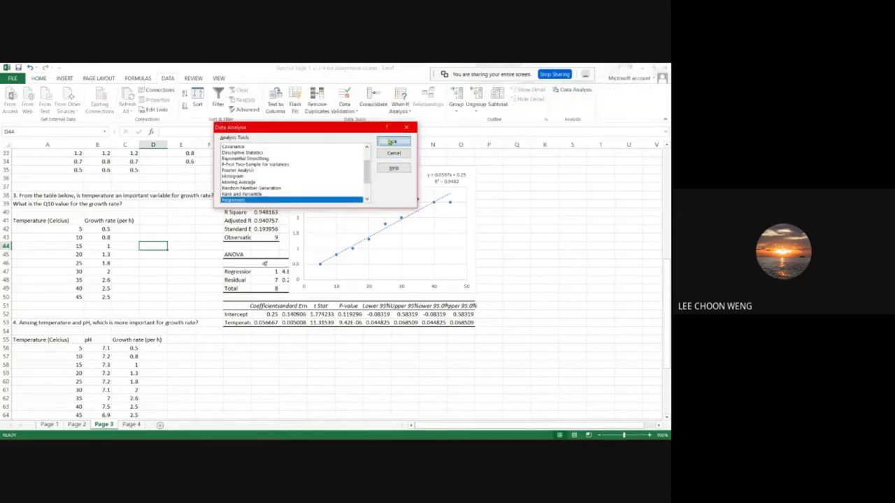
{"action": "left_click", "coordinate": [391, 142]}
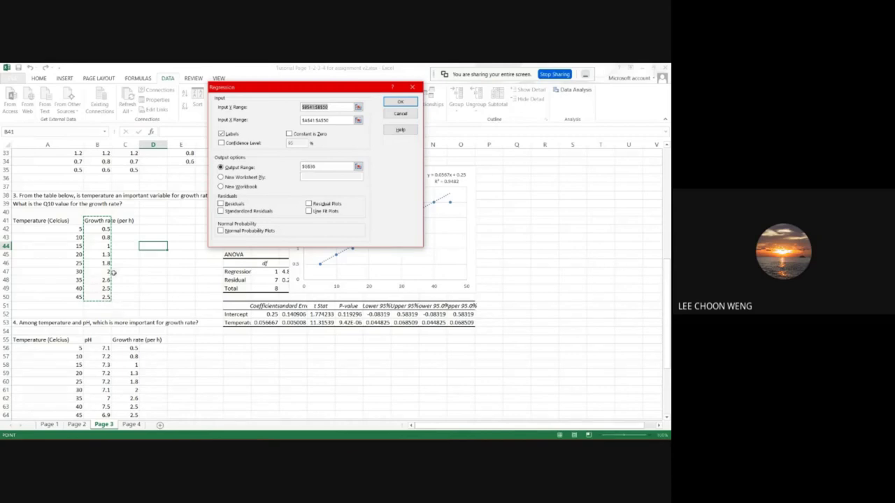
{"action": "left_click", "coordinate": [331, 106]}
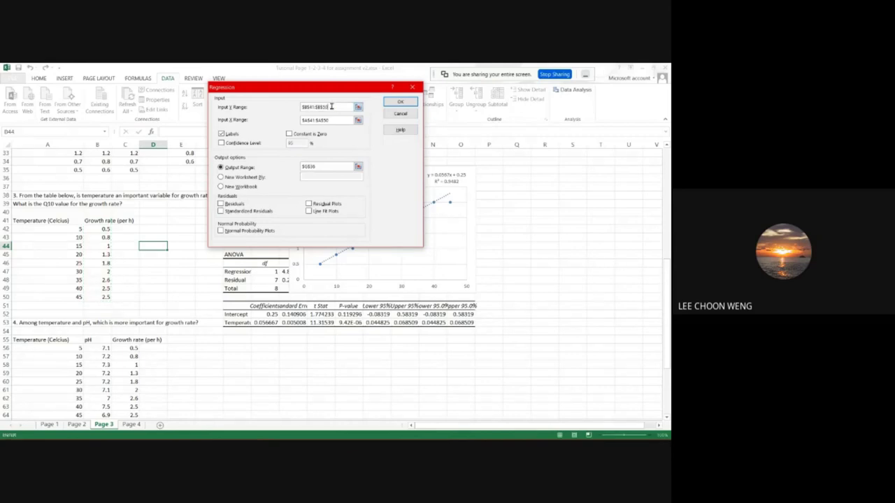
{"action": "type", "text": "0"}
Set the output range to P34, run the regression on the reduced data, and move the growth rate chart up slightly.
{"action": "left_click_drag", "start_coordinate": [331, 166], "coordinate": [279, 163]}
{"action": "left_click", "coordinate": [496, 162]}
{"action": "left_click", "coordinate": [400, 102]}
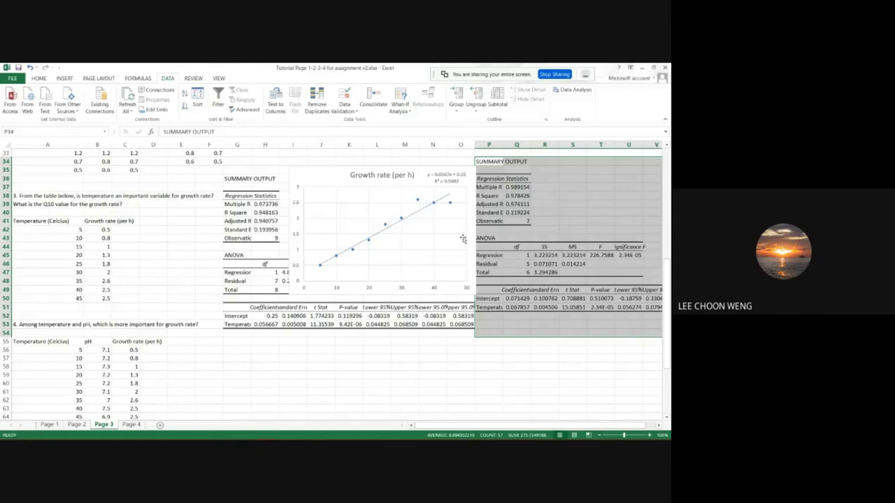
{"action": "left_click_drag", "start_coordinate": [330, 184], "coordinate": [330, 163]}
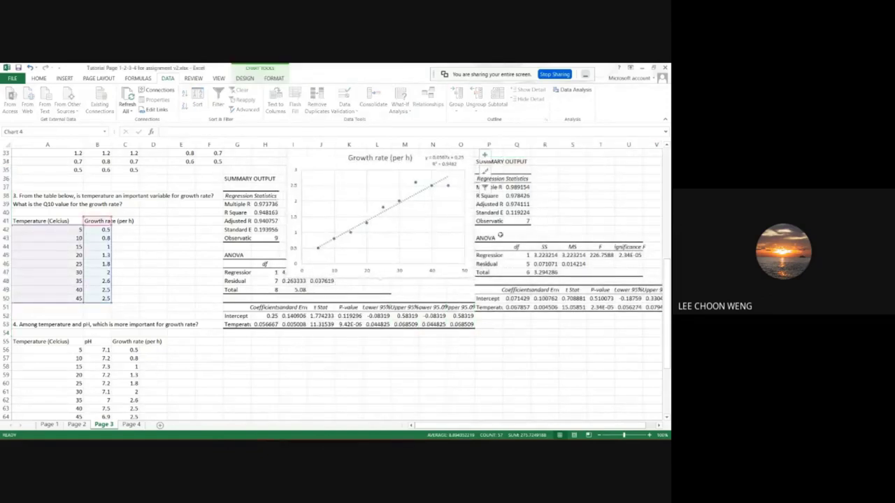
Shrink question 3's first growth rate chart and position it beside the first regression statistics, clear of the ANOVA table.
{"action": "double_click", "coordinate": [657, 425]}
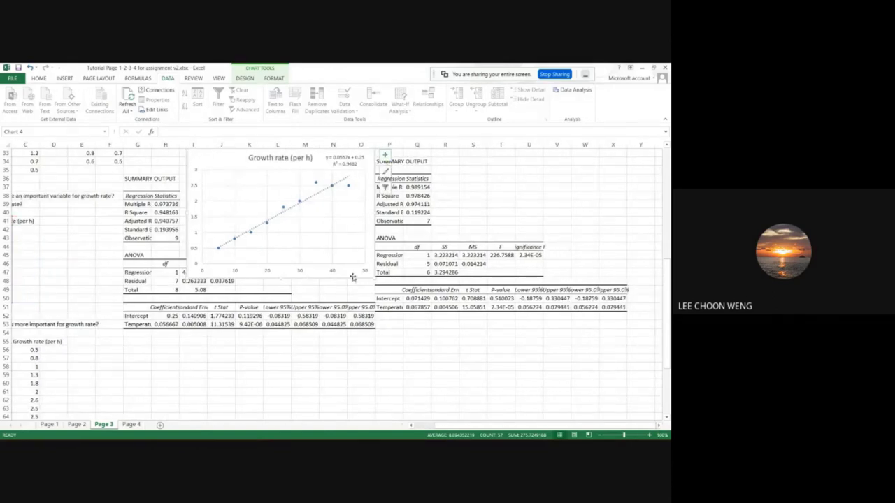
{"action": "left_click_drag", "start_coordinate": [188, 277], "coordinate": [219, 254]}
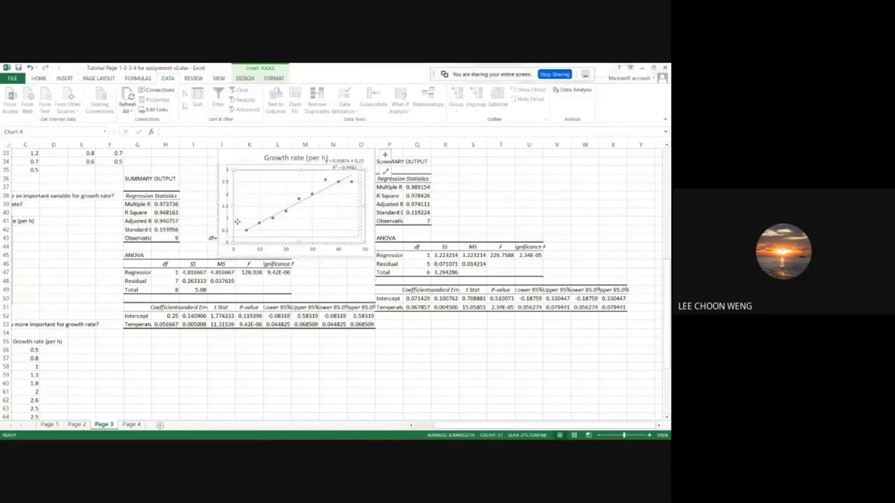
{"action": "left_click_drag", "start_coordinate": [234, 159], "coordinate": [202, 155]}
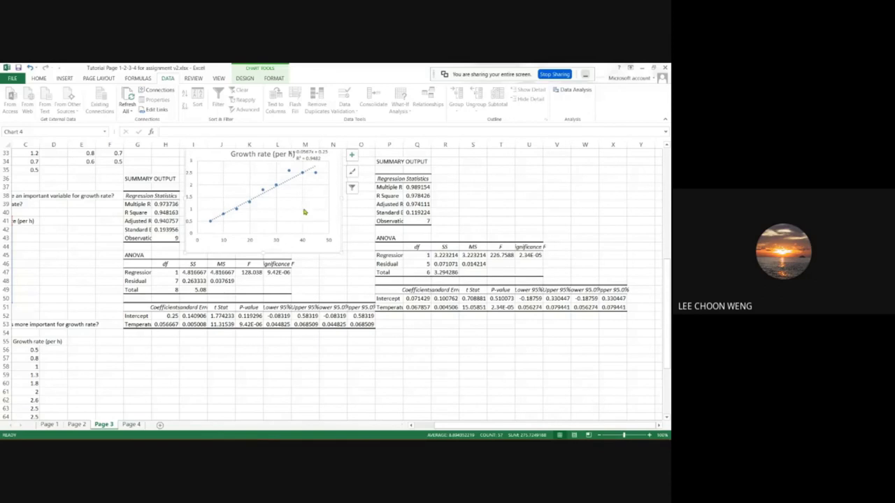
Move the entire second regression output down two rows so its summary starts at P36, level with the first output.
{"action": "left_click_drag", "start_coordinate": [378, 160], "coordinate": [618, 308]}
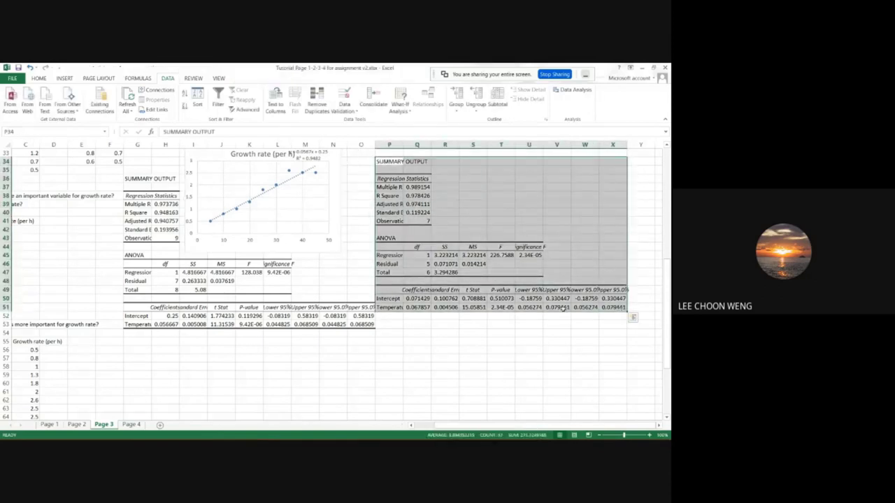
{"action": "left_click_drag", "start_coordinate": [563, 313], "coordinate": [566, 329]}
{"action": "left_click", "coordinate": [500, 355]}
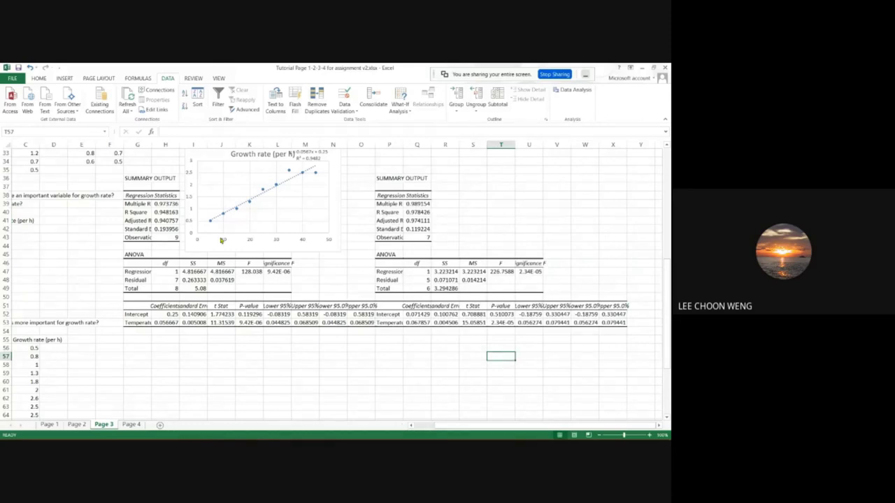
Compare the R Square values and the temperature coefficients between the full-range and reduced-range regression outputs.
{"action": "left_click", "coordinate": [166, 211]}
{"action": "left_click", "coordinate": [414, 213]}
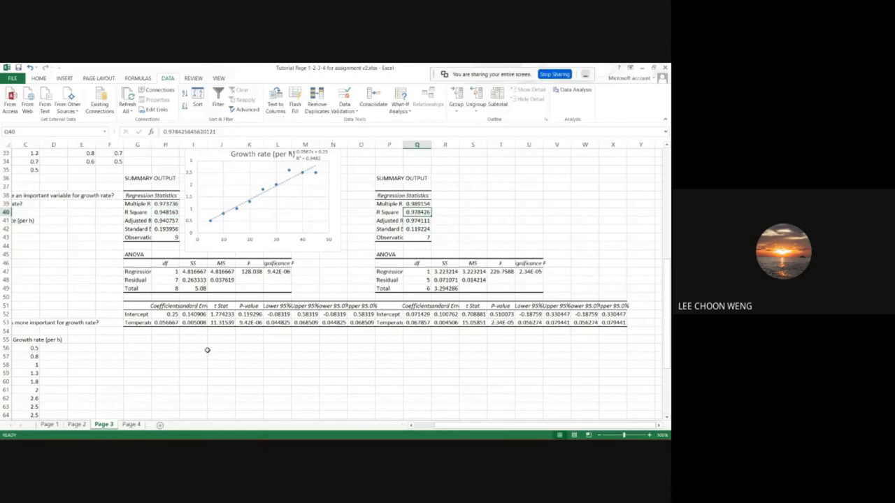
{"action": "left_click", "coordinate": [419, 323]}
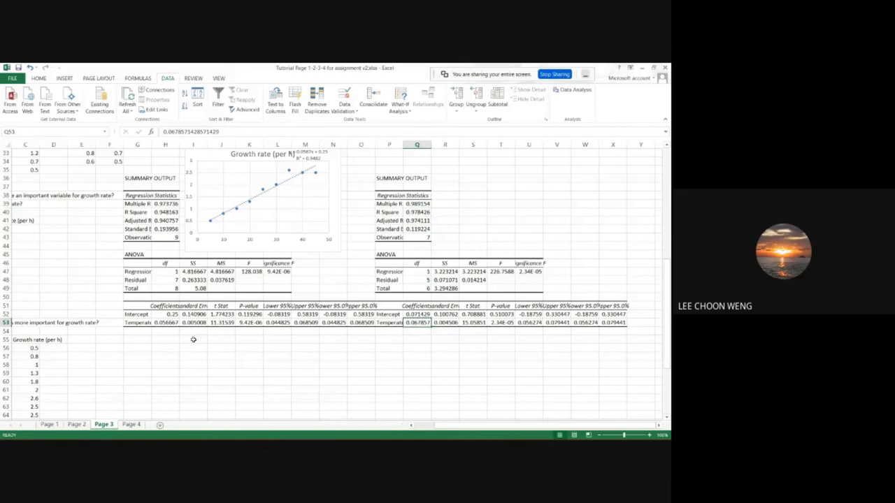
{"action": "left_click", "coordinate": [157, 323]}
{"action": "left_click", "coordinate": [415, 323]}
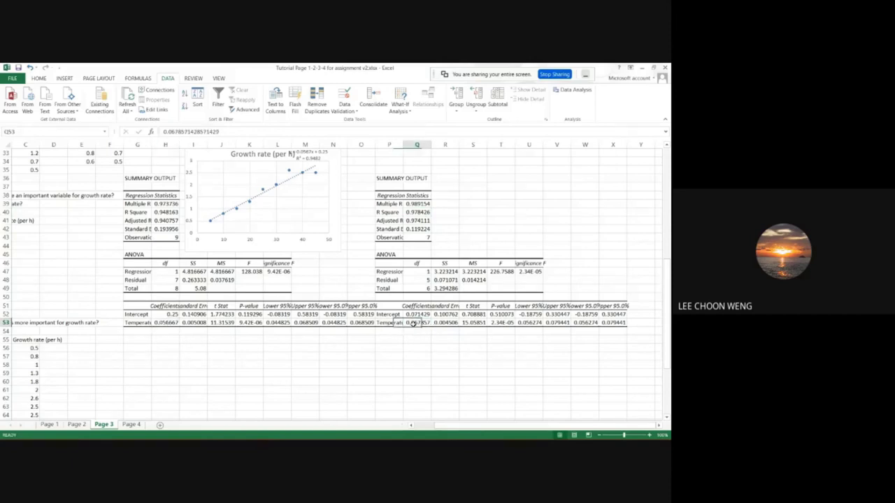
{"action": "left_click", "coordinate": [172, 324]}
{"action": "left_click", "coordinate": [425, 324]}
{"action": "left_click", "coordinate": [162, 323]}
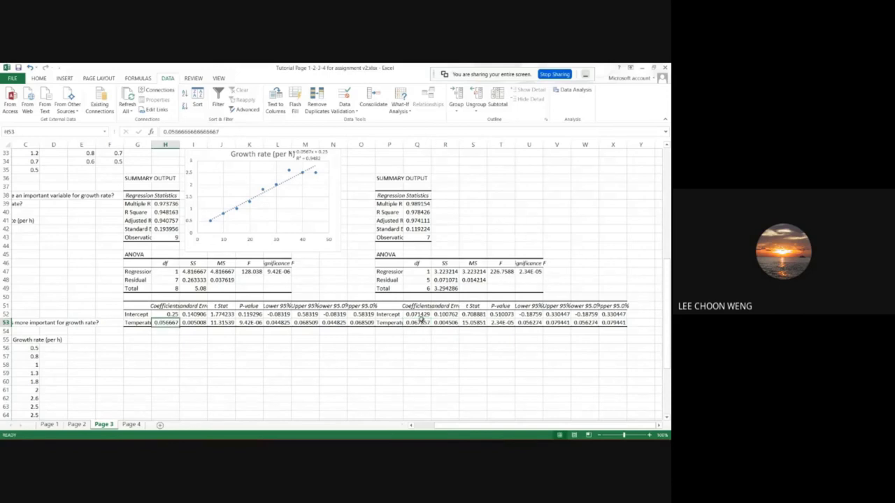
{"action": "left_click", "coordinate": [418, 324]}
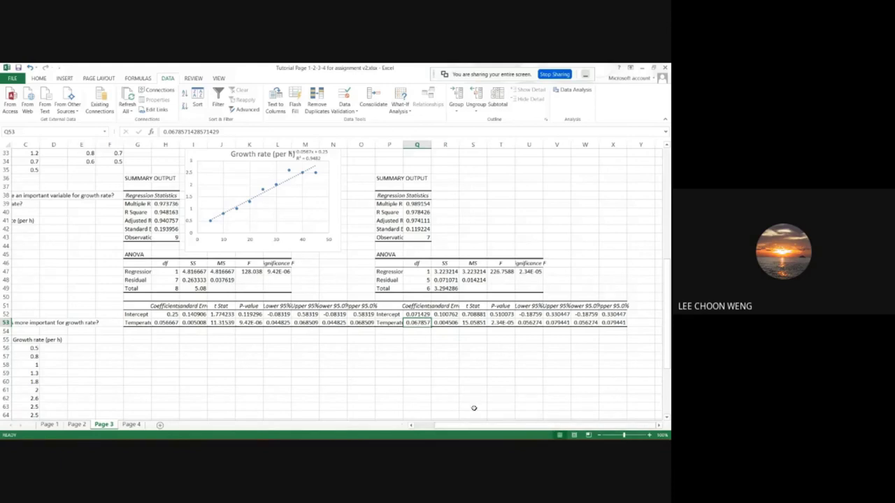
Insert a scatter chart of growth rate against temperature using only the 5 to 35 degree rows, A41:B48.
{"action": "left_click_drag", "start_coordinate": [459, 424], "coordinate": [331, 390]}
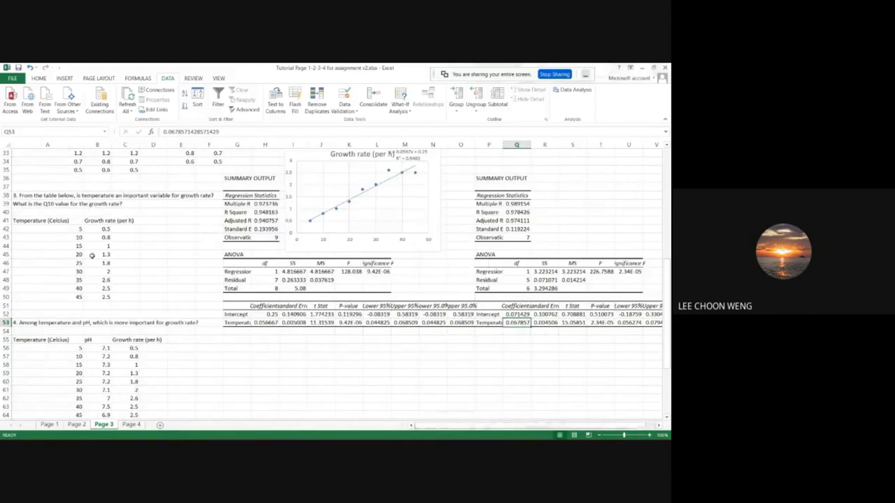
{"action": "left_click_drag", "start_coordinate": [42, 221], "coordinate": [89, 273]}
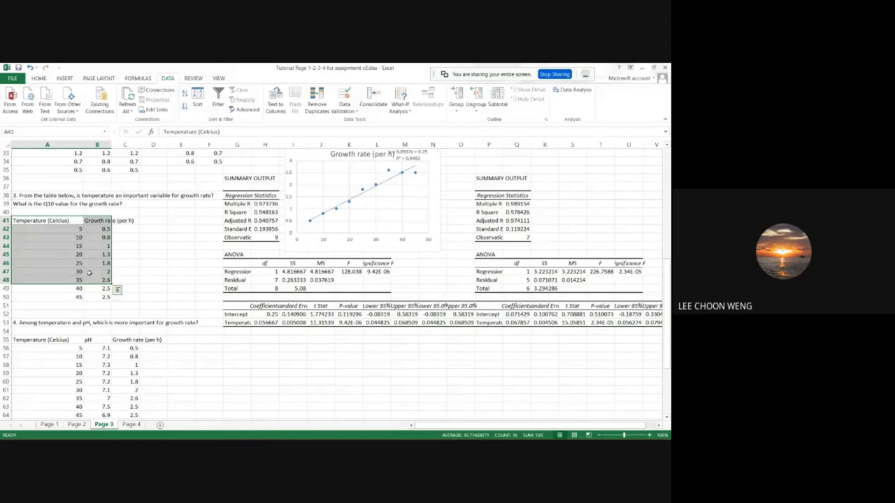
{"action": "left_click", "coordinate": [66, 78]}
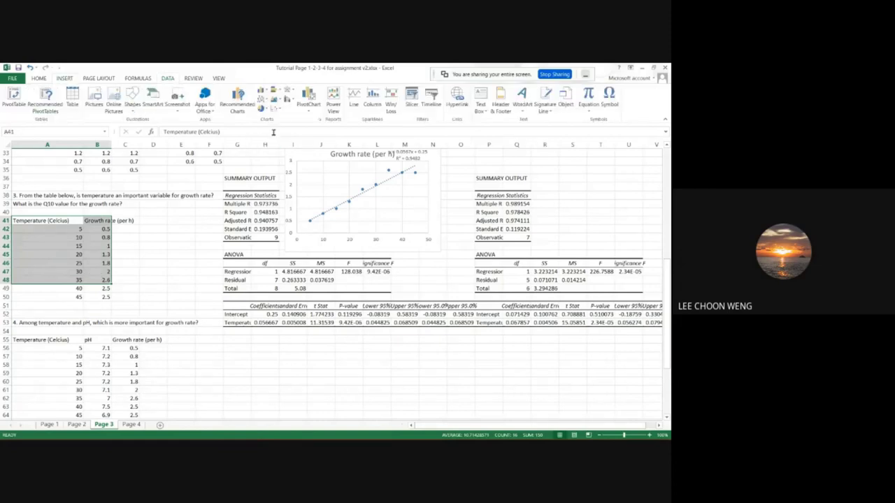
{"action": "left_click", "coordinate": [276, 109]}
{"action": "left_click", "coordinate": [284, 136]}
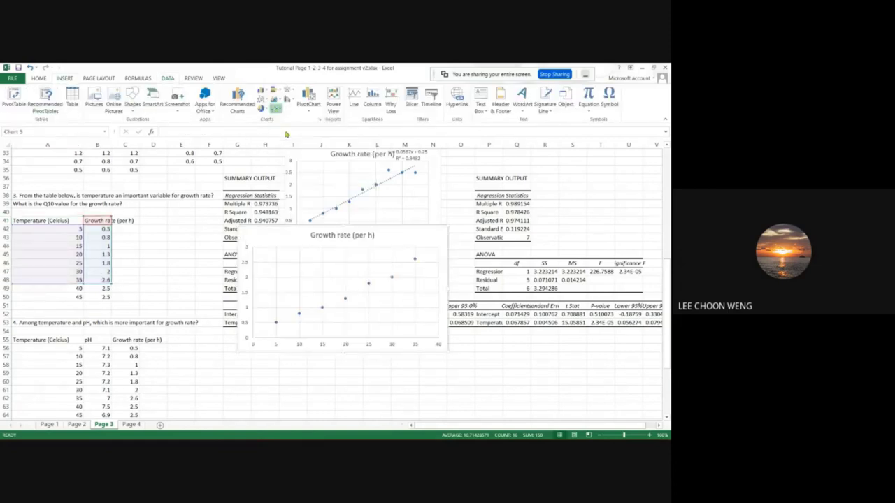
Move the reduced-range scatter chart beside the second regression statistics and shrink it to fit above the ANOVA table.
{"action": "scroll", "coordinate": [526, 427], "scroll_direction": "right", "scroll_amount": 1}
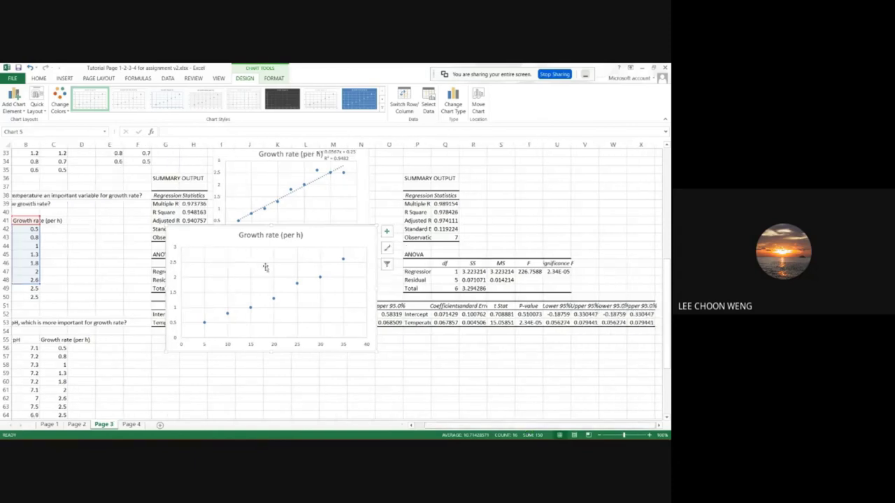
{"action": "left_click_drag", "start_coordinate": [206, 240], "coordinate": [482, 163]}
{"action": "left_click_drag", "start_coordinate": [457, 269], "coordinate": [462, 257]}
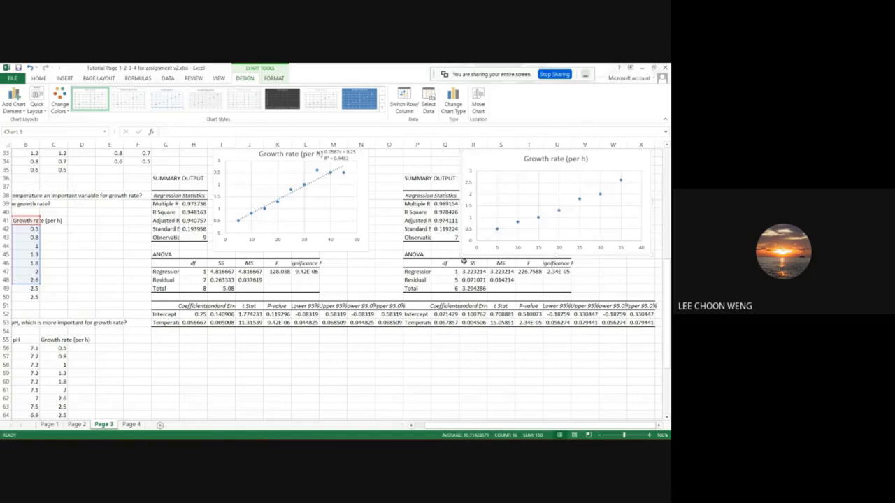
Add a linear trendline with equation and R-squared value to the reduced-range chart, and place the label above the plot.
{"action": "right_click", "coordinate": [498, 233]}
{"action": "left_click", "coordinate": [531, 301]}
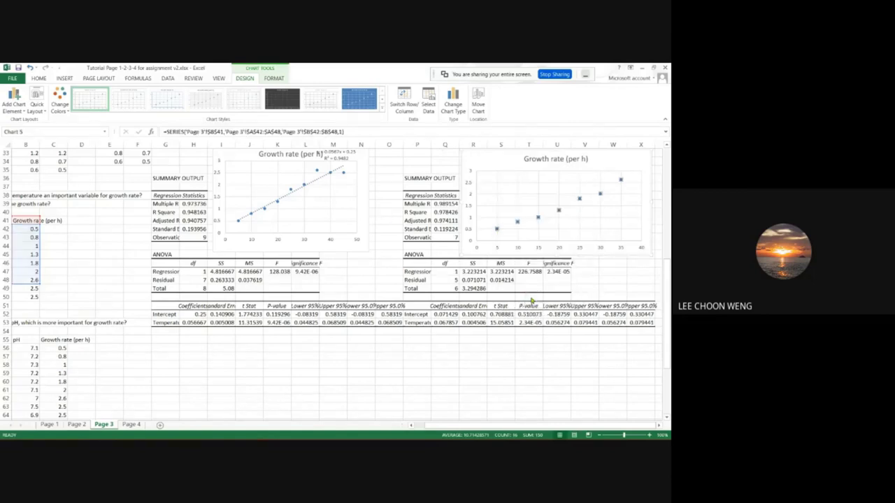
{"action": "left_click", "coordinate": [564, 376]}
{"action": "left_click", "coordinate": [563, 390]}
{"action": "left_click", "coordinate": [664, 149]}
{"action": "left_click_drag", "start_coordinate": [595, 182], "coordinate": [615, 158]}
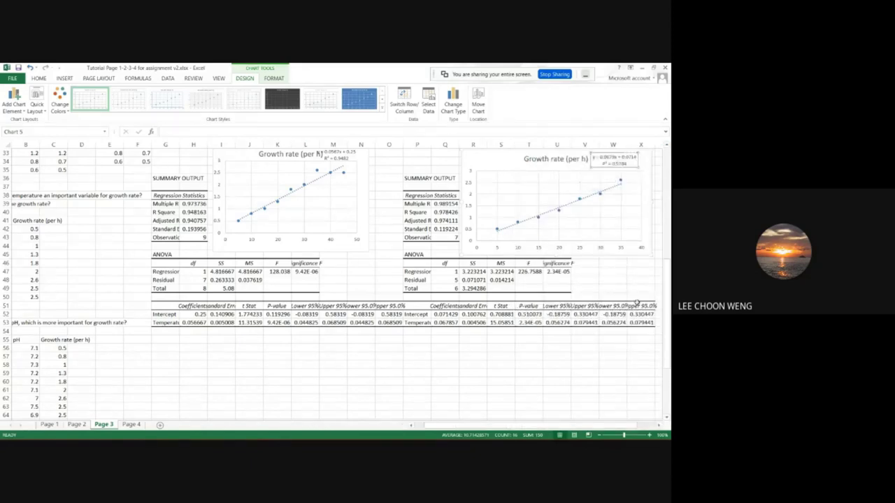
{"action": "left_click", "coordinate": [612, 279]}
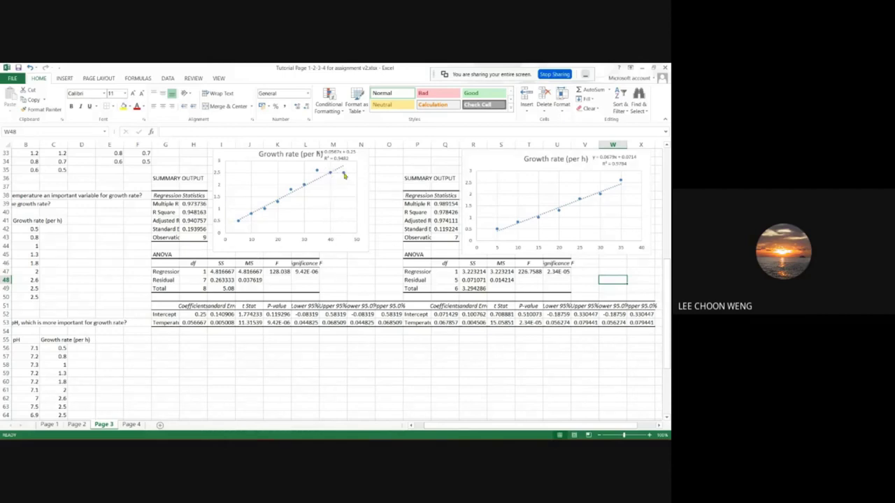
{"action": "mouse_move", "coordinate": [344, 175]}
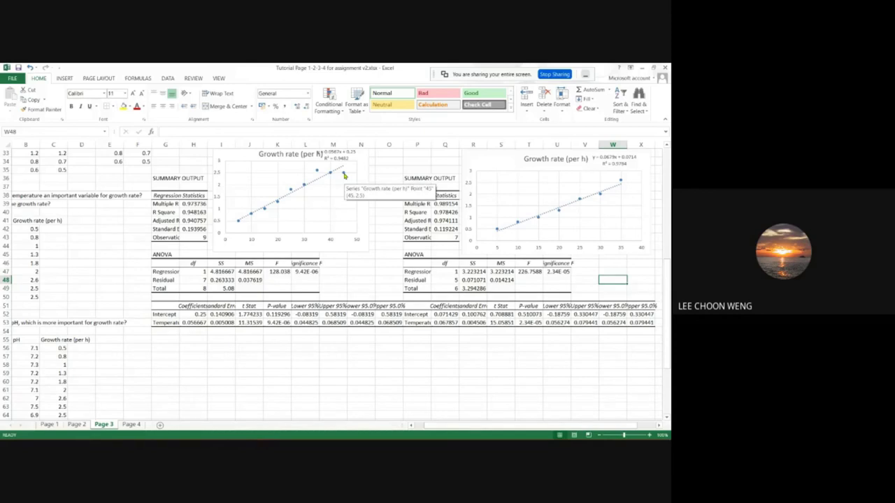
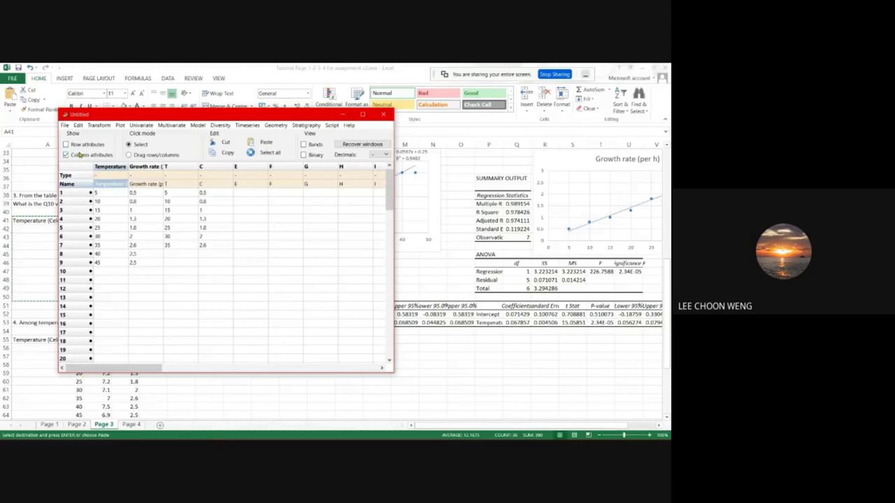
In PAST, hide the column attributes, select all the data, run a One-way ANCOVA, and move its result window aside.
{"action": "left_click", "coordinate": [82, 154]}
{"action": "key", "text": "ctrl+a"}
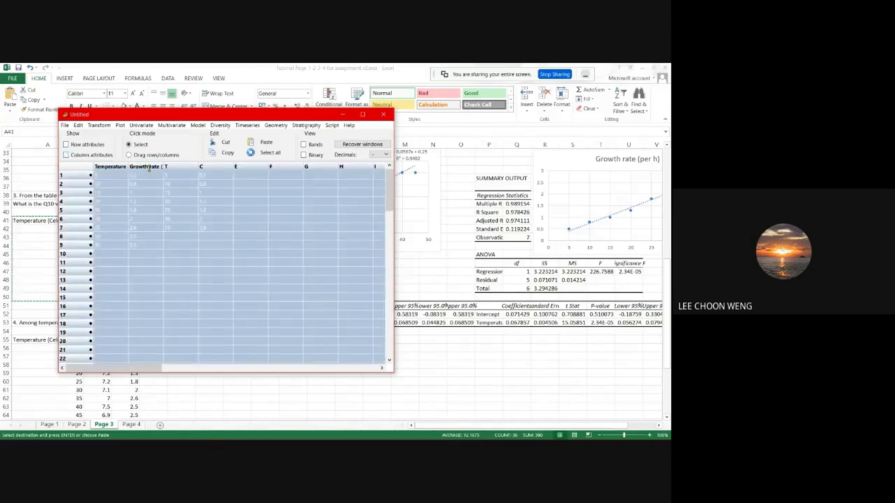
{"action": "left_click", "coordinate": [141, 125]}
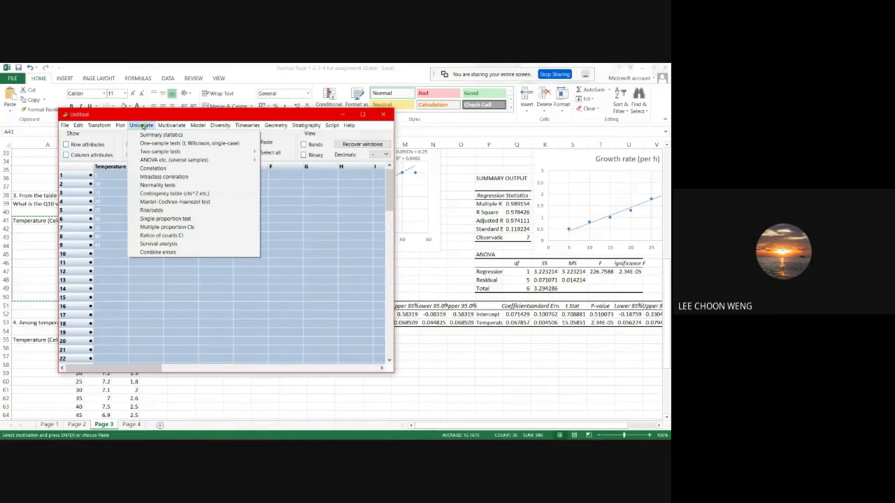
{"action": "mouse_move", "coordinate": [196, 159]}
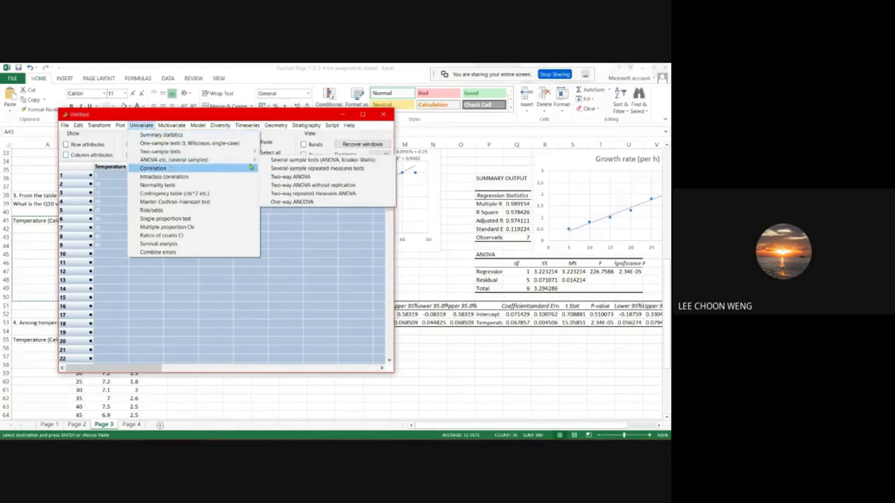
{"action": "left_click", "coordinate": [283, 203]}
{"action": "left_click_drag", "start_coordinate": [170, 131], "coordinate": [427, 200]}
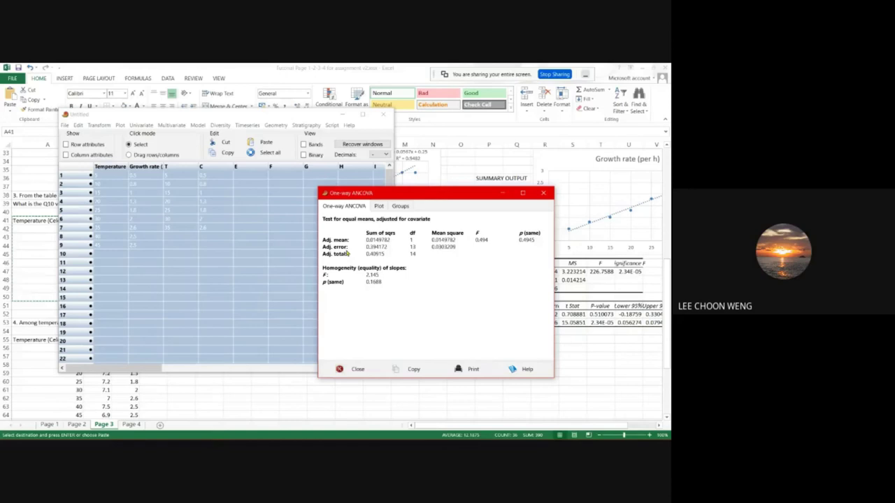
Show the ANCOVA plot and rearrange the PAST windows to compare its two fitted lines with the Excel growth rate charts.
{"action": "left_click", "coordinate": [378, 208]}
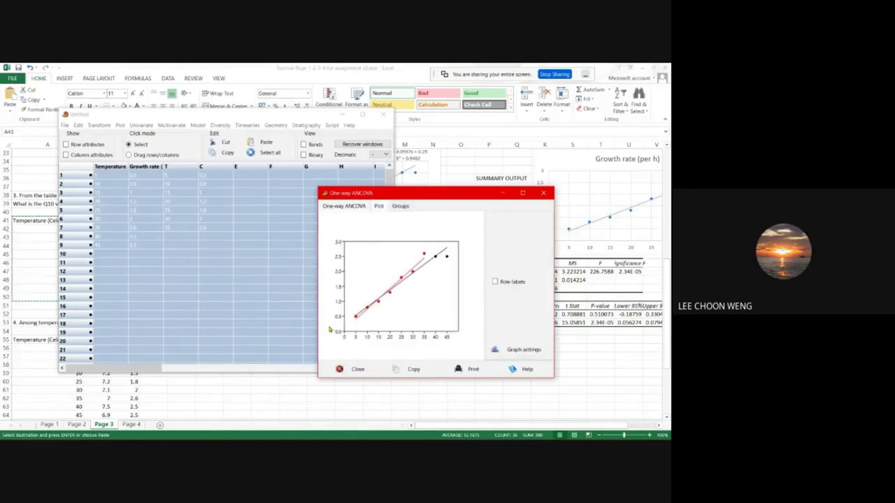
{"action": "left_click_drag", "start_coordinate": [335, 193], "coordinate": [412, 140]}
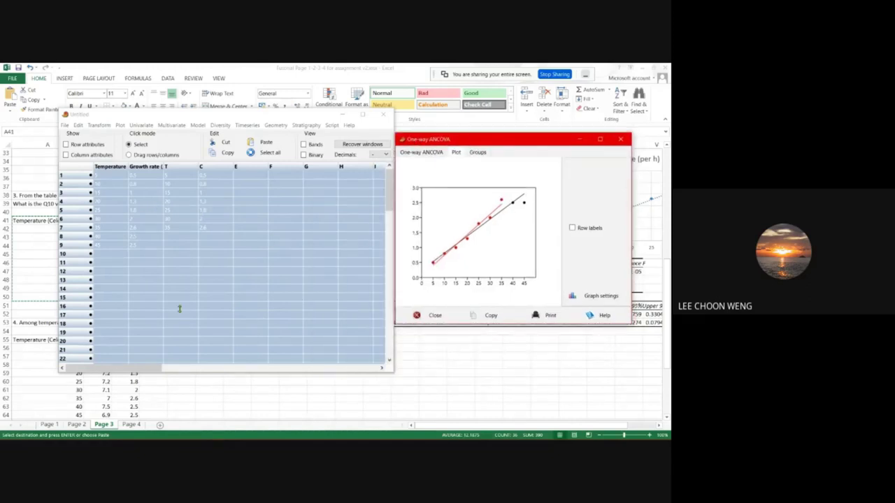
{"action": "left_click_drag", "start_coordinate": [257, 117], "coordinate": [271, 360]}
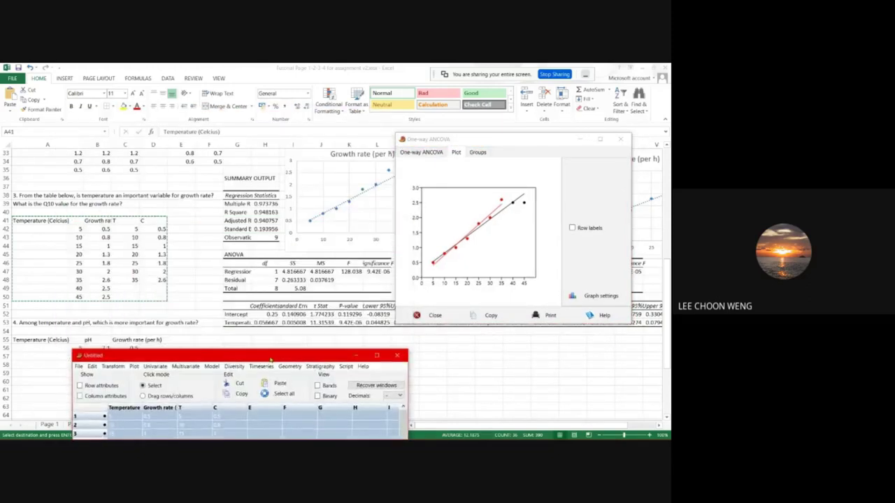
{"action": "left_click_drag", "start_coordinate": [462, 140], "coordinate": [490, 343]}
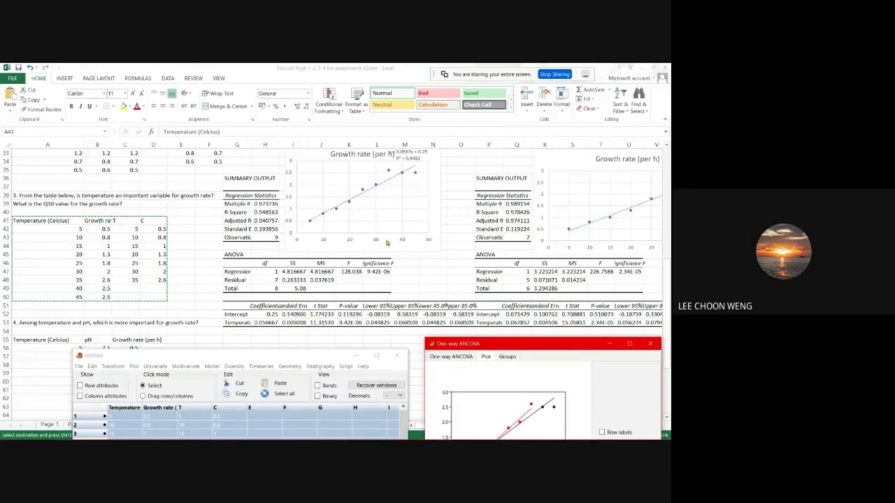
{"action": "left_click_drag", "start_coordinate": [300, 356], "coordinate": [266, 123]}
{"action": "left_click_drag", "start_coordinate": [504, 349], "coordinate": [461, 161]}
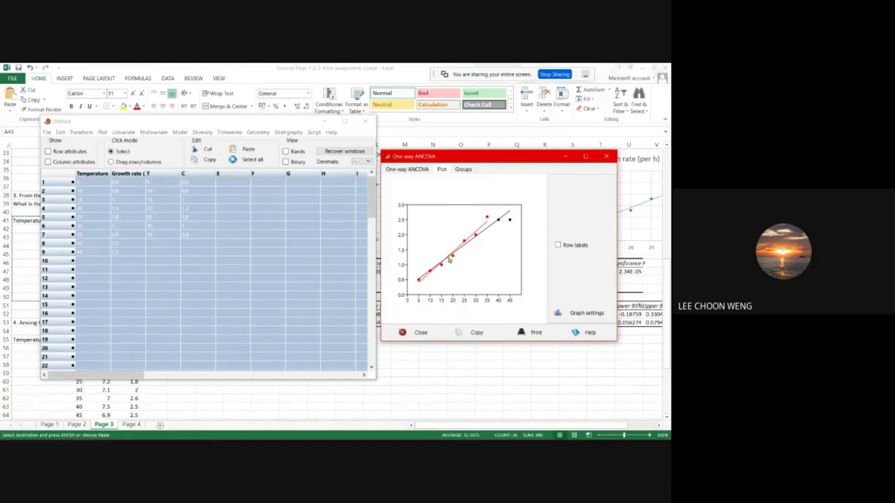
Check the group means and slopes, then the p value for homogeneity of slopes in the ANCOVA results.
{"action": "left_click", "coordinate": [463, 169]}
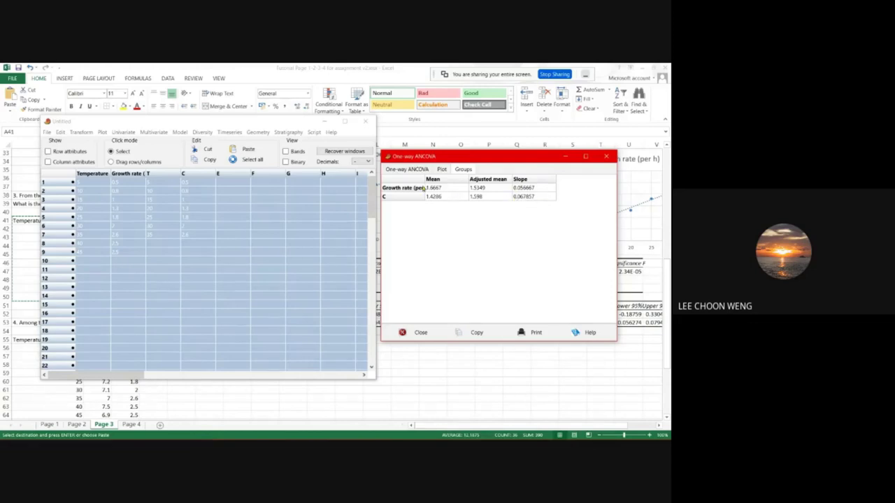
{"action": "left_click", "coordinate": [407, 169]}
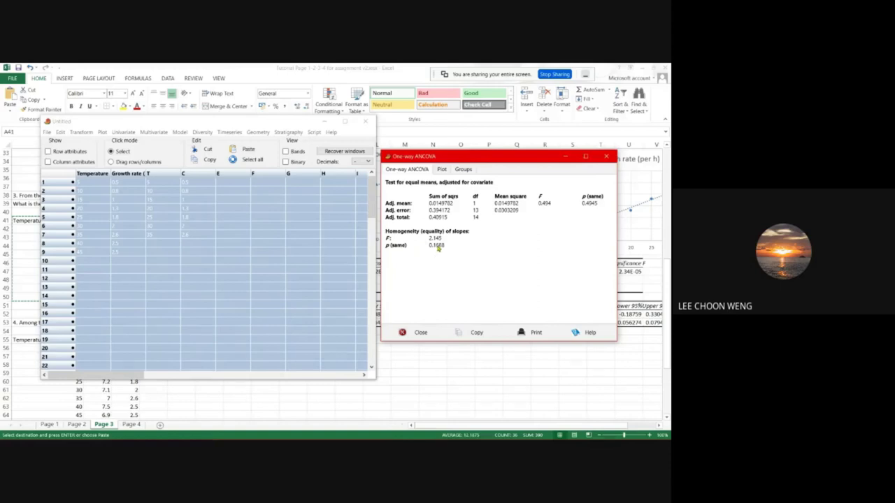
{"action": "left_click_drag", "start_coordinate": [447, 164], "coordinate": [406, 198]}
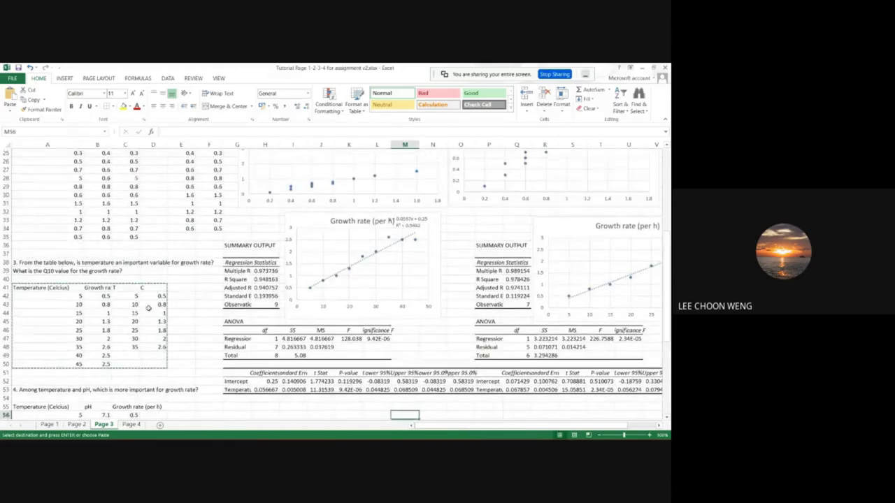
Return to the Excel sheet and review question 3's Q10 prompt together with the regression outputs.
{"action": "left_click", "coordinate": [56, 270]}
{"action": "left_click", "coordinate": [100, 270]}
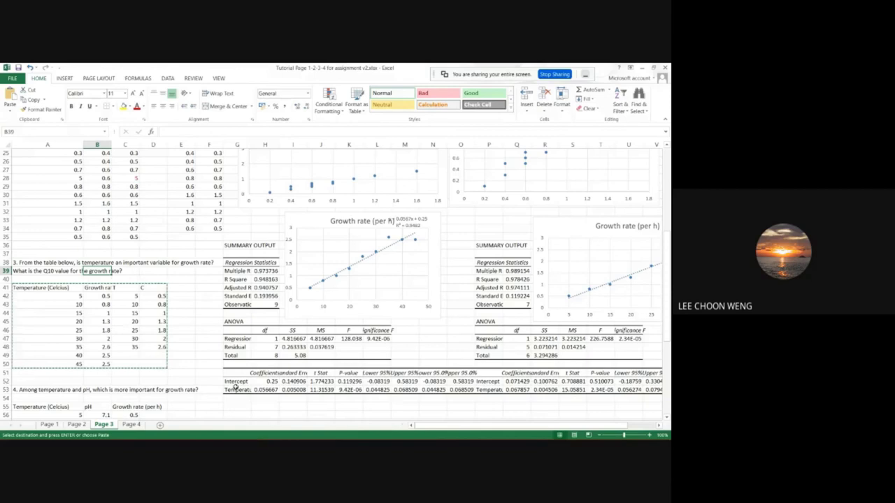
{"action": "scroll", "coordinate": [274, 339], "scroll_direction": "down", "scroll_amount": 3}
{"action": "left_click", "coordinate": [274, 339]}
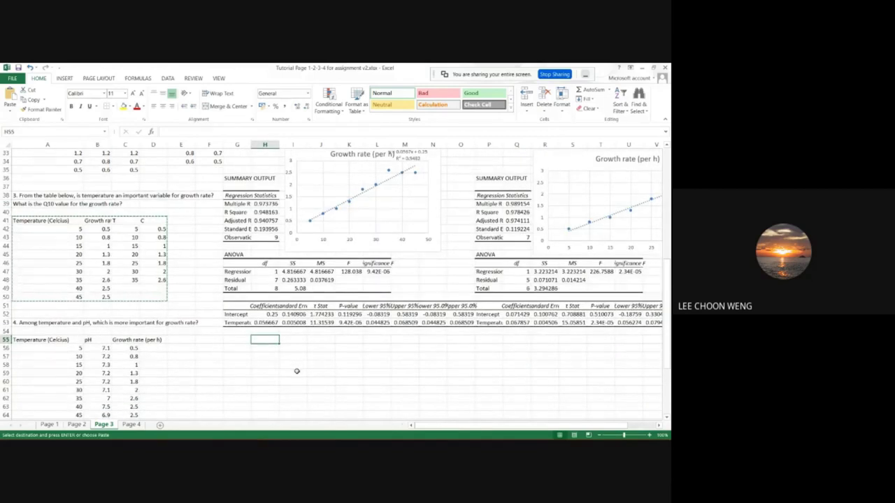
{"action": "type", "text": "Q10"}
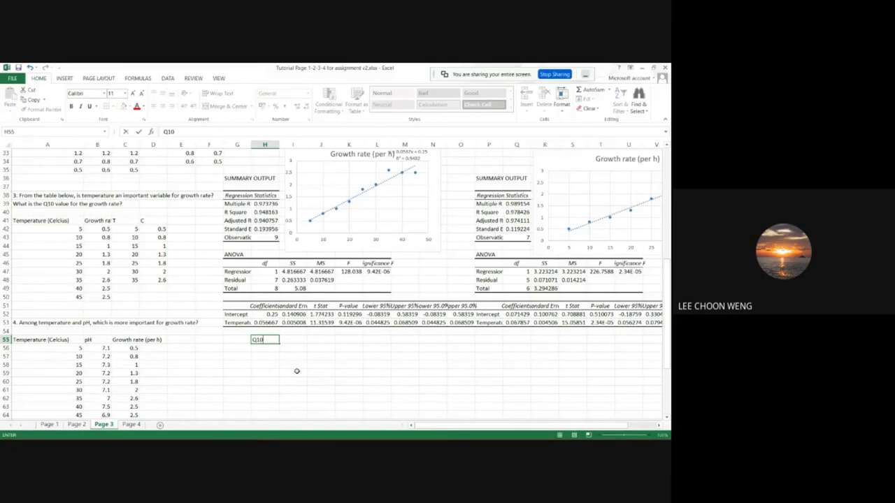
{"action": "key", "text": "Tab"}
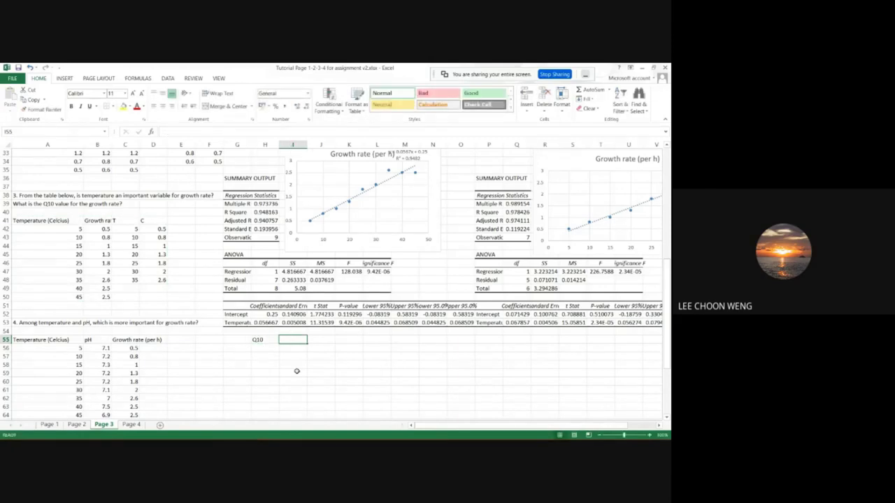
{"action": "type", "text": "="}
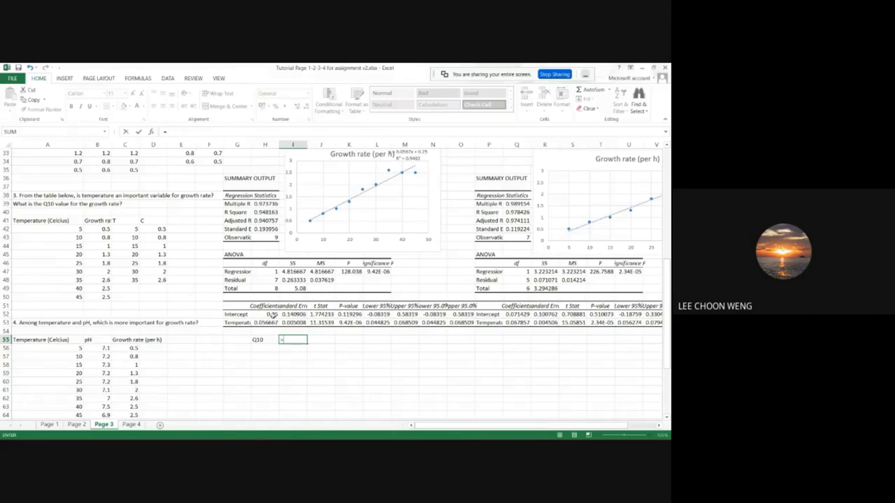
{"action": "key", "text": "Escape"}
{"action": "left_click", "coordinate": [261, 339]}
{"action": "key", "text": "BackSpace"}
{"action": "key", "text": "BackSpace"}
{"action": "key", "text": "BackSpace"}
{"action": "left_click", "coordinate": [376, 364]}
Write the reduced-range regression equation as text in H55, using slope 0.067857 and intercept 0.071429.
{"action": "left_click", "coordinate": [274, 339]}
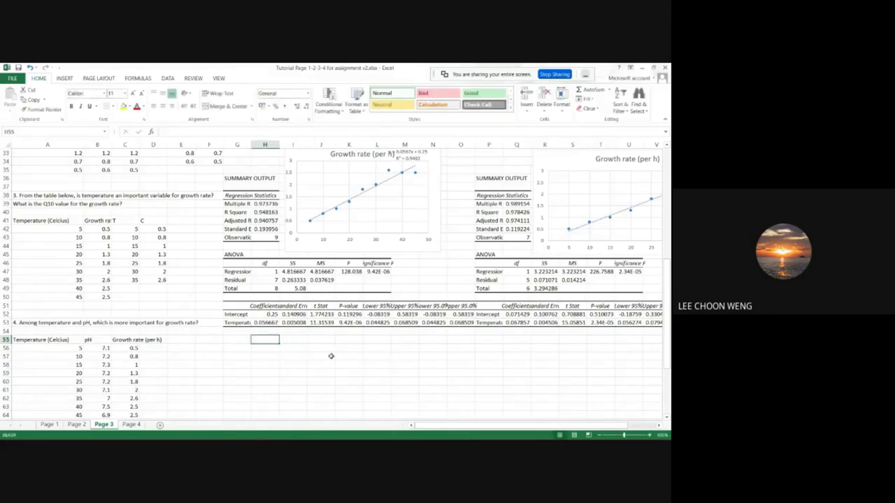
{"action": "type", "text": "Y"}
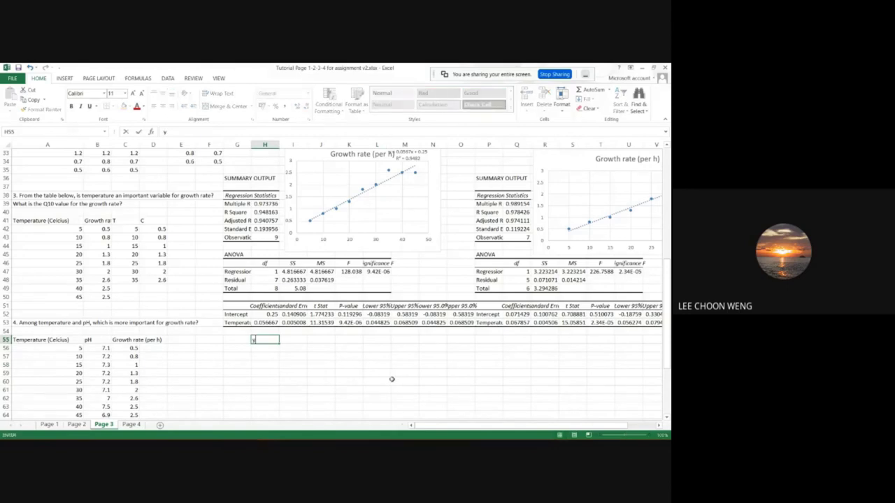
{"action": "type", "text": "="}
{"action": "left_click", "coordinate": [517, 323]}
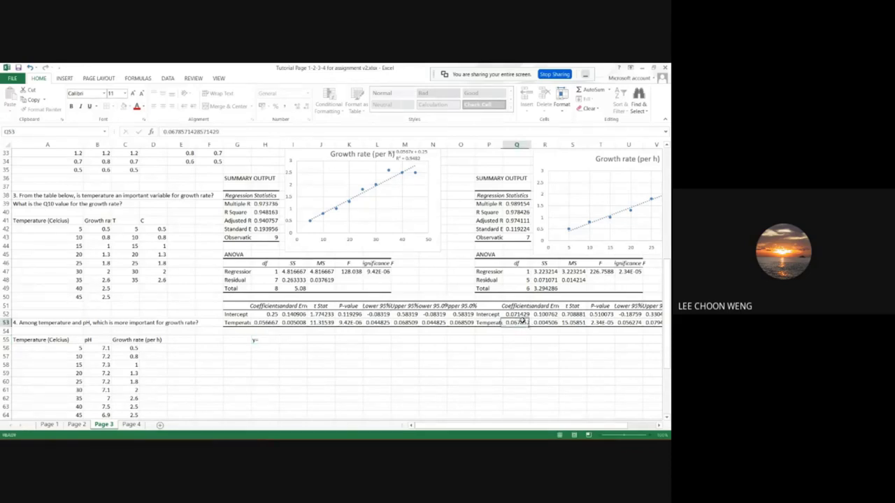
{"action": "left_click", "coordinate": [266, 340]}
{"action": "left_click", "coordinate": [175, 132]}
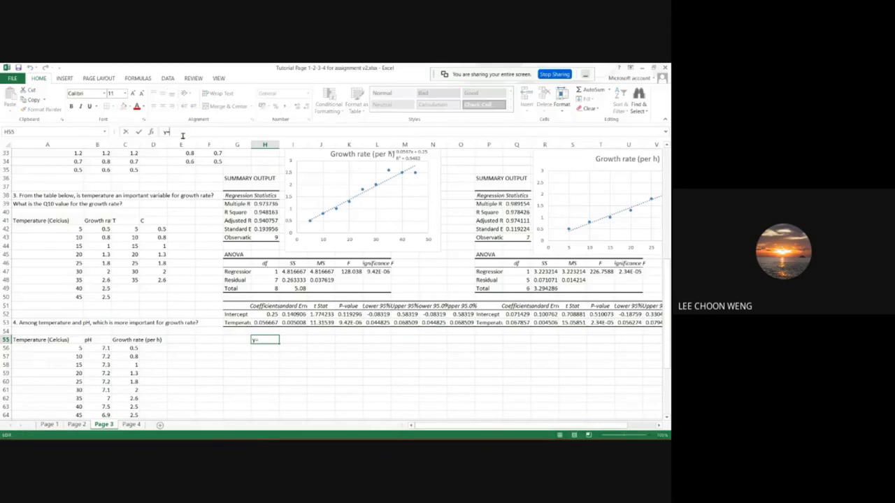
{"action": "type", "text": "0.067857x+0.071429"}
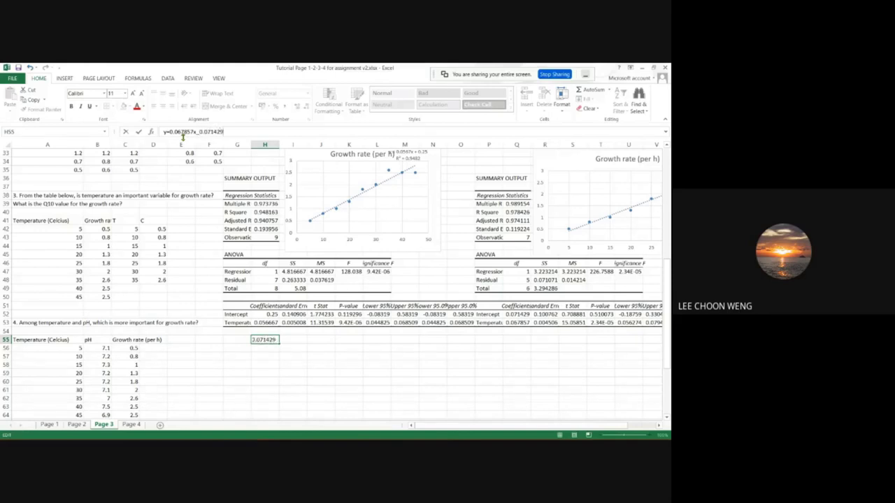
{"action": "key", "text": "Return"}
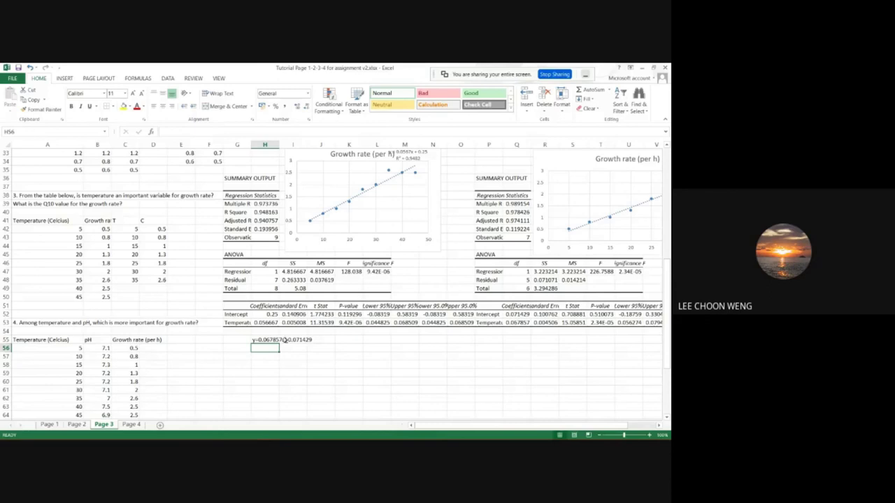
Correct the equation text in H55 by replacing the underscore after x with a plus sign.
{"action": "left_click", "coordinate": [284, 341]}
{"action": "left_click", "coordinate": [263, 340]}
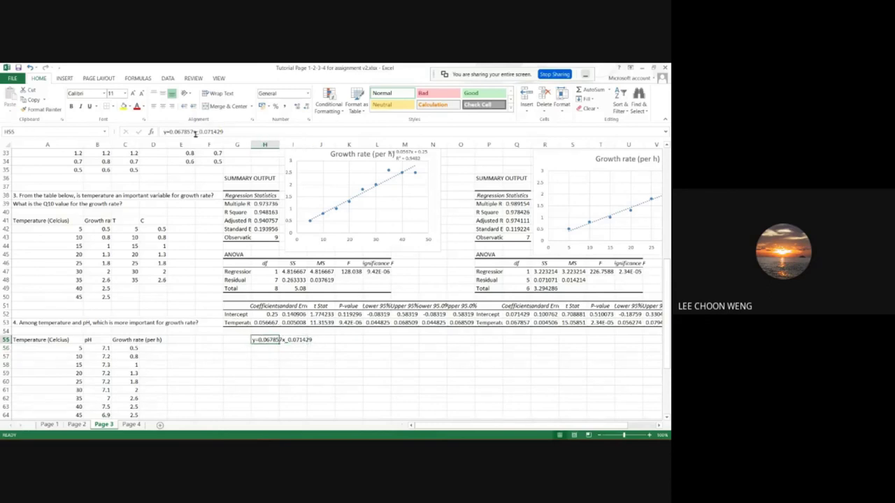
{"action": "left_click", "coordinate": [197, 131]}
{"action": "key", "text": "BackSpace"}
{"action": "type", "text": "+"}
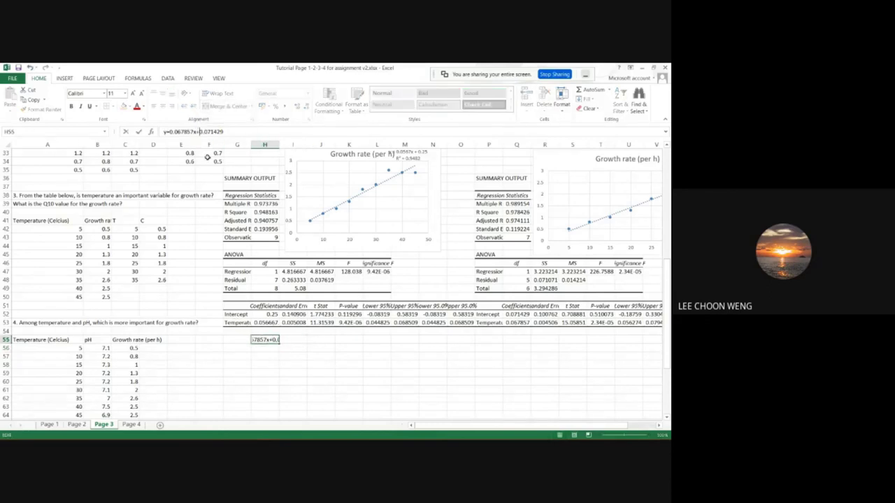
{"action": "key", "text": "Return"}
Move the regression equation from H55 to P55, below the reduced-range regression output.
{"action": "left_click", "coordinate": [292, 347]}
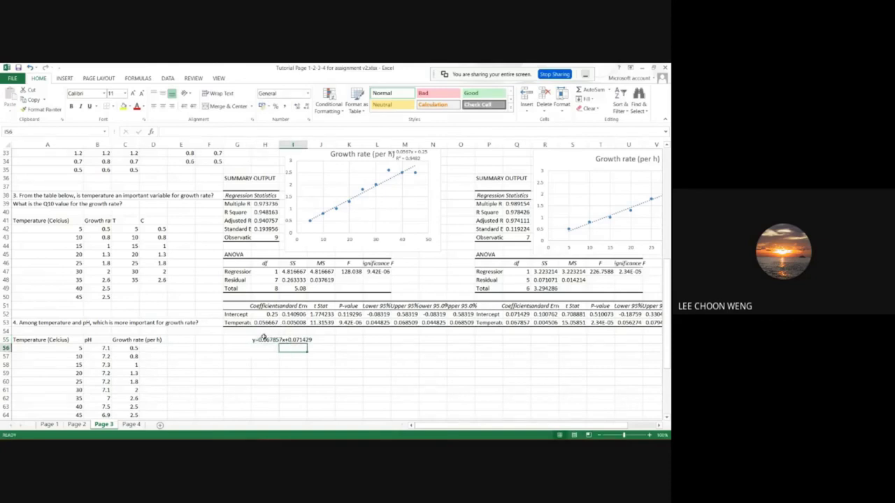
{"action": "left_click", "coordinate": [262, 339]}
{"action": "left_click_drag", "start_coordinate": [260, 343], "coordinate": [498, 342]}
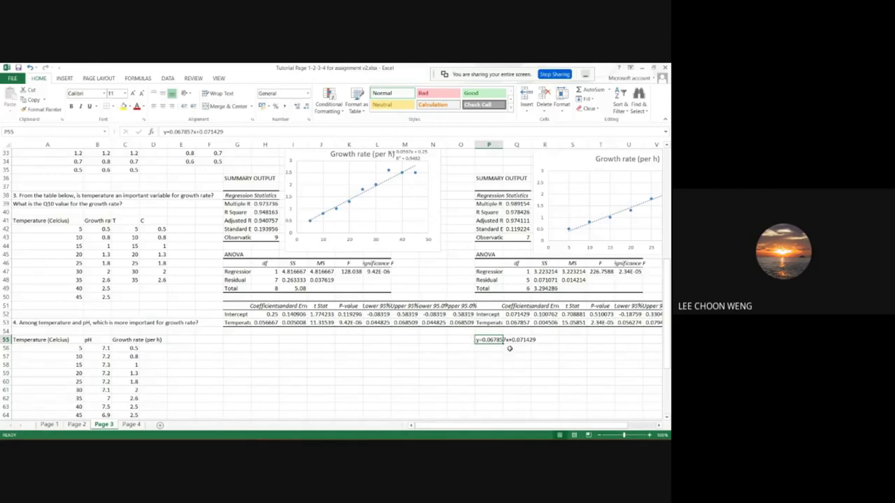
{"action": "key", "text": "Right"}
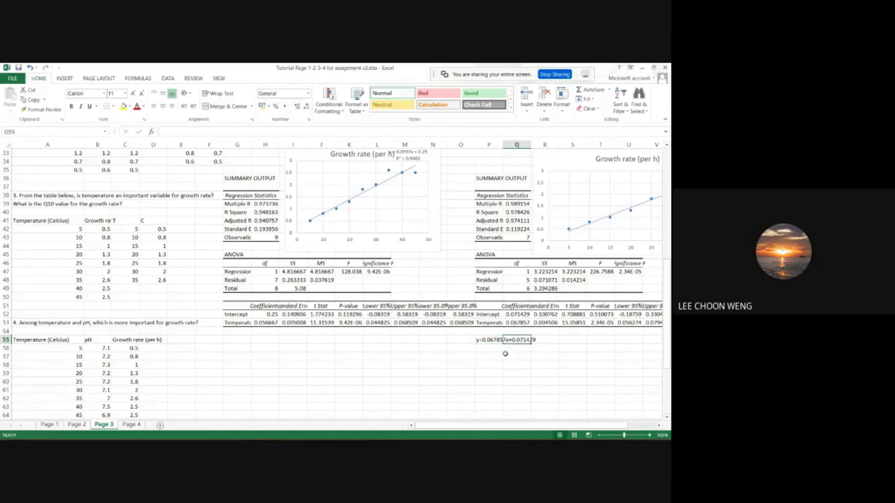
Enter the temperatures 20 and 30 in cells O56 and O57.
{"action": "left_click", "coordinate": [454, 347]}
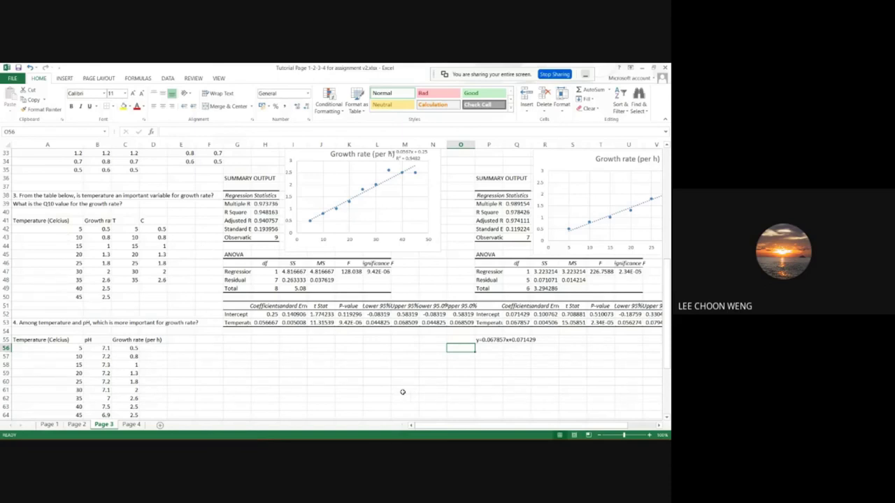
{"action": "type", "text": "20"}
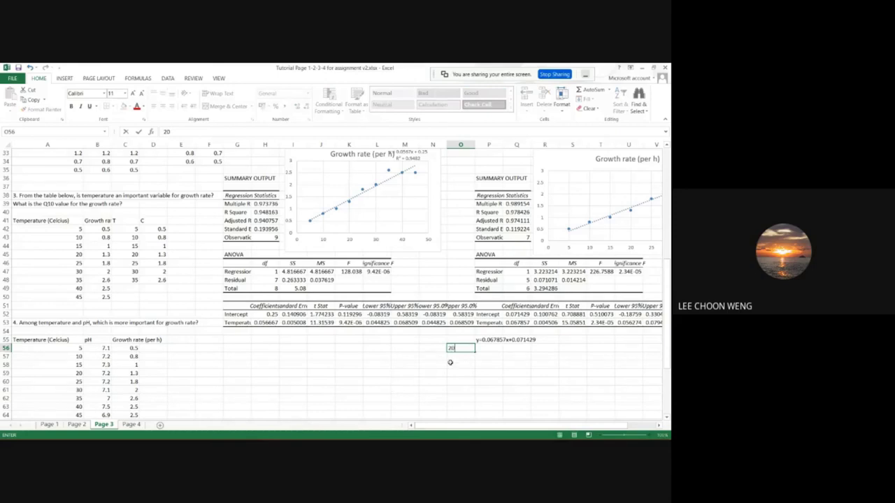
{"action": "key", "text": "Return"}
{"action": "type", "text": "30"}
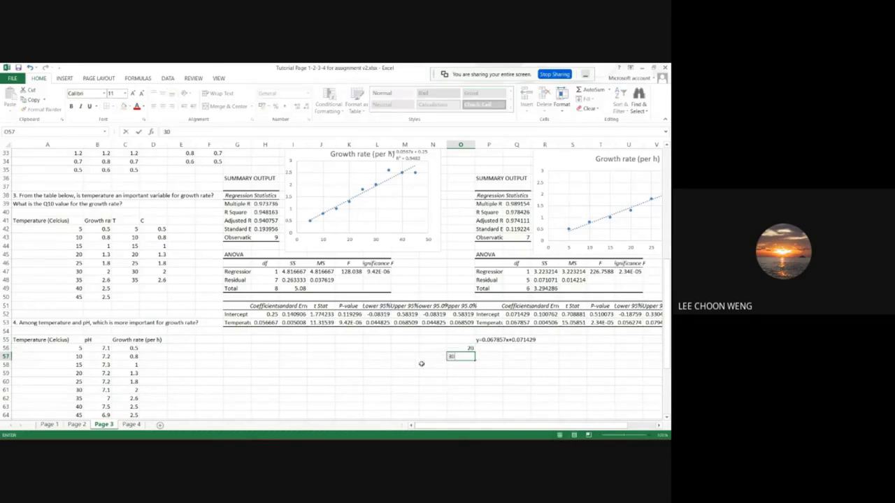
{"action": "key", "text": "Return"}
Calculate the predicted growth rate at 20 degrees in P56 with the formula =0.067857*O56+0.071429.
{"action": "left_click", "coordinate": [490, 348]}
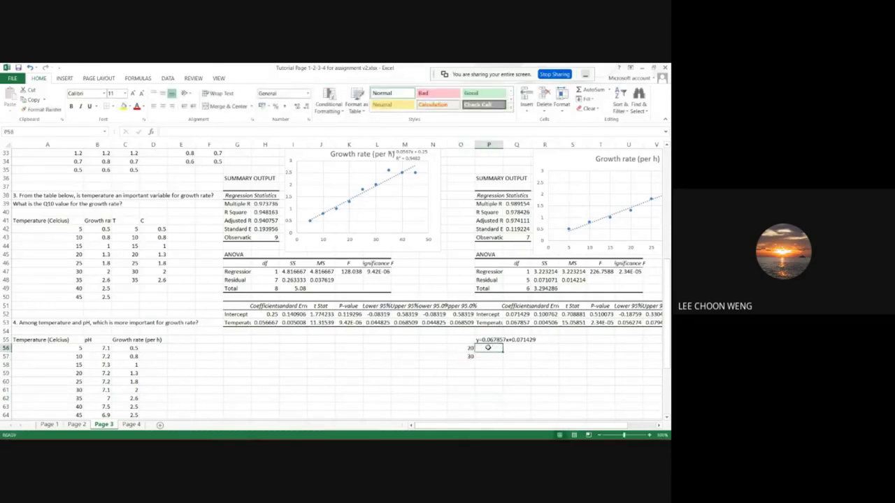
{"action": "type", "text": "="}
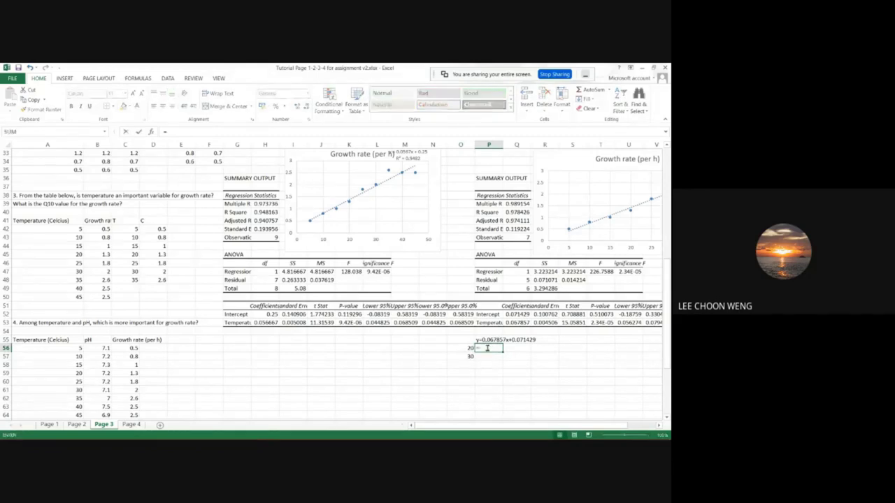
{"action": "type", "text": "0.06"}
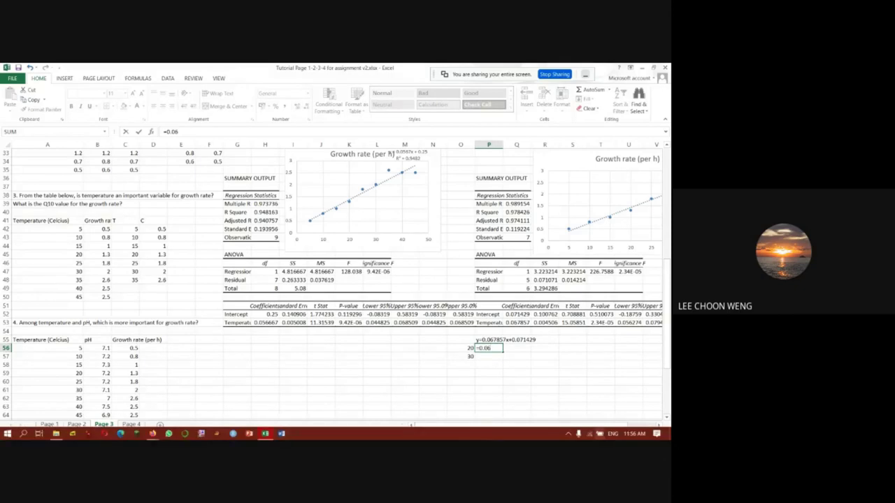
{"action": "type", "text": "7857"}
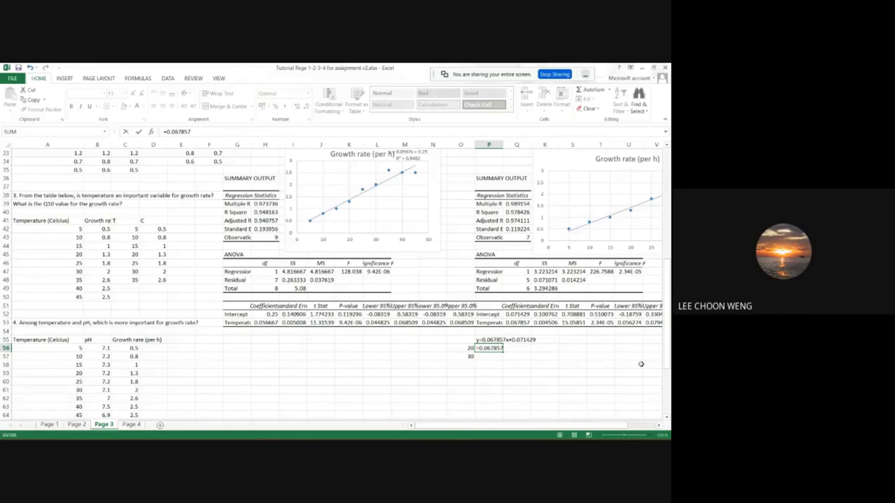
{"action": "type", "text": "*"}
{"action": "left_click", "coordinate": [469, 348]}
{"action": "type", "text": "+0.0714"}
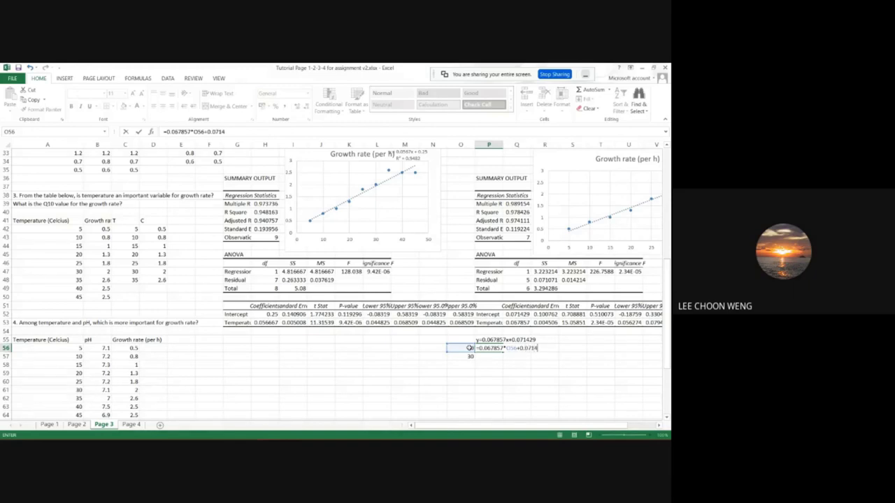
{"action": "type", "text": "29"}
{"action": "key", "text": "Return"}
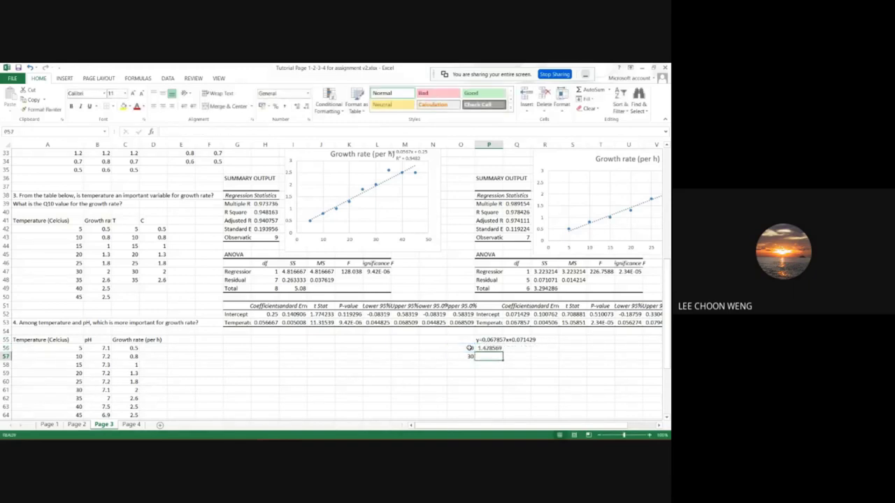
Fill the growth rate formula down to P57 for 30 degrees and check its cell reference.
{"action": "left_click", "coordinate": [499, 350]}
{"action": "left_click_drag", "start_coordinate": [500, 354], "coordinate": [501, 360]}
{"action": "key", "text": "Down"}
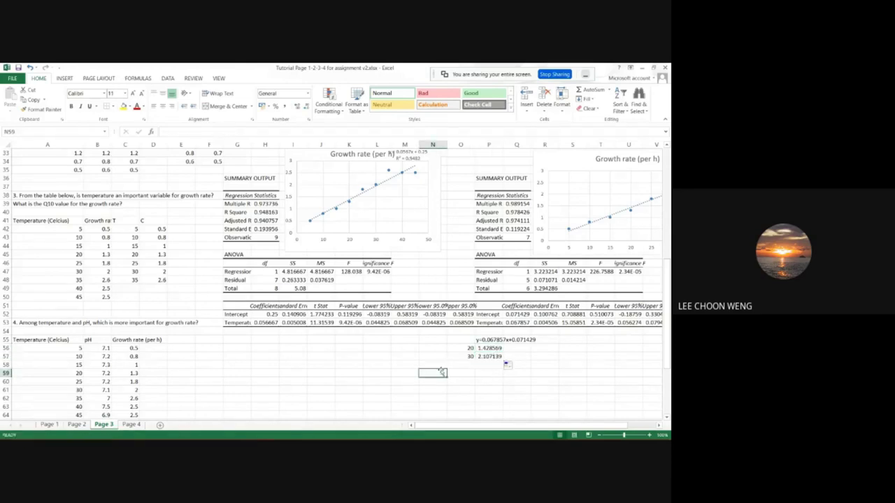
{"action": "left_click", "coordinate": [190, 133]}
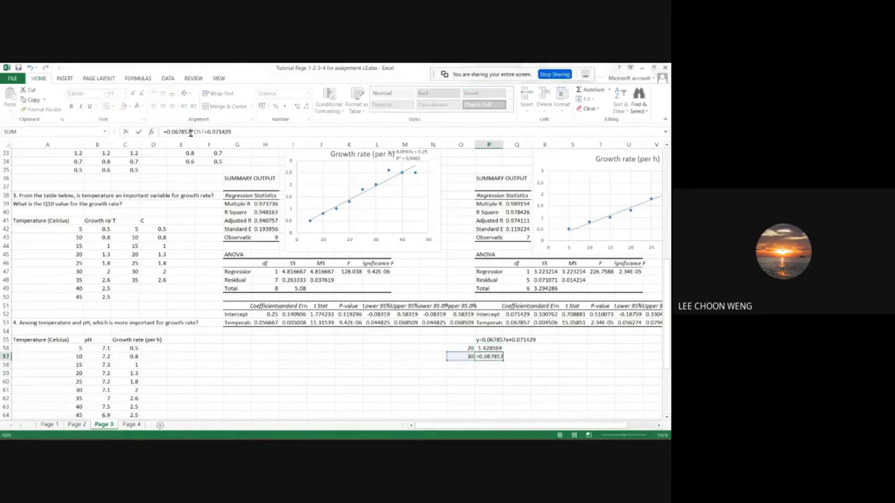
{"action": "key", "text": "Return"}
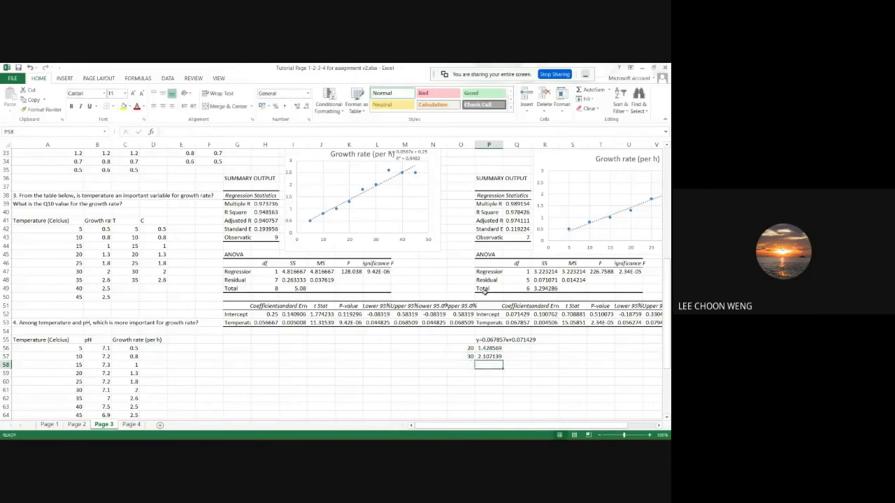
{"action": "left_click", "coordinate": [538, 362]}
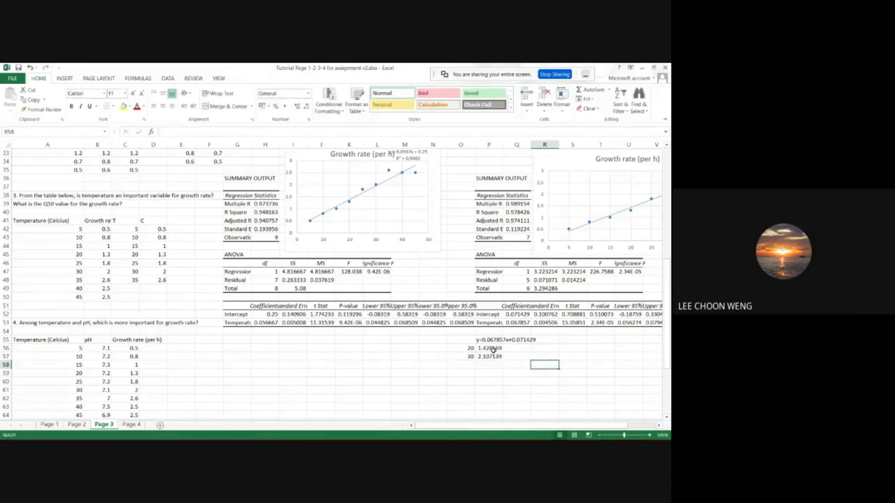
{"action": "left_click", "coordinate": [491, 349]}
{"action": "left_click", "coordinate": [491, 358]}
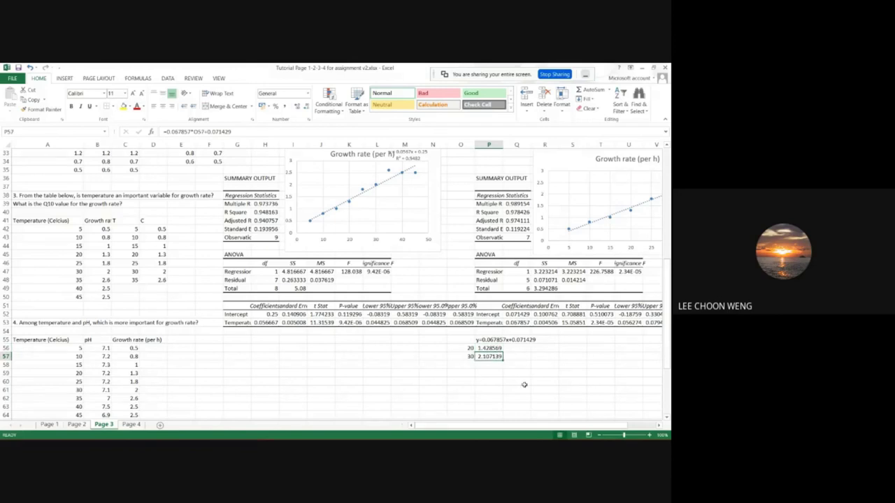
Label O58 as Q10 and calculate the value in P58 with the formula =P57/P56.
{"action": "left_click", "coordinate": [467, 365]}
{"action": "type", "text": "Q10"}
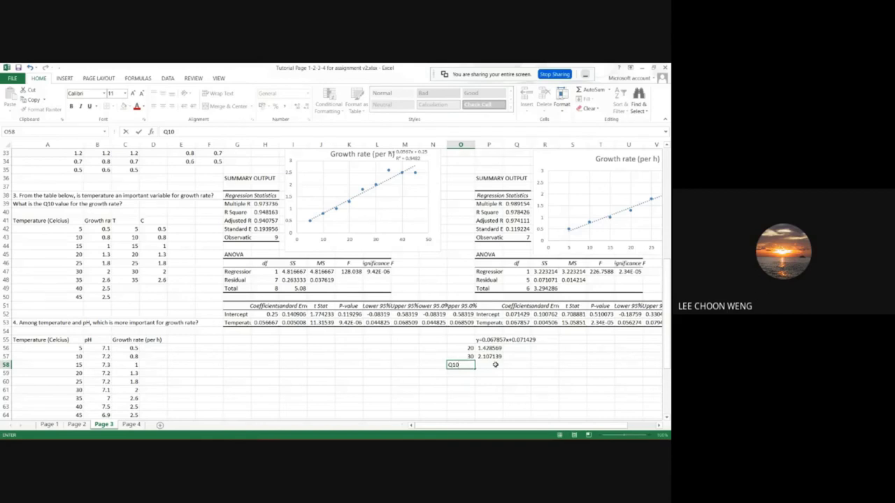
{"action": "left_click", "coordinate": [492, 364]}
{"action": "type", "text": "="}
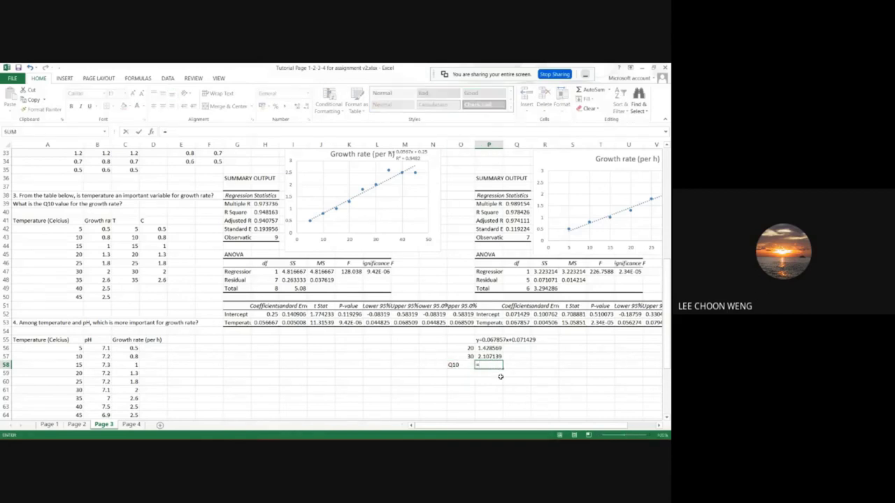
{"action": "left_click", "coordinate": [491, 355]}
{"action": "type", "text": "/"}
{"action": "left_click", "coordinate": [481, 347]}
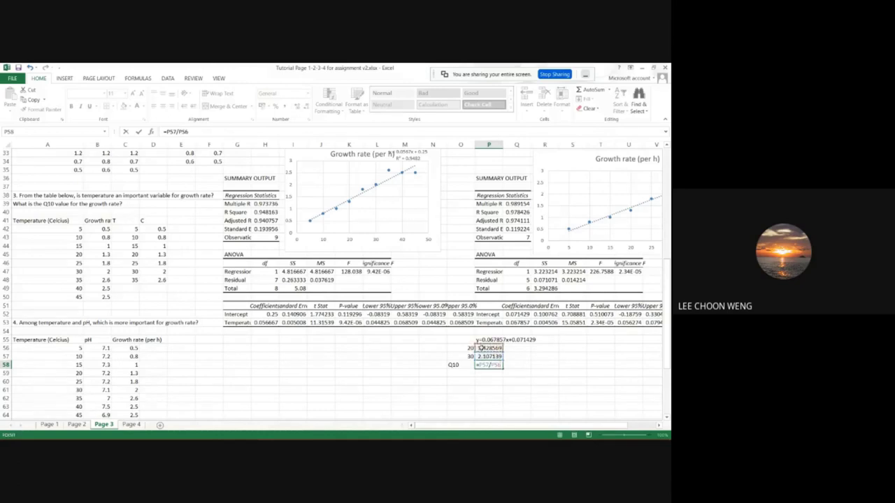
{"action": "key", "text": "Return"}
{"action": "left_click", "coordinate": [451, 364]}
{"action": "key", "text": "shift+Right"}
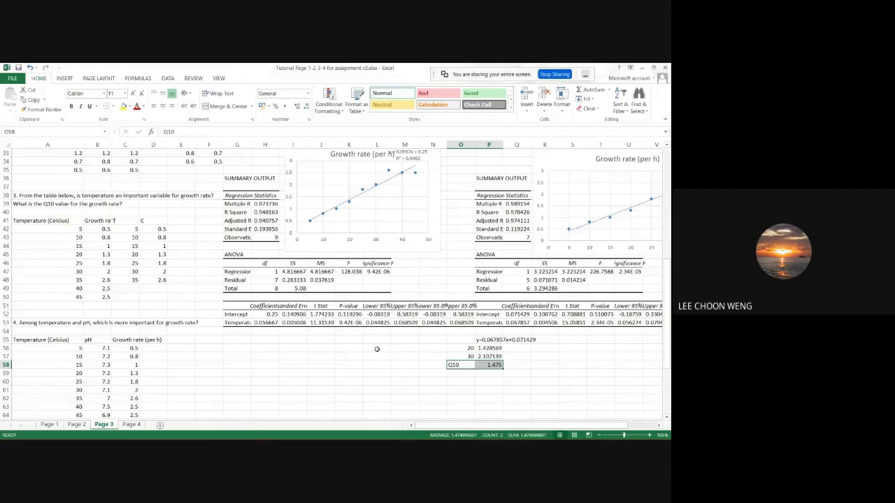
{"action": "left_click", "coordinate": [459, 373]}
{"action": "left_click", "coordinate": [475, 374]}
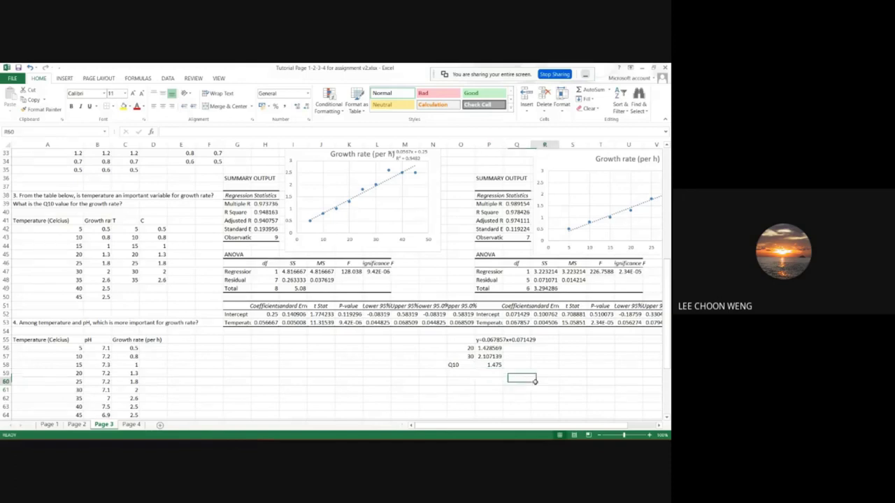
Go to question 4 and examine the pH and growth rate columns of its table.
{"action": "scroll", "coordinate": [535, 381], "scroll_direction": "down", "scroll_amount": 5}
{"action": "left_click", "coordinate": [376, 238]}
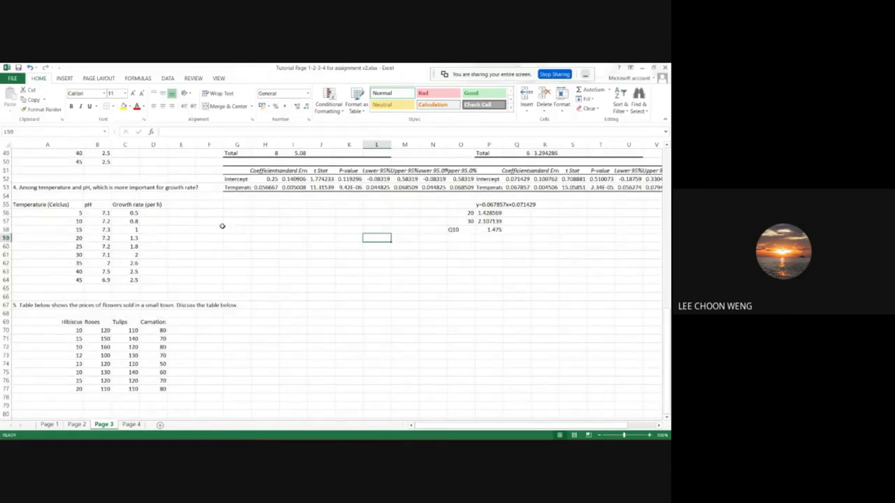
{"action": "left_click", "coordinate": [93, 205]}
{"action": "left_click", "coordinate": [131, 205]}
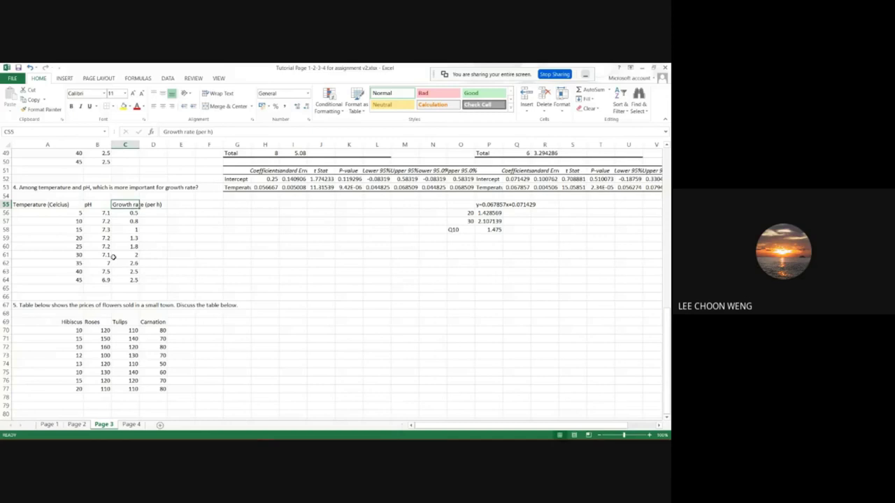
Examine the temperature and pH columns of question 4's table as the candidate explanatory variables.
{"action": "left_click", "coordinate": [96, 204]}
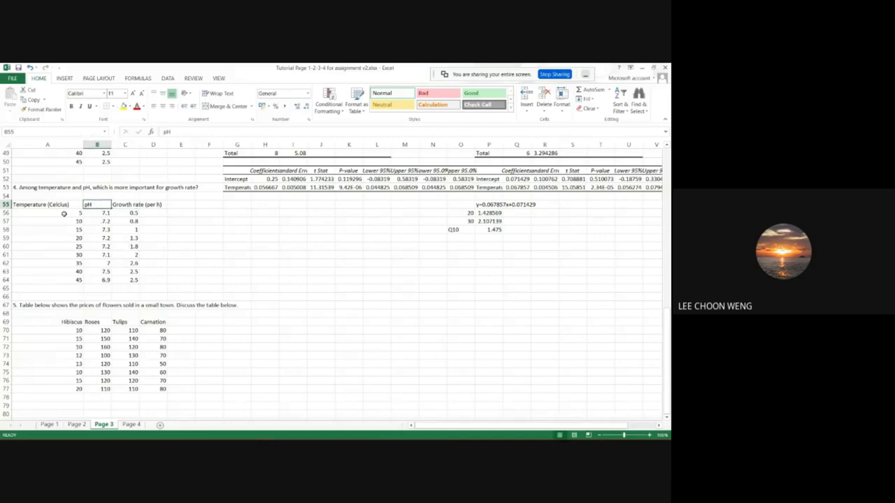
{"action": "left_click_drag", "start_coordinate": [63, 206], "coordinate": [97, 282]}
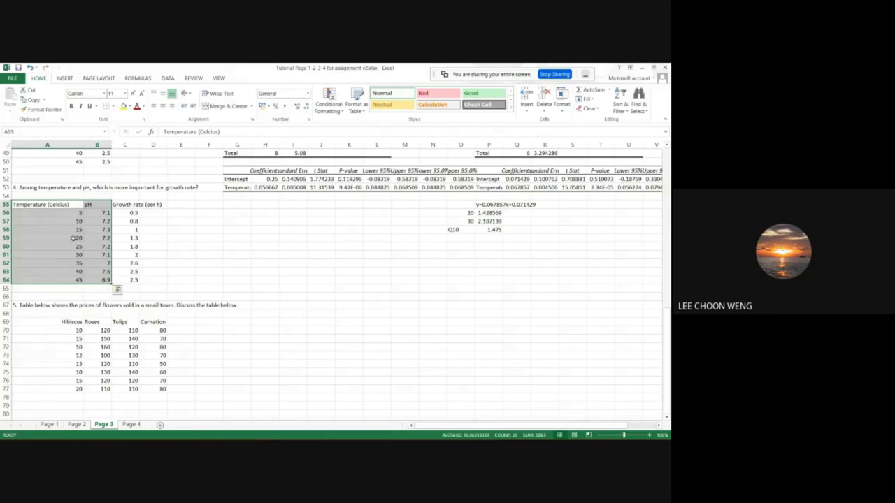
{"action": "left_click_drag", "start_coordinate": [63, 204], "coordinate": [68, 278]}
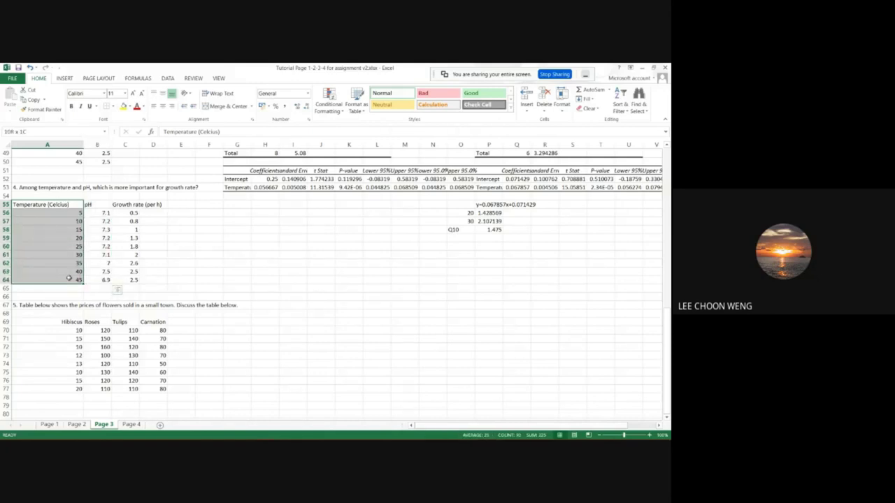
{"action": "left_click_drag", "start_coordinate": [96, 205], "coordinate": [98, 277]}
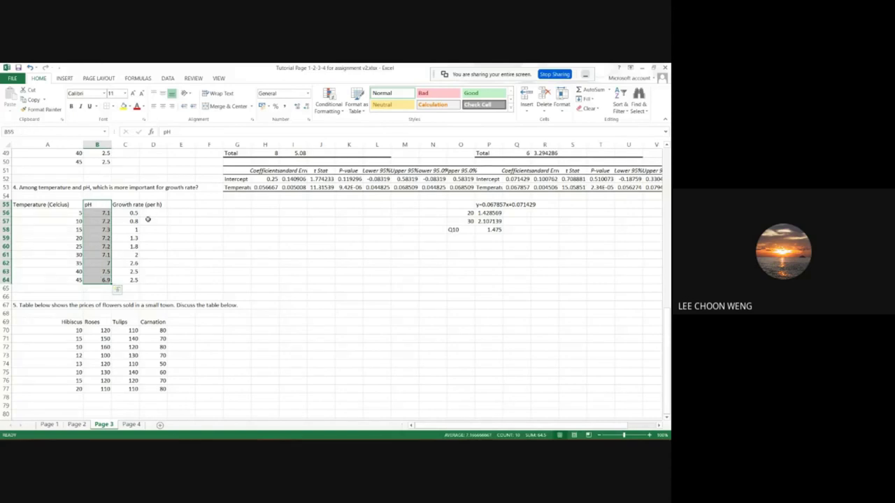
Move the growth rate equation and Q10 calculation block up to N46:O49, clearing the space beside question 4.
{"action": "left_click_drag", "start_coordinate": [453, 204], "coordinate": [496, 229]}
{"action": "scroll", "coordinate": [460, 291], "scroll_direction": "up", "scroll_amount": 1}
{"action": "scroll", "coordinate": [459, 292], "scroll_direction": "up", "scroll_amount": 4}
{"action": "left_click_drag", "start_coordinate": [452, 339], "coordinate": [424, 265]}
{"action": "left_click", "coordinate": [348, 371]}
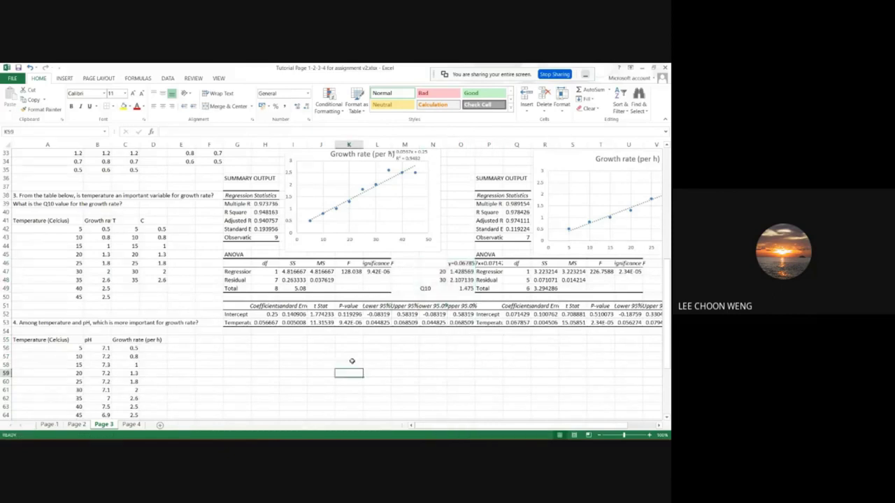
{"action": "scroll", "coordinate": [301, 303], "scroll_direction": "down", "scroll_amount": 6}
{"action": "scroll", "coordinate": [300, 303], "scroll_direction": "up", "scroll_amount": 1}
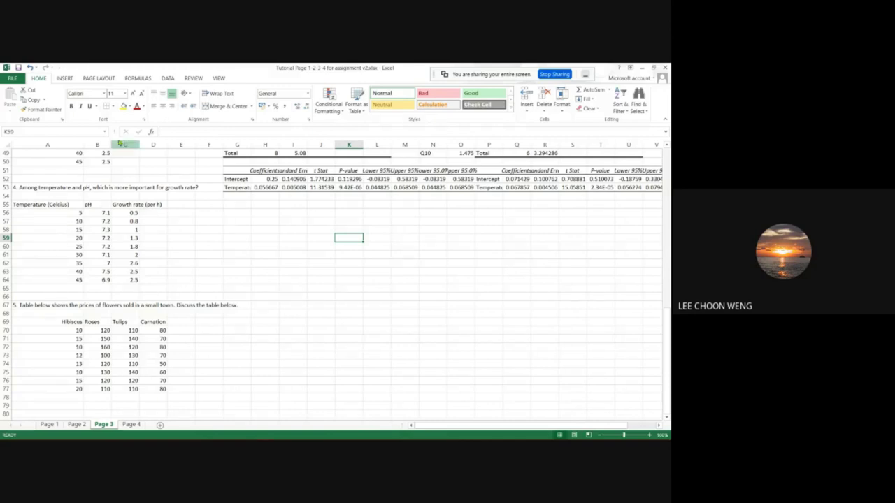
Copy question 4's temperature and pH columns, A55:B64, into D55:E64 beside the growth rate column.
{"action": "left_click", "coordinate": [139, 79]}
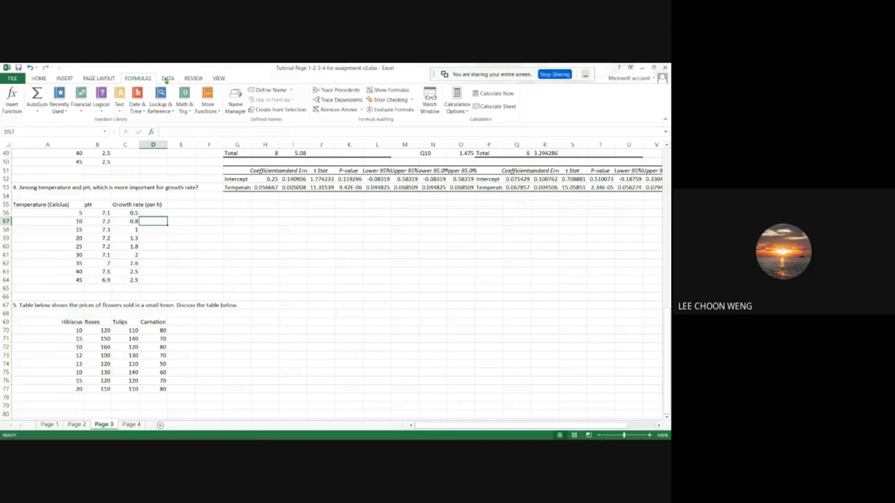
{"action": "left_click_drag", "start_coordinate": [60, 206], "coordinate": [91, 280]}
{"action": "key", "text": "ctrl+c"}
{"action": "left_click", "coordinate": [167, 206]}
{"action": "key", "text": "ctrl+v"}
{"action": "left_click", "coordinate": [262, 279]}
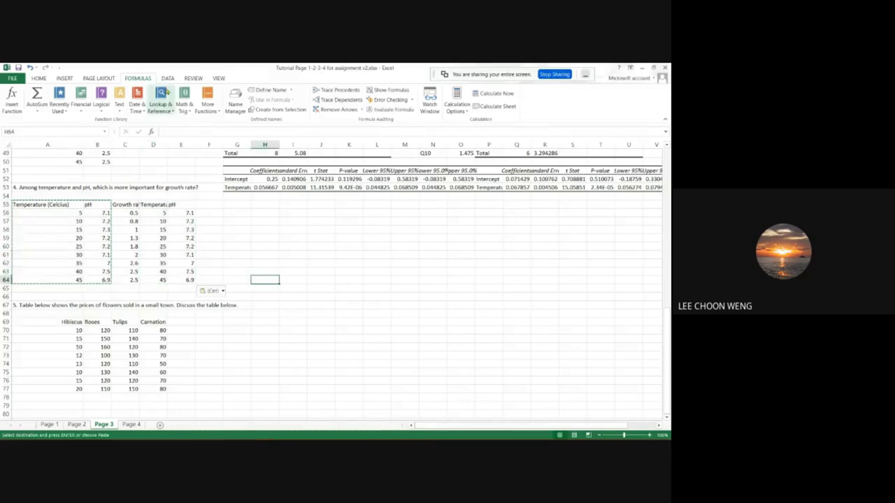
Set up a Regression analysis with Y range C55:C64 and X range D55:E64.
{"action": "left_click", "coordinate": [168, 77]}
{"action": "left_click", "coordinate": [572, 90]}
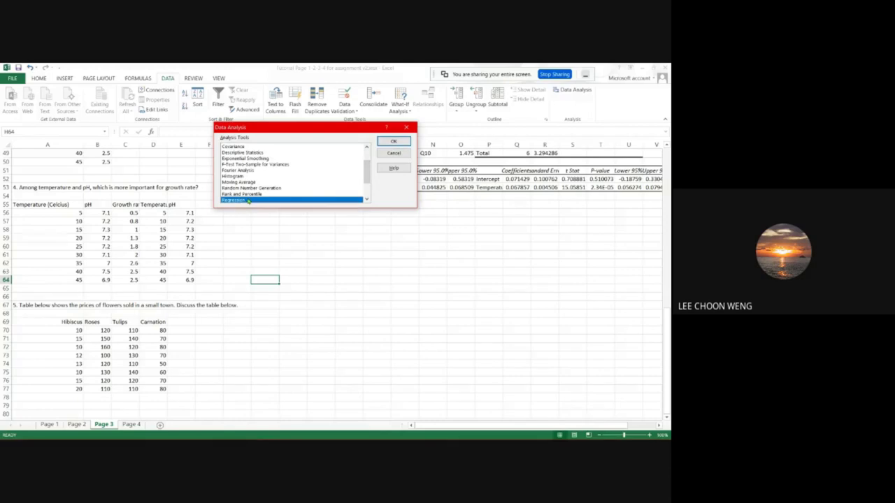
{"action": "left_click", "coordinate": [393, 143]}
{"action": "left_click_drag", "start_coordinate": [240, 88], "coordinate": [357, 218]}
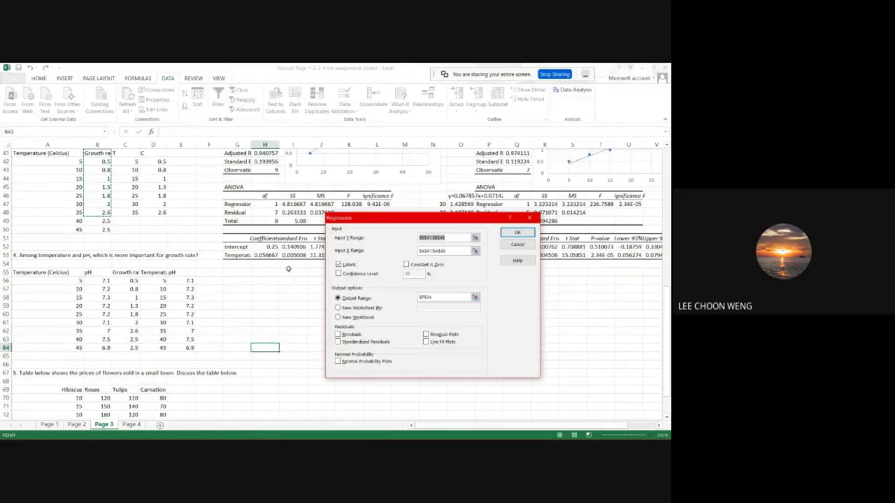
{"action": "left_click_drag", "start_coordinate": [124, 273], "coordinate": [124, 346]}
{"action": "left_click", "coordinate": [450, 250]}
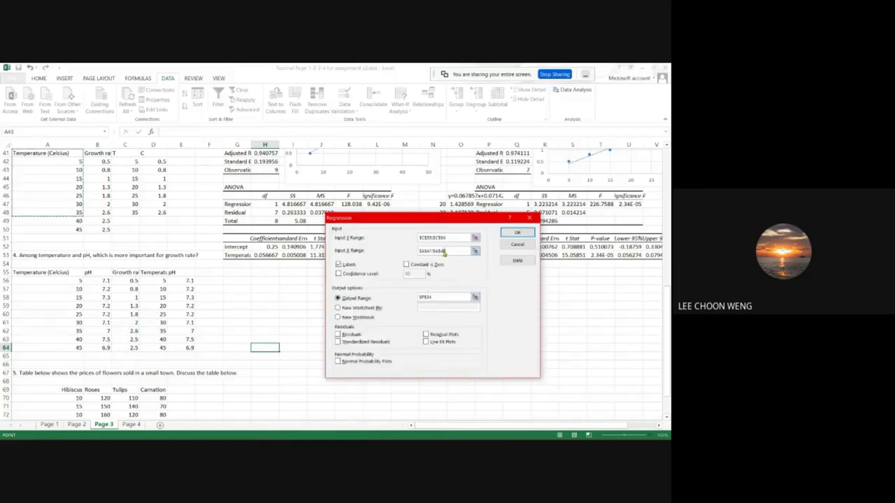
{"action": "left_click_drag", "start_coordinate": [158, 272], "coordinate": [189, 345]}
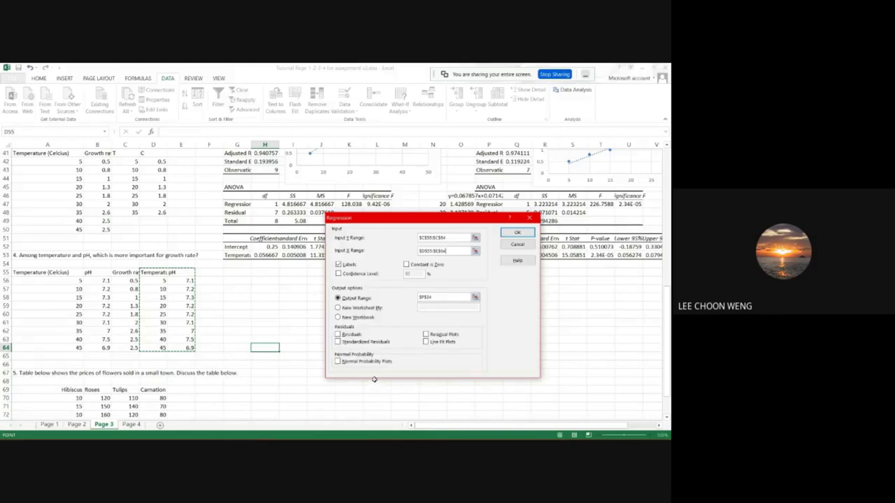
Set the regression's output range to G55 and run the analysis.
{"action": "left_click", "coordinate": [451, 298]}
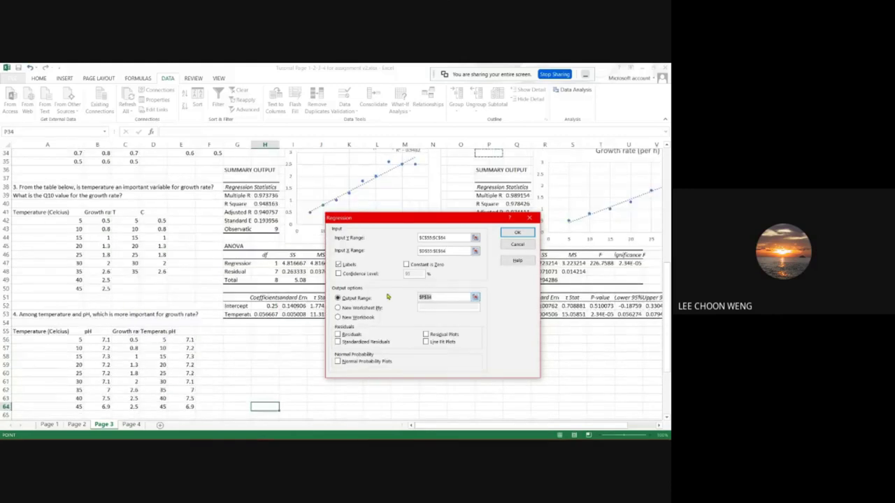
{"action": "left_click", "coordinate": [237, 331]}
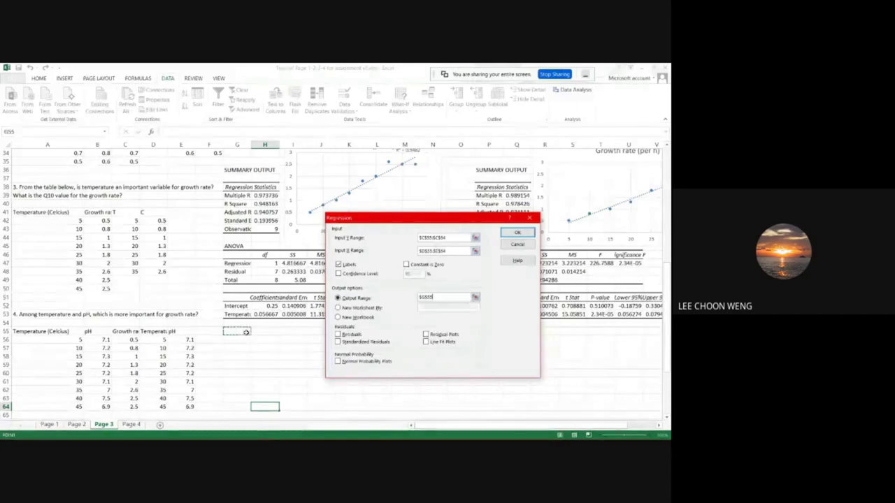
{"action": "left_click", "coordinate": [519, 235]}
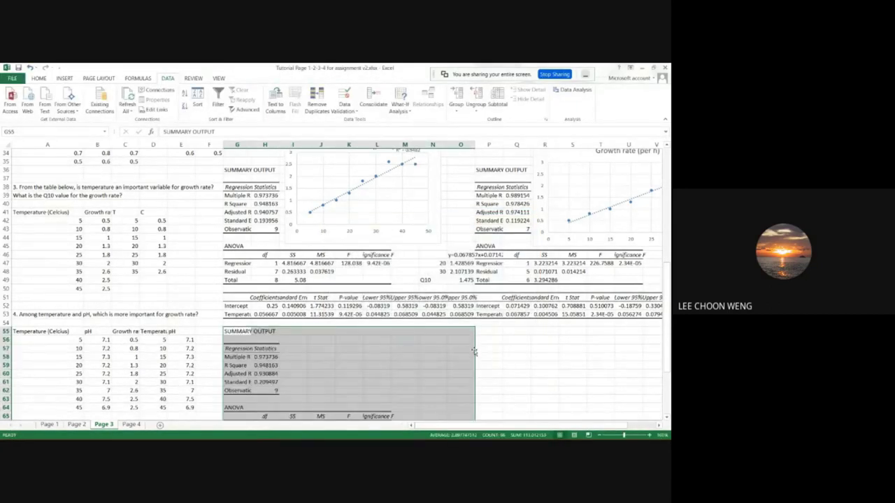
{"action": "scroll", "coordinate": [472, 348], "scroll_direction": "down", "scroll_amount": 3}
{"action": "left_click", "coordinate": [515, 365]}
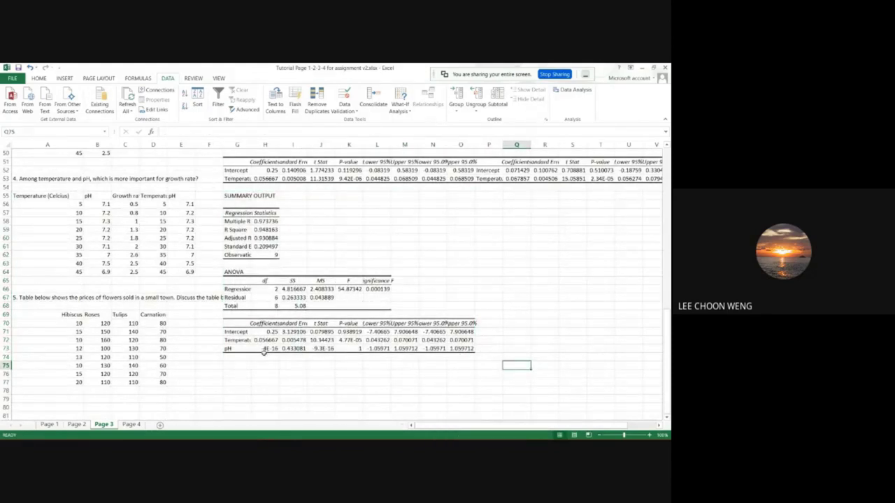
Examine the coefficients and P-values of temperature and pH in question 4's regression output.
{"action": "left_click", "coordinate": [240, 341]}
{"action": "left_click", "coordinate": [272, 348]}
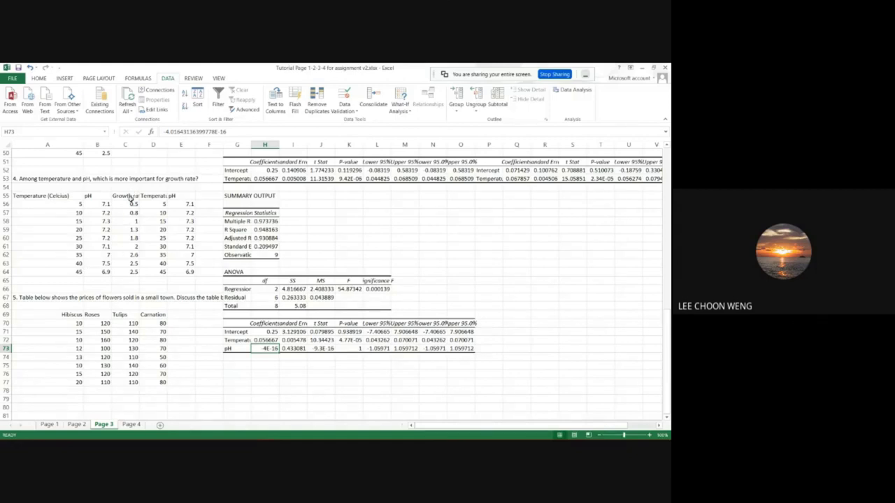
{"action": "left_click_drag", "start_coordinate": [131, 196], "coordinate": [133, 271]}
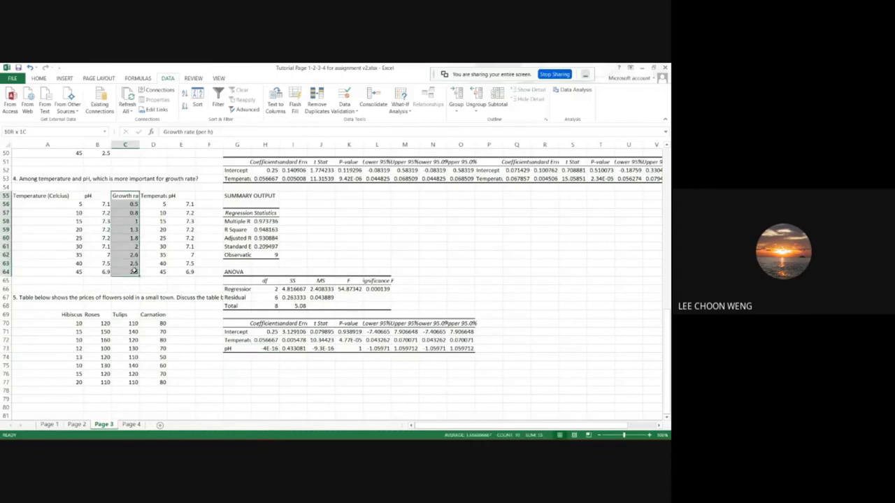
{"action": "left_click_drag", "start_coordinate": [134, 271], "coordinate": [134, 271]}
{"action": "left_click_drag", "start_coordinate": [241, 340], "coordinate": [239, 345]}
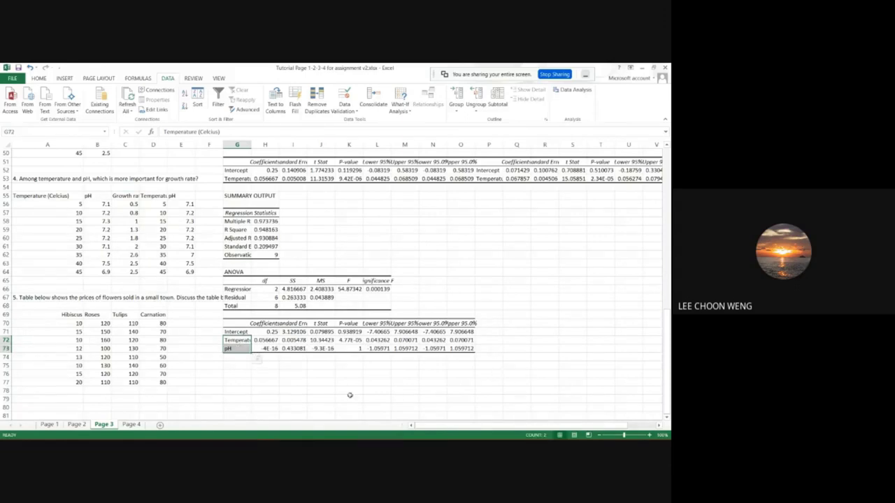
{"action": "left_click_drag", "start_coordinate": [350, 340], "coordinate": [351, 347]}
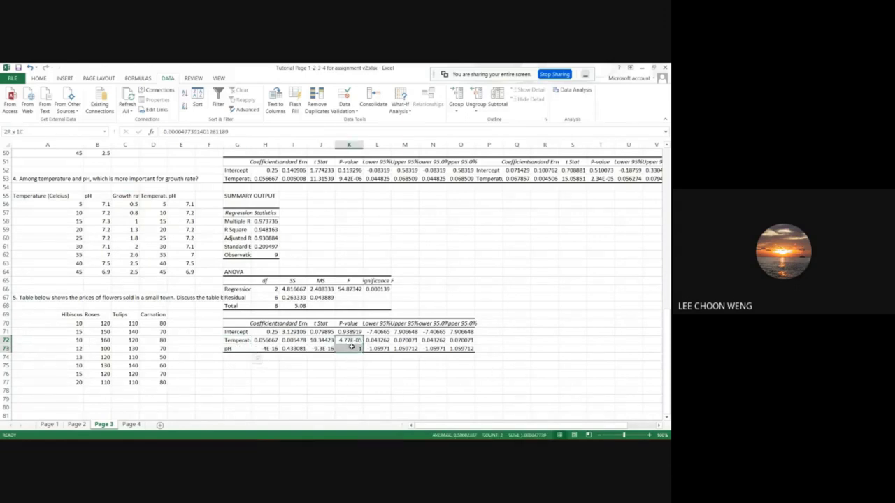
{"action": "left_click", "coordinate": [350, 383]}
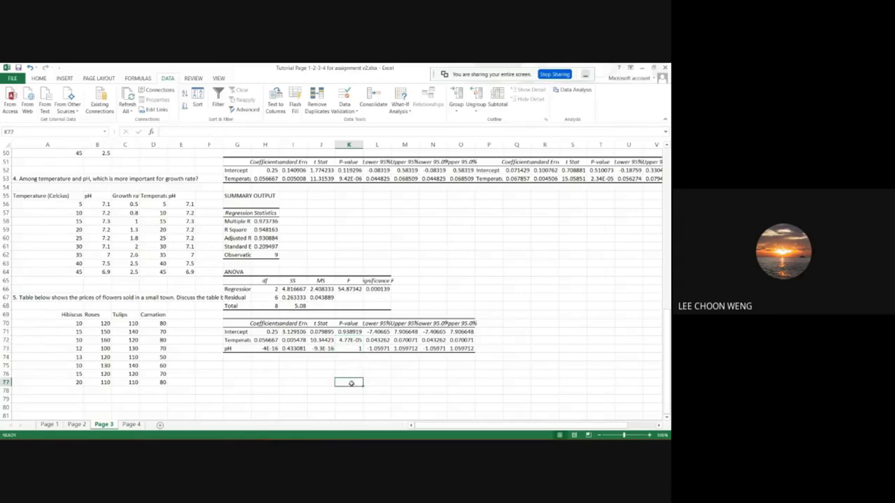
{"action": "left_click", "coordinate": [348, 341]}
{"action": "left_click_drag", "start_coordinate": [241, 340], "coordinate": [348, 339]}
{"action": "left_click", "coordinate": [349, 340]}
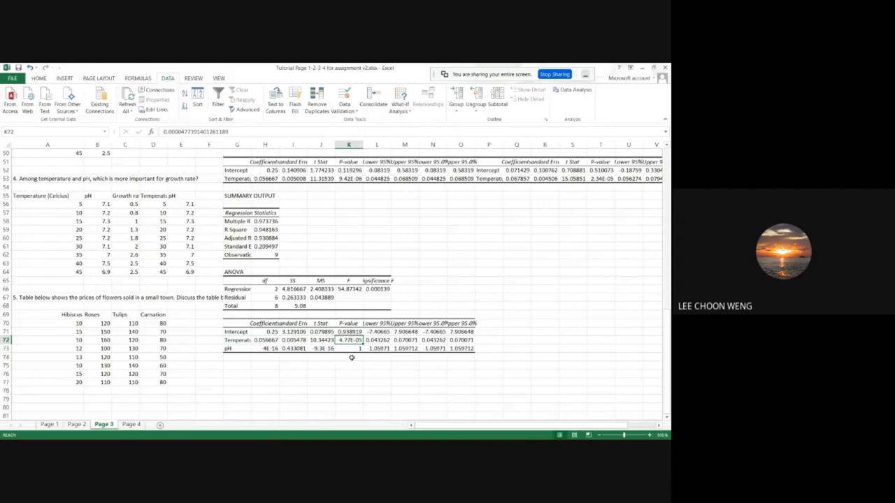
{"action": "left_click", "coordinate": [351, 349]}
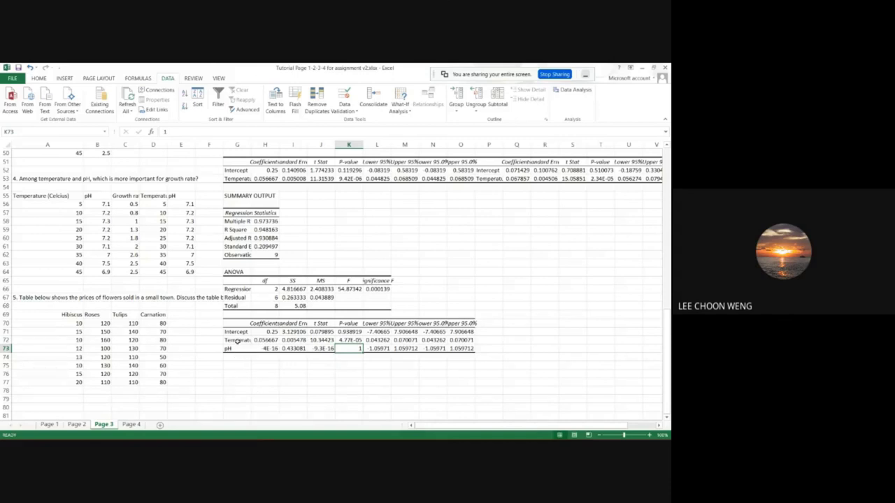
{"action": "left_click_drag", "start_coordinate": [241, 342], "coordinate": [356, 348]}
{"action": "left_click", "coordinate": [321, 381]}
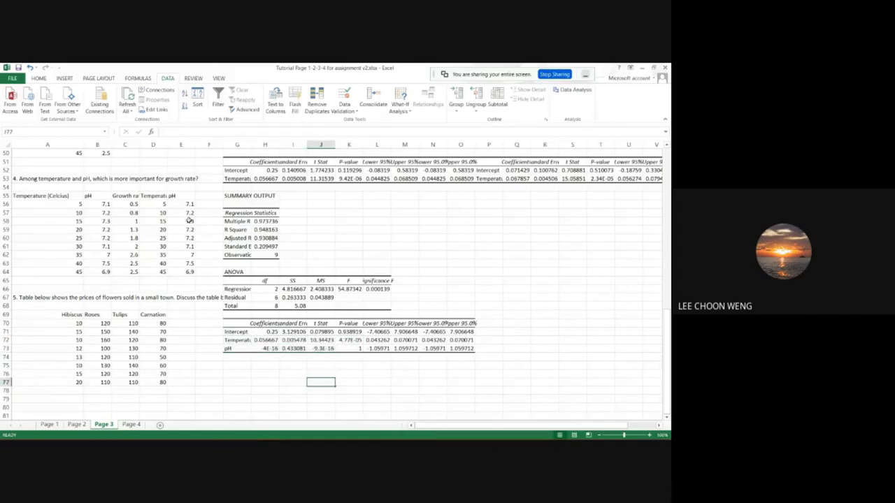
Review the growth rate column and the temperature and pH columns used in the regression, and compare both variables' P-values.
{"action": "left_click_drag", "start_coordinate": [129, 196], "coordinate": [131, 275]}
{"action": "left_click_drag", "start_coordinate": [158, 196], "coordinate": [188, 272]}
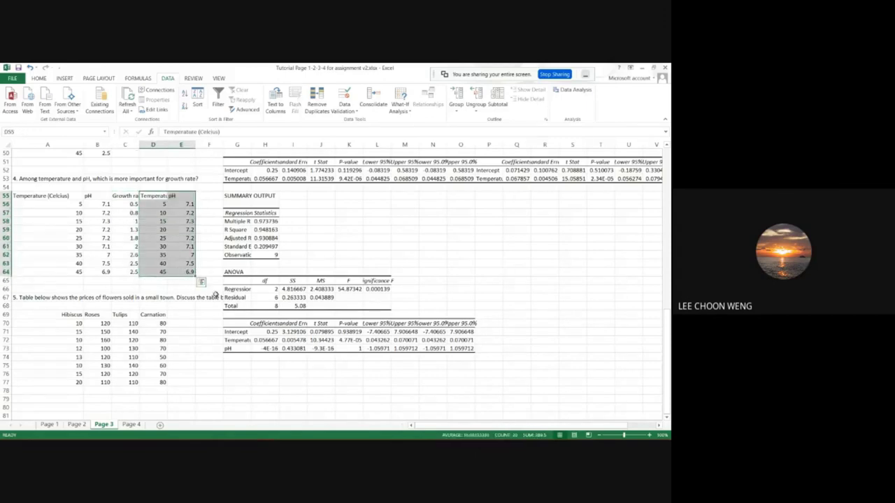
{"action": "left_click", "coordinate": [187, 256]}
{"action": "left_click_drag", "start_coordinate": [158, 195], "coordinate": [188, 274]}
{"action": "left_click", "coordinate": [302, 356]}
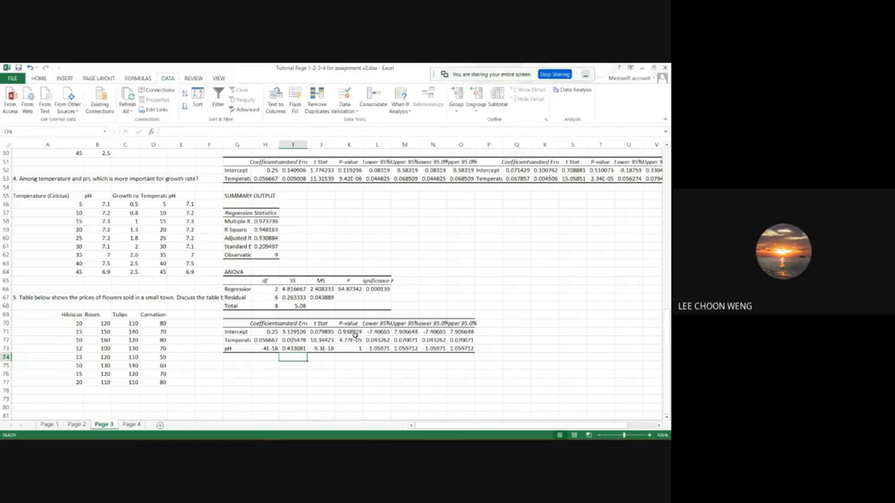
{"action": "left_click_drag", "start_coordinate": [349, 341], "coordinate": [350, 348]}
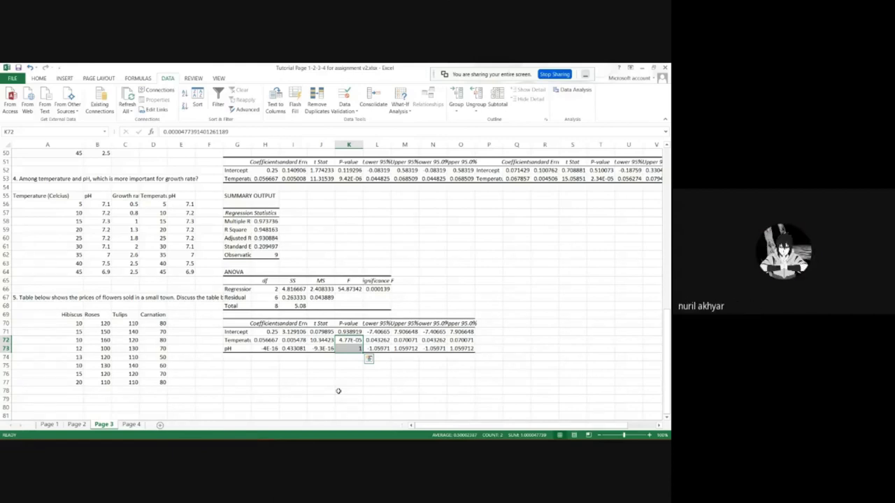
Move question 4's regression output from G55:O73 to start at M55, freeing the area beside question 5.
{"action": "scroll", "coordinate": [324, 389], "scroll_direction": "down", "scroll_amount": 3}
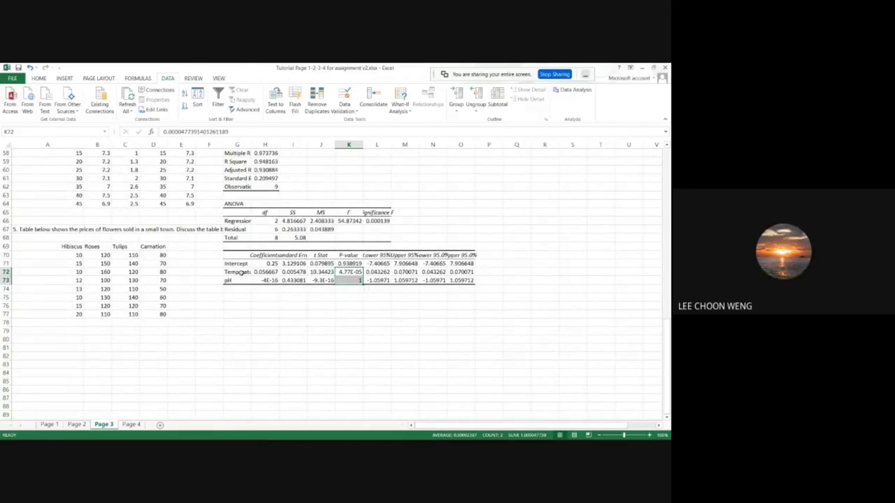
{"action": "scroll", "coordinate": [232, 272], "scroll_direction": "up", "scroll_amount": 3}
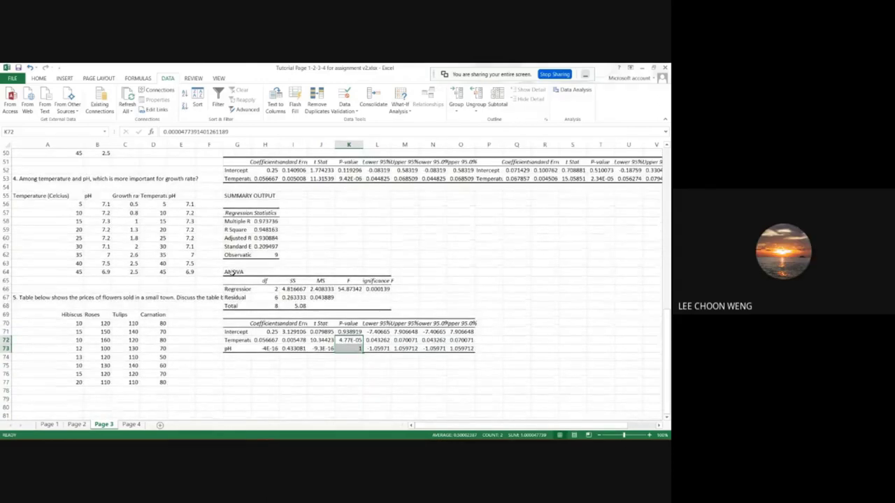
{"action": "left_click_drag", "start_coordinate": [237, 196], "coordinate": [271, 204]}
{"action": "left_click_drag", "start_coordinate": [467, 340], "coordinate": [470, 348]}
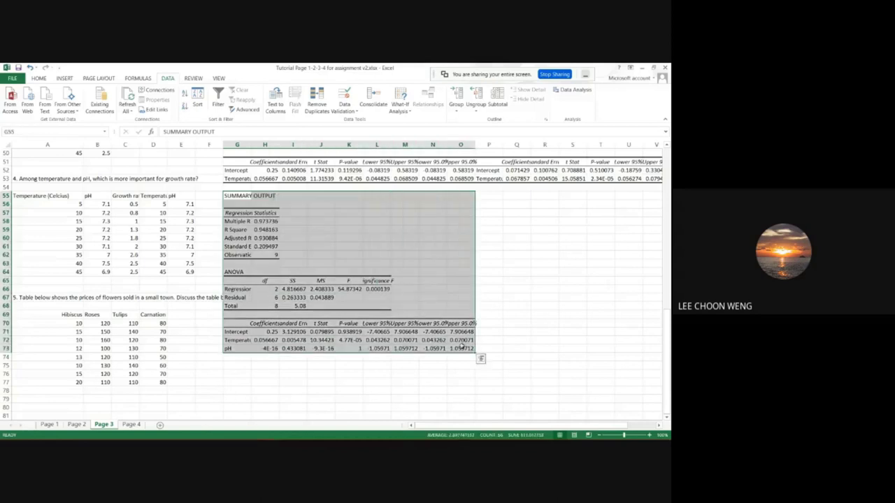
{"action": "left_click_drag", "start_coordinate": [293, 191], "coordinate": [469, 201]}
{"action": "left_click", "coordinate": [321, 254]}
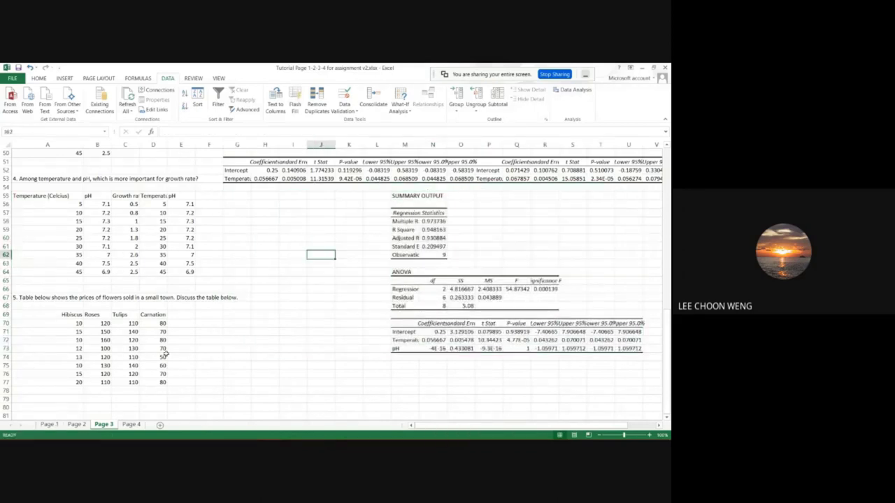
Review question 5's flower price table and enter Hibiscus in F70 beside it.
{"action": "scroll", "coordinate": [165, 355], "scroll_direction": "down", "scroll_amount": 3}
{"action": "left_click_drag", "start_coordinate": [49, 246], "coordinate": [162, 316]}
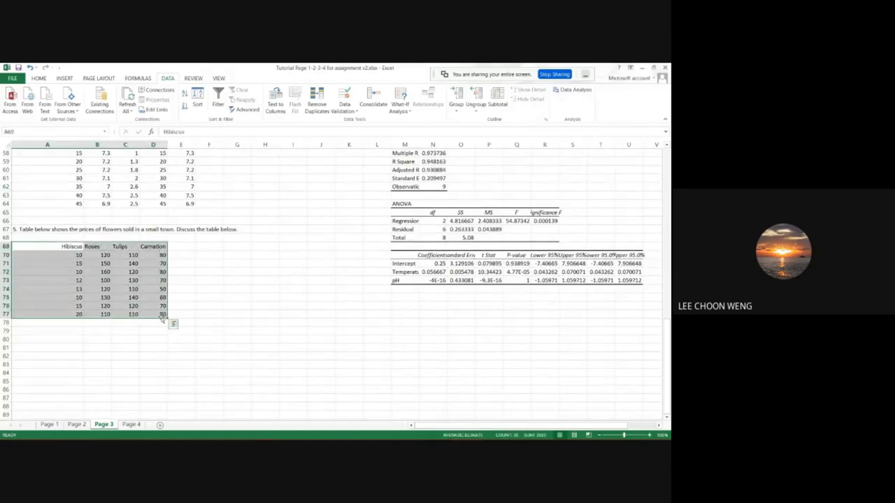
{"action": "left_click", "coordinate": [199, 229]}
{"action": "left_click_drag", "start_coordinate": [78, 250], "coordinate": [162, 315]}
{"action": "left_click", "coordinate": [213, 255]}
{"action": "type", "text": "Hibiscus"}
{"action": "left_click", "coordinate": [213, 277]}
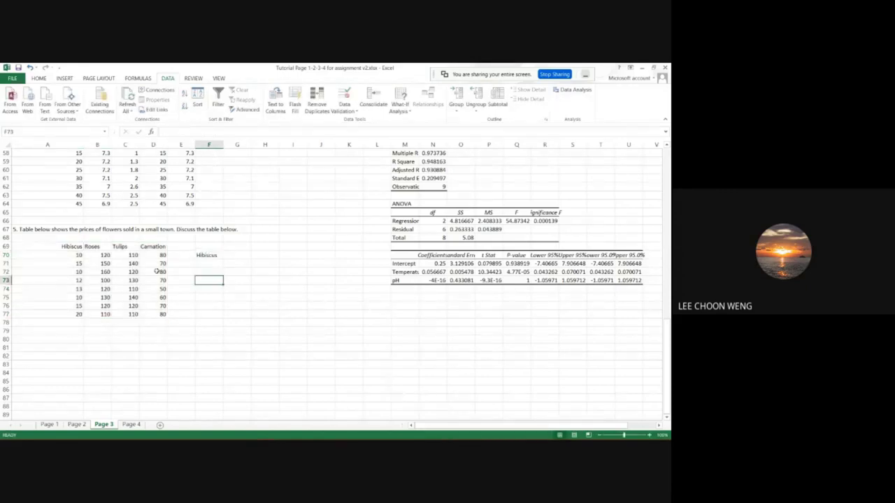
Copy the flower names in A69:D69 and paste them transposed into F70:F73.
{"action": "left_click_drag", "start_coordinate": [82, 246], "coordinate": [154, 248]}
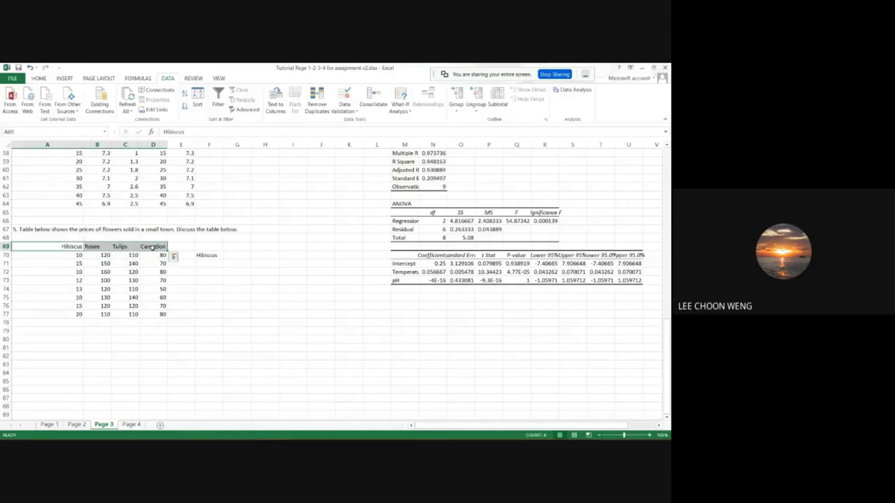
{"action": "key", "text": "ctrl+c"}
{"action": "right_click", "coordinate": [219, 256]}
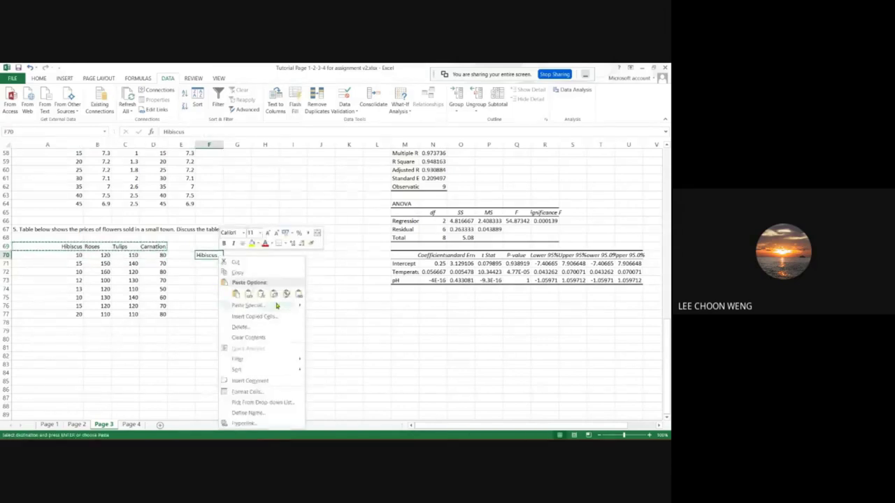
{"action": "left_click", "coordinate": [273, 294]}
{"action": "left_click", "coordinate": [260, 330]}
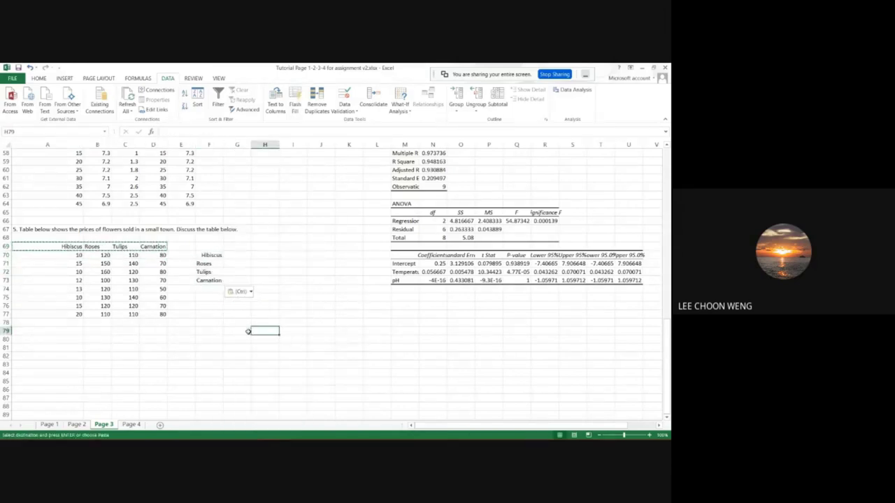
Calculate the average Hibiscus price in G70 with =average(A70:A77).
{"action": "left_click", "coordinate": [233, 256]}
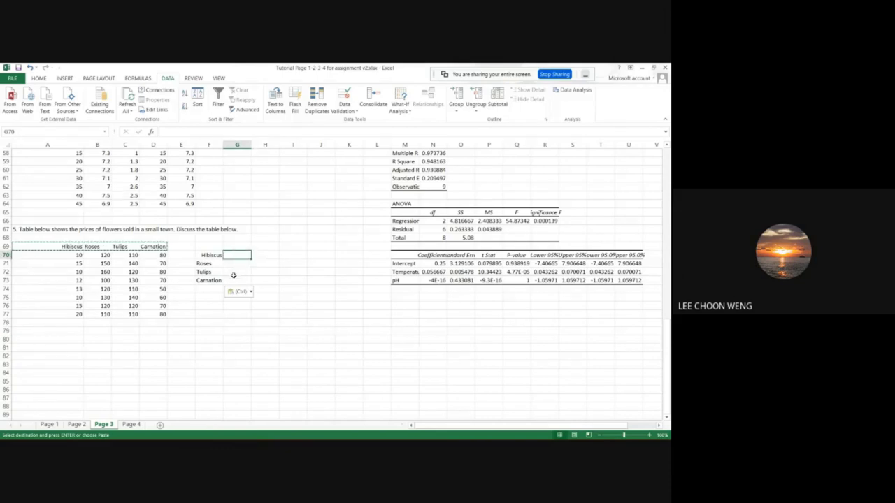
{"action": "type", "text": "=av"}
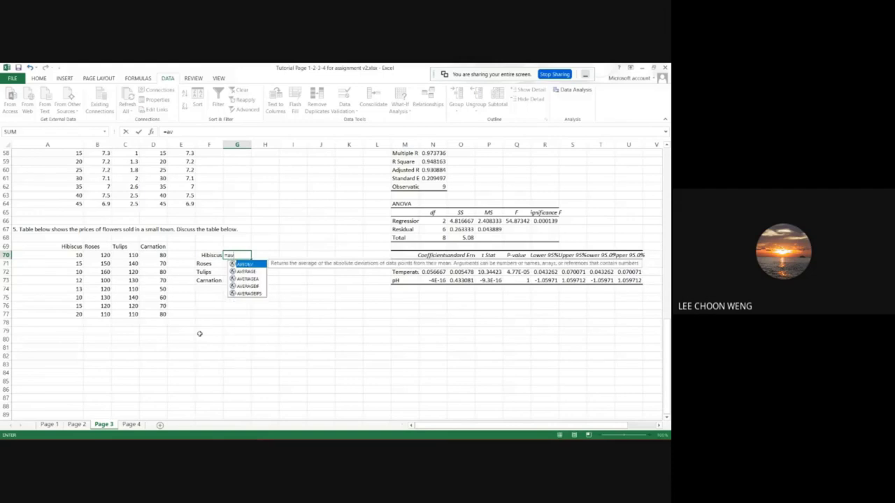
{"action": "type", "text": "erage("}
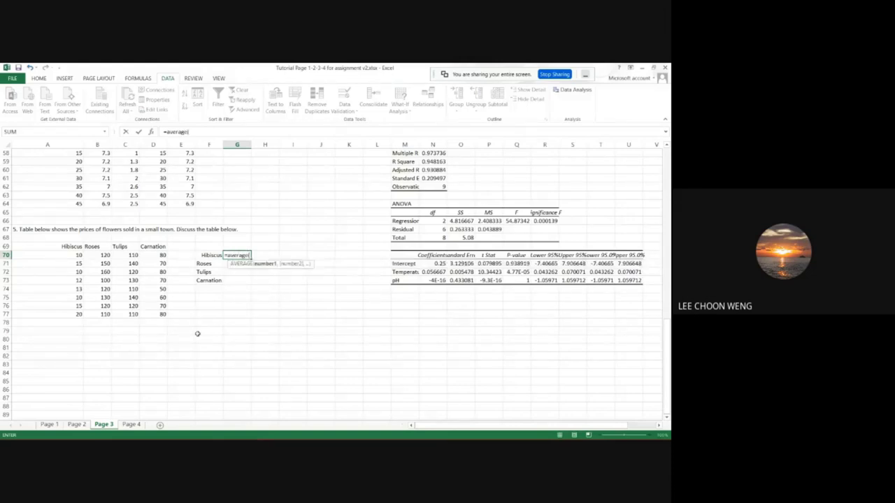
{"action": "left_click_drag", "start_coordinate": [61, 256], "coordinate": [72, 316]}
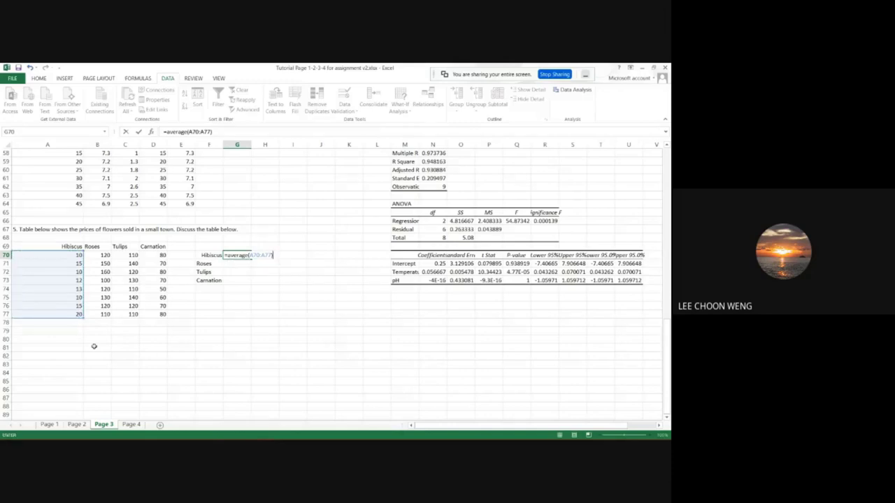
{"action": "key", "text": "Return"}
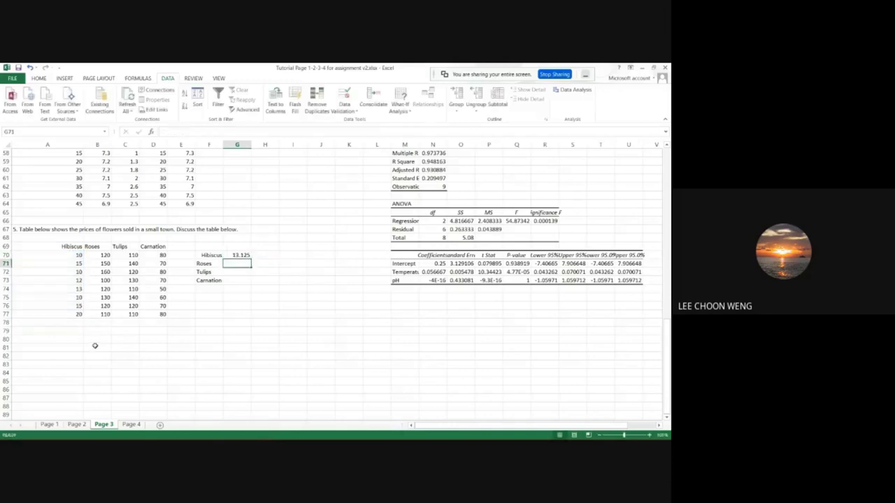
Calculate the standard deviation of the Hibiscus prices in H70 with =stdev(A70:A77).
{"action": "left_click", "coordinate": [268, 256]}
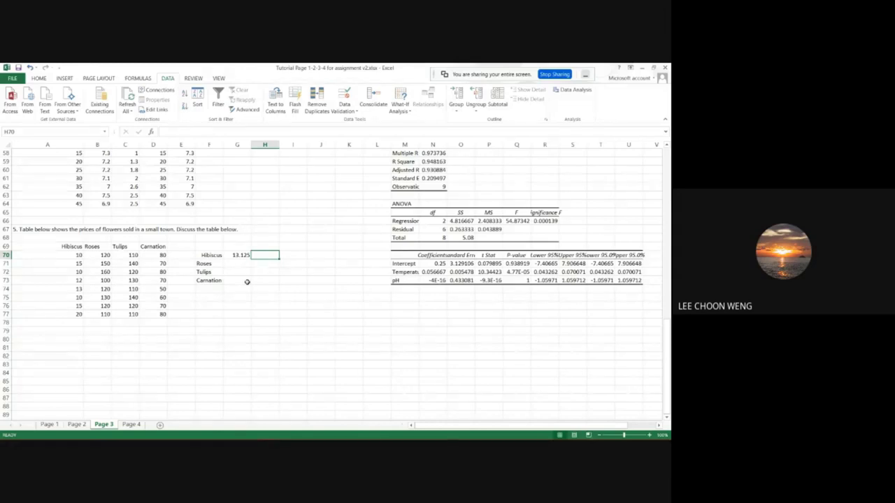
{"action": "type", "text": "=stdev("}
{"action": "left_click_drag", "start_coordinate": [78, 255], "coordinate": [80, 315]}
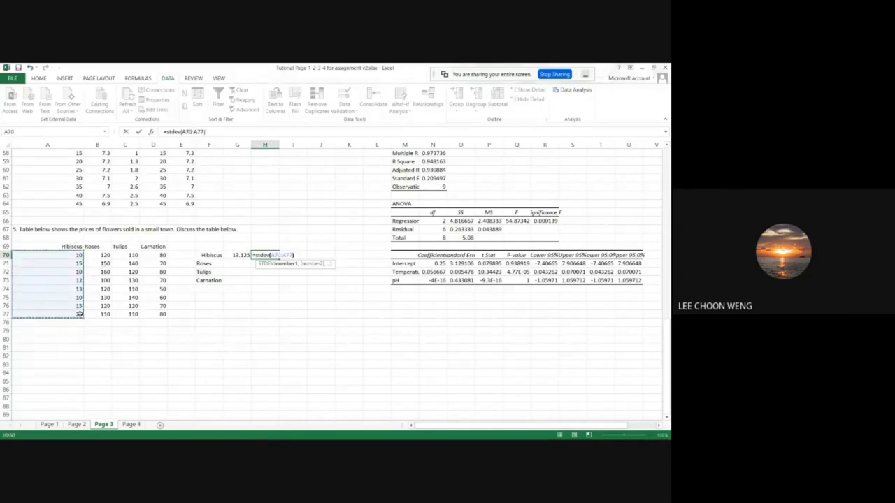
{"action": "key", "text": "Return"}
Fill the Hibiscus average and standard deviation formulas in G70:H70 down to row 73.
{"action": "left_click", "coordinate": [235, 255]}
{"action": "left_click_drag", "start_coordinate": [244, 255], "coordinate": [278, 257]}
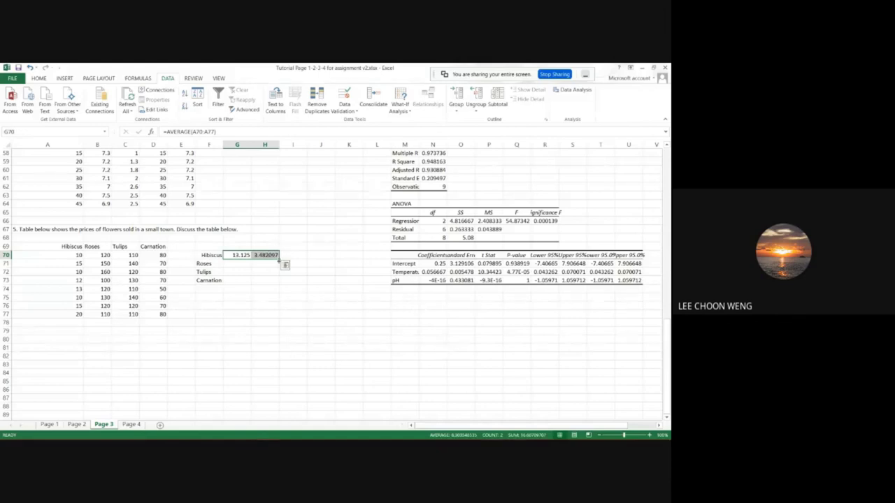
{"action": "left_click_drag", "start_coordinate": [279, 260], "coordinate": [281, 286]}
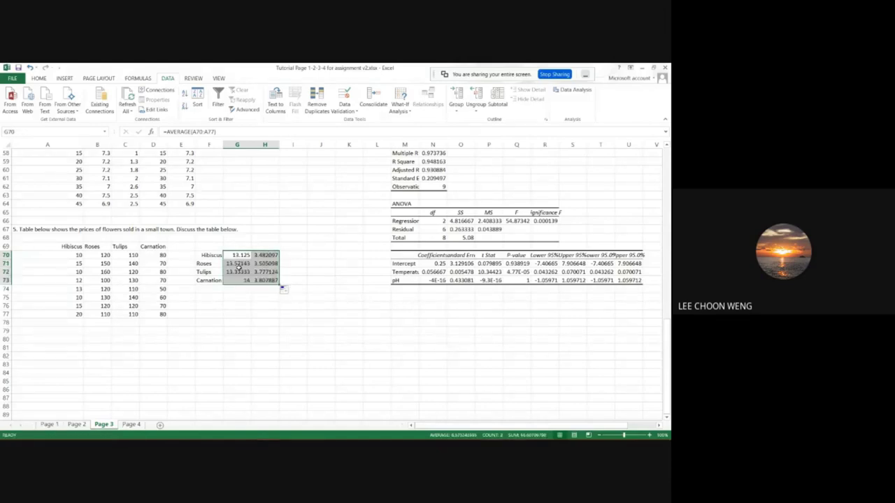
{"action": "left_click", "coordinate": [236, 263]}
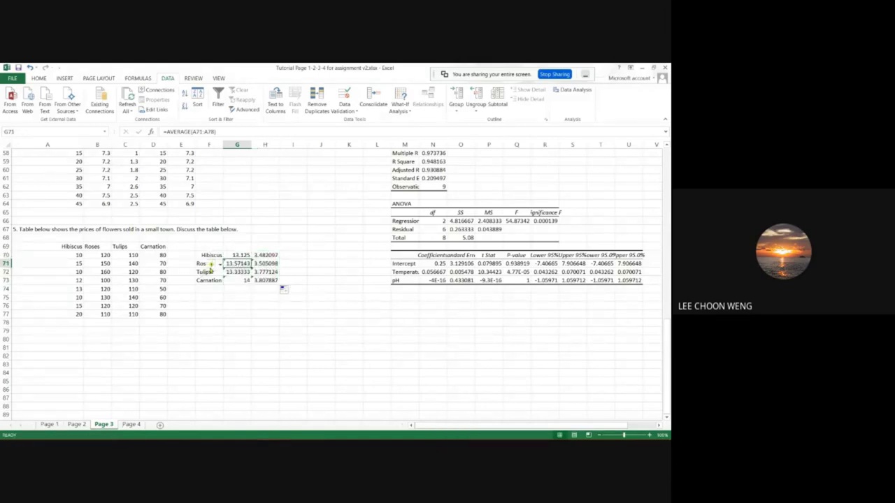
{"action": "left_click", "coordinate": [212, 266]}
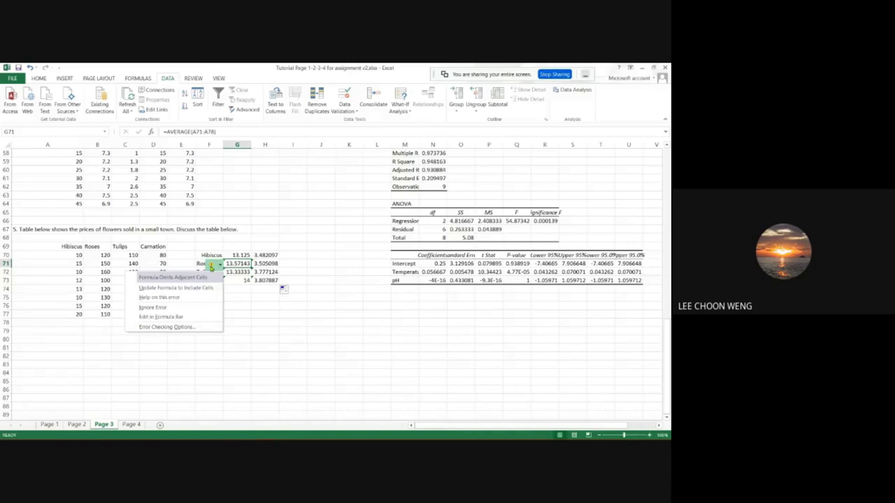
{"action": "left_click", "coordinate": [321, 270]}
{"action": "left_click", "coordinate": [312, 272]}
Correct the average formulas for Roses, Tulips and Carnation in G71:G73 to use B70:B77, C70:C77 and D70:D77 respectively.
{"action": "left_click", "coordinate": [241, 264]}
{"action": "left_click_drag", "start_coordinate": [191, 131], "coordinate": [214, 132]}
{"action": "left_click_drag", "start_coordinate": [75, 315], "coordinate": [102, 259]}
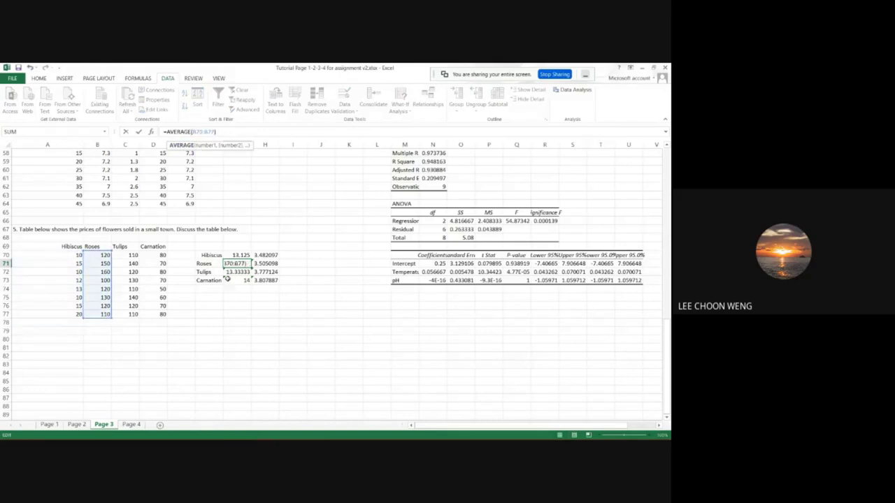
{"action": "key", "text": "Return"}
{"action": "left_click_drag", "start_coordinate": [191, 131], "coordinate": [214, 131]}
{"action": "left_click_drag", "start_coordinate": [128, 314], "coordinate": [129, 257]}
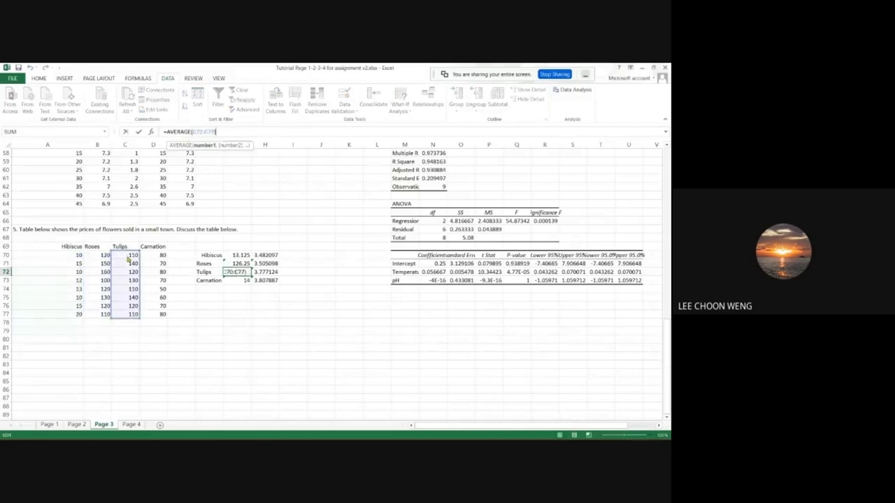
{"action": "key", "text": "Return"}
{"action": "left_click_drag", "start_coordinate": [192, 131], "coordinate": [216, 131]}
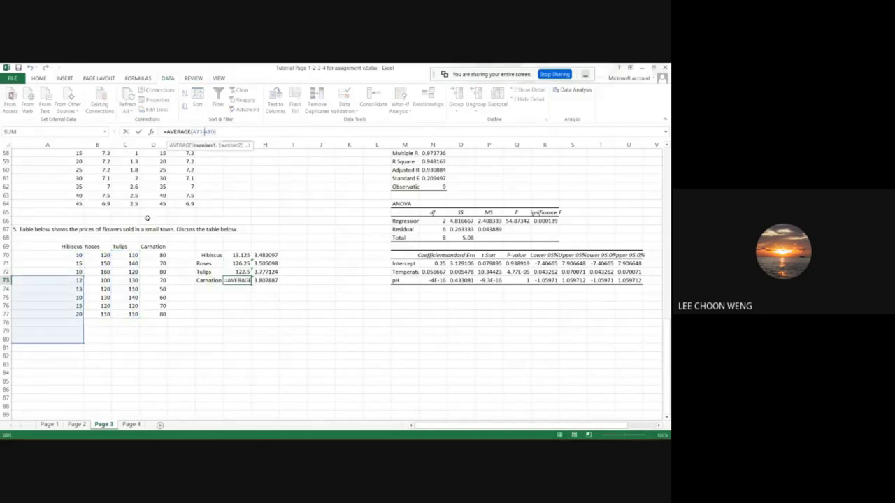
{"action": "left_click_drag", "start_coordinate": [161, 314], "coordinate": [165, 257]}
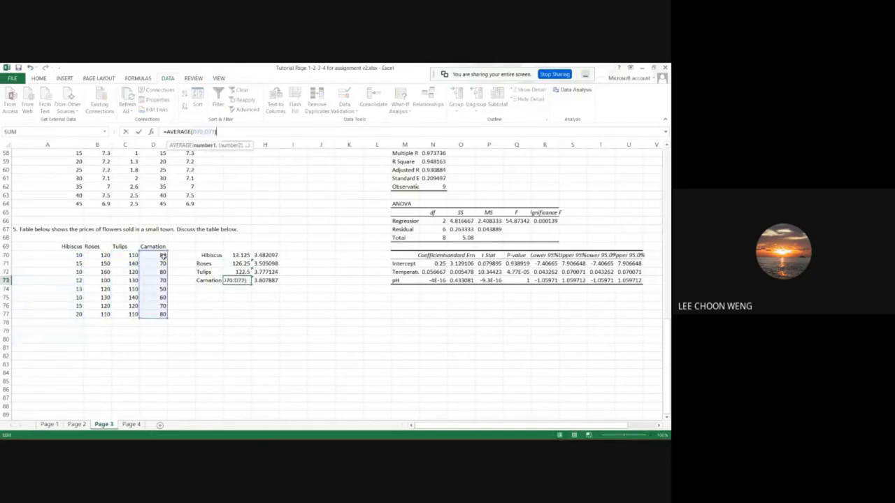
{"action": "key", "text": "Return"}
Correct the STDEV formulas for Roses, Tulips and Carnation in H71:H73 to use rows 70 to 77 of their own price columns.
{"action": "left_click", "coordinate": [265, 264]}
{"action": "key", "text": "F2"}
{"action": "left_click_drag", "start_coordinate": [58, 258], "coordinate": [98, 254]}
{"action": "key", "text": "Return"}
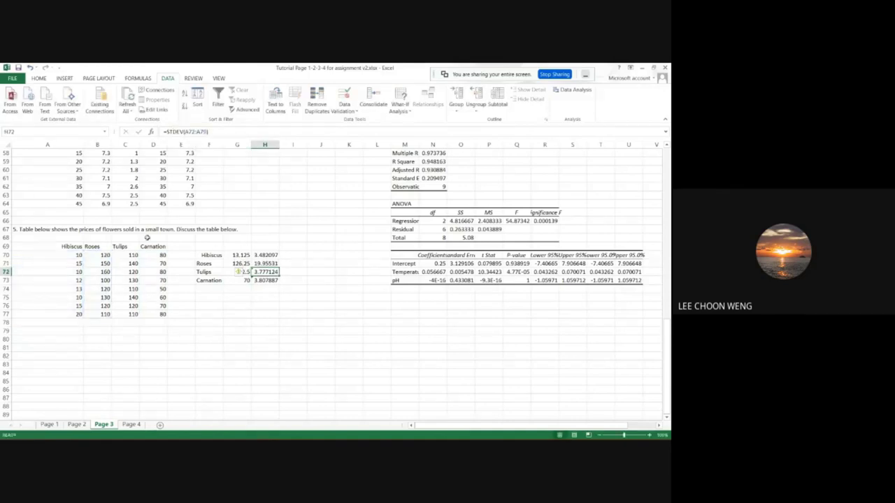
{"action": "left_click", "coordinate": [188, 132]}
{"action": "left_click_drag", "start_coordinate": [63, 268], "coordinate": [130, 255]}
{"action": "key", "text": "Return"}
{"action": "left_click", "coordinate": [183, 131]}
{"action": "left_click_drag", "start_coordinate": [63, 276], "coordinate": [159, 253]}
{"action": "key", "text": "Return"}
{"action": "key", "text": "Down"}
{"action": "key", "text": "Down"}
{"action": "key", "text": "Down"}
{"action": "key", "text": "Down"}
{"action": "key", "text": "Down"}
{"action": "key", "text": "Down"}
{"action": "key", "text": "Down"}
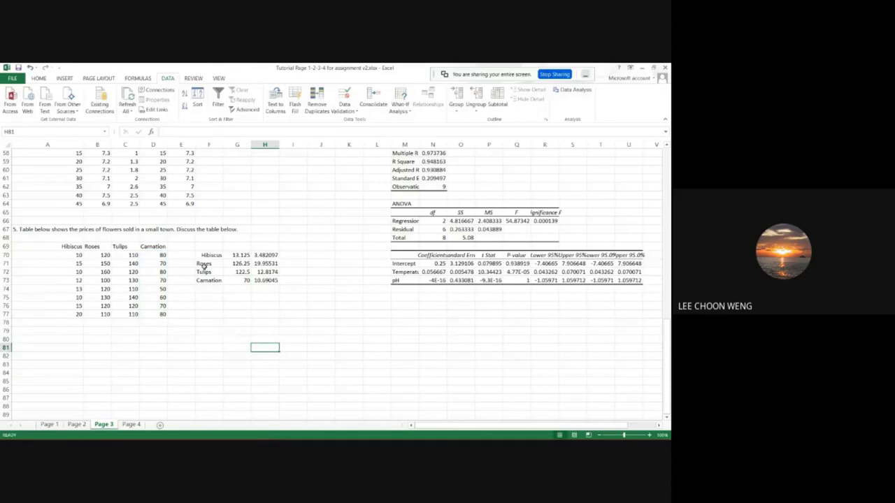
Label the summary columns Mean in G69 and SD in H69.
{"action": "left_click", "coordinate": [240, 248]}
{"action": "type", "text": "Me"}
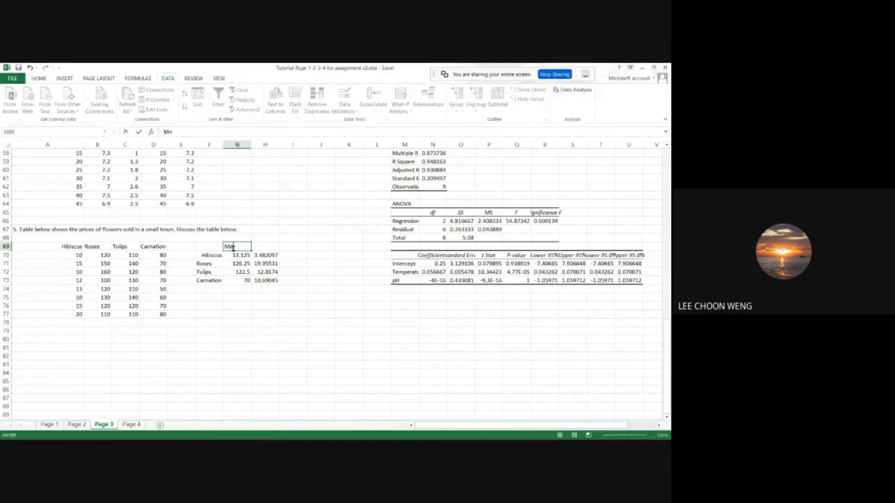
{"action": "type", "text": "an"}
{"action": "key", "text": "Tab"}
{"action": "type", "text": "SD"}
{"action": "key", "text": "Return"}
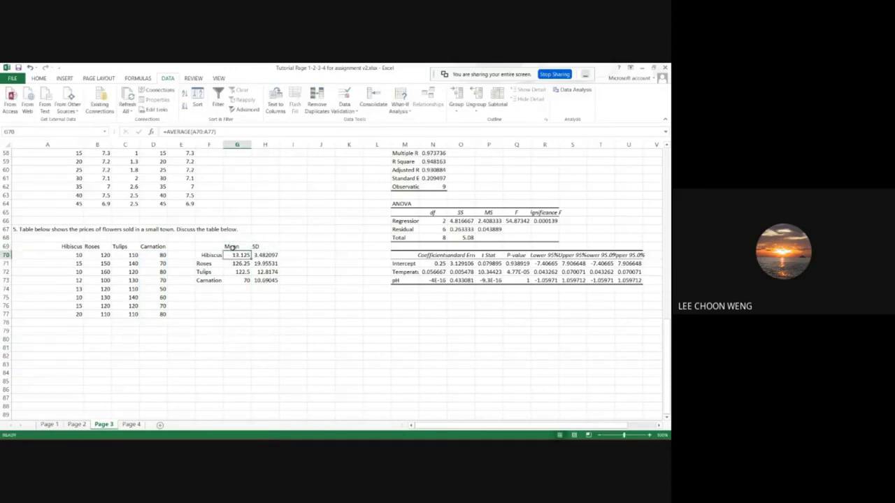
Insert a 2-D clustered column chart of the flower means in F69:G73 and place it beside the summary table.
{"action": "left_click_drag", "start_coordinate": [213, 250], "coordinate": [273, 281]}
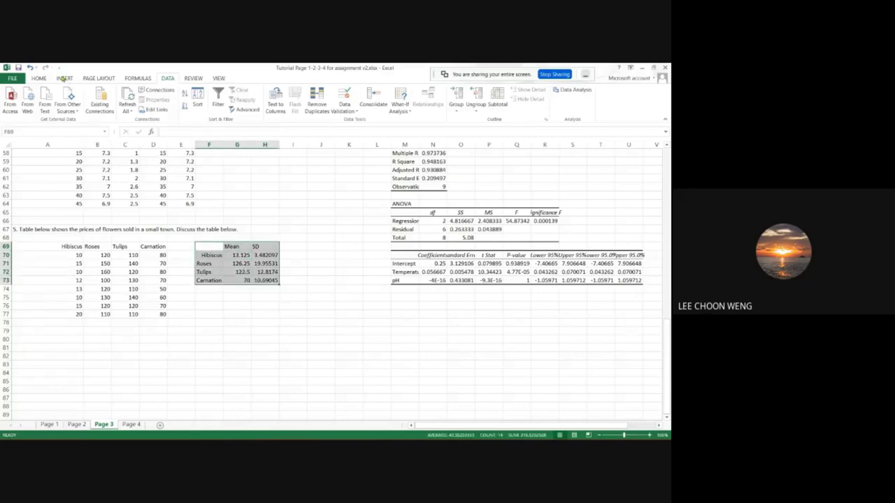
{"action": "left_click_drag", "start_coordinate": [209, 249], "coordinate": [240, 280]}
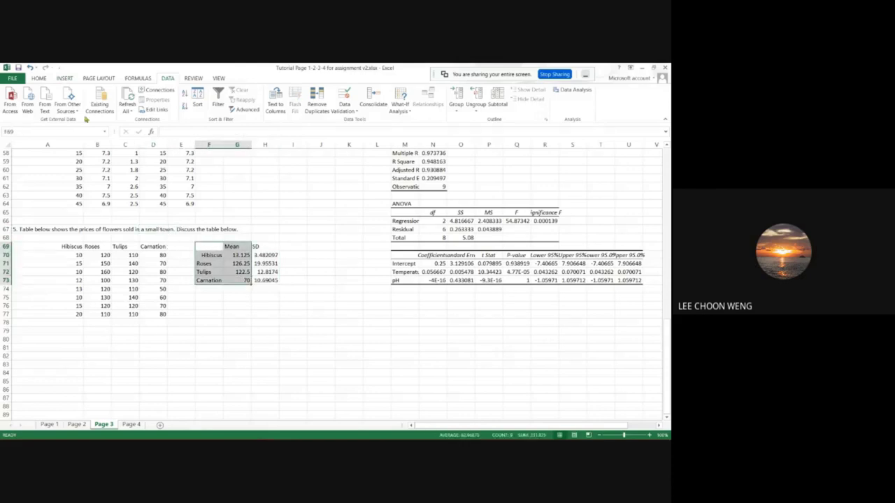
{"action": "left_click", "coordinate": [64, 78]}
{"action": "left_click", "coordinate": [263, 92]}
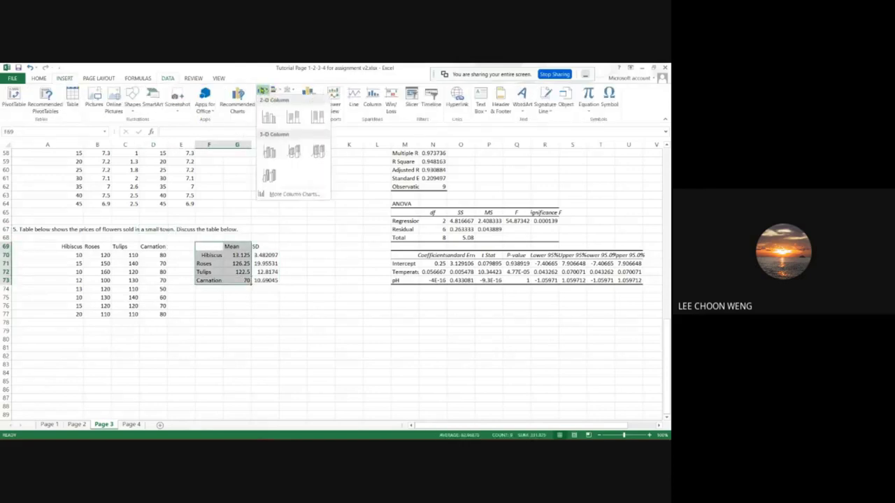
{"action": "left_click", "coordinate": [268, 116]}
{"action": "left_click_drag", "start_coordinate": [281, 238], "coordinate": [336, 196]}
Add vertical error bars to the Mean chart's columns and open their detailed formatting options.
{"action": "left_click", "coordinate": [332, 295]}
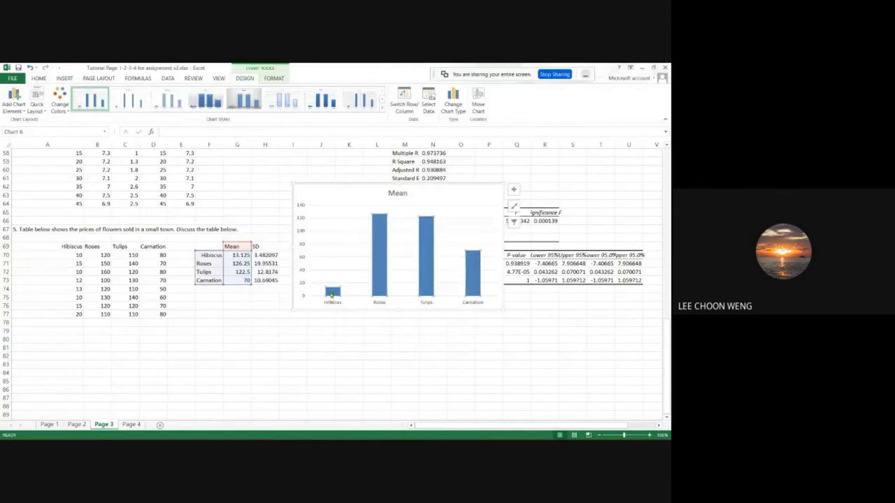
{"action": "right_click", "coordinate": [332, 296]}
{"action": "left_click", "coordinate": [12, 105]}
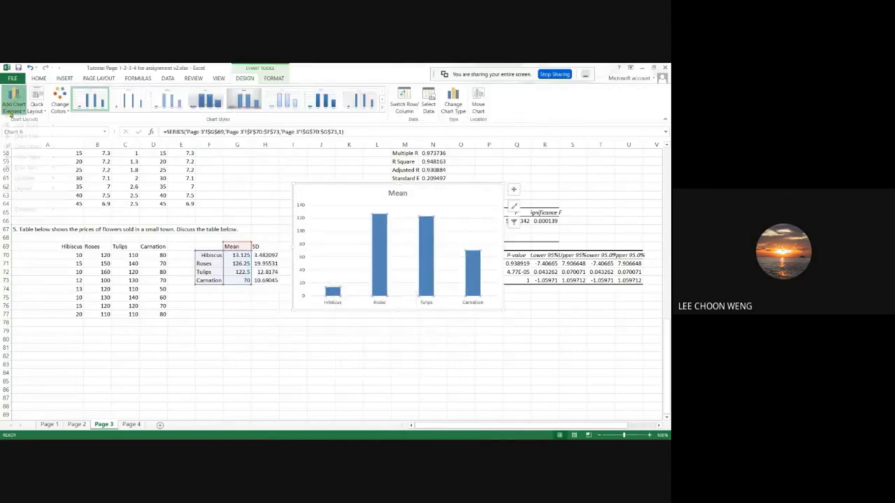
{"action": "mouse_move", "coordinate": [26, 172]}
{"action": "left_click", "coordinate": [97, 247]}
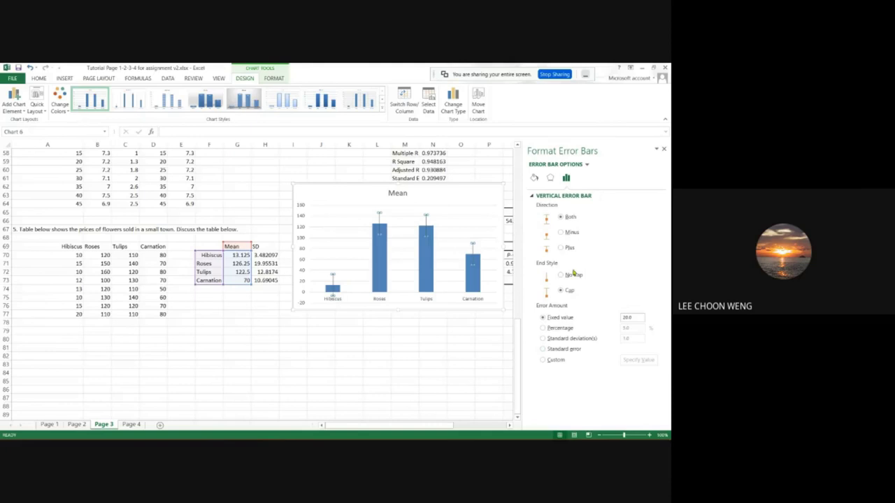
Set the error bars to Plus direction with custom positive values from H70:H73, and shift the chart closer to the summary table.
{"action": "left_click", "coordinate": [564, 248]}
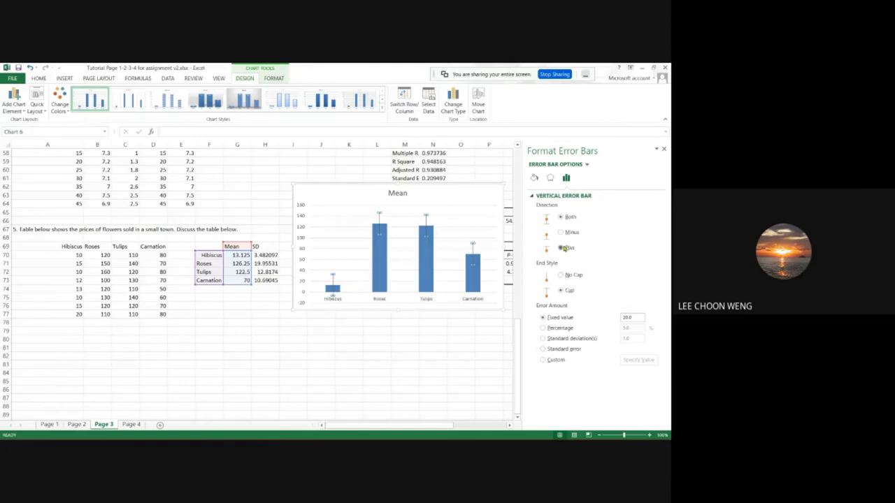
{"action": "left_click", "coordinate": [558, 360]}
{"action": "left_click", "coordinate": [638, 359]}
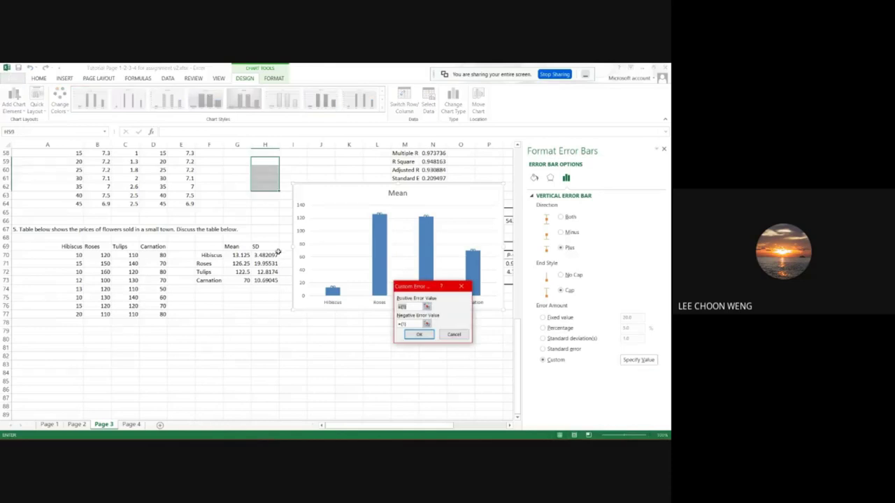
{"action": "left_click_drag", "start_coordinate": [267, 256], "coordinate": [269, 281]}
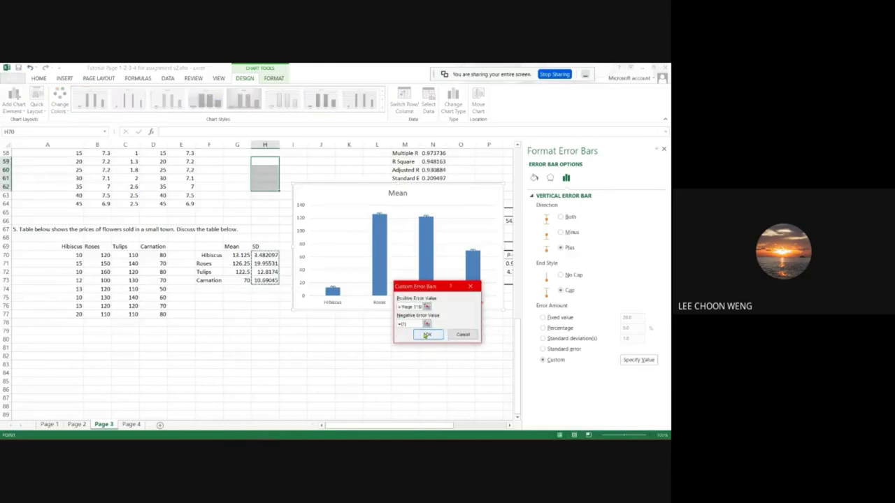
{"action": "left_click", "coordinate": [426, 334]}
{"action": "left_click", "coordinate": [344, 339]}
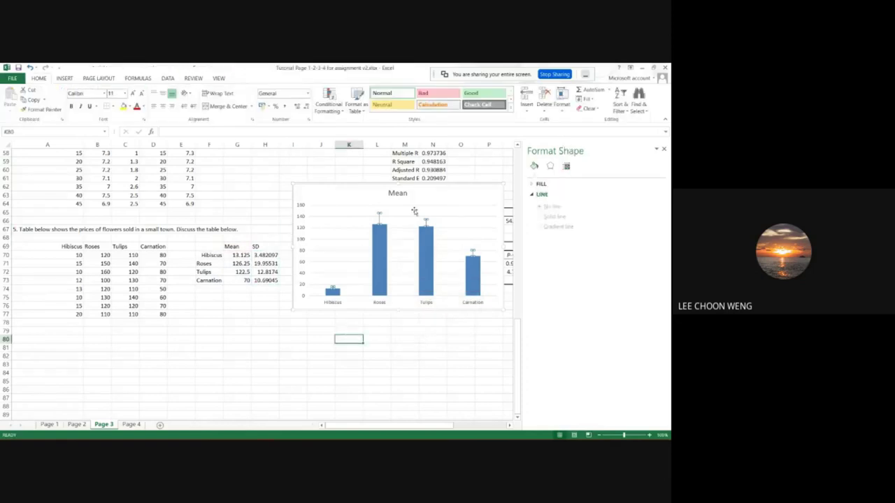
{"action": "mouse_move", "coordinate": [431, 194]}
{"action": "left_mouse_down"}
{"action": "mouse_move", "coordinate": [403, 171]}
{"action": "mouse_move", "coordinate": [417, 191]}
{"action": "left_mouse_up"}
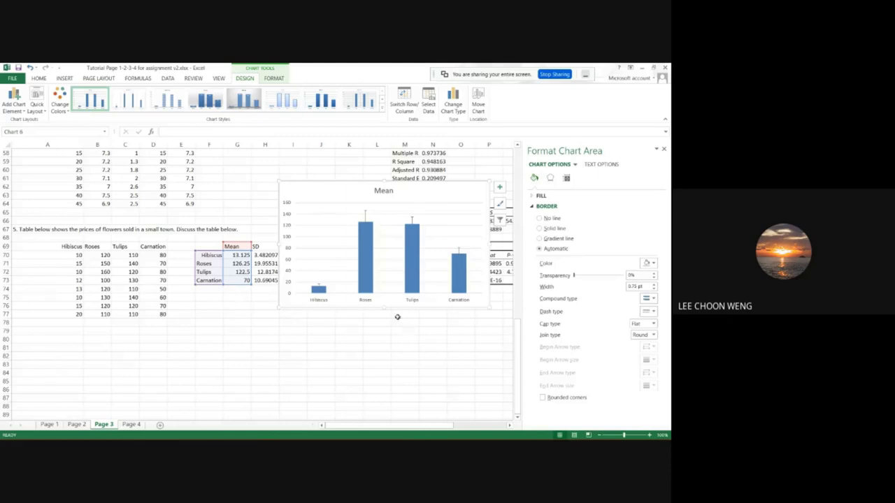
Copy the flower price table A69:D77 and paste it into the PAST spreadsheet, with the flower names as column names.
{"action": "left_click", "coordinate": [185, 341]}
{"action": "left_click_drag", "start_coordinate": [63, 249], "coordinate": [136, 315]}
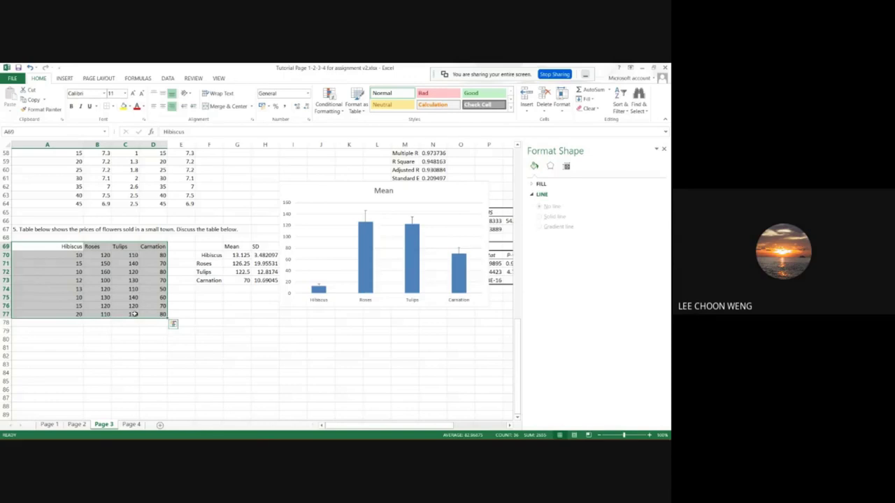
{"action": "key", "text": "ctrl+c"}
{"action": "mouse_move", "coordinate": [222, 438]}
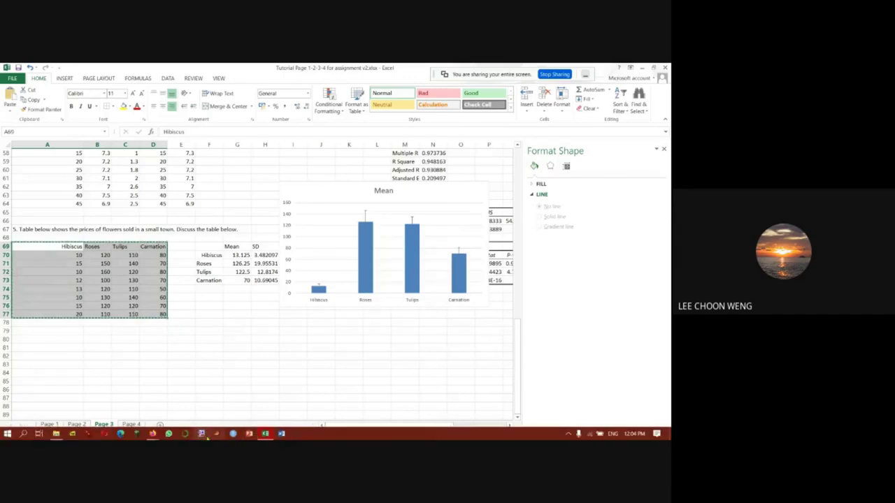
{"action": "left_click", "coordinate": [218, 435]}
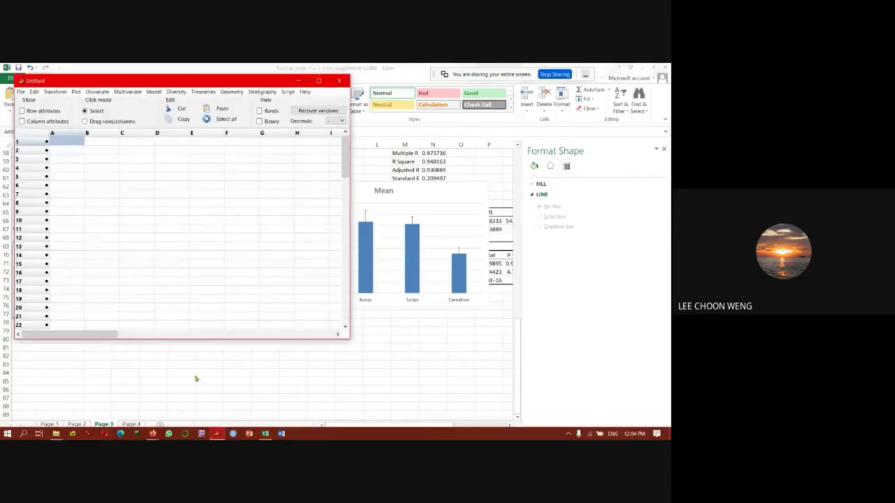
{"action": "left_click", "coordinate": [46, 122]}
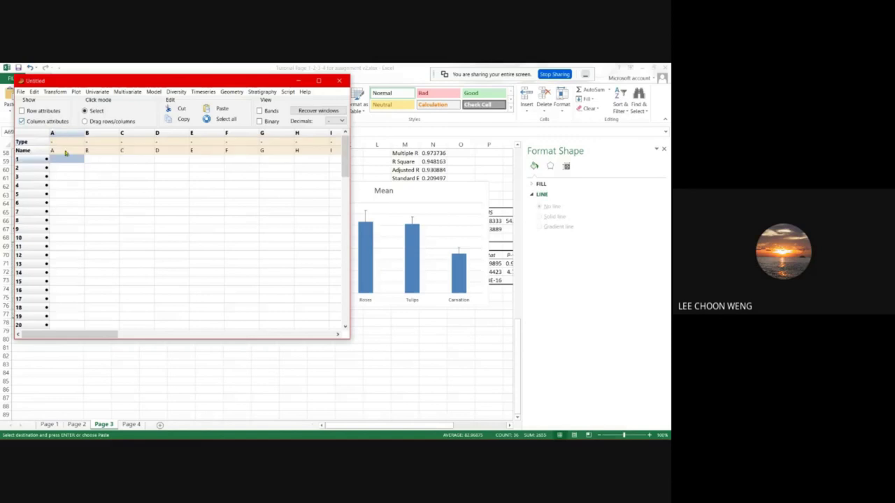
{"action": "left_click", "coordinate": [66, 151]}
{"action": "key", "text": "ctrl+v"}
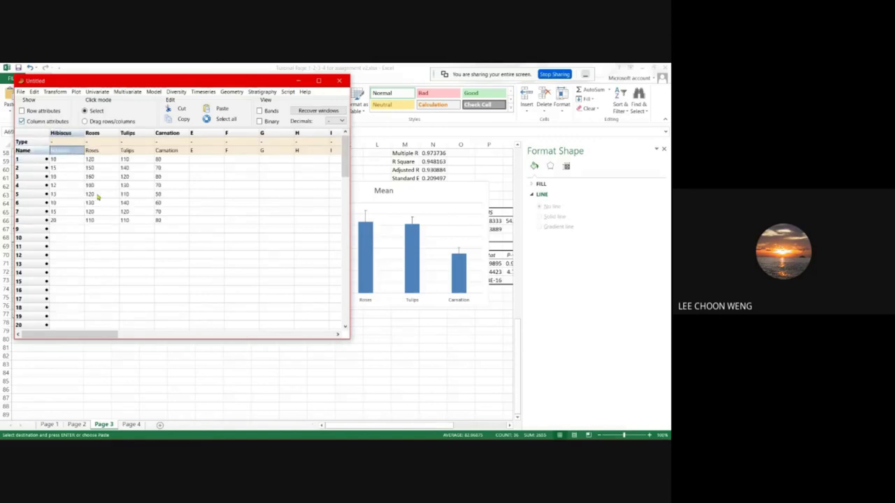
{"action": "left_click", "coordinate": [47, 123]}
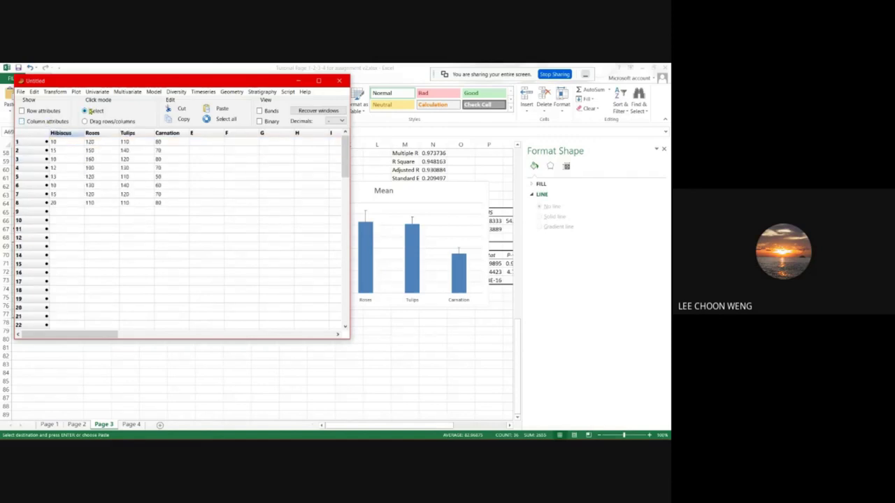
Plot all flower columns in PAST as a bar chart with standard deviation whiskers of one sigma length.
{"action": "key", "text": "ctrl+a"}
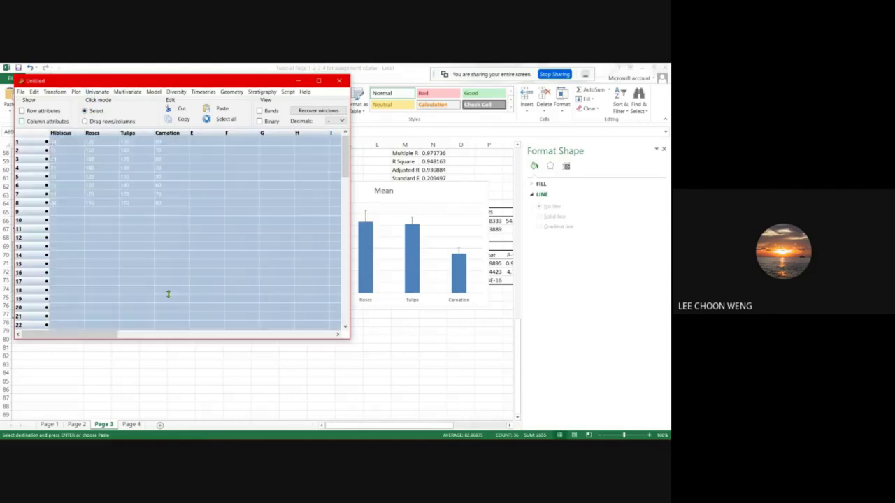
{"action": "left_click", "coordinate": [76, 92]}
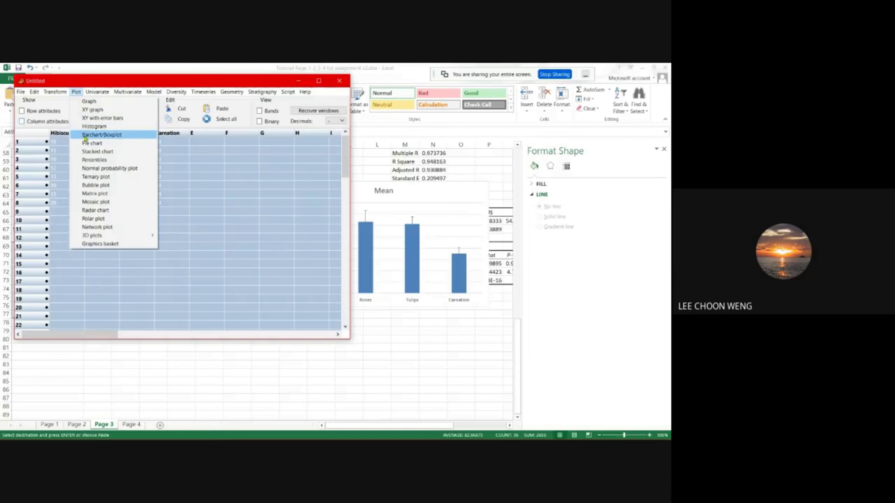
{"action": "left_click", "coordinate": [85, 136]}
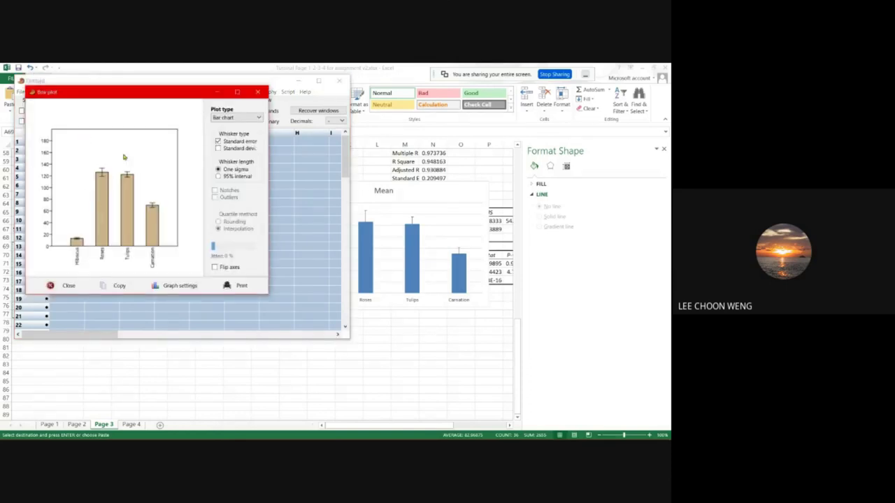
{"action": "left_click_drag", "start_coordinate": [132, 97], "coordinate": [196, 207]}
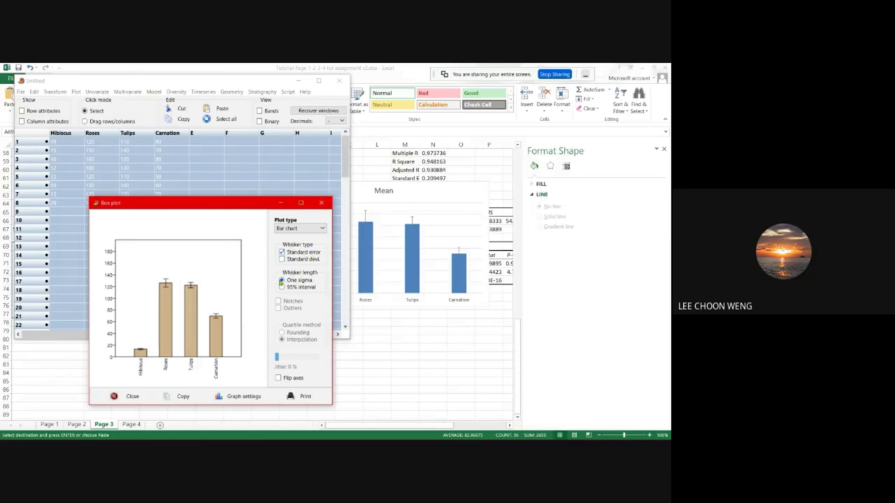
{"action": "left_click", "coordinate": [282, 259]}
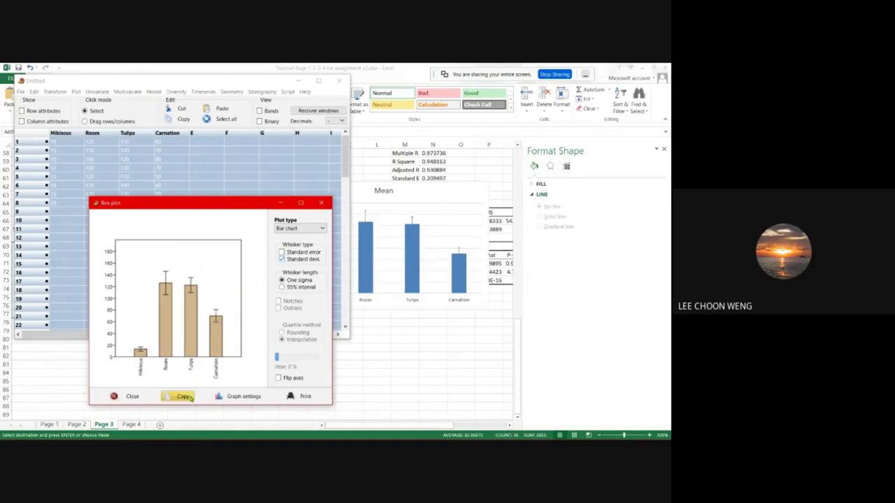
{"action": "left_click", "coordinate": [297, 229]}
{"action": "left_click", "coordinate": [239, 224]}
{"action": "left_click_drag", "start_coordinate": [203, 212], "coordinate": [177, 156]}
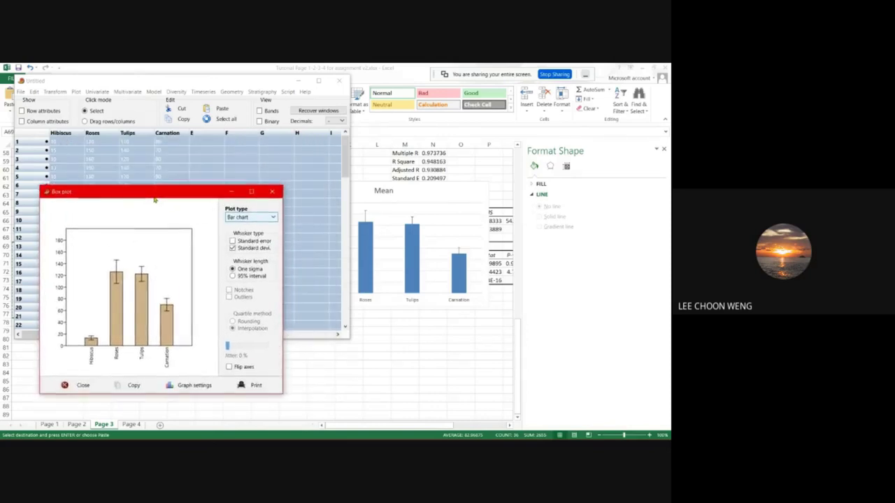
{"action": "left_click_drag", "start_coordinate": [157, 199], "coordinate": [152, 209]}
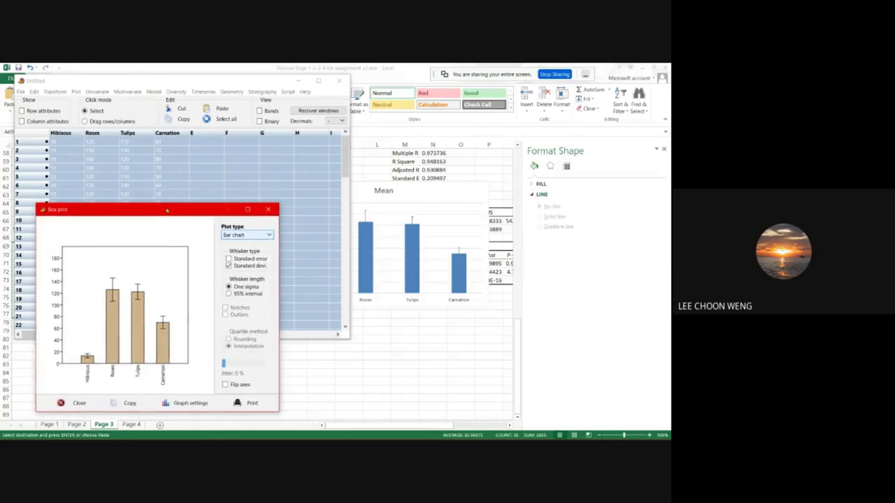
Copy the PAST bar chart and paste it into the Excel sheet at cell I78, below the Mean chart.
{"action": "left_click", "coordinate": [123, 402]}
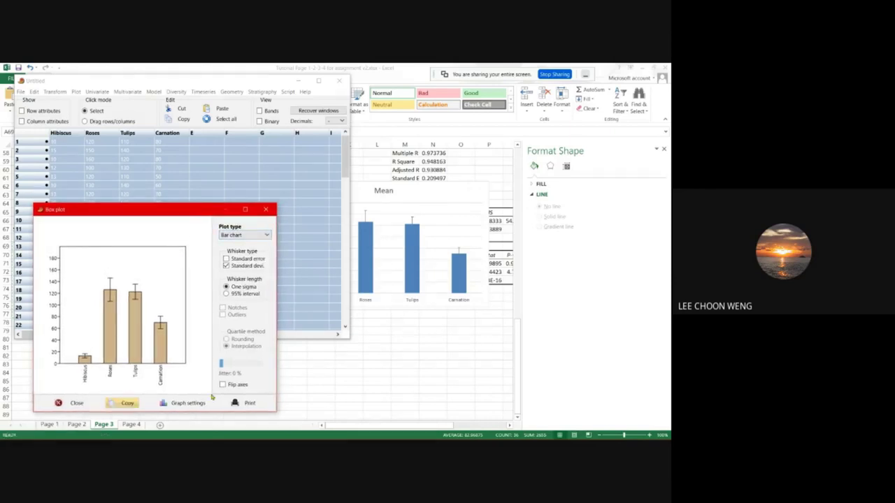
{"action": "left_click", "coordinate": [393, 365]}
{"action": "left_click", "coordinate": [292, 321]}
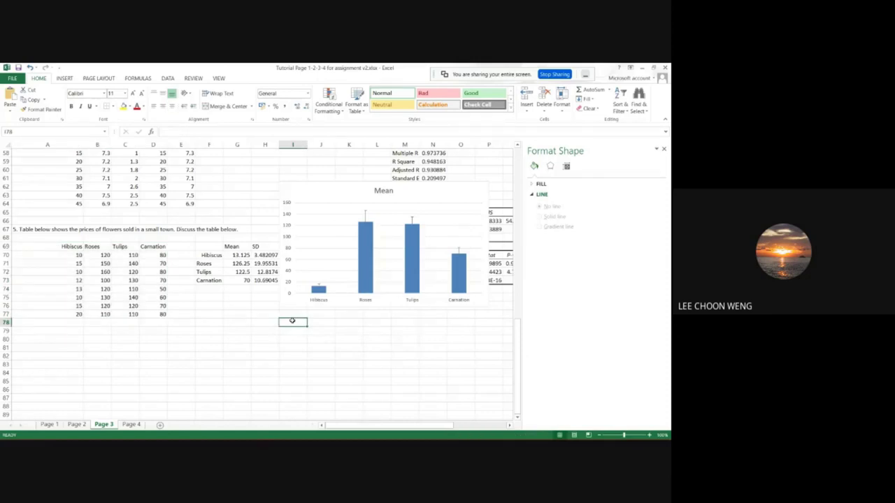
{"action": "key", "text": "ctrl+v"}
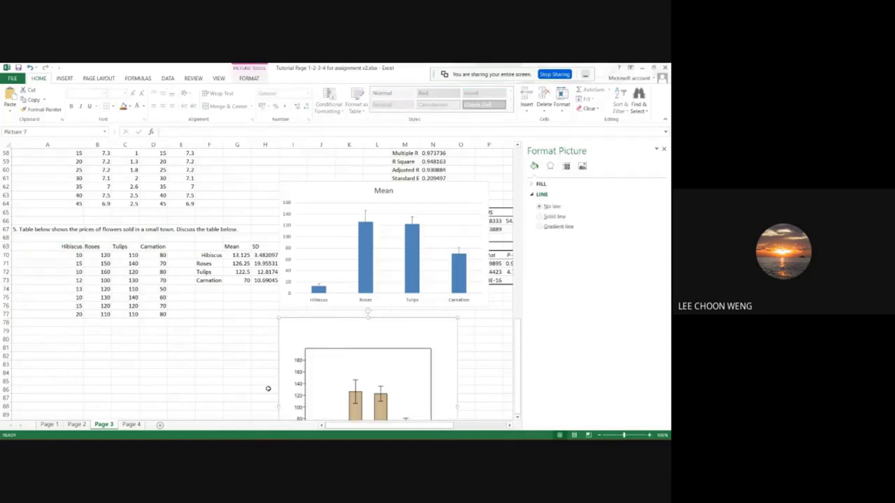
Return to PAST, close the bar chart, run the several-sample ANOVA test on the flower columns and show Tukey's pairwise comparisons.
{"action": "left_click", "coordinate": [216, 434]}
{"action": "left_click_drag", "start_coordinate": [263, 204], "coordinate": [365, 135]}
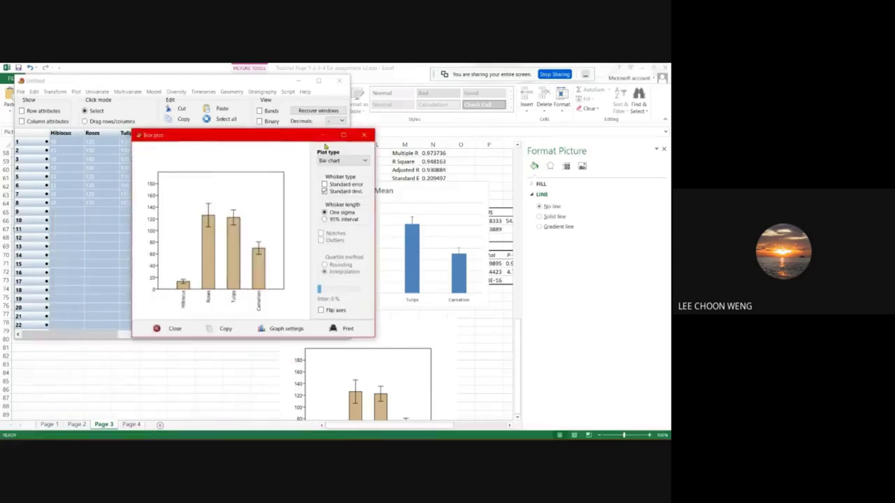
{"action": "left_click", "coordinate": [365, 134]}
{"action": "left_click", "coordinate": [97, 91]}
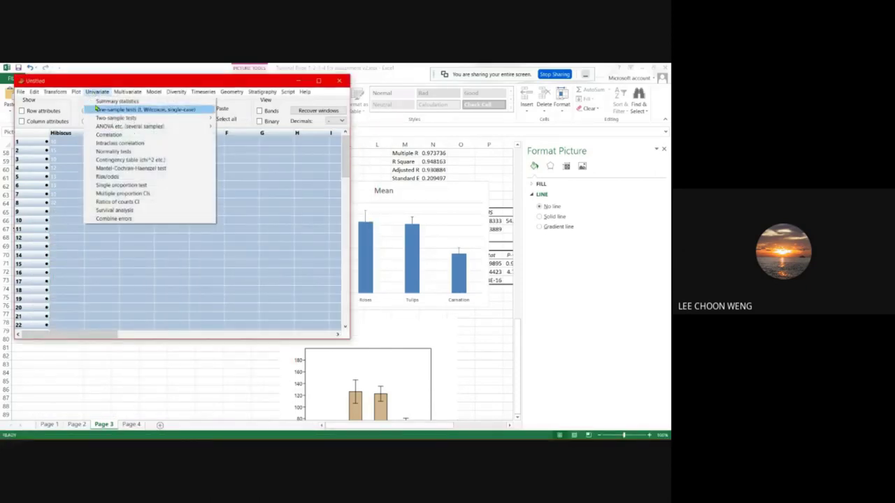
{"action": "mouse_move", "coordinate": [103, 127]}
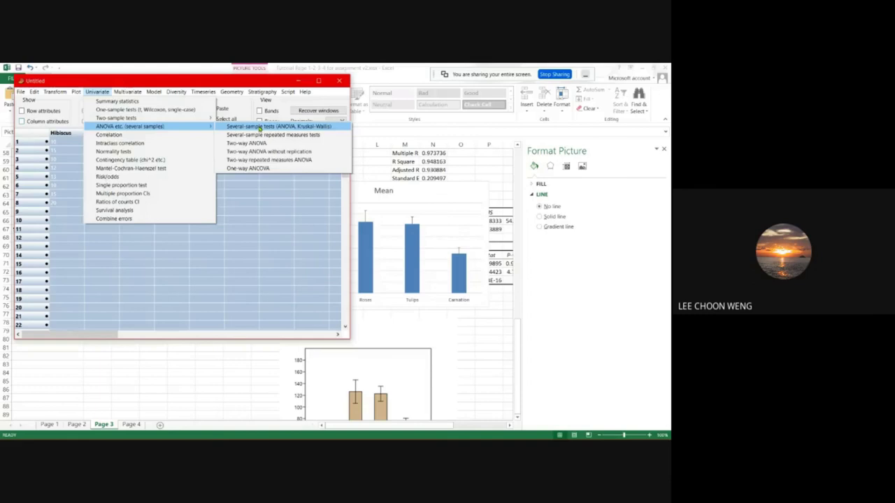
{"action": "left_click", "coordinate": [259, 128]}
{"action": "left_click_drag", "start_coordinate": [224, 137], "coordinate": [244, 106]}
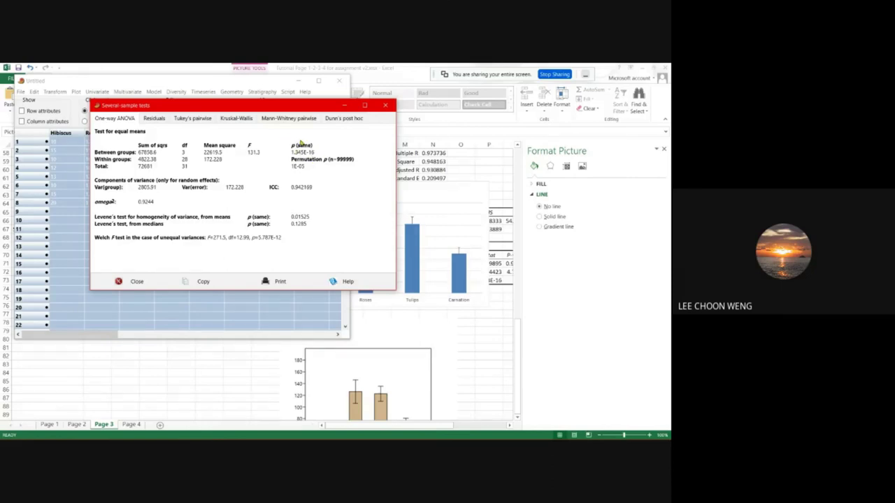
{"action": "left_click", "coordinate": [199, 119]}
{"action": "left_click_drag", "start_coordinate": [202, 112], "coordinate": [129, 207]}
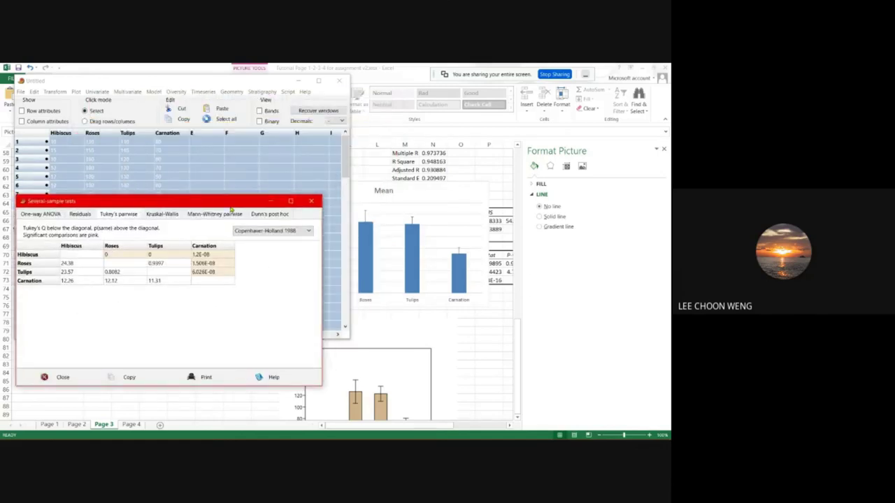
Close the picture formatting options in Excel and move the Mean chart so it can be viewed beside PAST's Tukey's pairwise table.
{"action": "left_click_drag", "start_coordinate": [260, 83], "coordinate": [149, 68]}
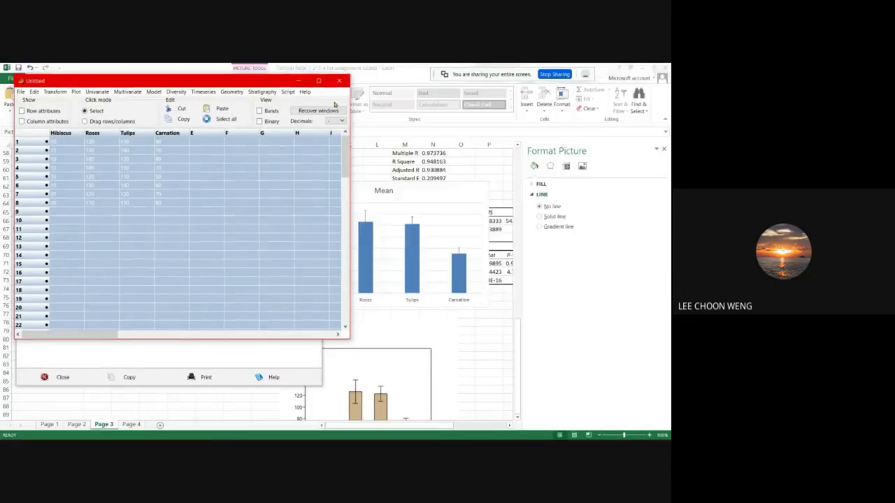
{"action": "left_click", "coordinate": [638, 67]}
{"action": "left_click", "coordinate": [220, 354]}
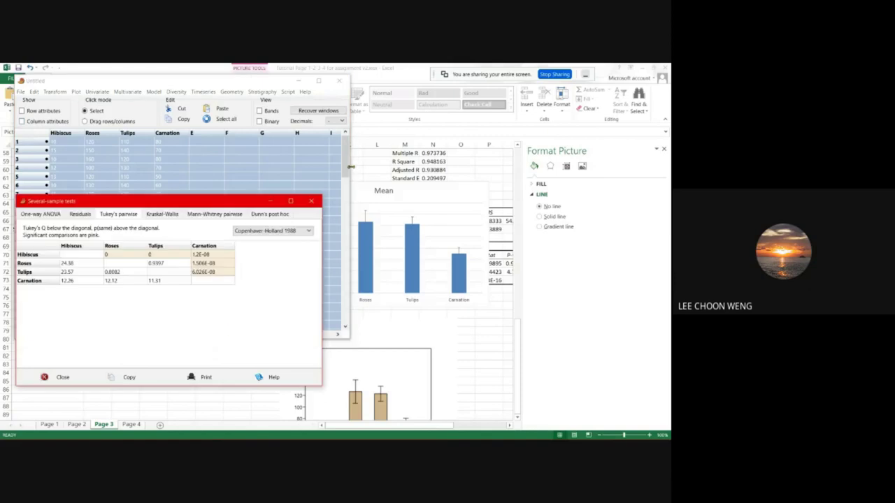
{"action": "left_click", "coordinate": [431, 140]}
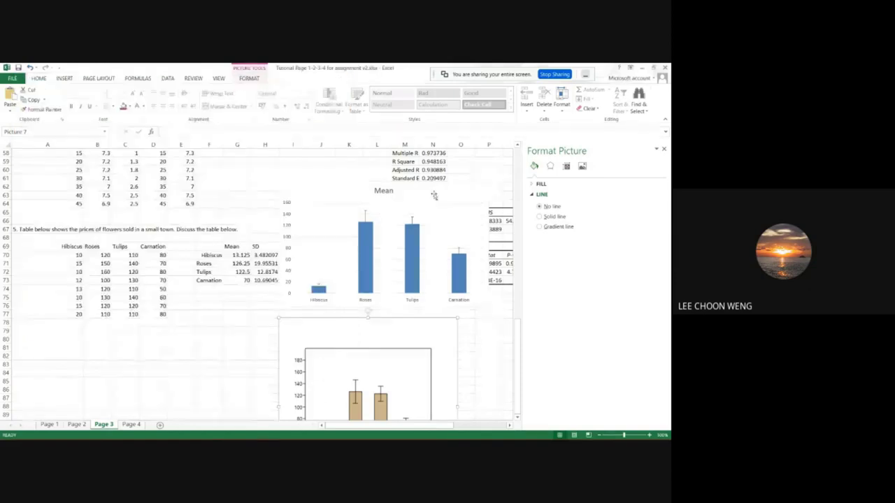
{"action": "left_click", "coordinate": [664, 150]}
{"action": "left_click", "coordinate": [386, 202]}
{"action": "left_click_drag", "start_coordinate": [385, 202], "coordinate": [488, 188]}
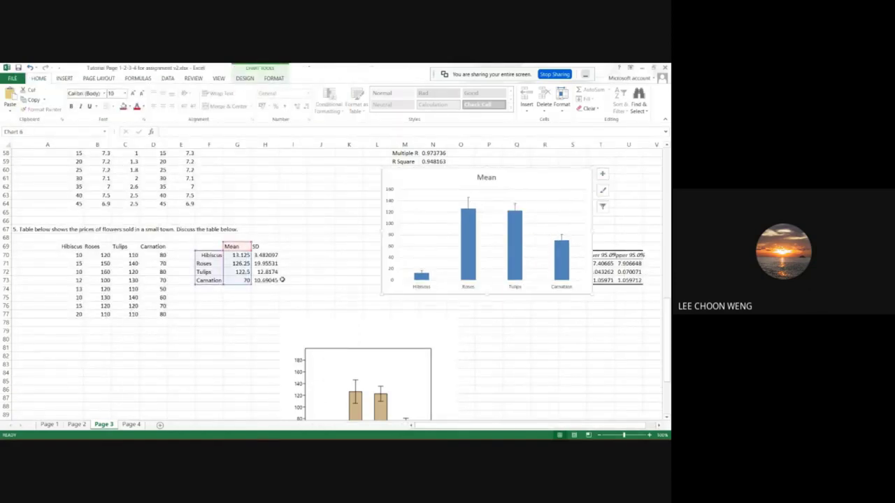
{"action": "mouse_move", "coordinate": [238, 438]}
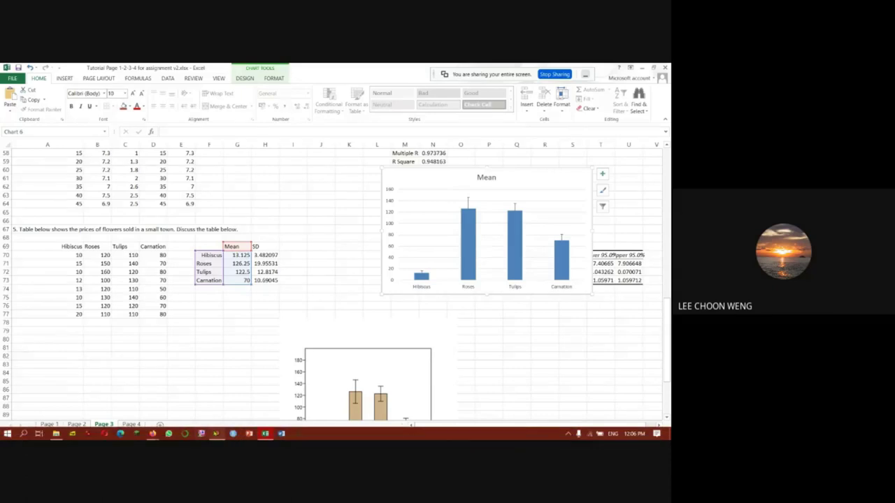
{"action": "left_click", "coordinate": [233, 433]}
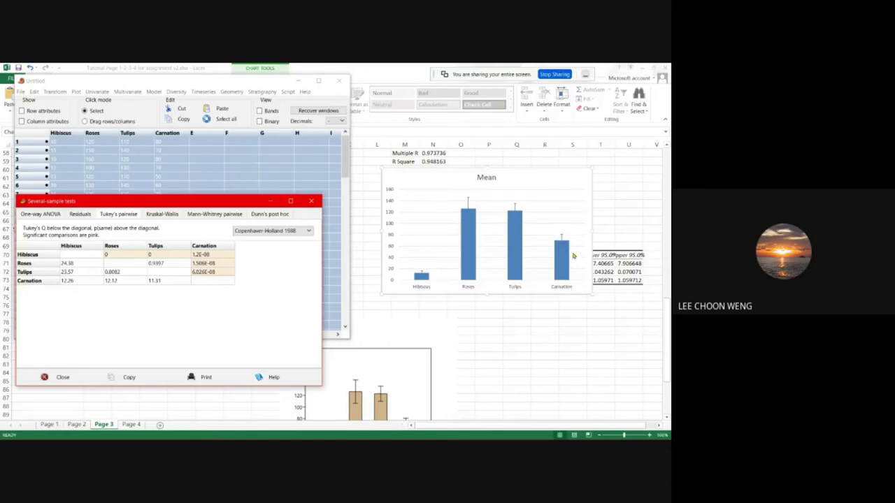
{"action": "mouse_move", "coordinate": [568, 246]}
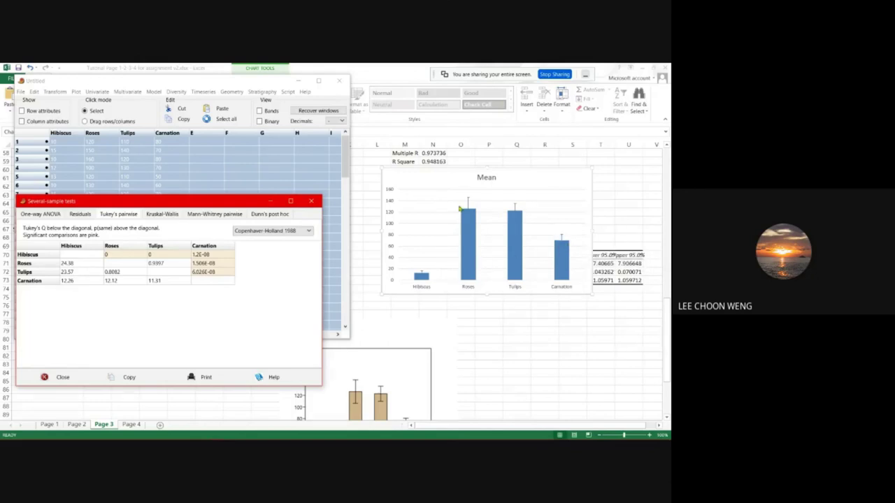